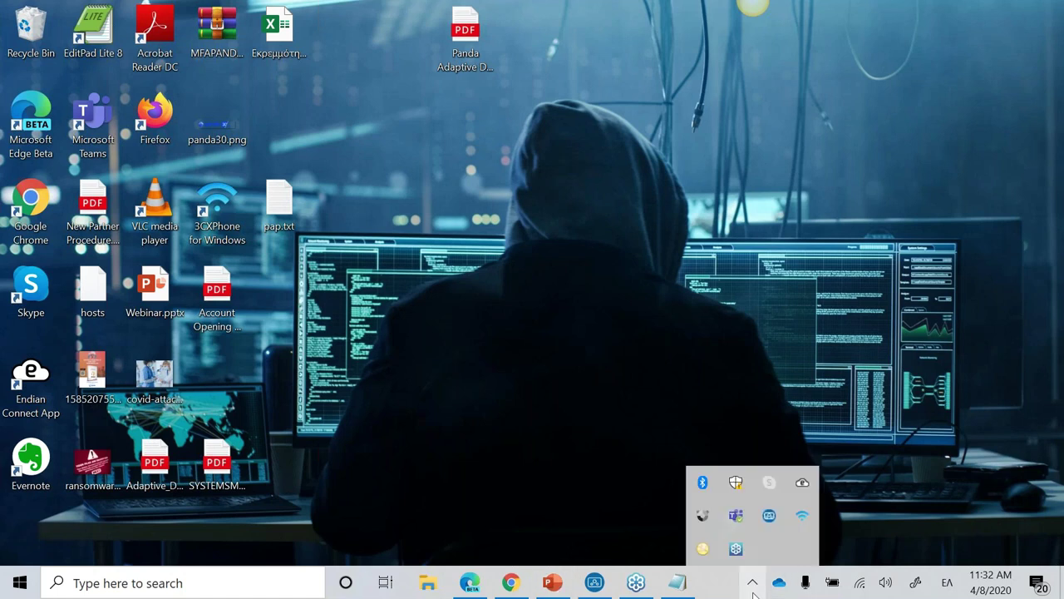
Step: Open the Panda Systems Management agent window from the system tray overflow
mouse_move(766, 529)
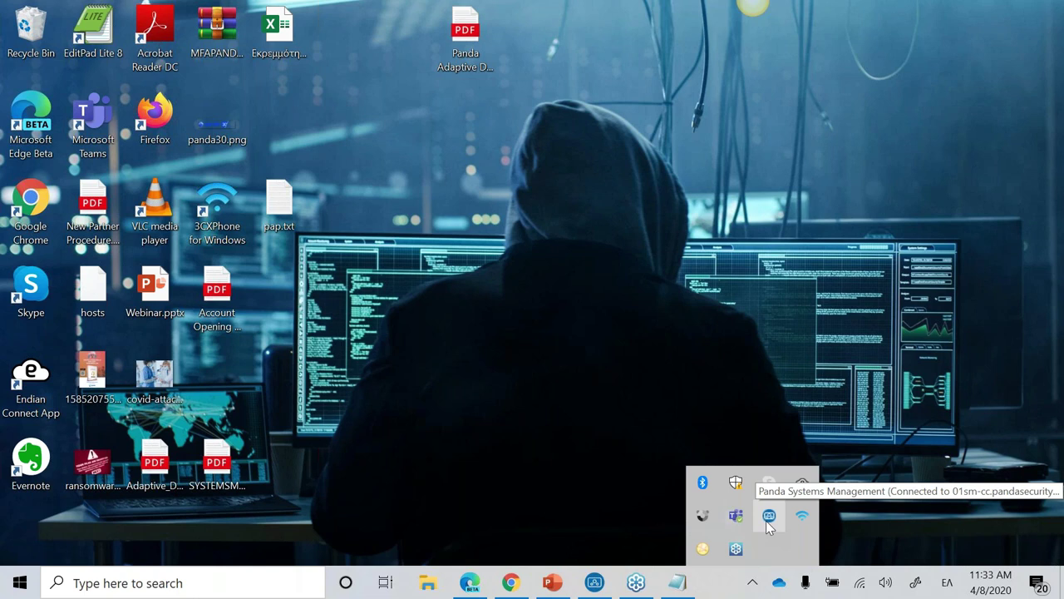
click(769, 520)
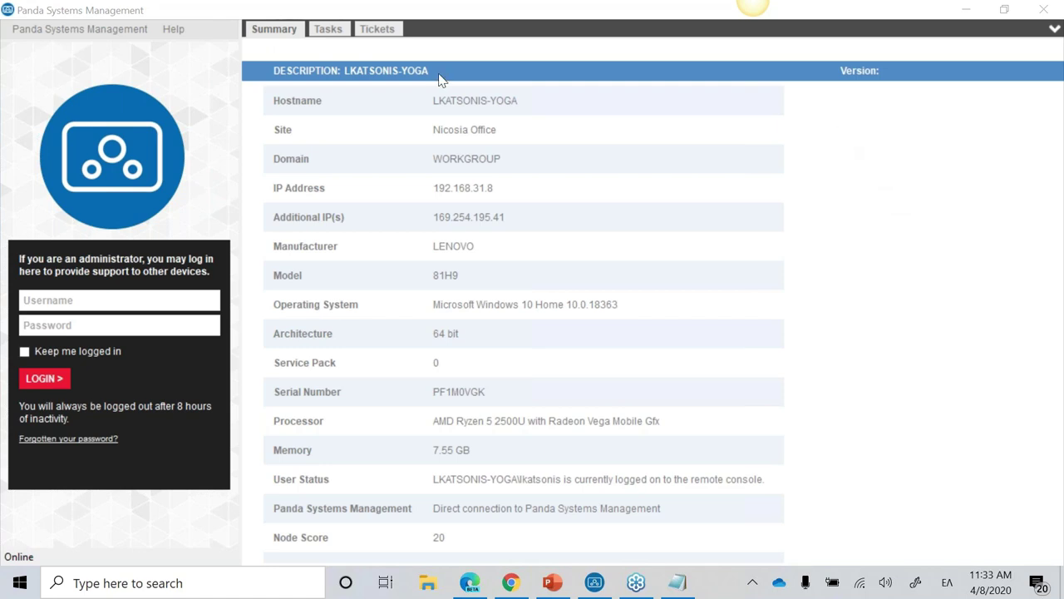
Step: Create a 'Problem with screen' support ticket, then begin entering the administrator username
click(391, 30)
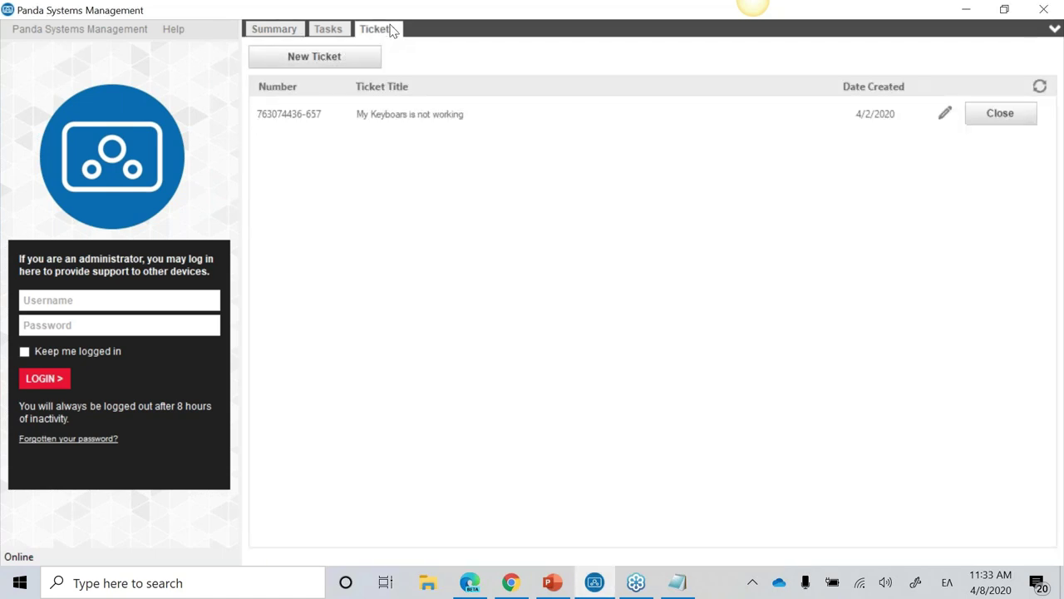
click(362, 62)
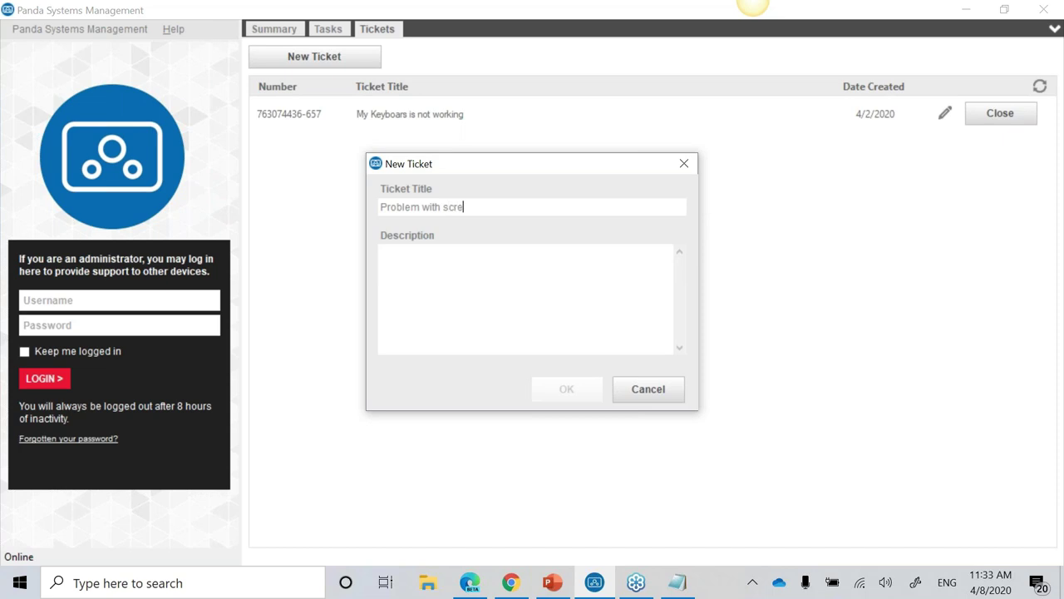
text(Problem with screen)
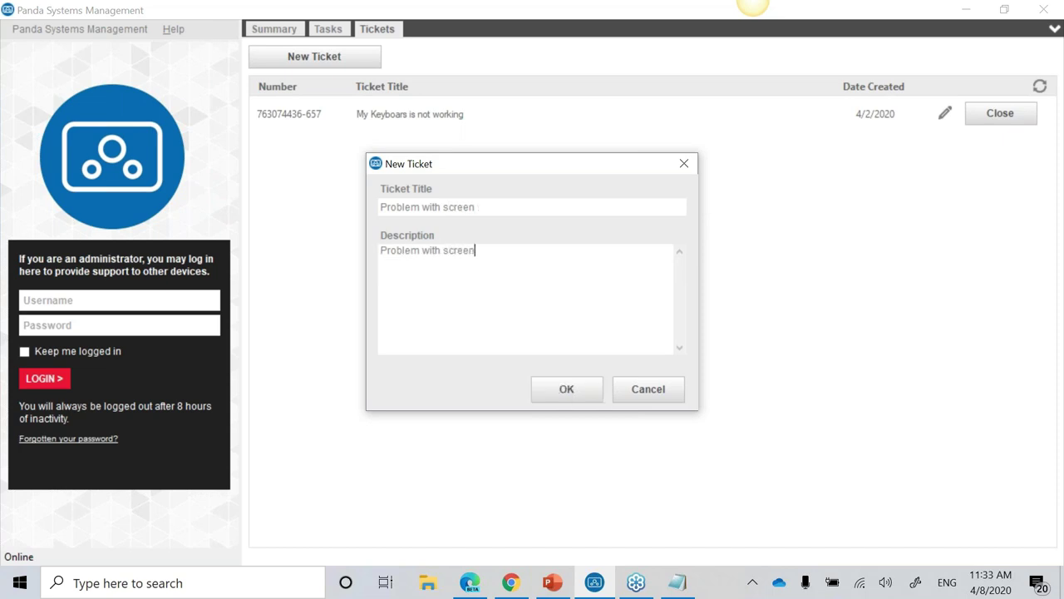
click(592, 386)
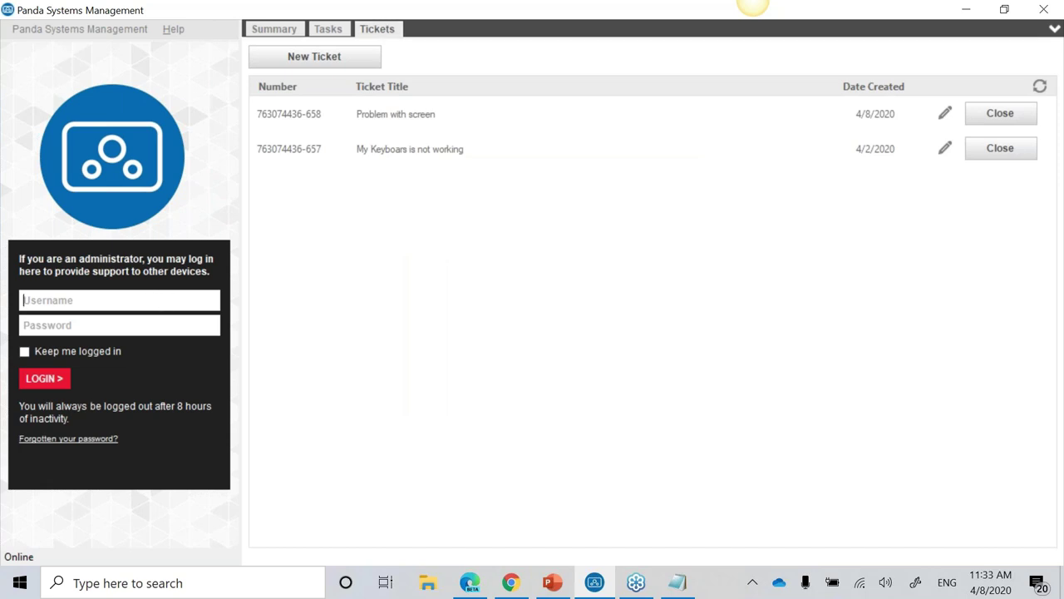
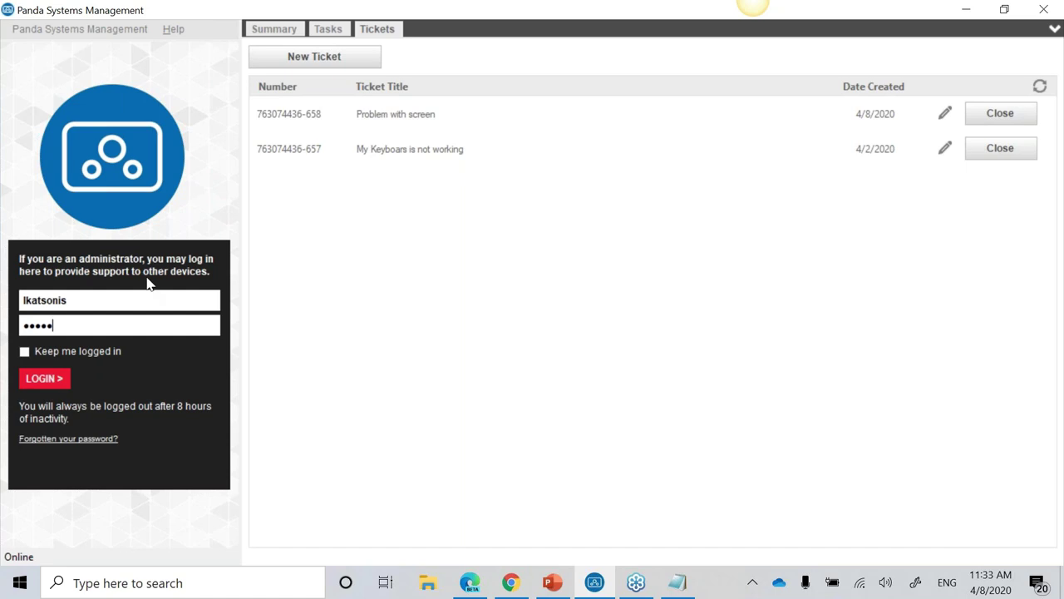
Step: Log in as administrator, expand NICOSIA OFFICE, and connect to its laptop
key(Return)
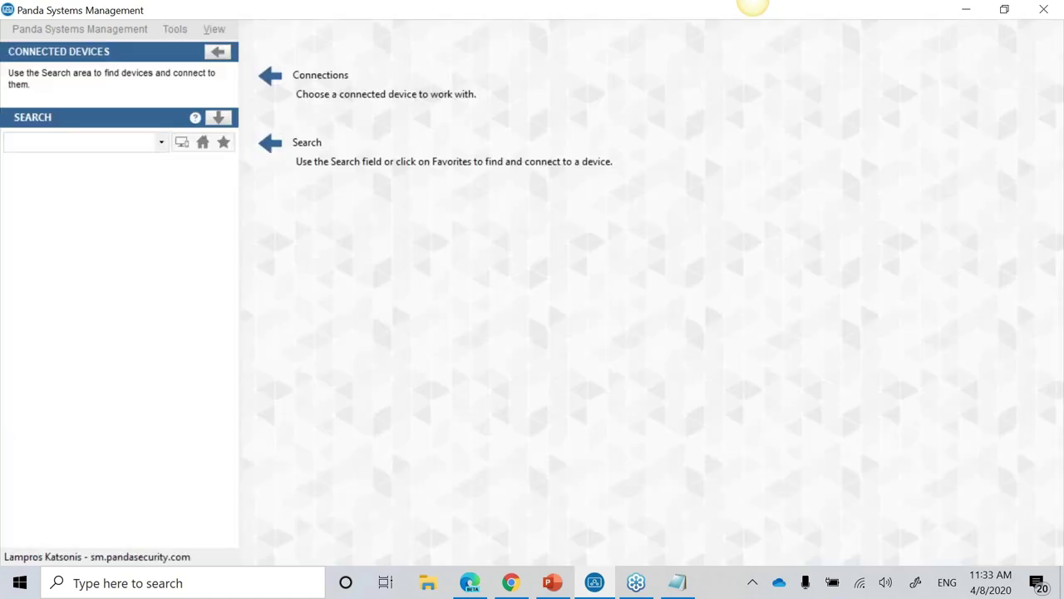
click(203, 143)
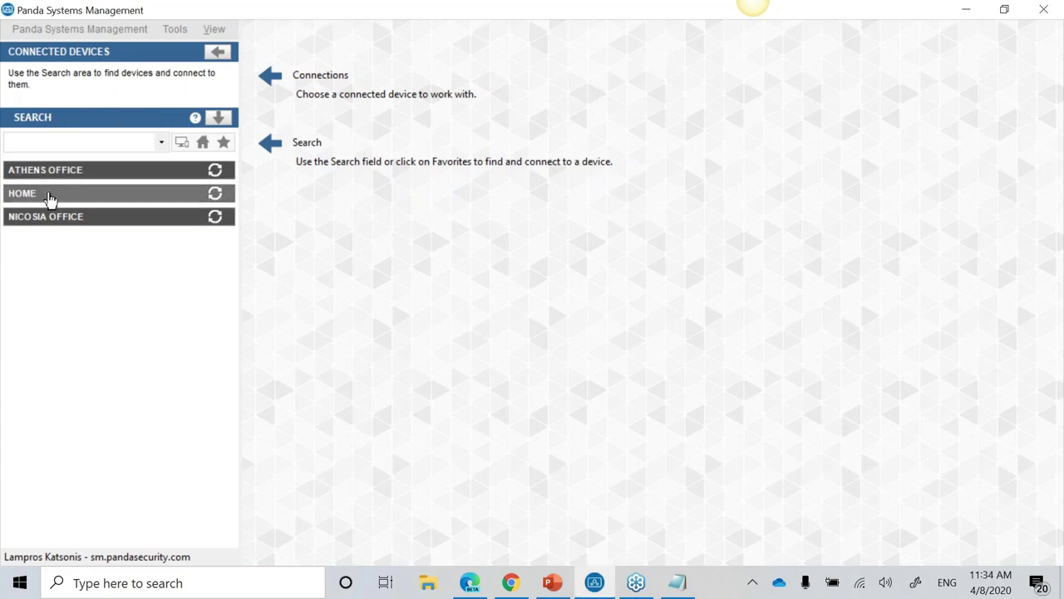
click(45, 221)
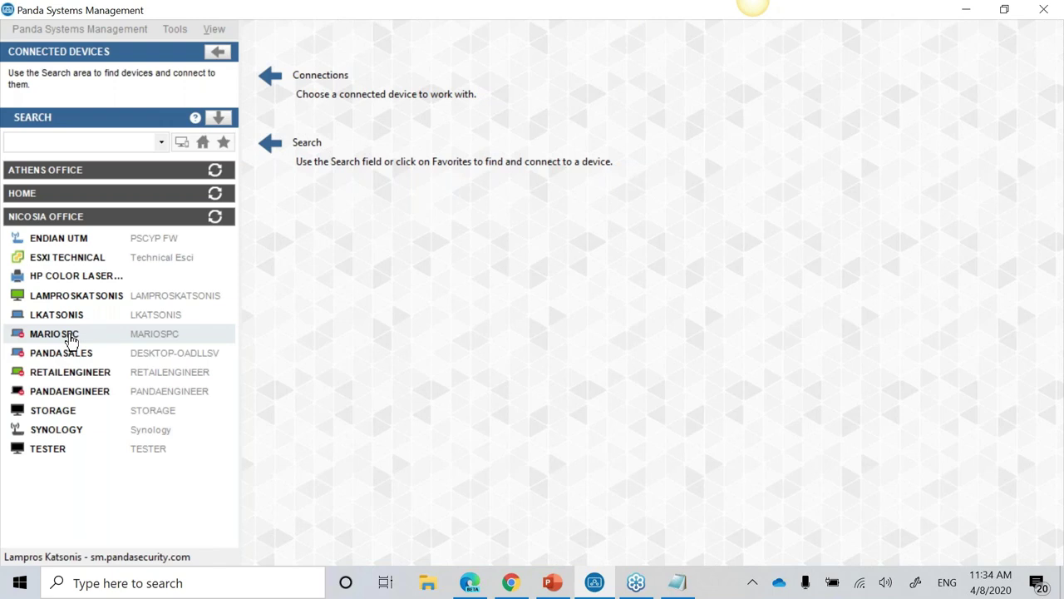
double_click(88, 320)
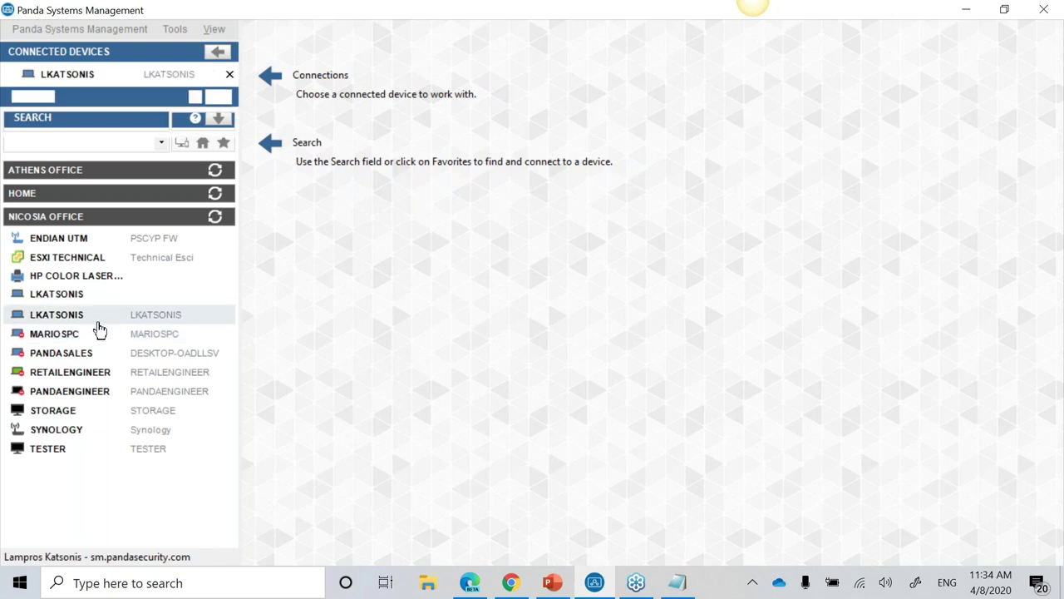
Step: Open the laptop's summary, capture a remote desktop screenshot, then close the screenshot
click(88, 79)
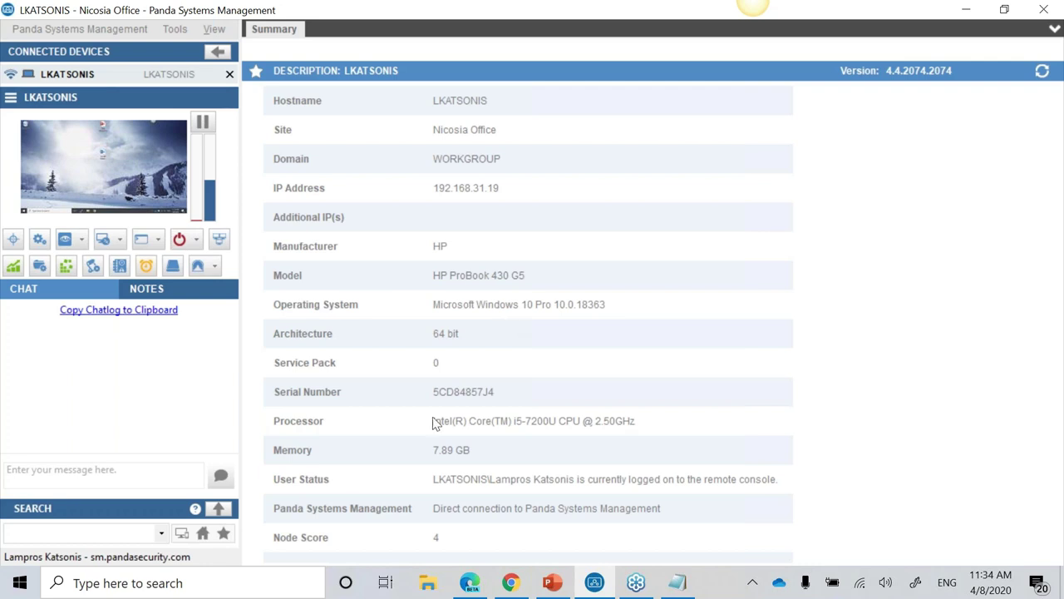
click(15, 241)
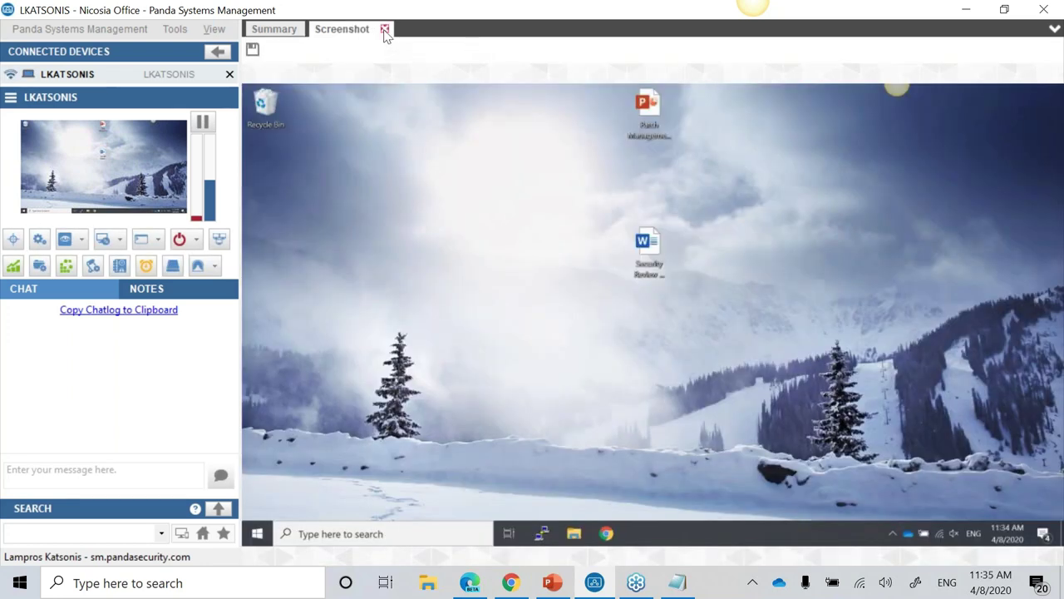
click(384, 30)
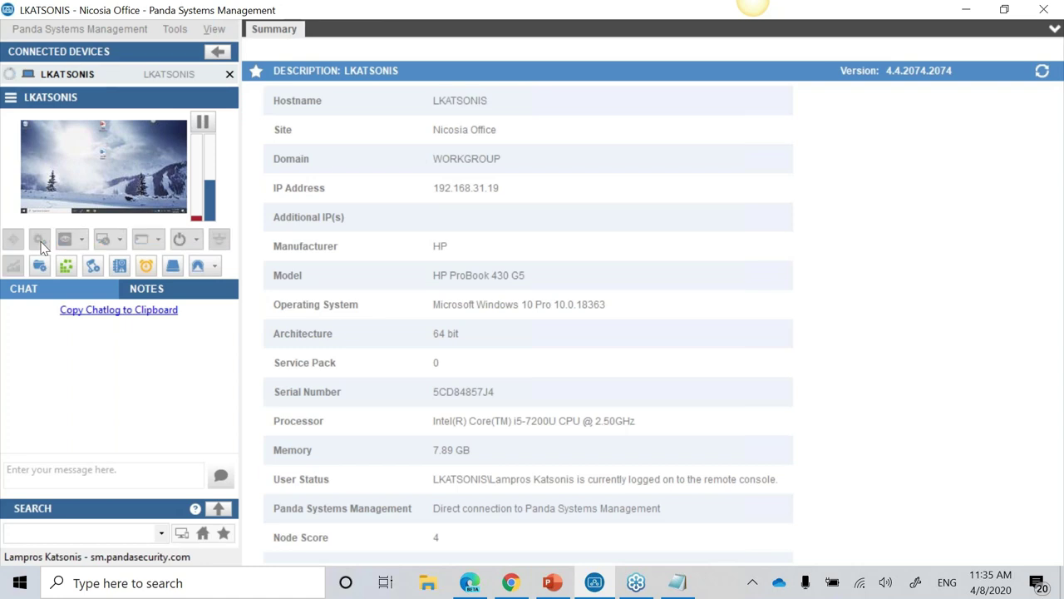
click(39, 240)
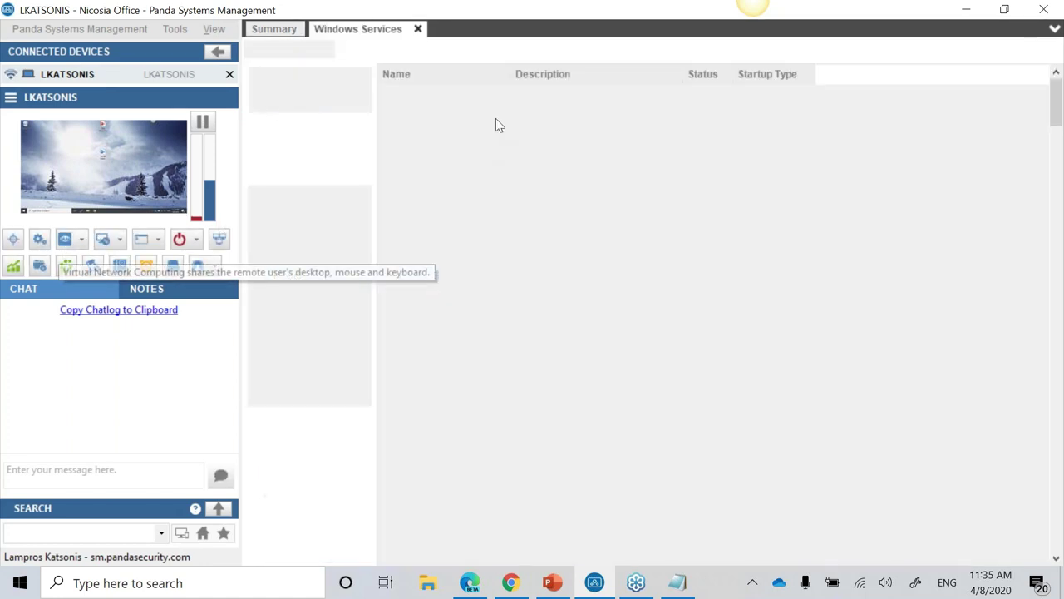
click(464, 304)
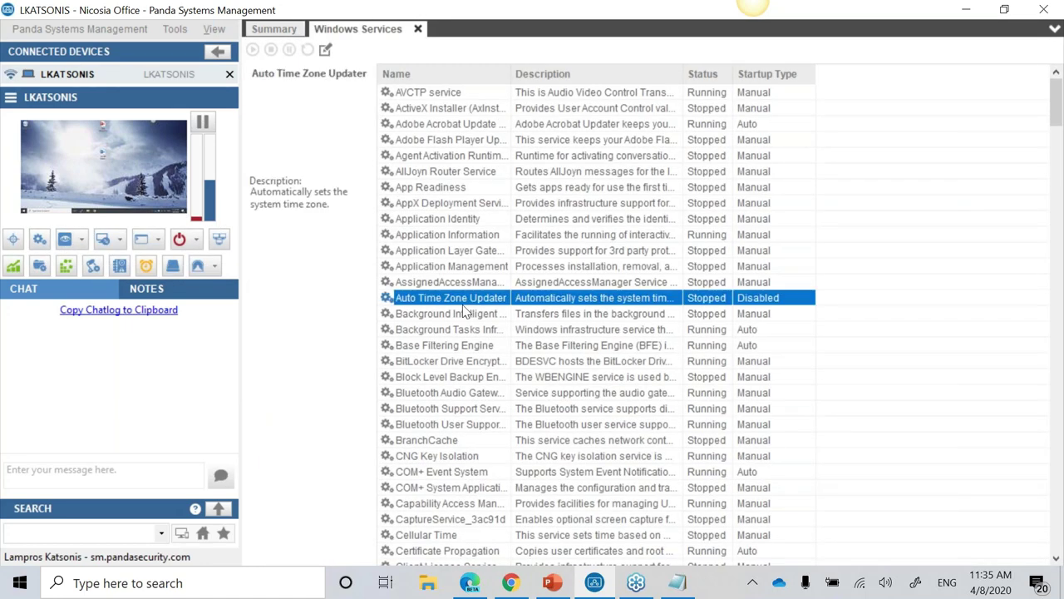
click(459, 249)
right_click(458, 251)
click(510, 338)
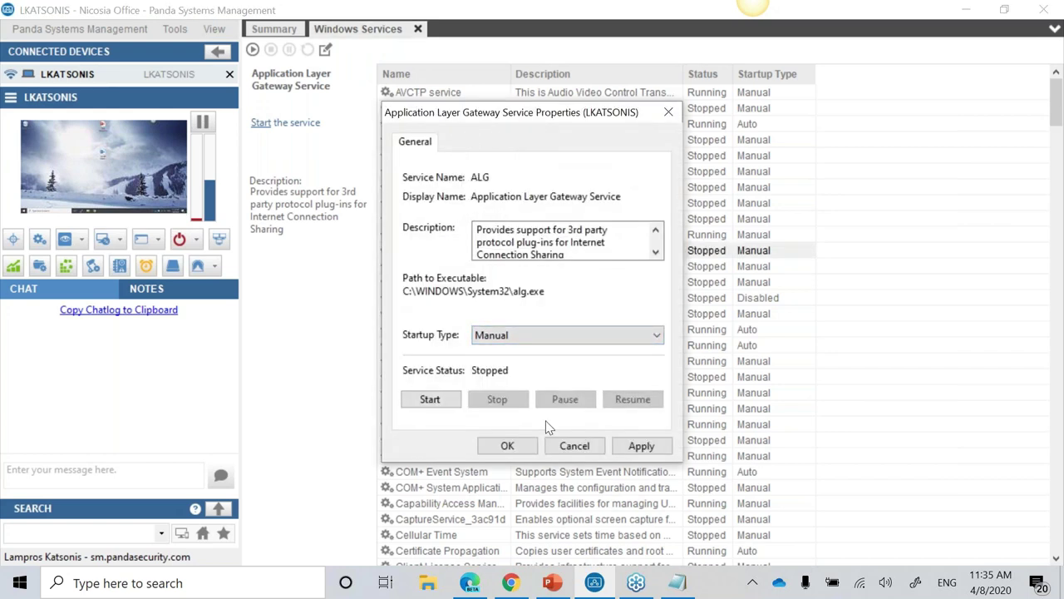
click(574, 446)
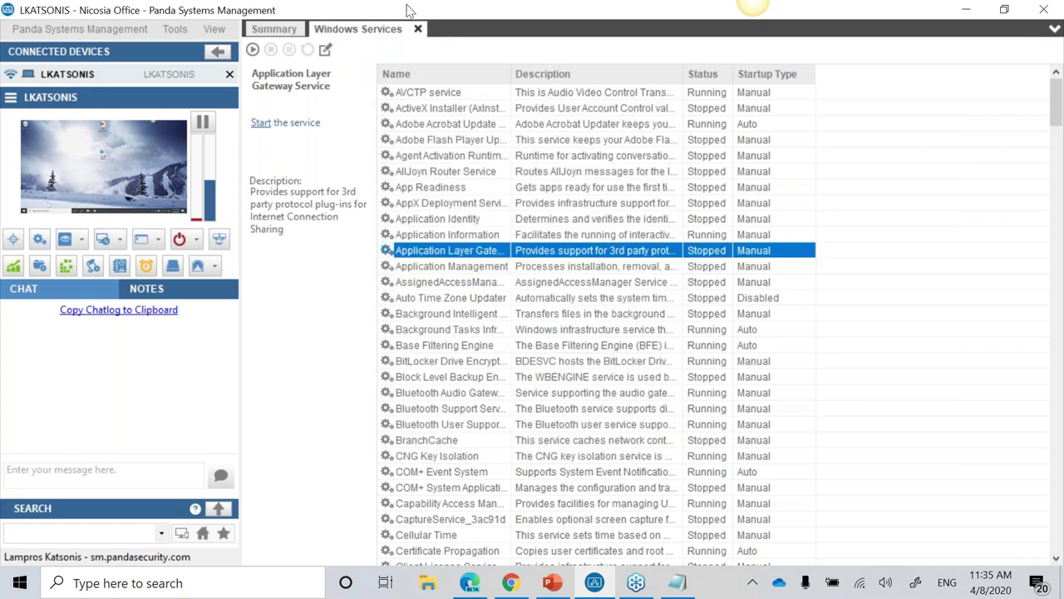
click(417, 28)
click(66, 240)
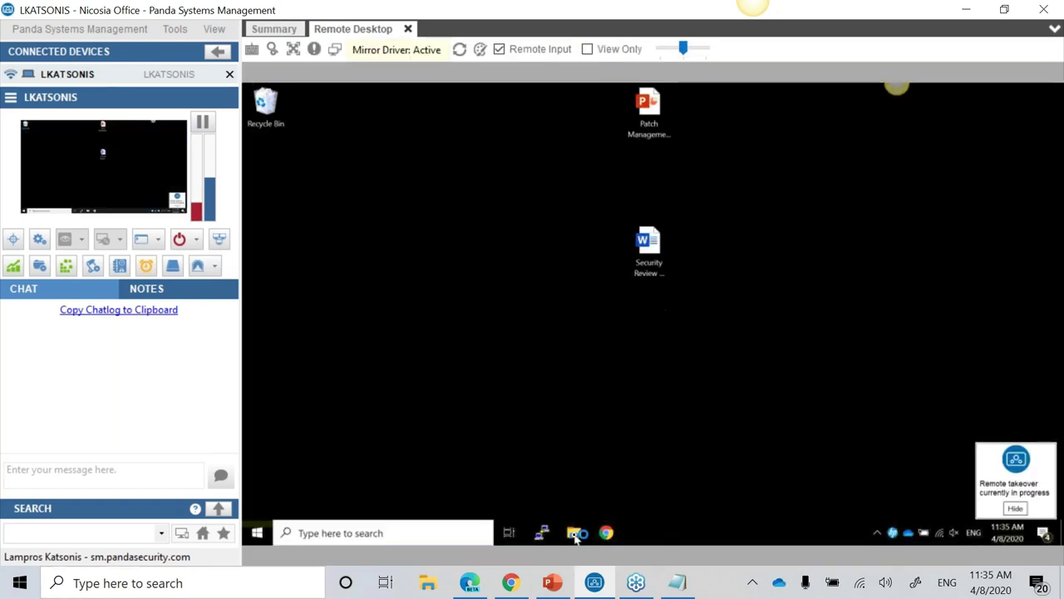
click(576, 535)
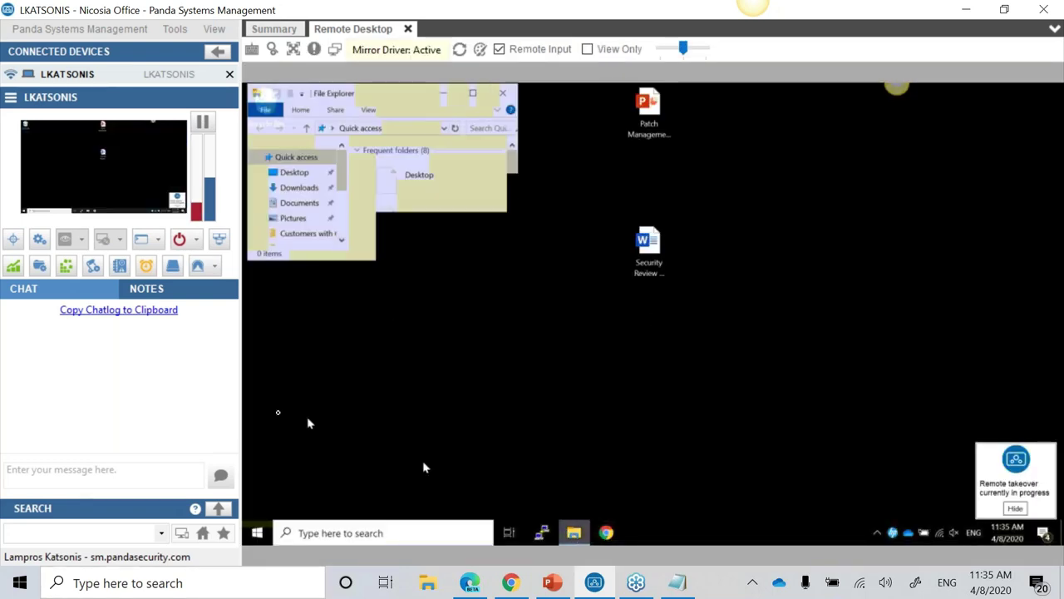
click(506, 93)
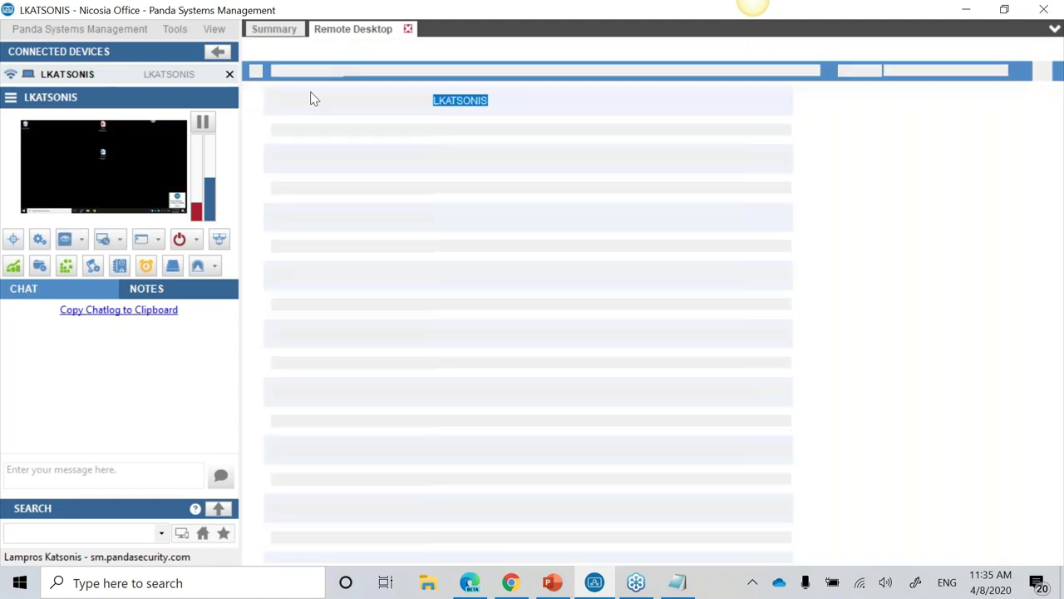
click(103, 239)
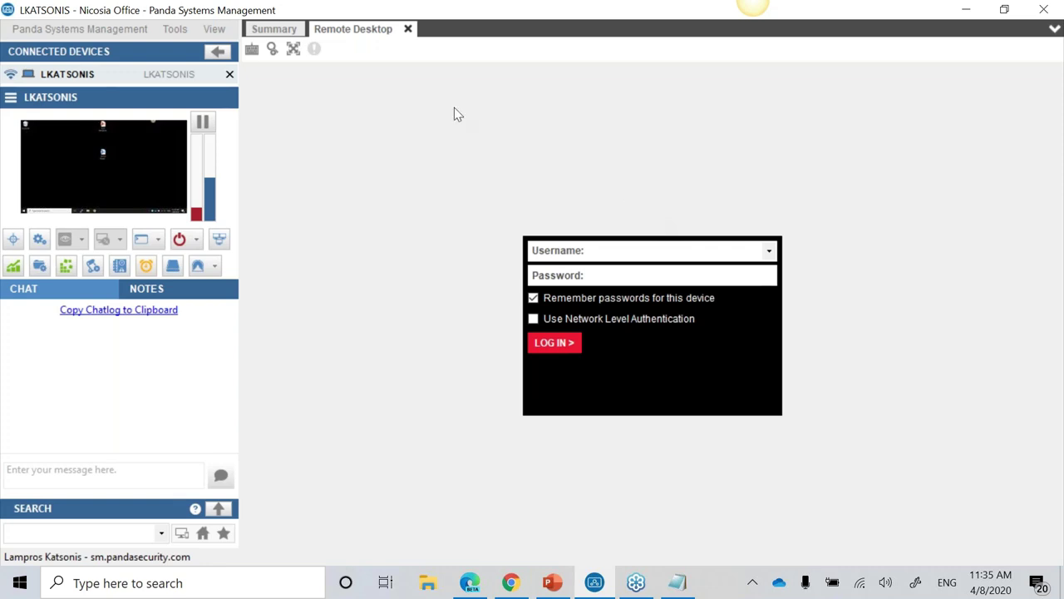
click(408, 29)
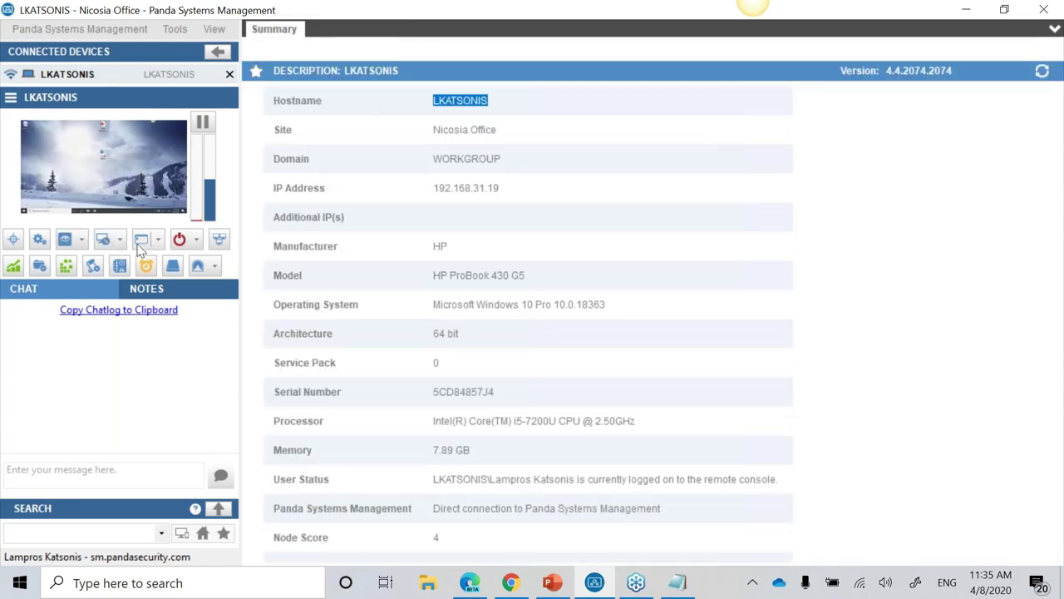
Step: Run ipconfig and ping 8.8.8.8 in a remote command shell, then close it
click(142, 238)
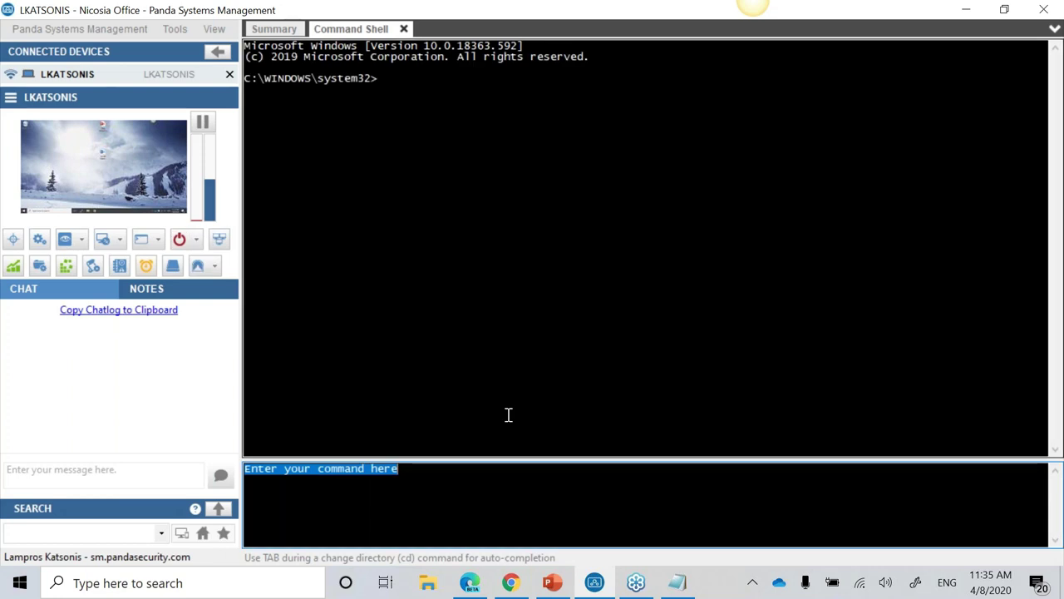
text(ipconfi)
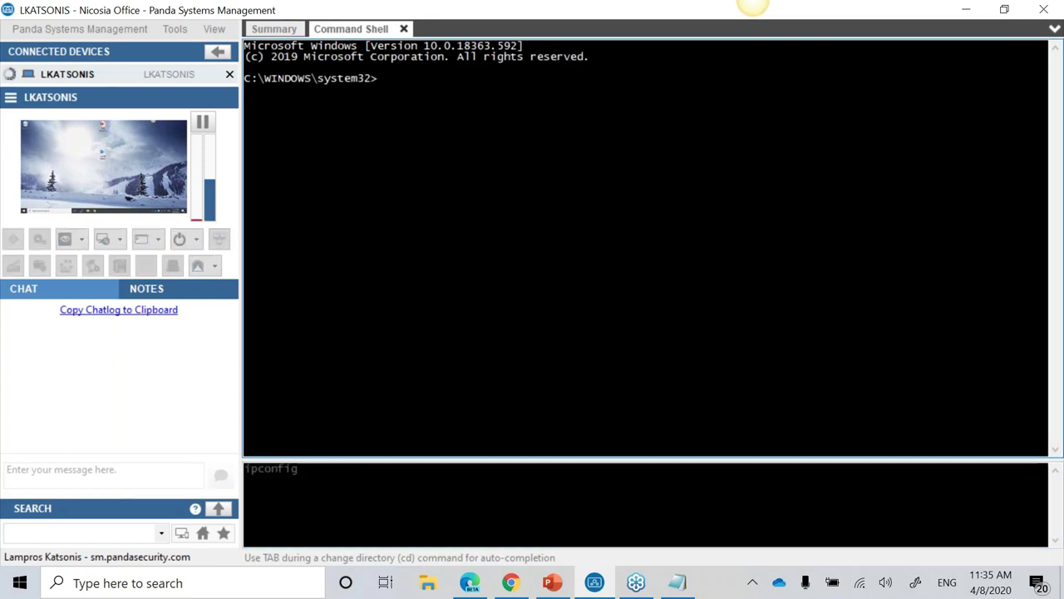
text(g)
key(Return)
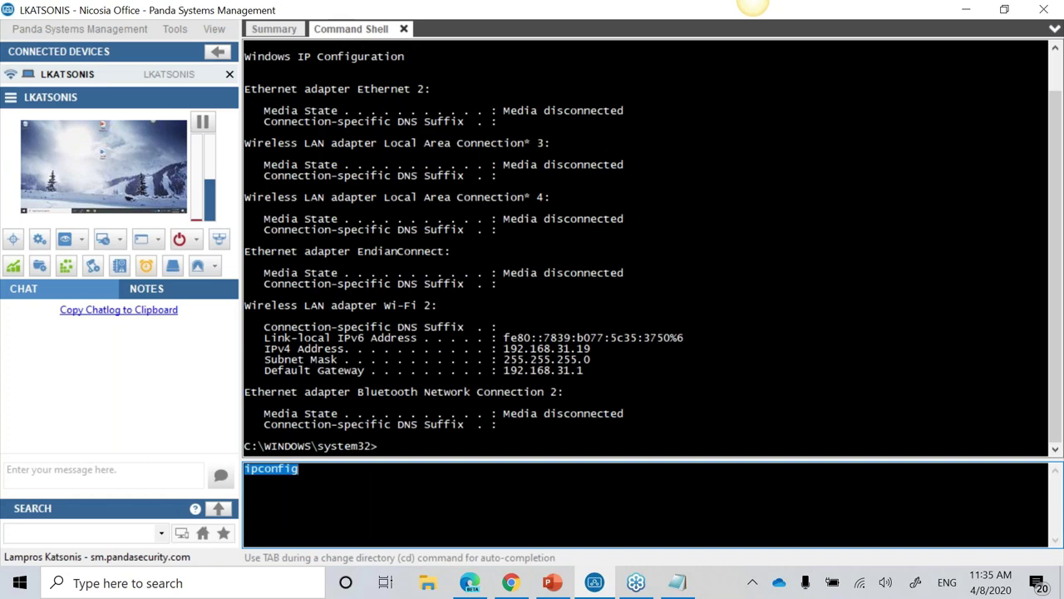
text(ping 8.8.8.8)
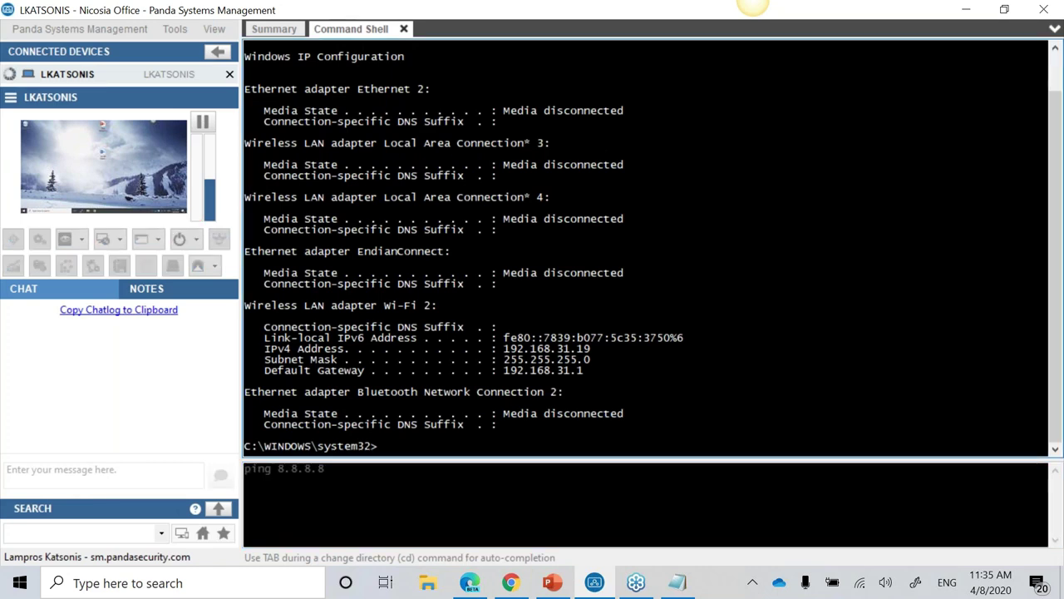
key(Return)
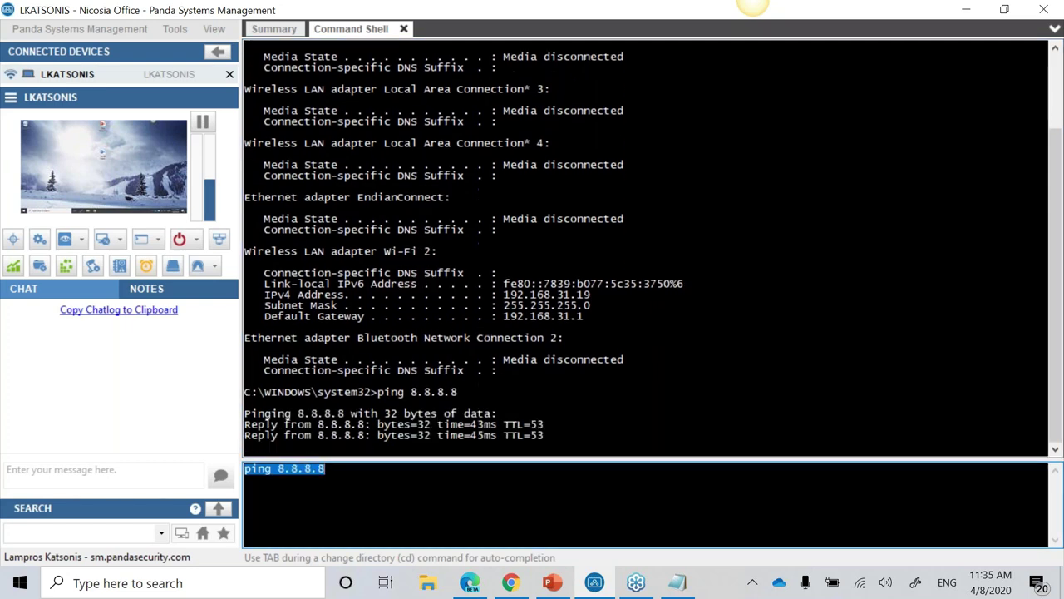
click(405, 29)
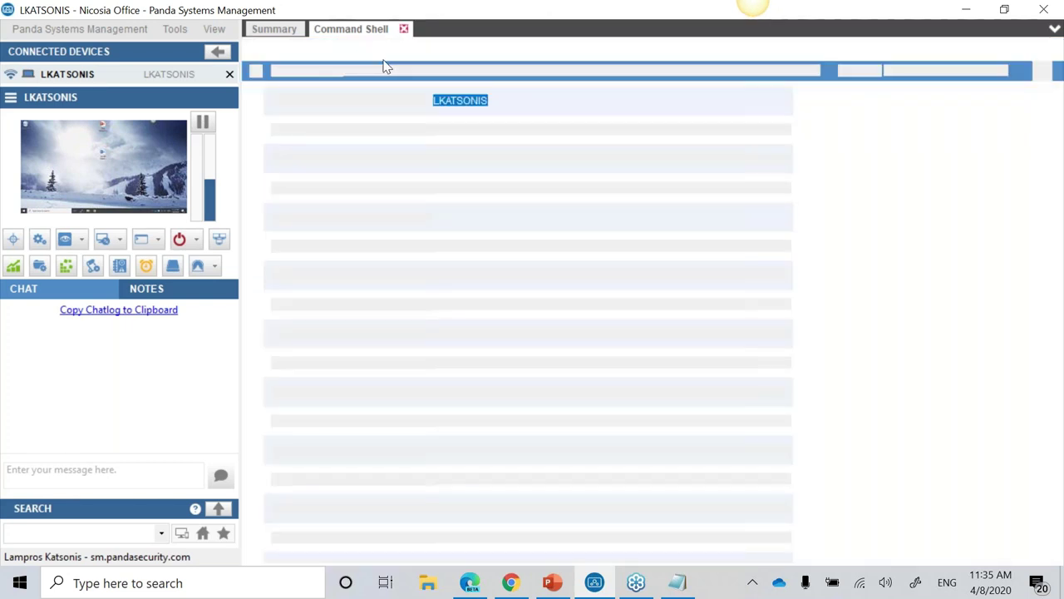
Step: Try a PowerShell session, dismiss its login, check power options, and open Agent Deployment
click(158, 240)
click(180, 278)
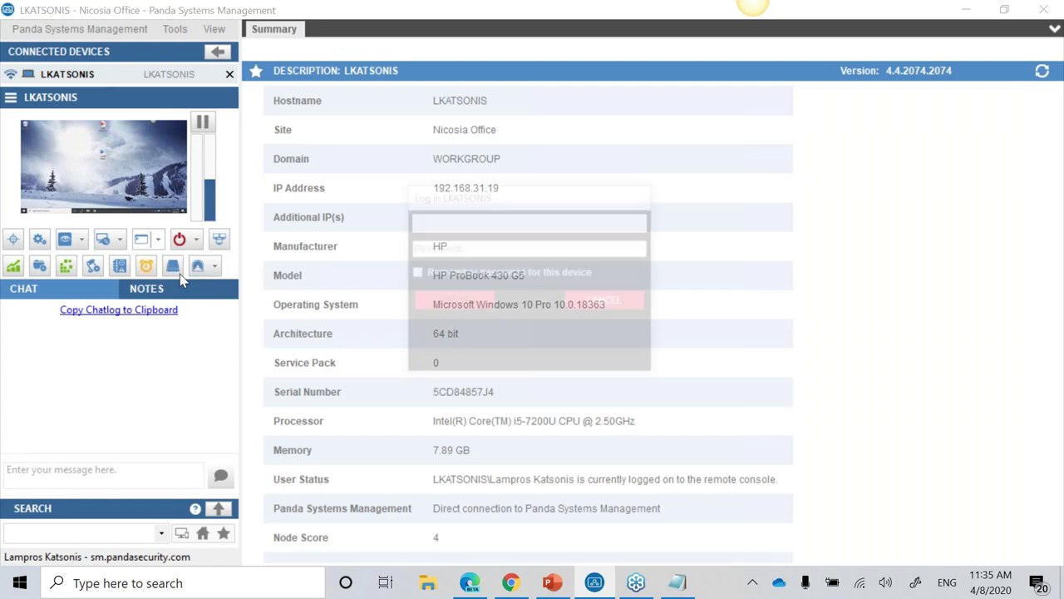
click(603, 303)
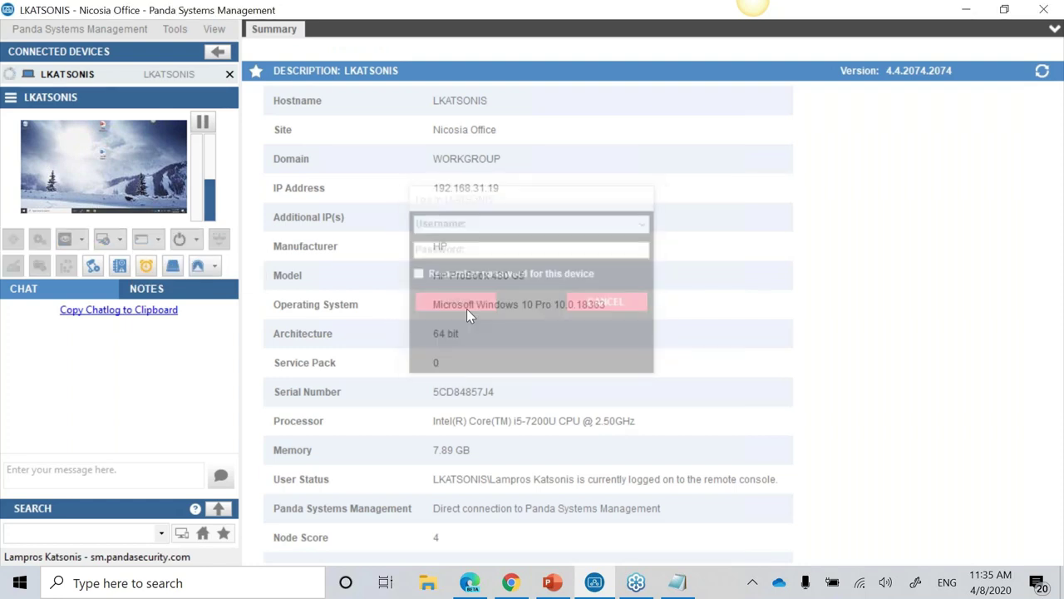
click(197, 239)
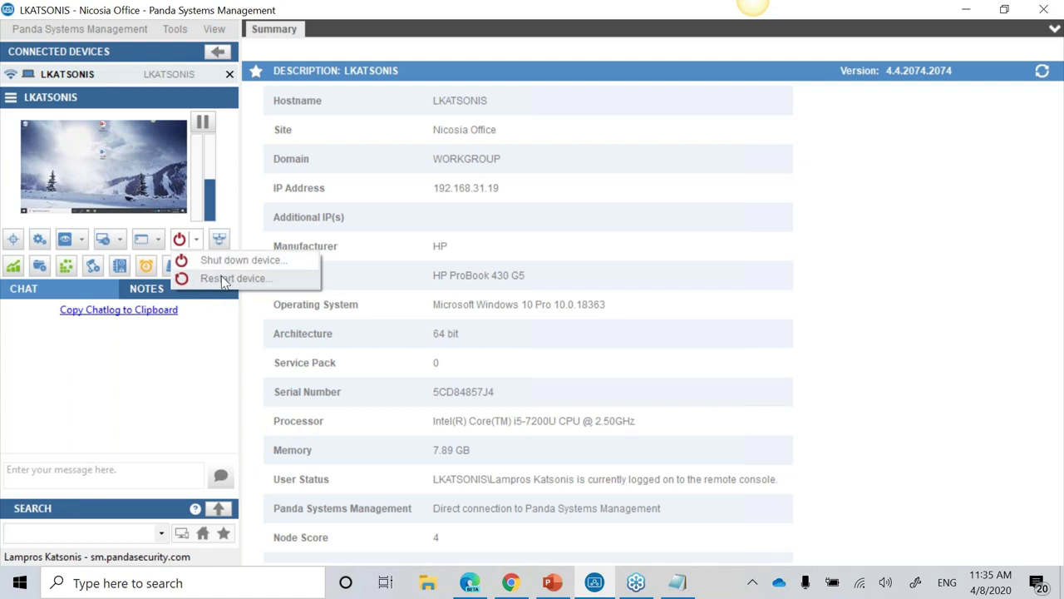
click(292, 209)
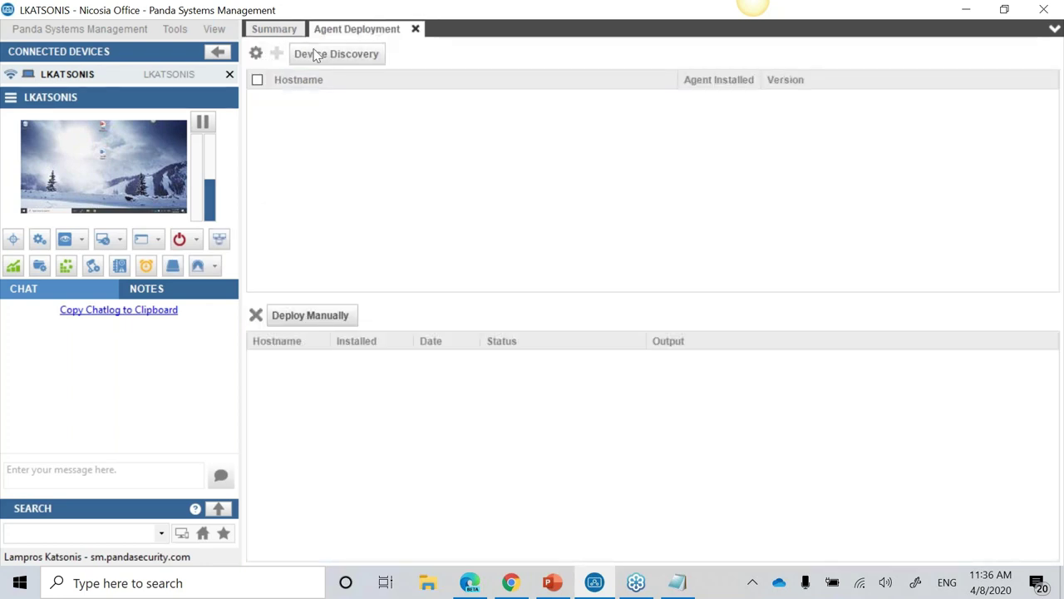
Step: Start a Device Discovery scan, close Agent Deployment, and open the remote Task Manager
click(313, 53)
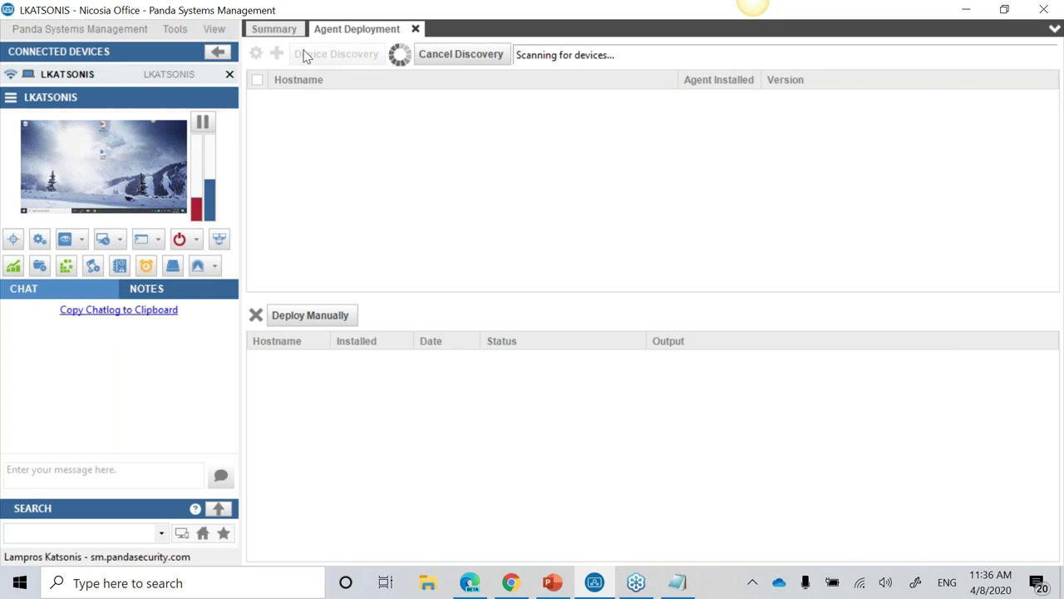
click(416, 28)
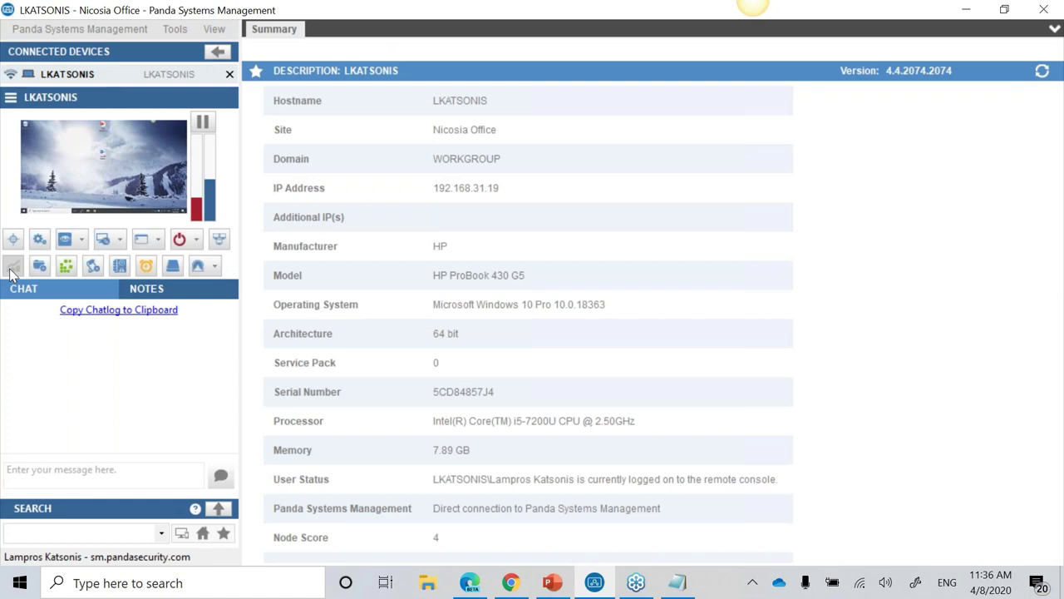
click(12, 268)
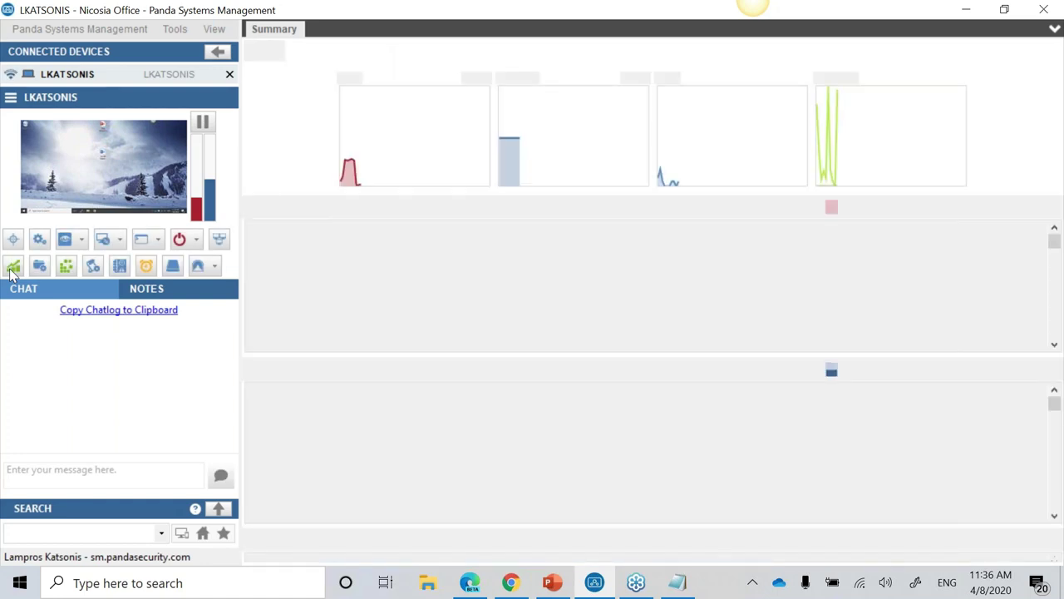
click(13, 266)
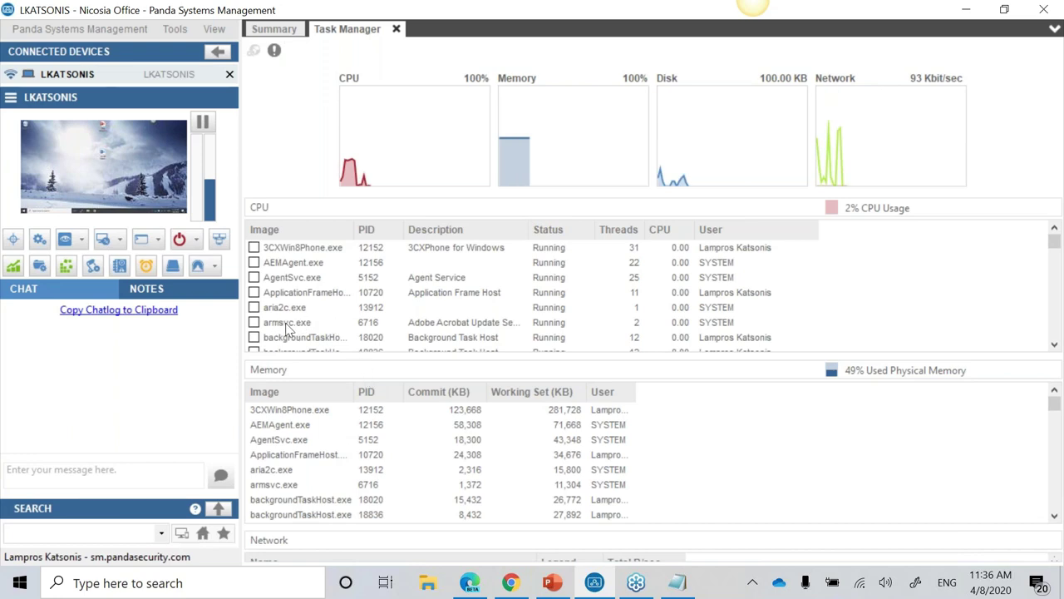
Step: Inspect the armsvc.exe process actions and scroll the usage lists, then close Task Manager
click(293, 326)
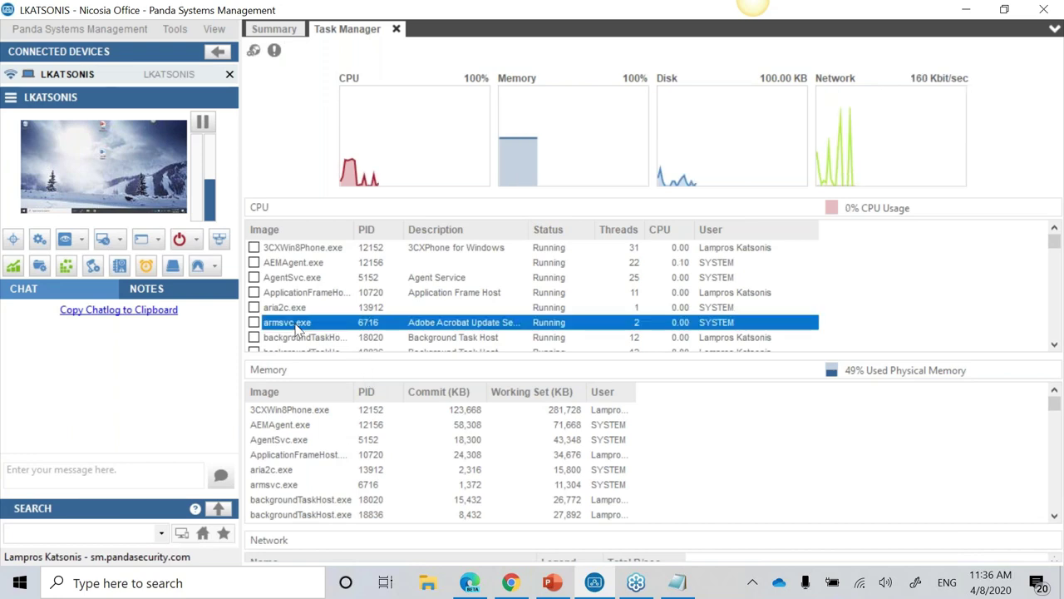
right_click(298, 326)
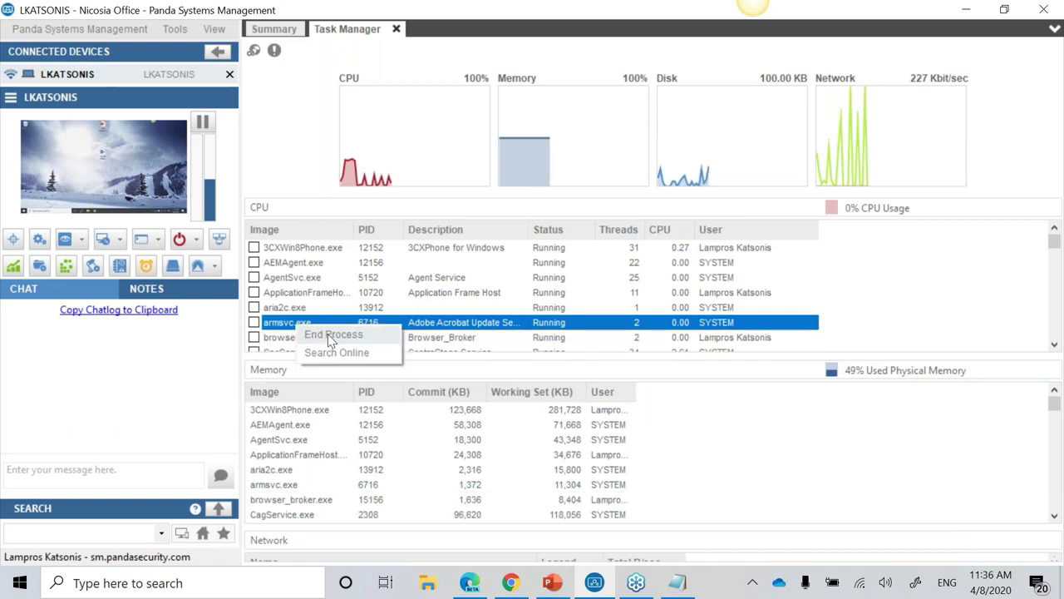
scroll(456, 290, down, 3)
scroll(622, 430, down, 5)
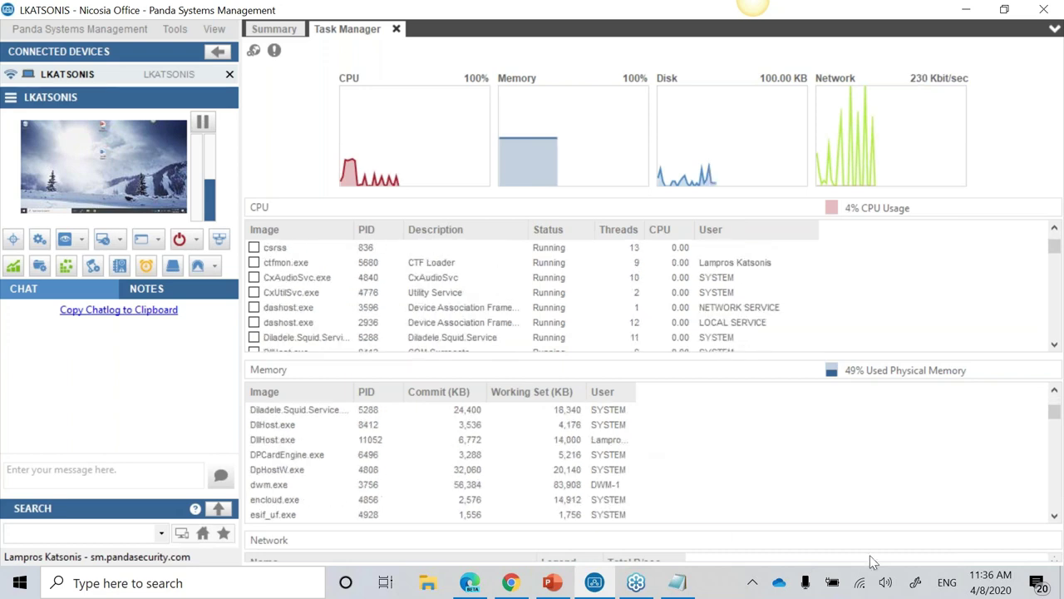
click(1054, 515)
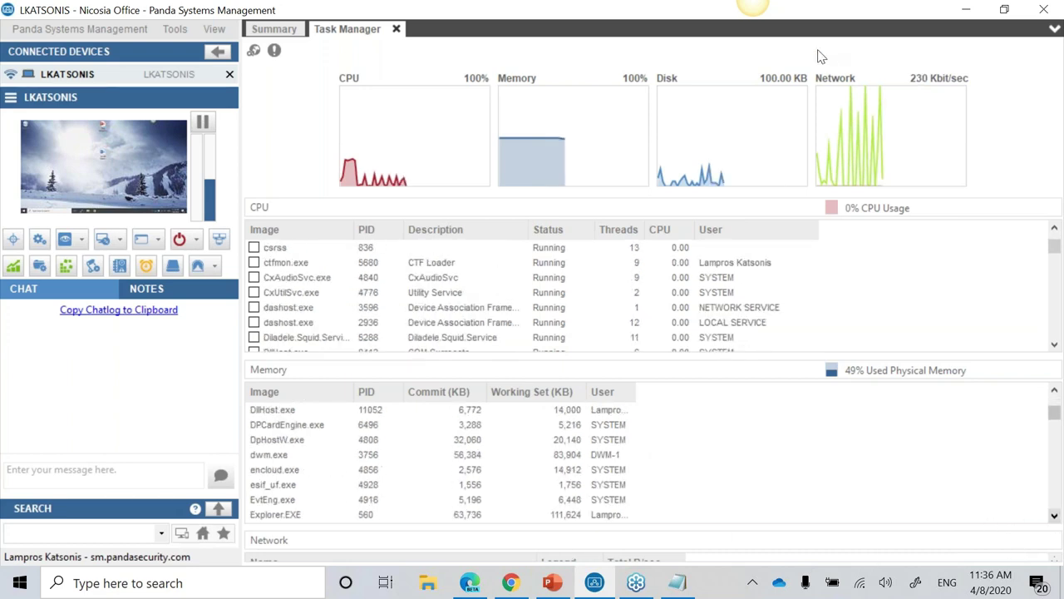
scroll(1010, 512, down, 5)
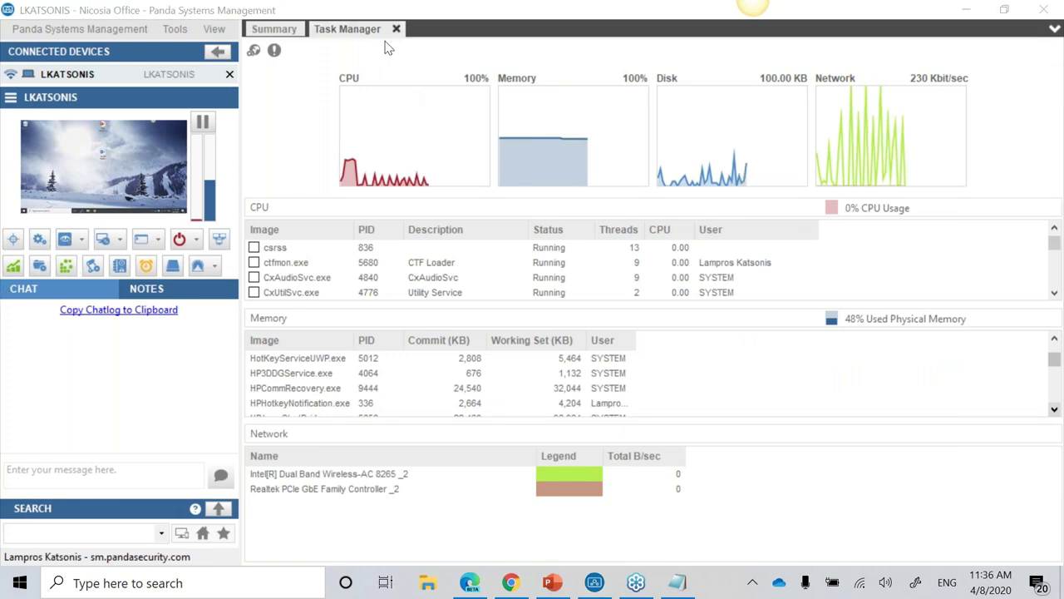
click(397, 30)
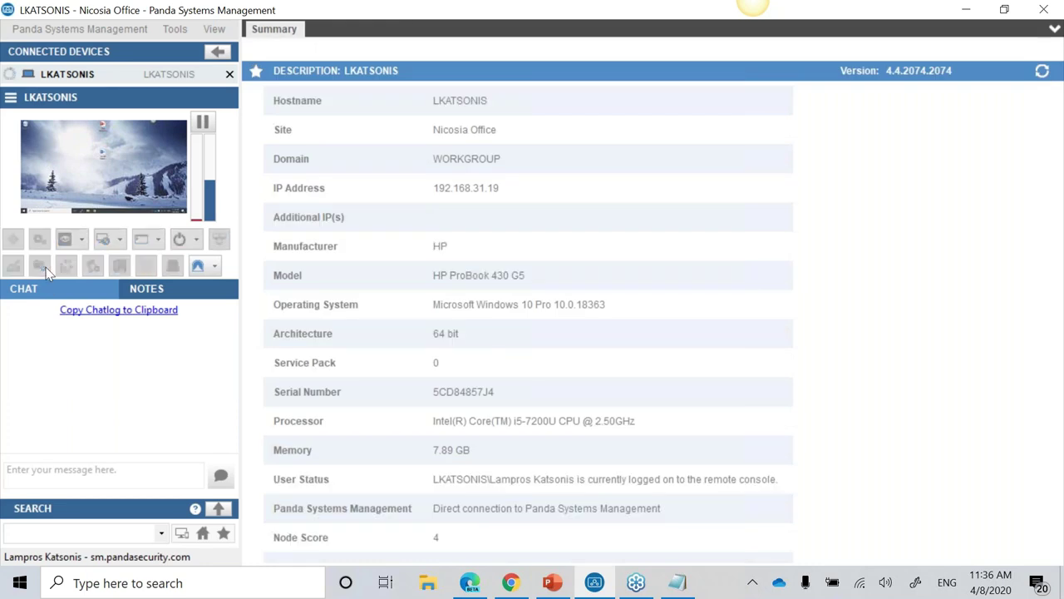
click(43, 268)
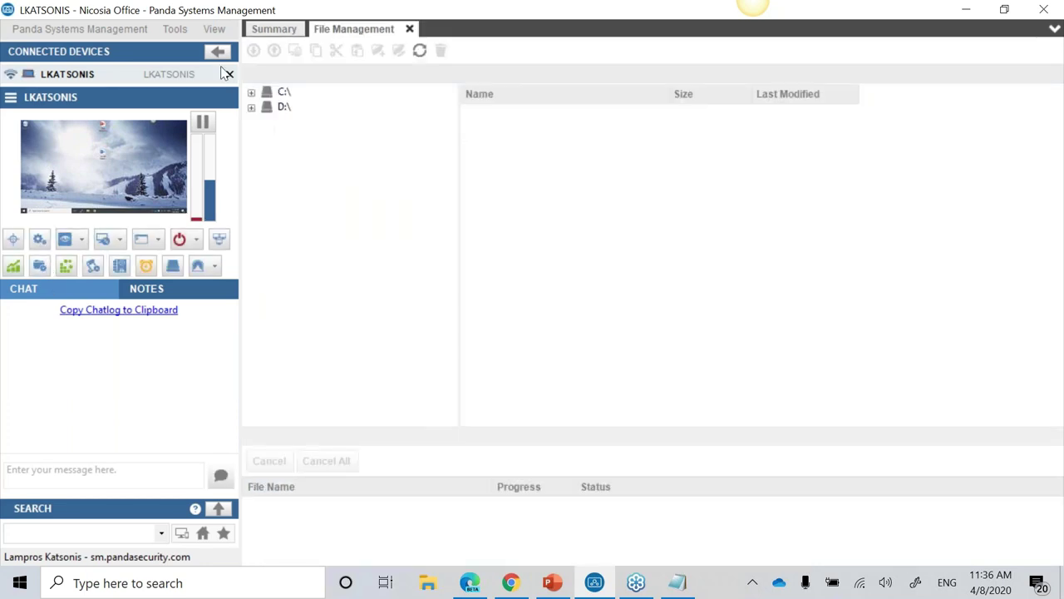
click(287, 93)
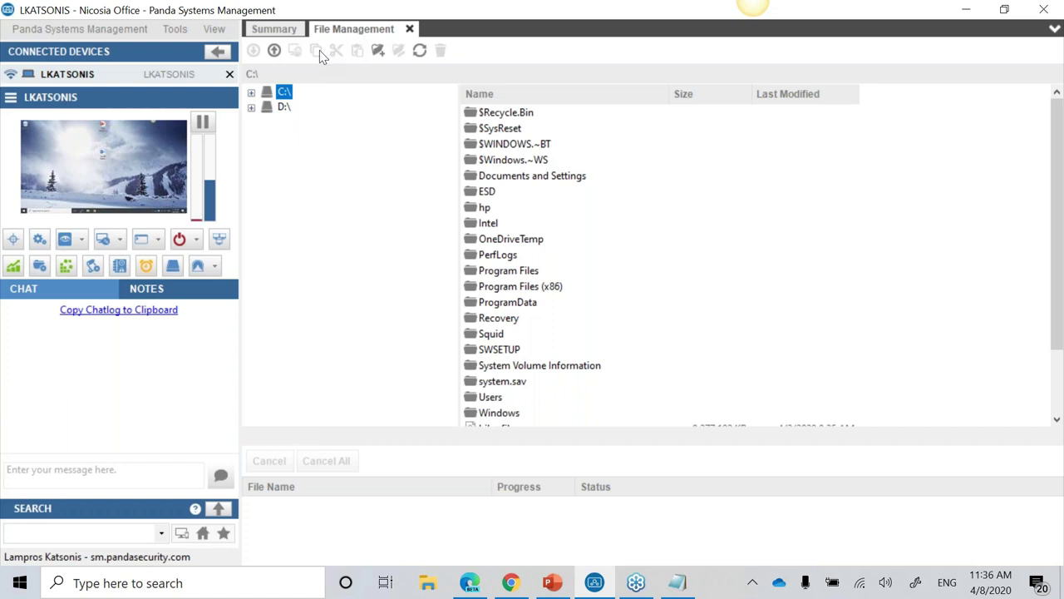
click(410, 29)
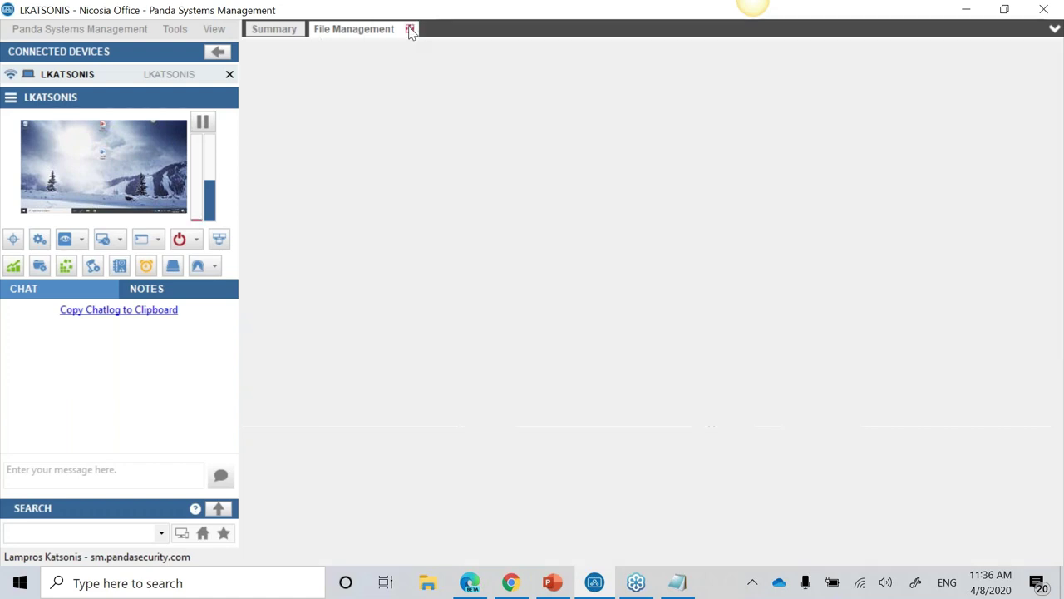
click(66, 267)
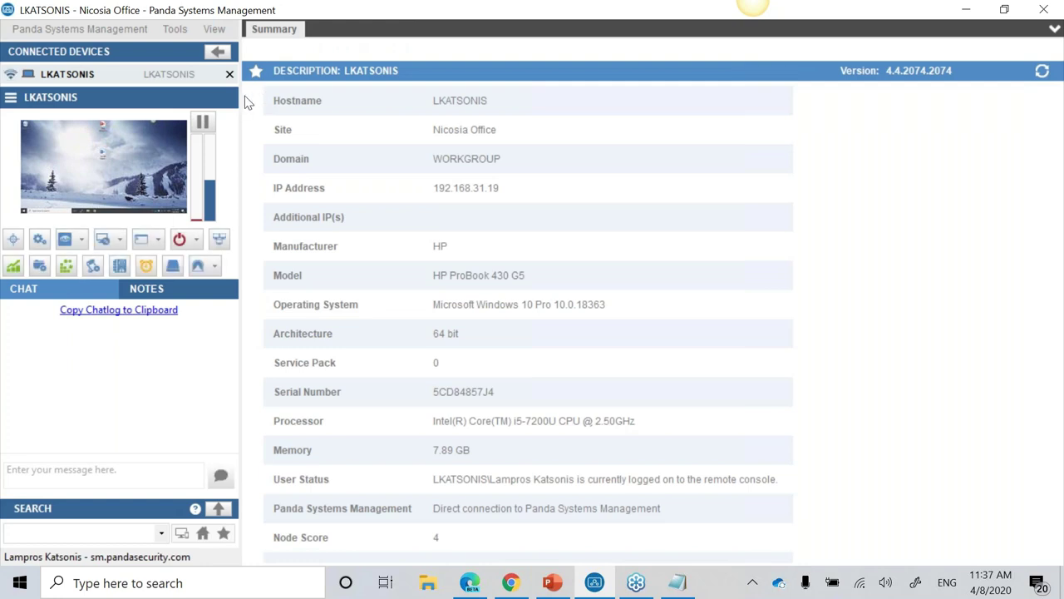
click(312, 87)
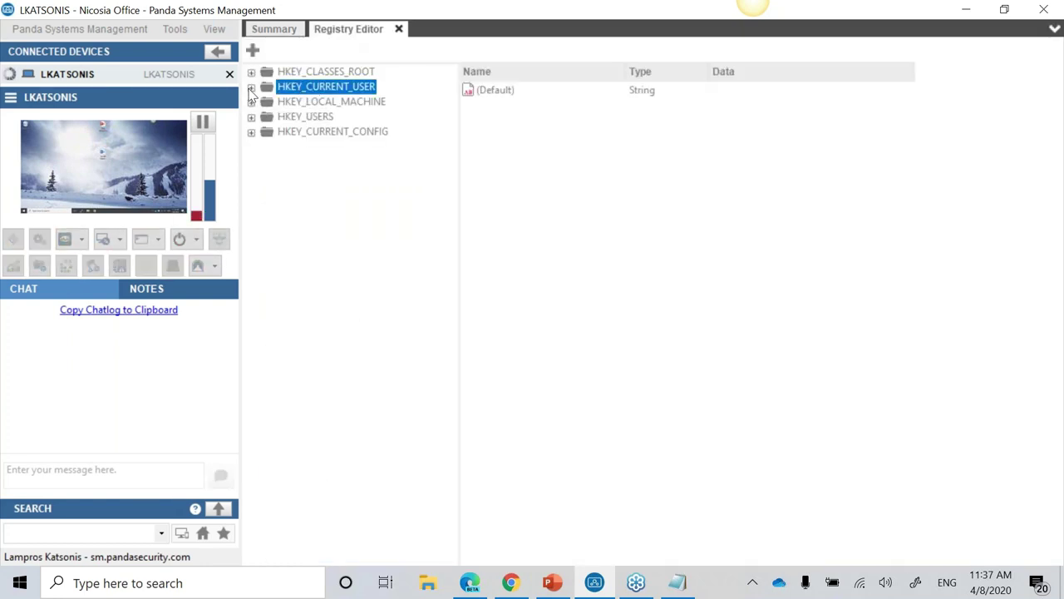
click(251, 87)
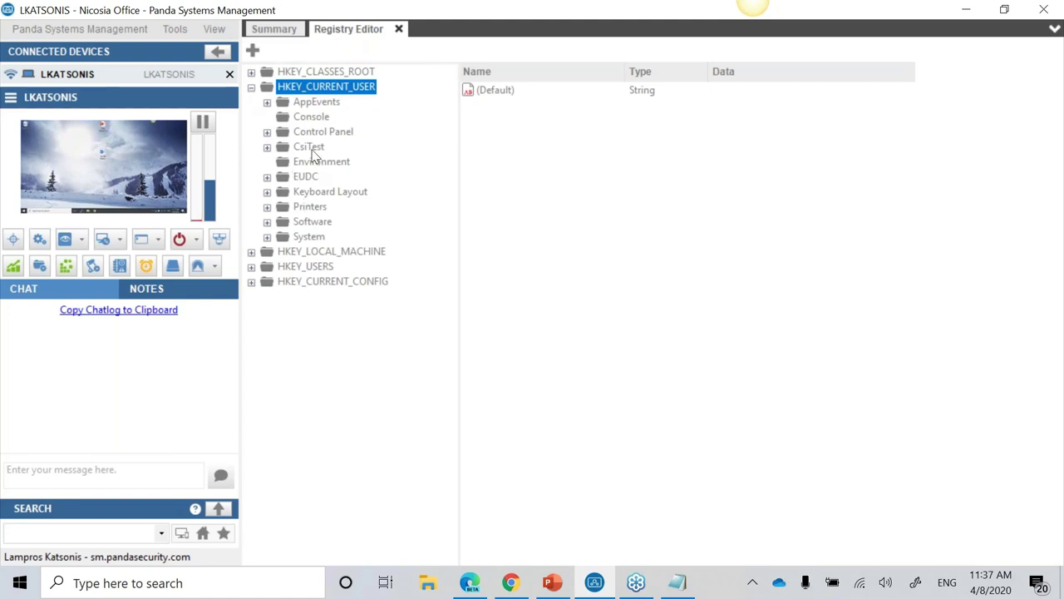
click(310, 149)
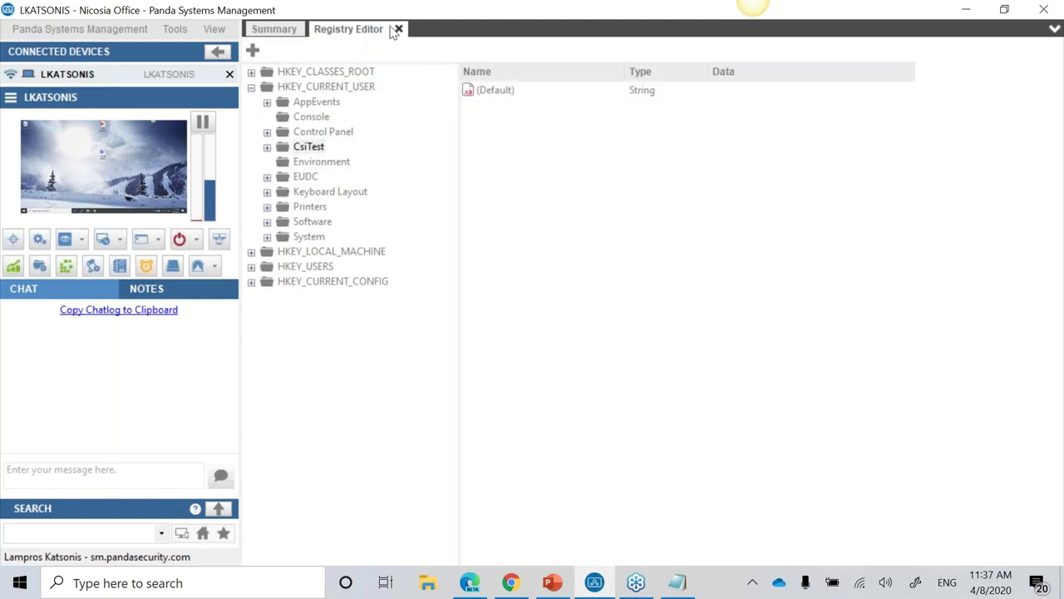
click(399, 29)
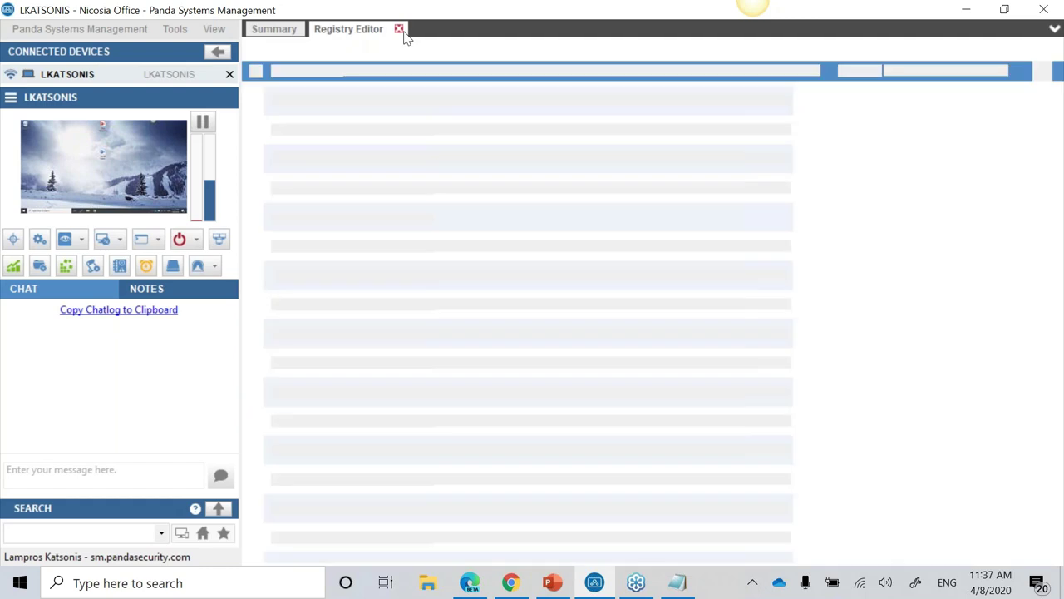
Step: Execute the Printer Spooler - Clear and Restart [WIN] quick job, confirming with Yes
click(92, 266)
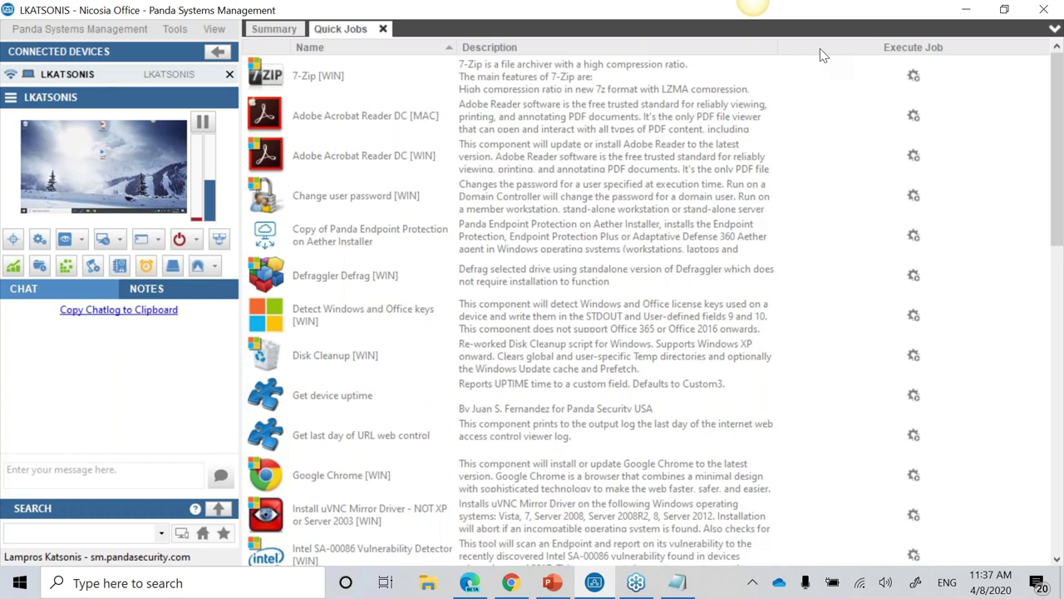
scroll(503, 299, down, 3)
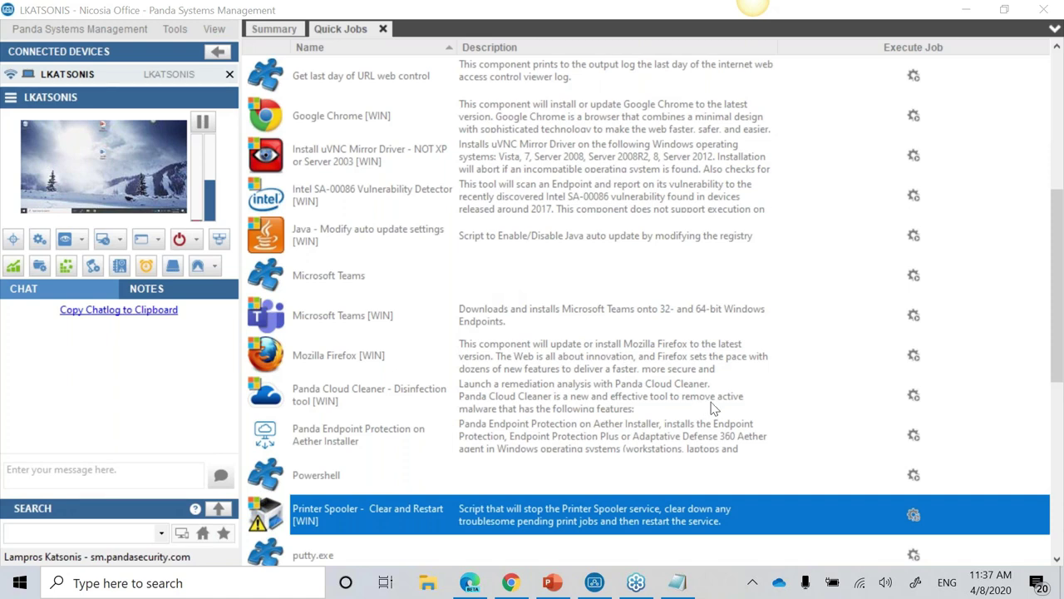
click(912, 517)
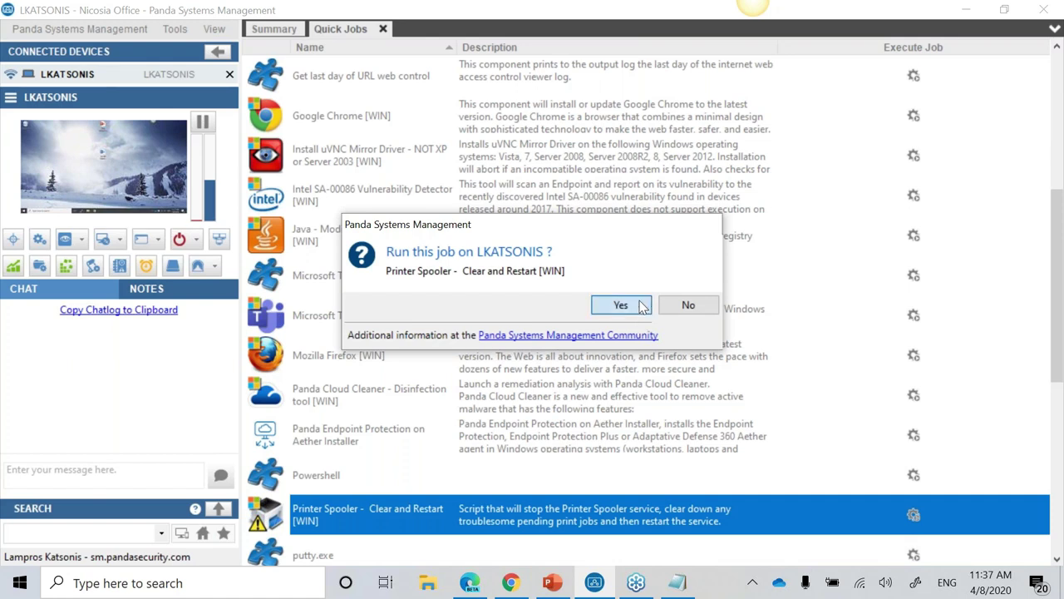
click(637, 307)
scroll(621, 375, down, 10)
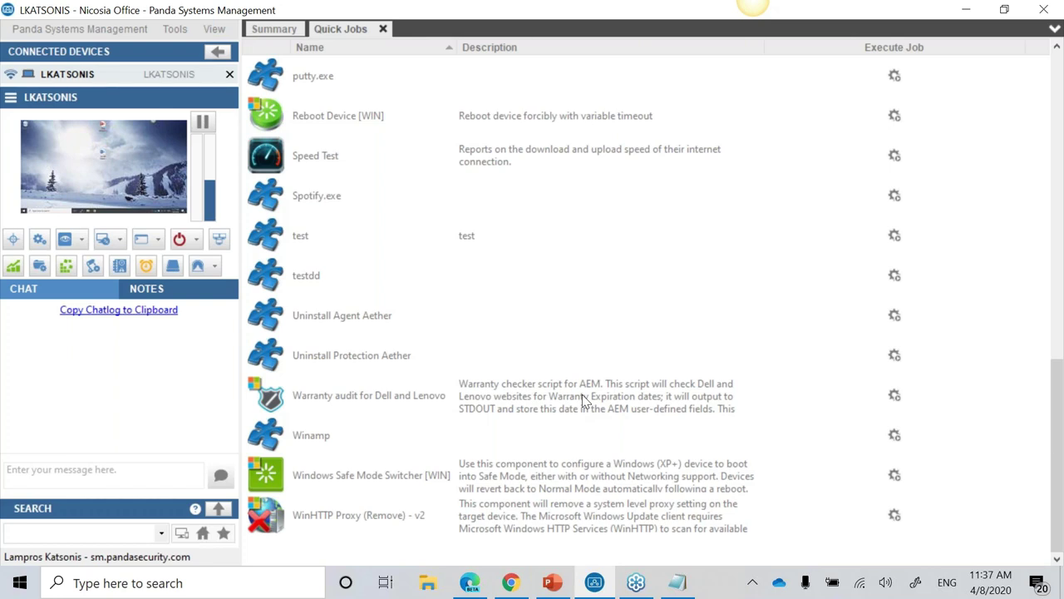
Step: Cancel the Safe Mode Switcher job after ticking rebootDevice, then open the Event Viewer
click(894, 477)
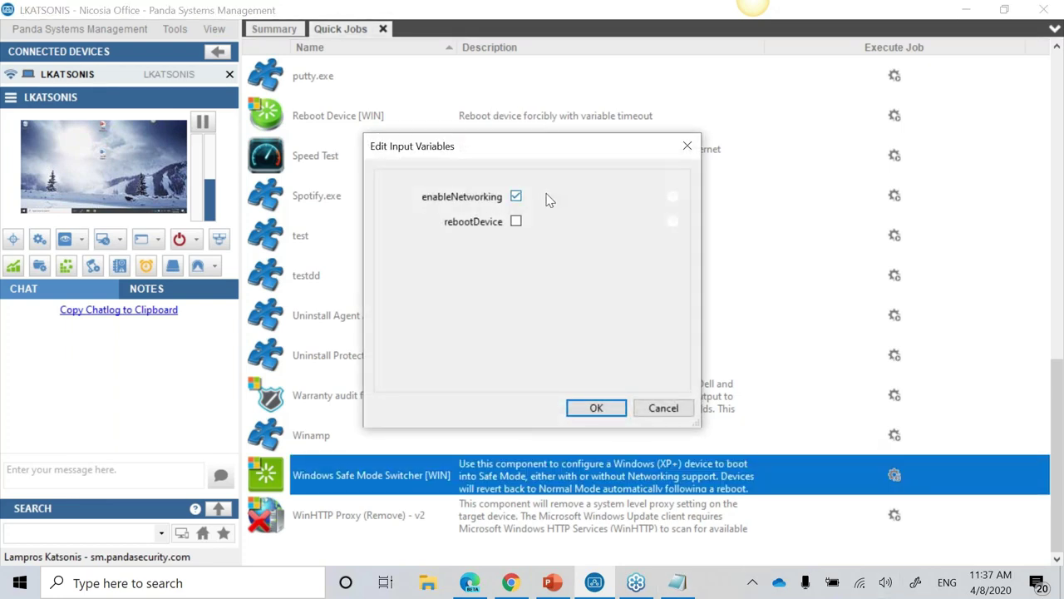
click(516, 222)
click(673, 410)
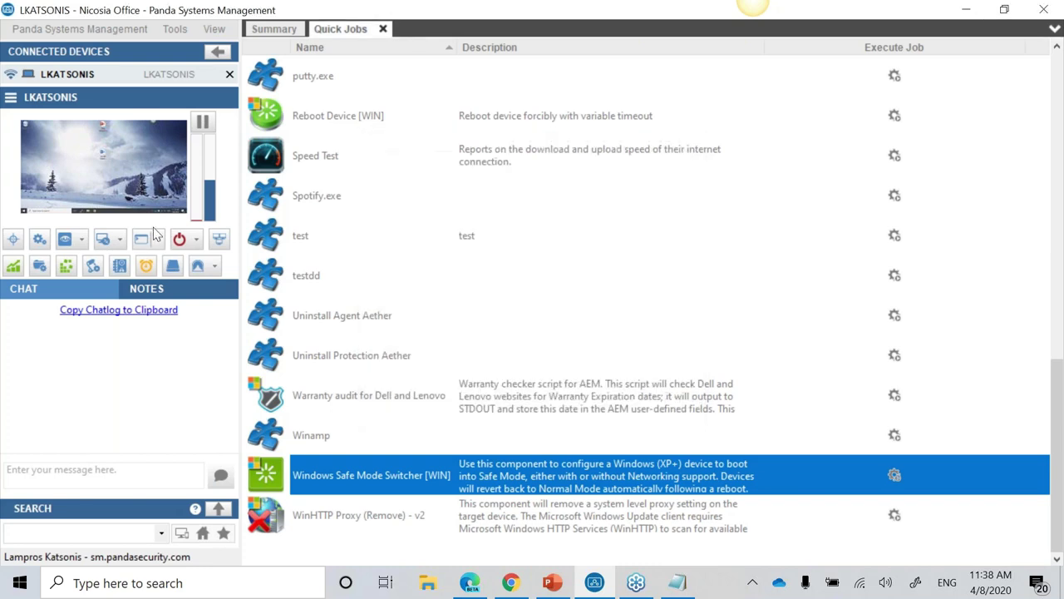
click(121, 267)
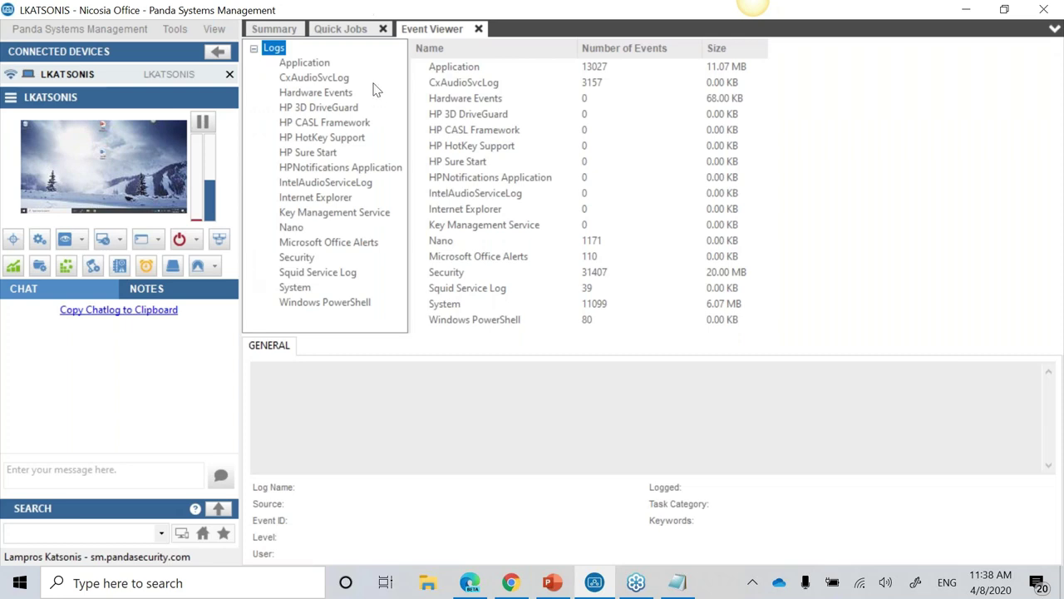
Step: View the Hardware Events log, close Event Viewer, then preview and close the Wake Up list
click(332, 95)
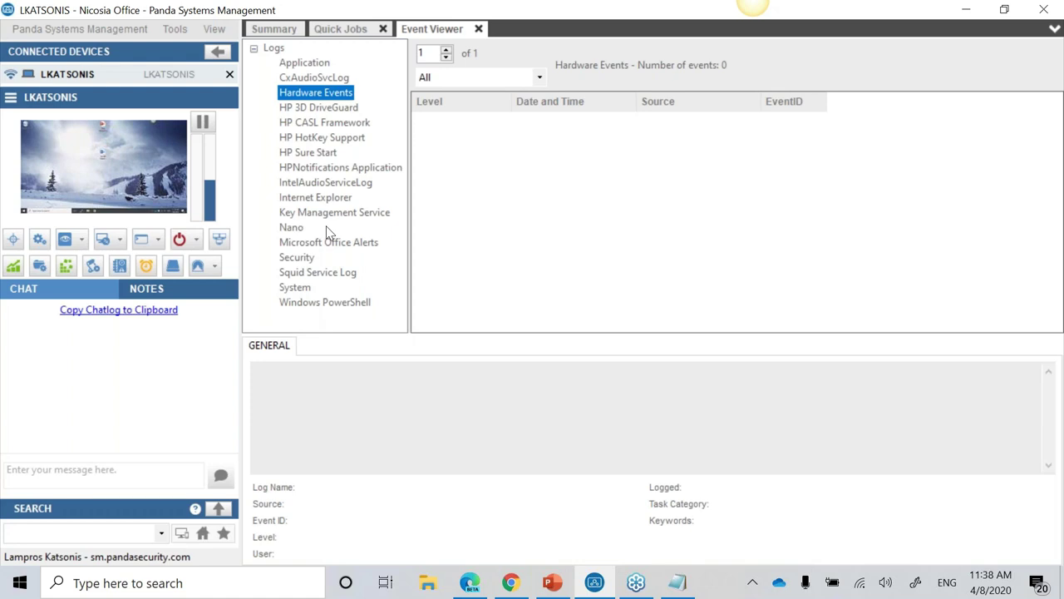
click(479, 28)
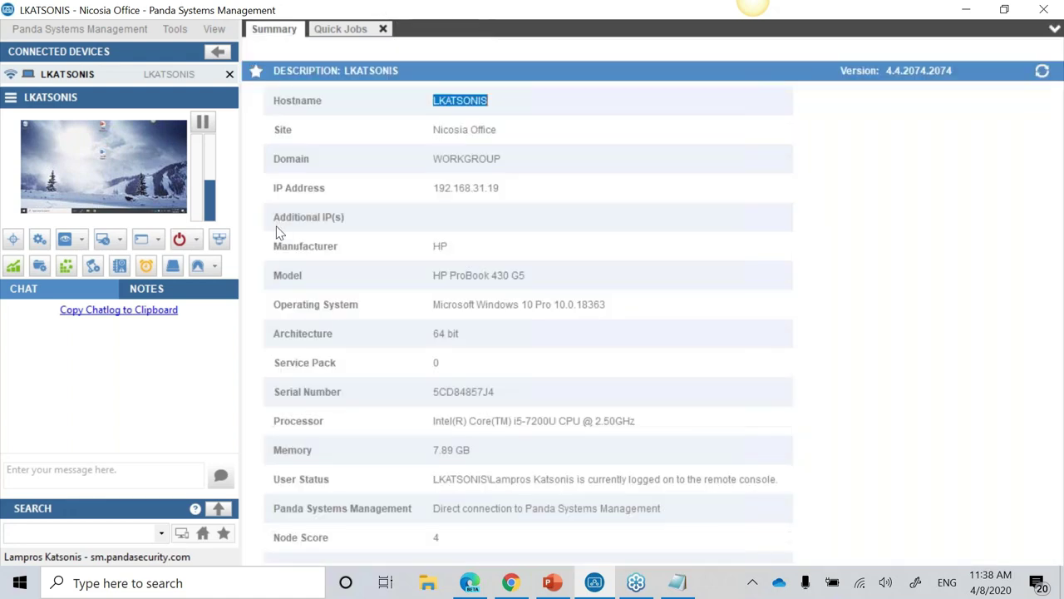
click(148, 268)
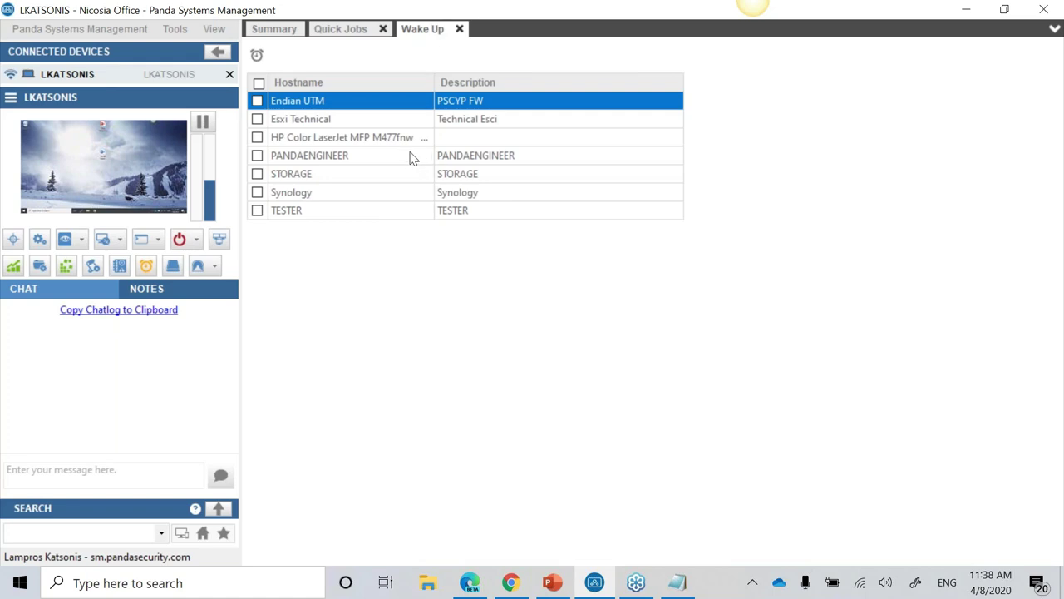
click(463, 29)
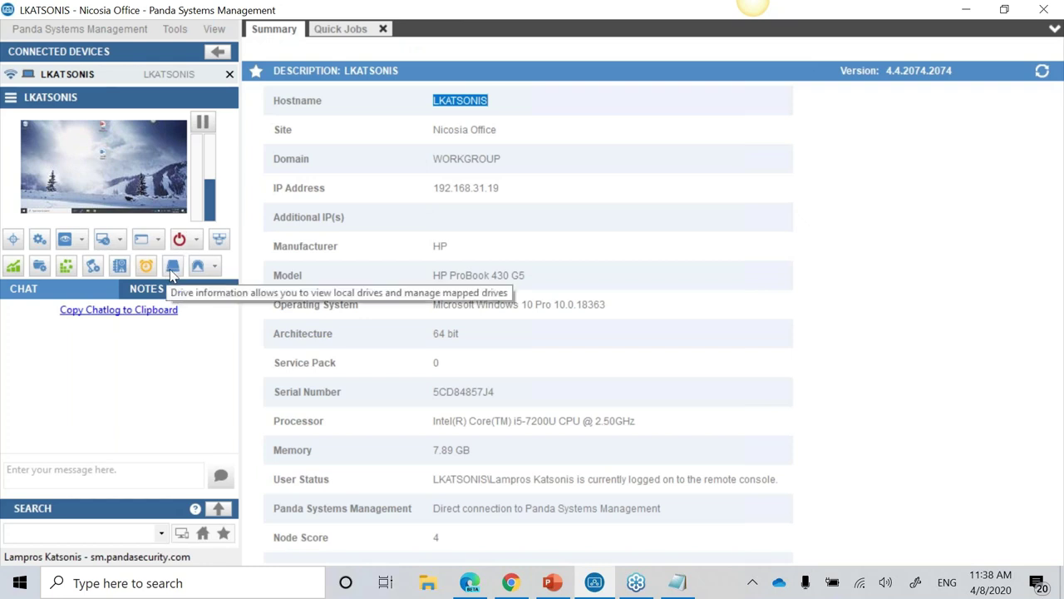
Step: Show the C: and D: drive information, send 'test chat' to the device, and switch to Edge
click(170, 269)
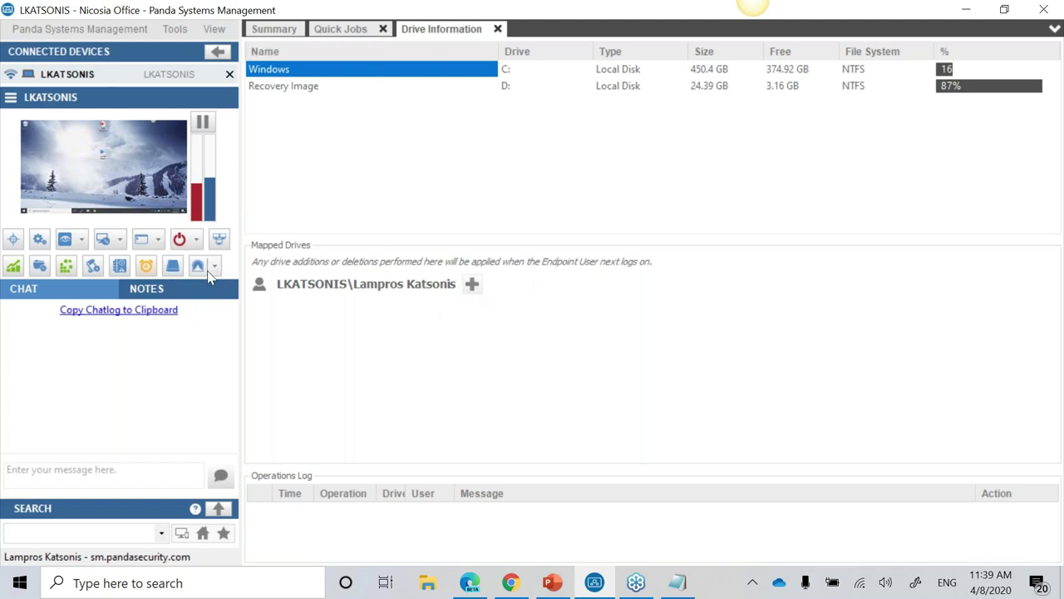
click(74, 483)
text(test chat)
key(Return)
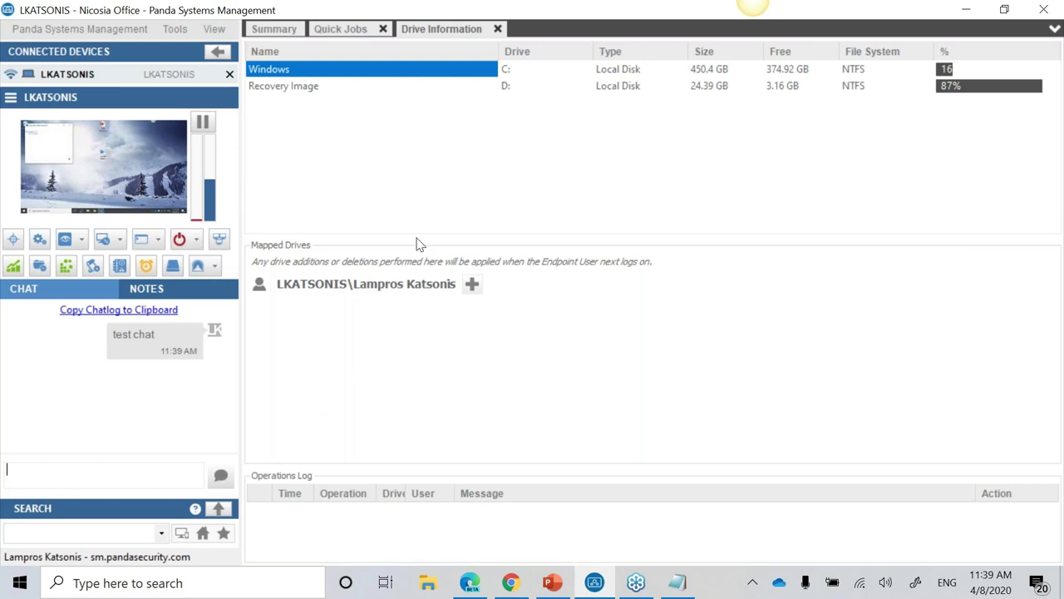
click(479, 592)
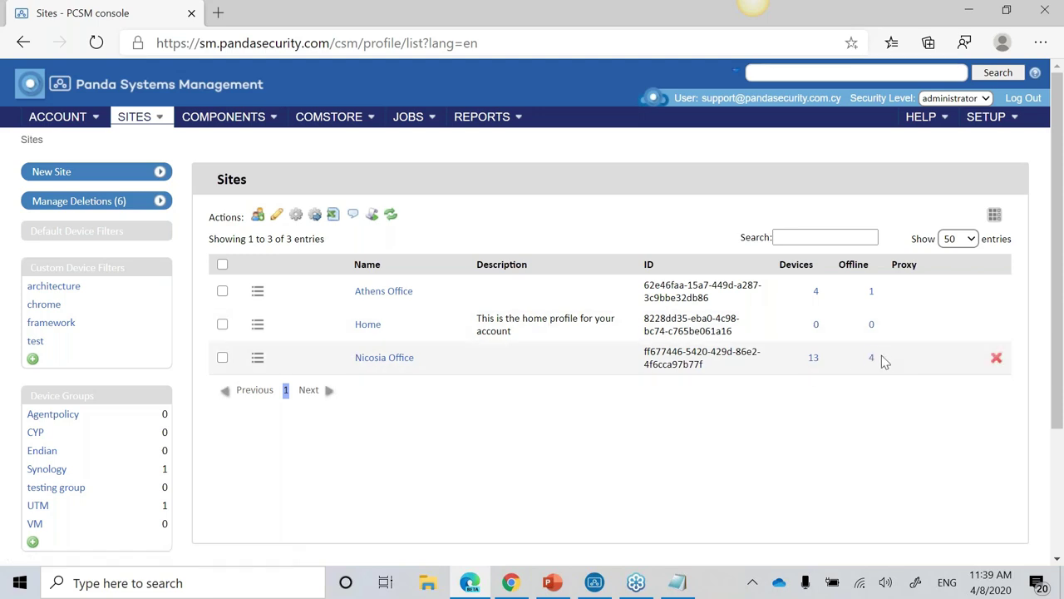
Step: Open the Nicosia Office site and scroll through its summary
click(397, 366)
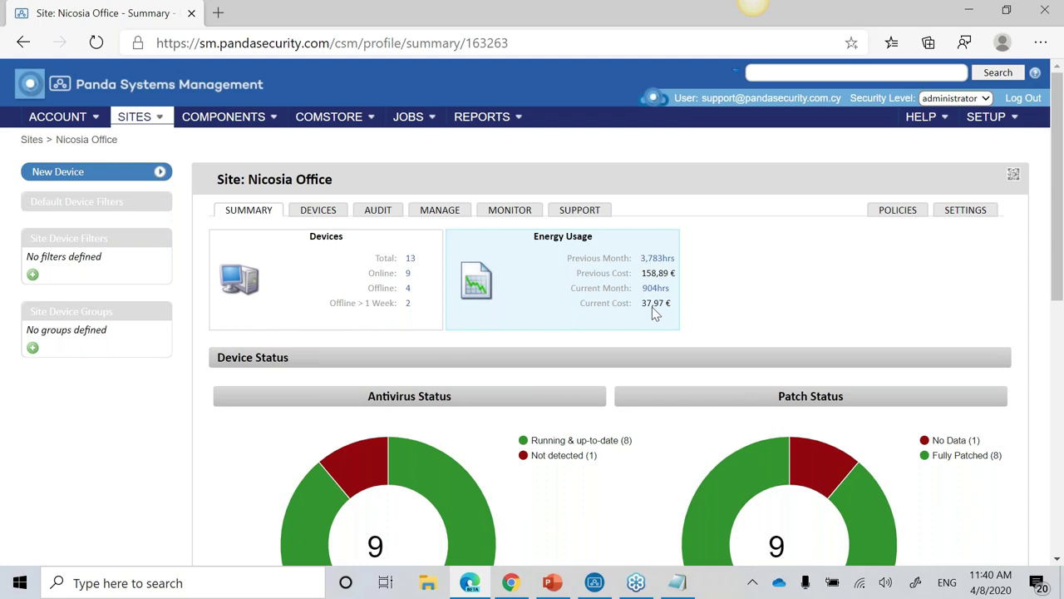
scroll(675, 302, down, 2)
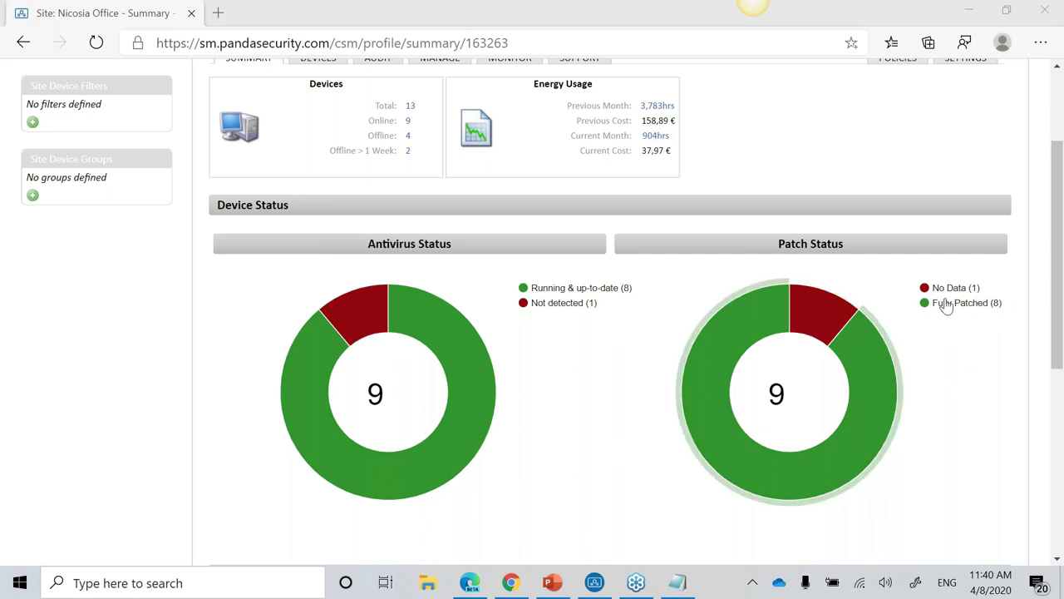
scroll(938, 325, down, 3)
scroll(938, 326, up, 3)
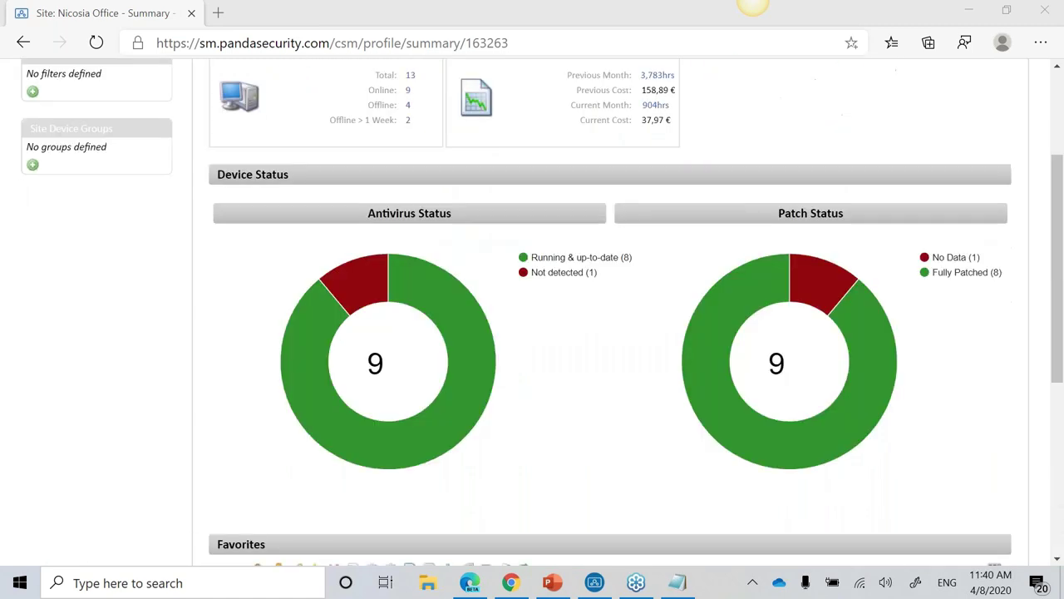
scroll(532, 312, up, 3)
Step: From the site's device list, open the HP Color LaserJet MFP M477fnw printer's page
click(319, 213)
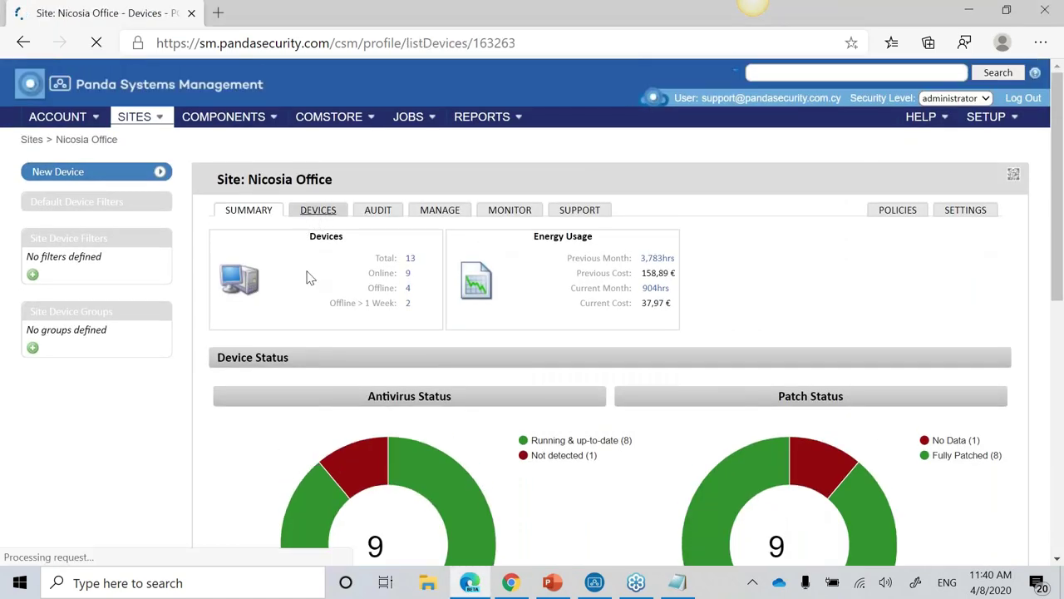
scroll(736, 364, down, 2)
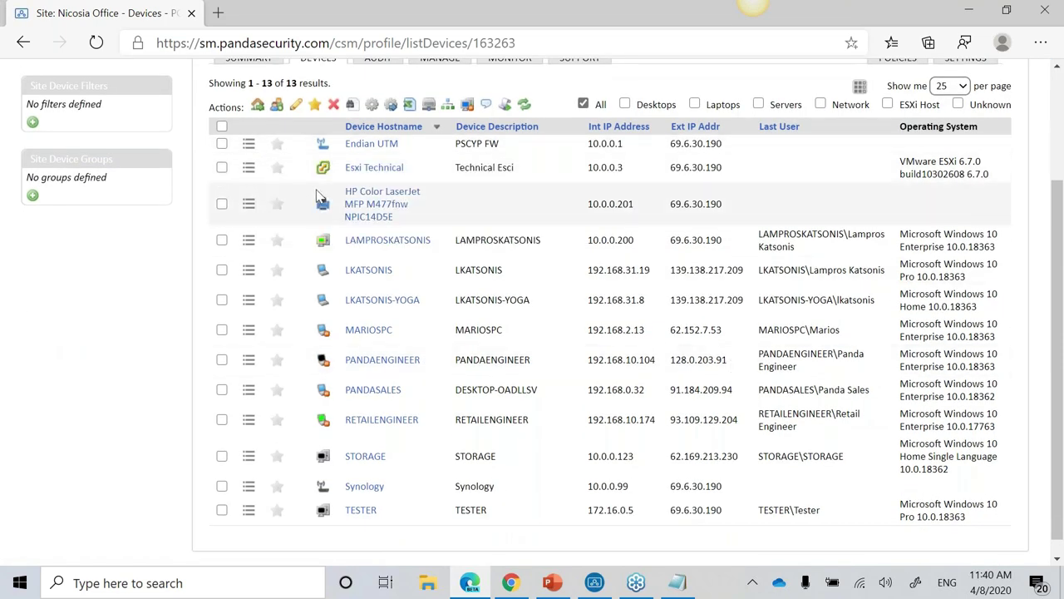
triple_click(358, 202)
click(361, 204)
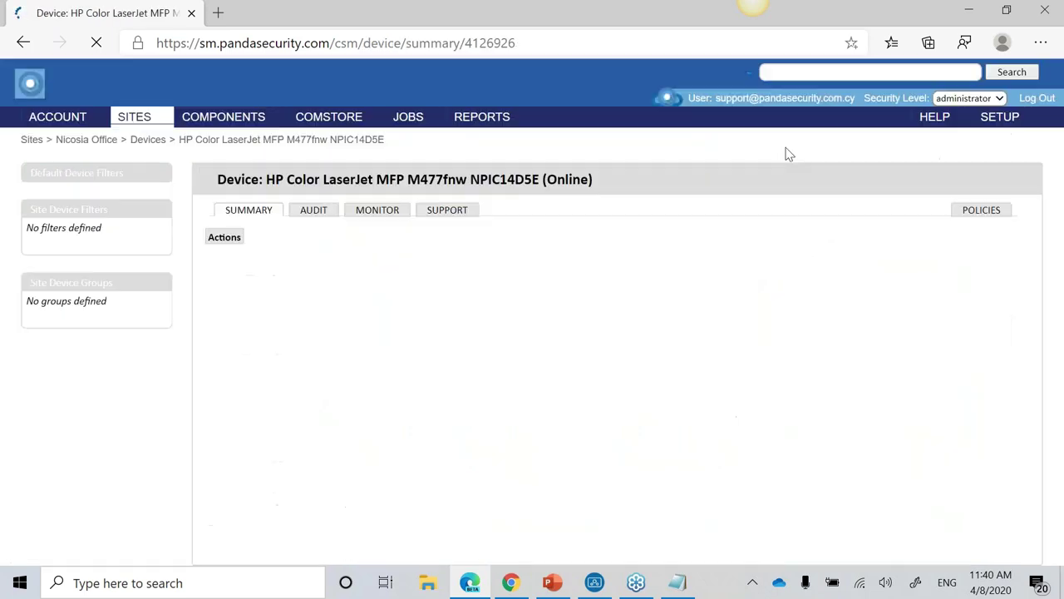
Step: Scroll through the HP Color LaserJet printer's Summary page details
click(1041, 52)
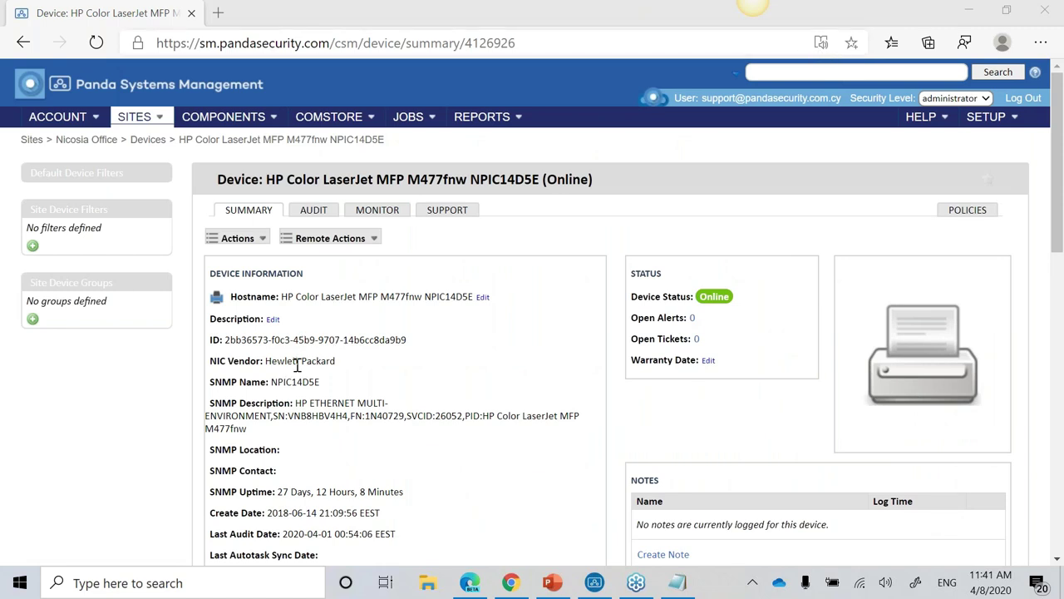
scroll(352, 344, down, 2)
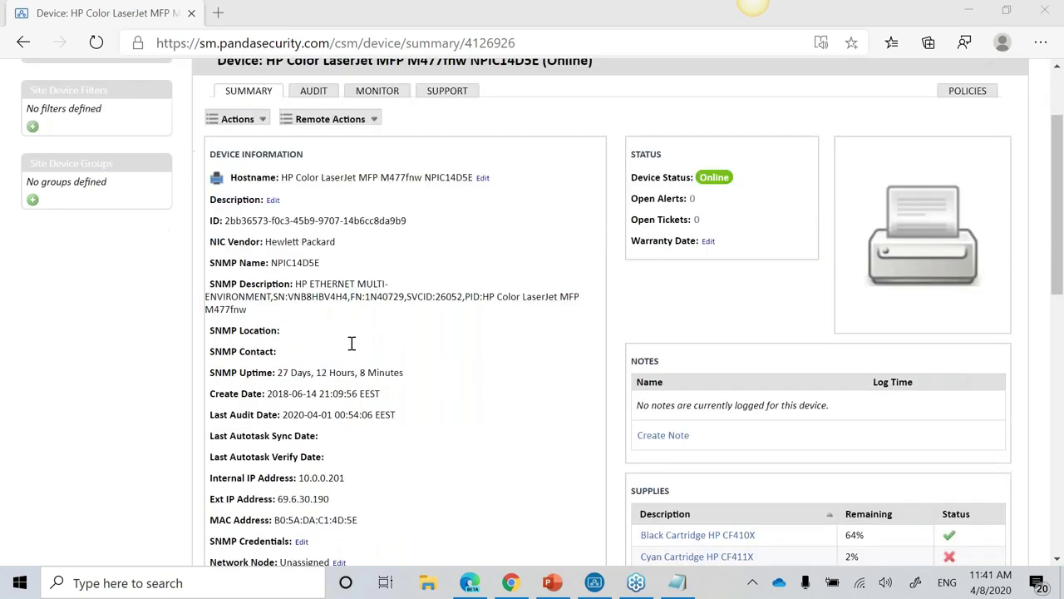
scroll(344, 355, up, 1)
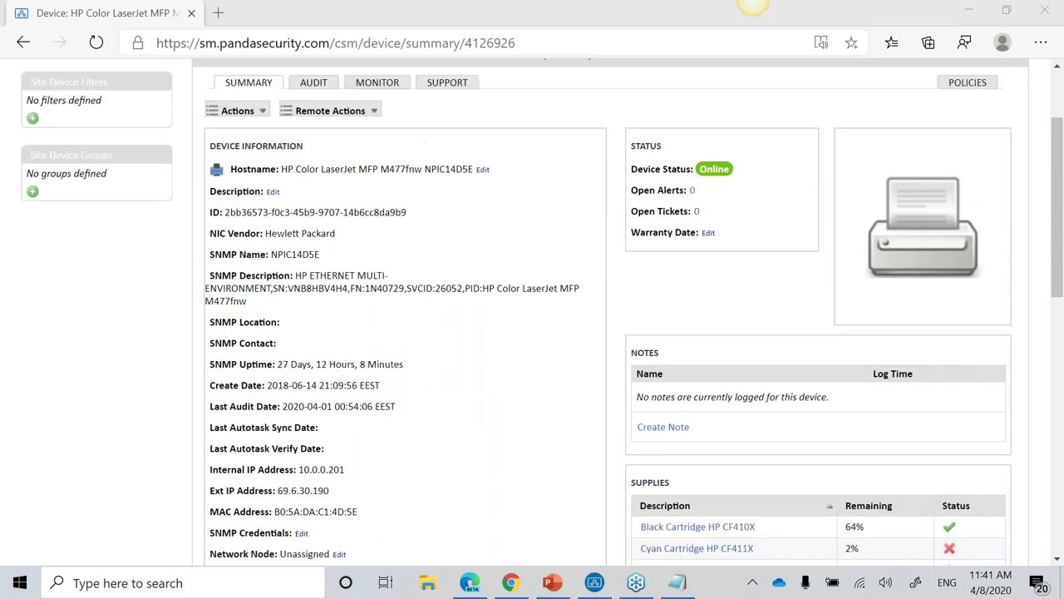
scroll(374, 382, down, 3)
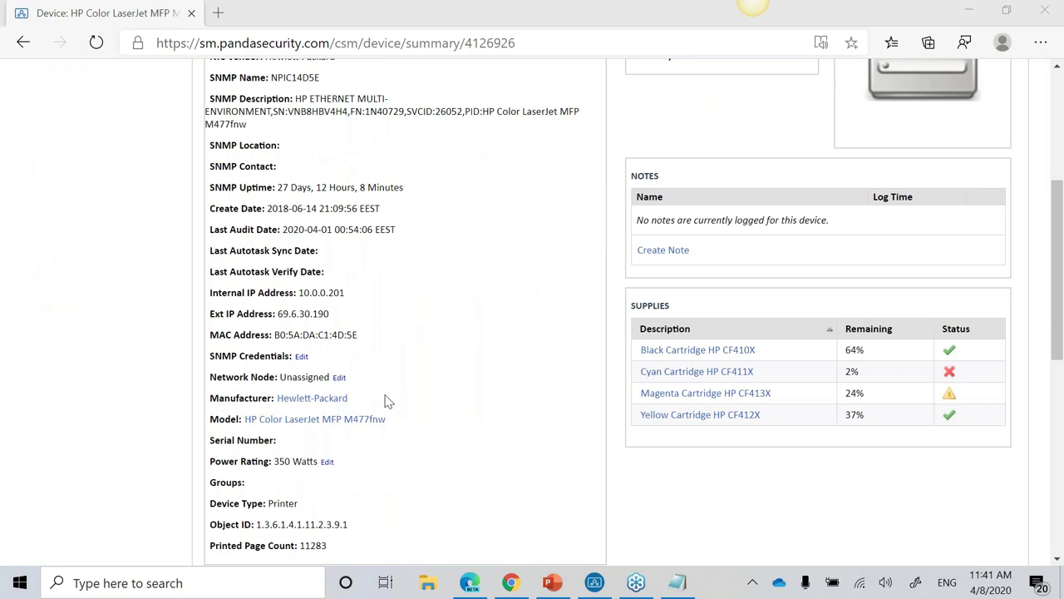
scroll(386, 401, down, 1)
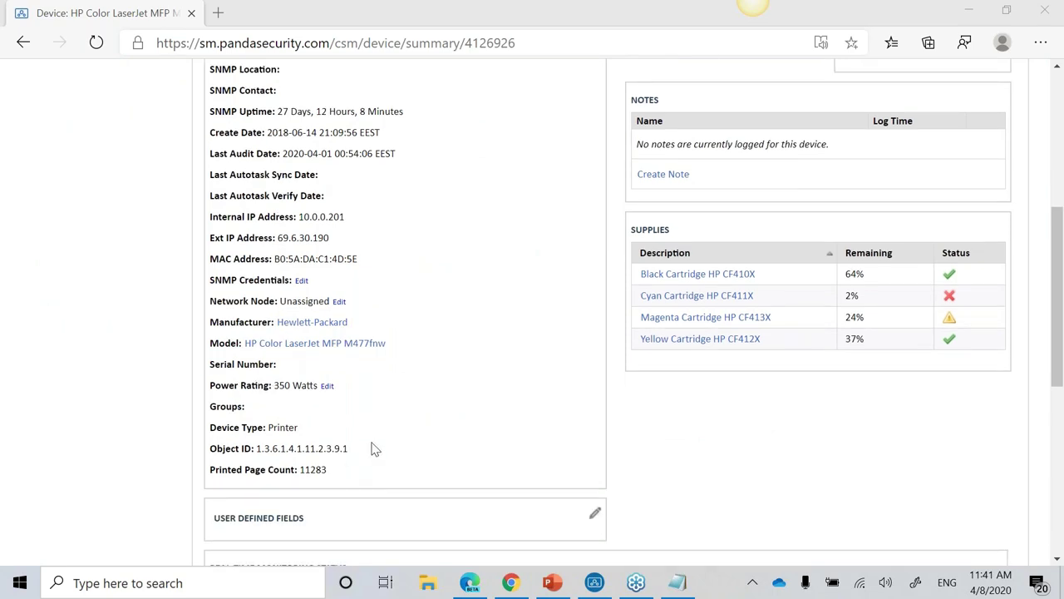
scroll(372, 449, down, 1)
drag(338, 396, 298, 393)
scroll(370, 380, down, 1)
scroll(380, 340, down, 3)
scroll(435, 313, up, 7)
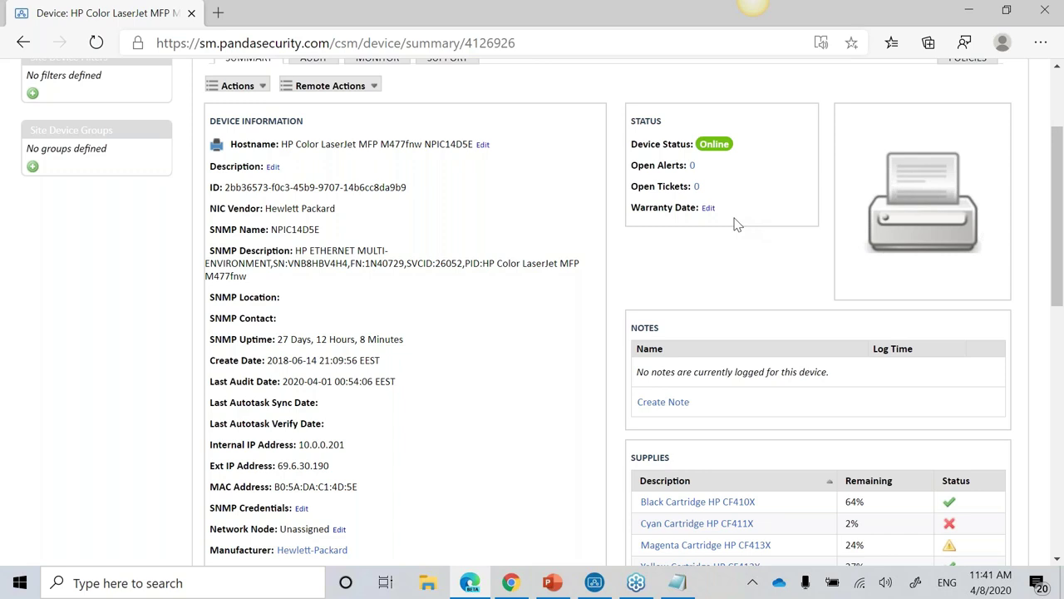
Step: Check the printer's toner supply levels, then return to the Nicosia Office device list
click(708, 208)
click(666, 403)
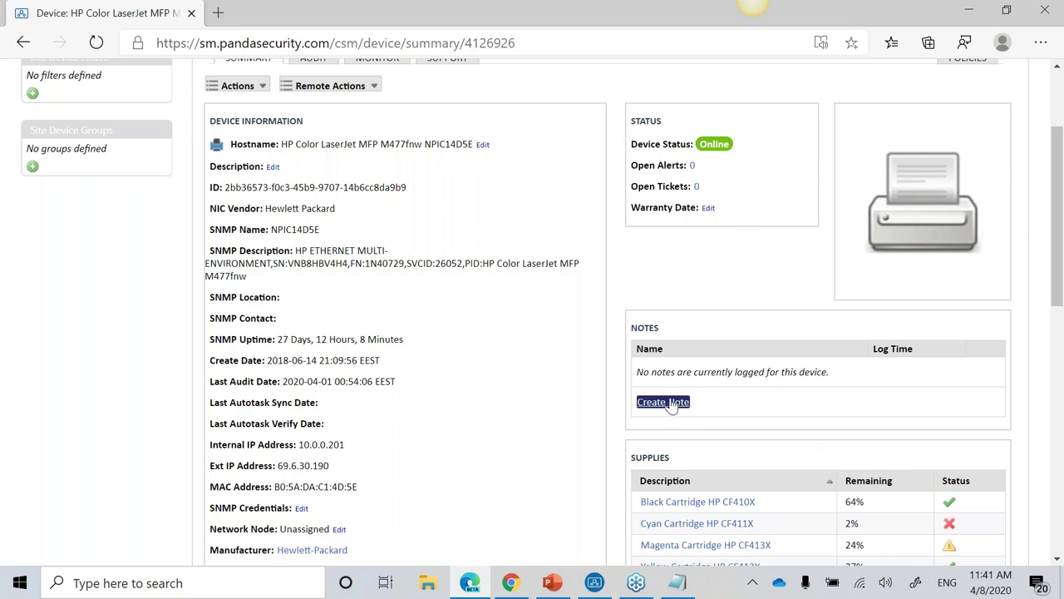
scroll(865, 432, down, 1)
scroll(865, 433, down, 2)
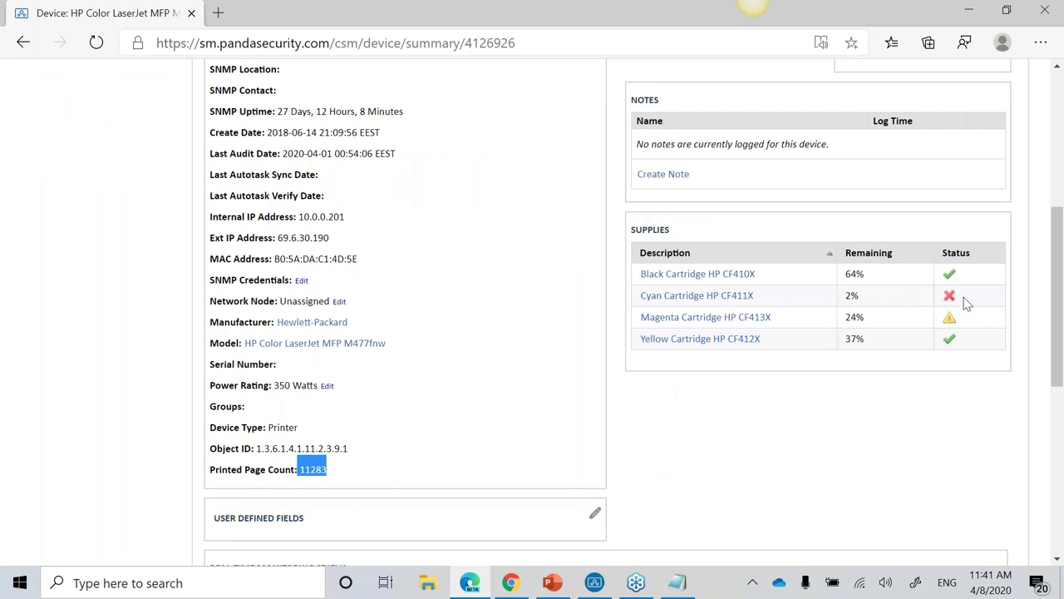
mouse_move(955, 304)
mouse_move(953, 327)
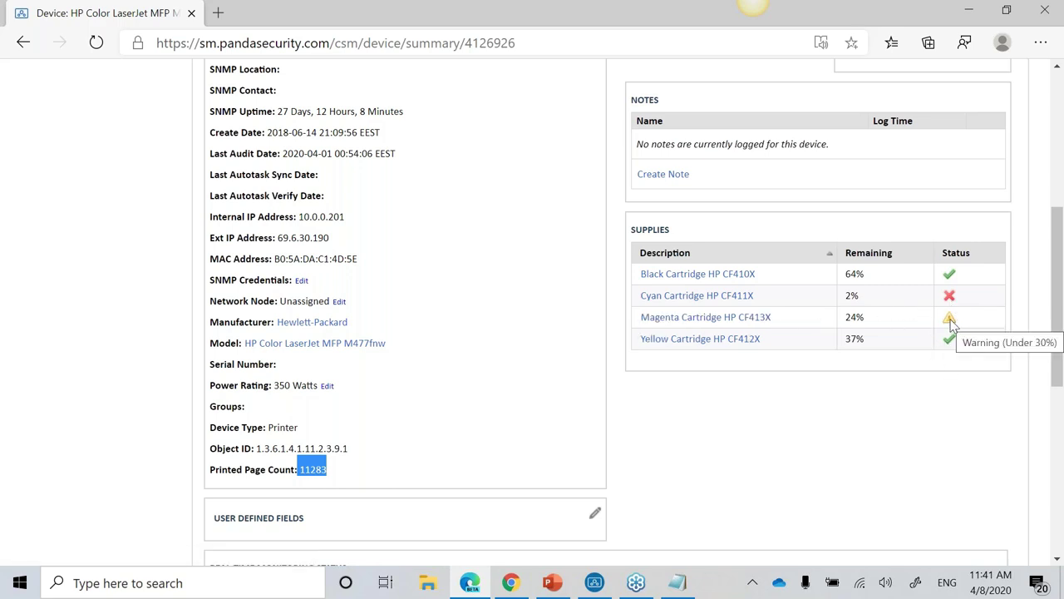
scroll(862, 430, up, 1)
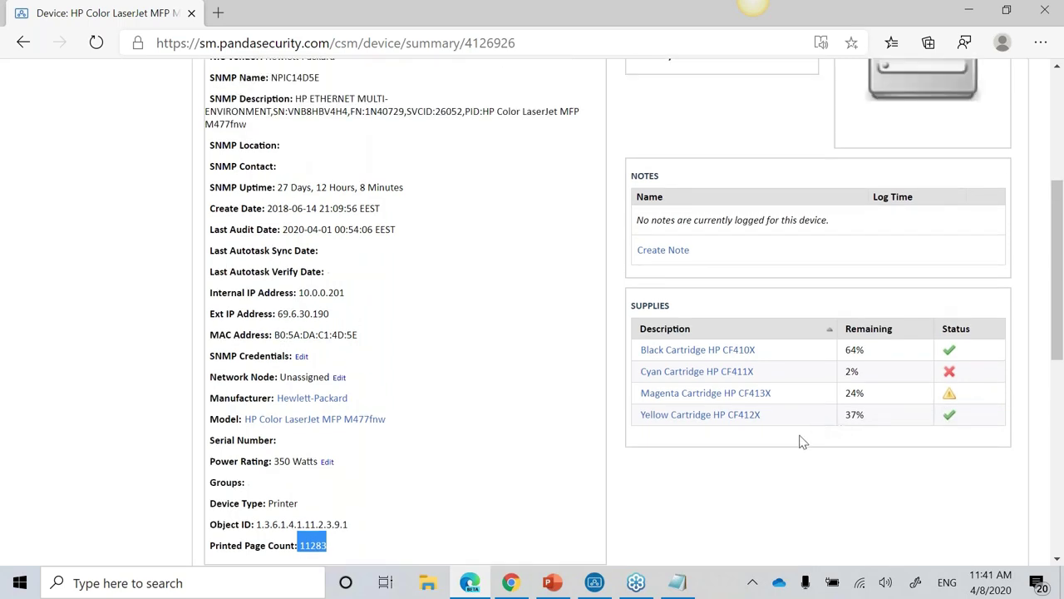
scroll(800, 438, up, 4)
click(23, 43)
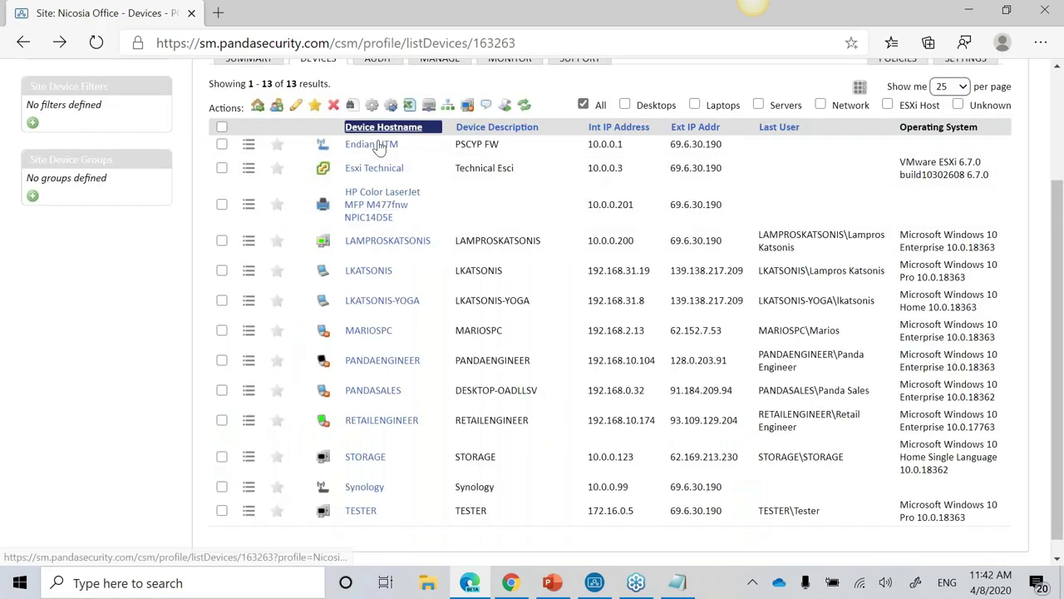
click(380, 243)
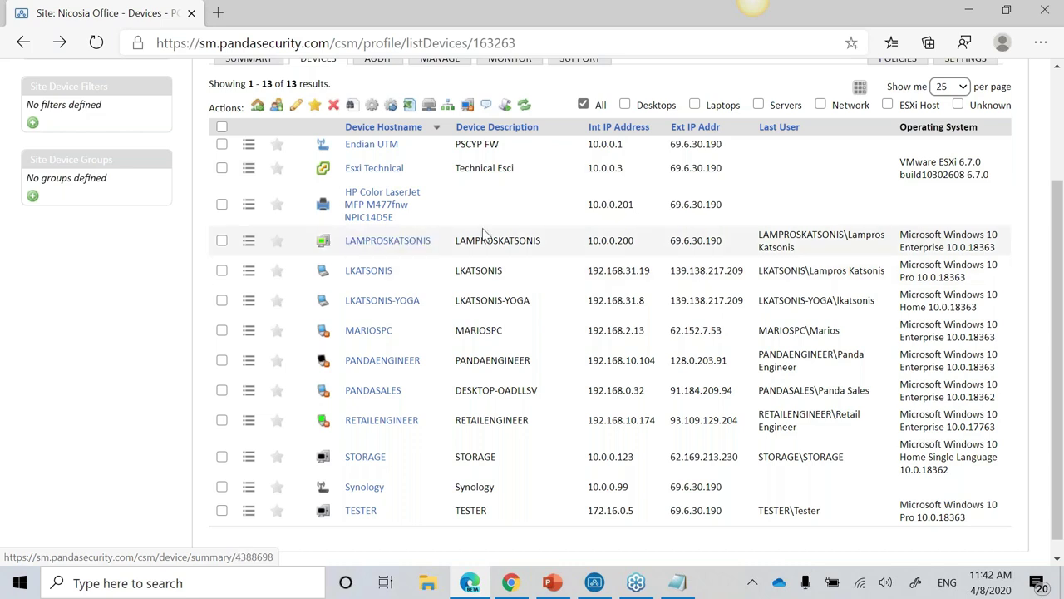
drag(545, 242, 509, 240)
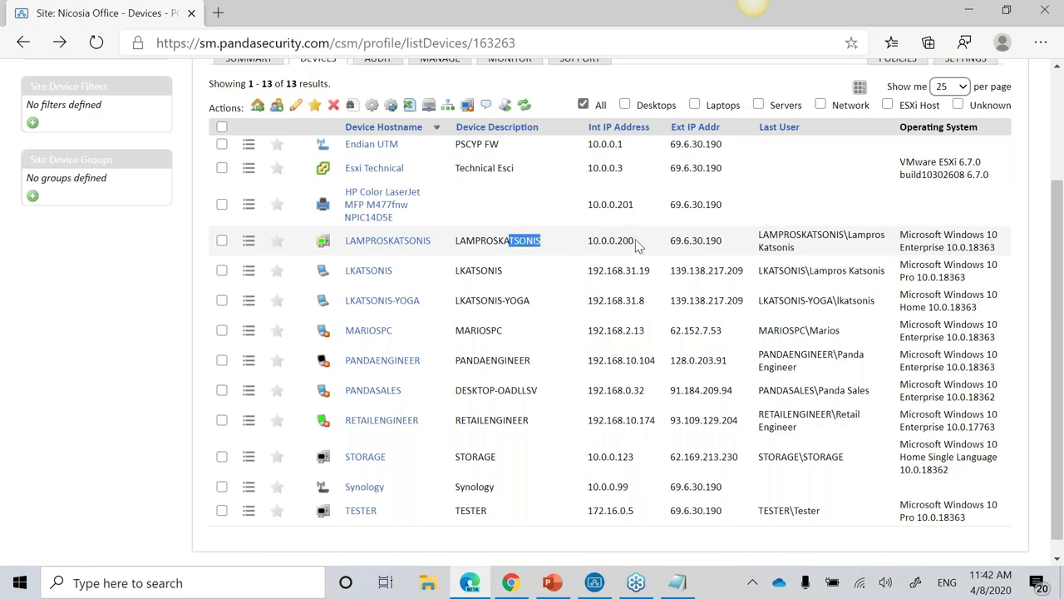
drag(636, 241, 602, 239)
drag(722, 240, 673, 246)
drag(769, 235, 886, 252)
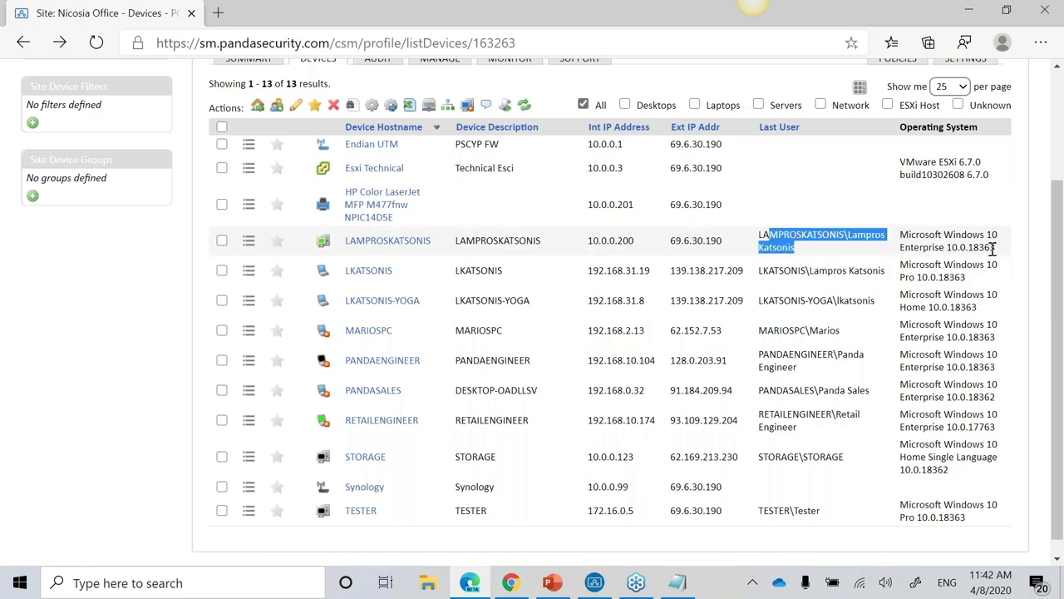
click(399, 243)
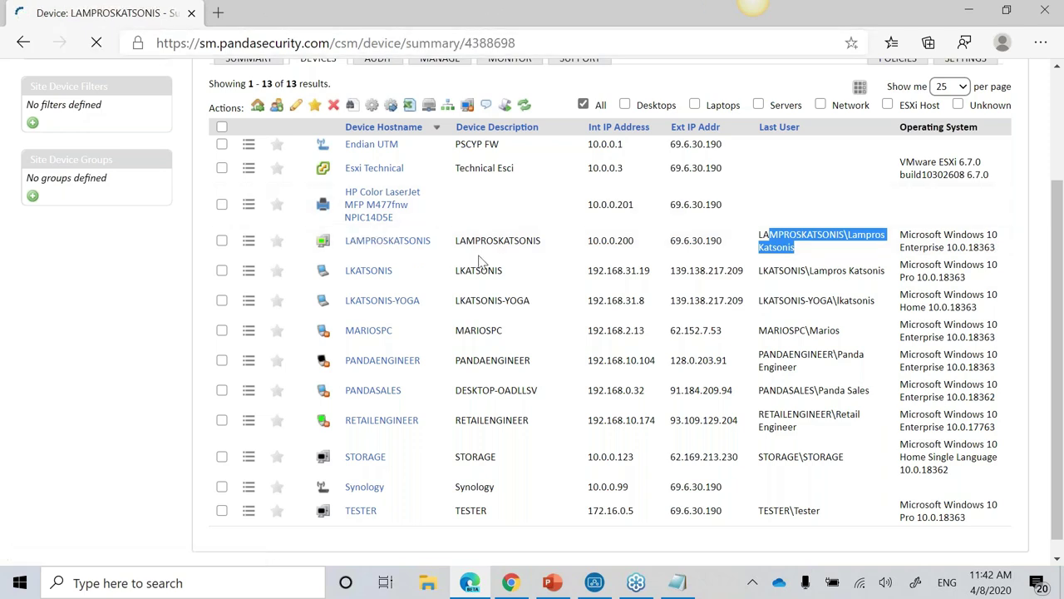
scroll(568, 275, down, 2)
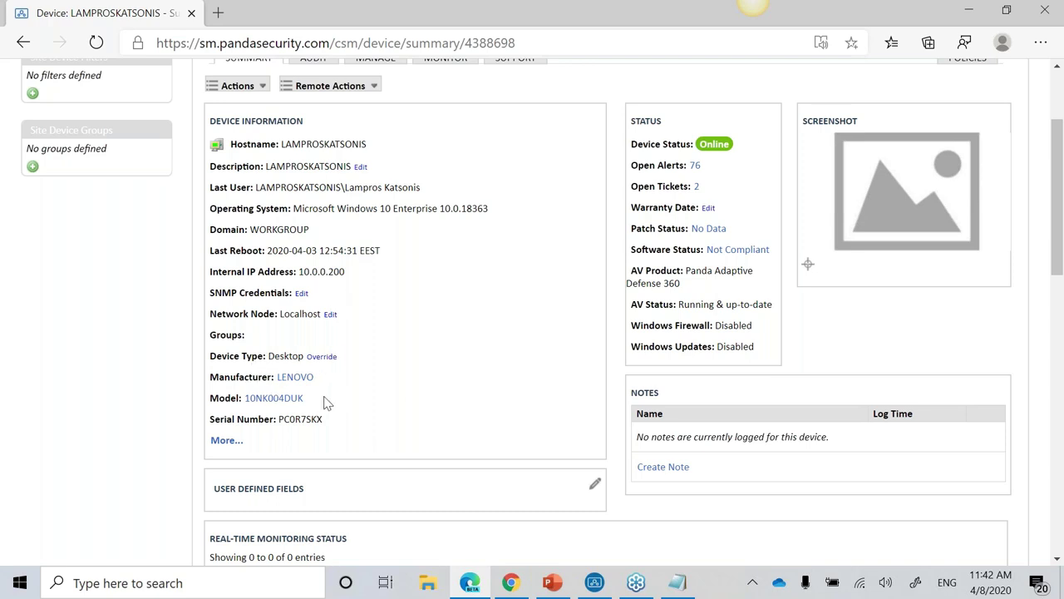
drag(301, 419, 214, 443)
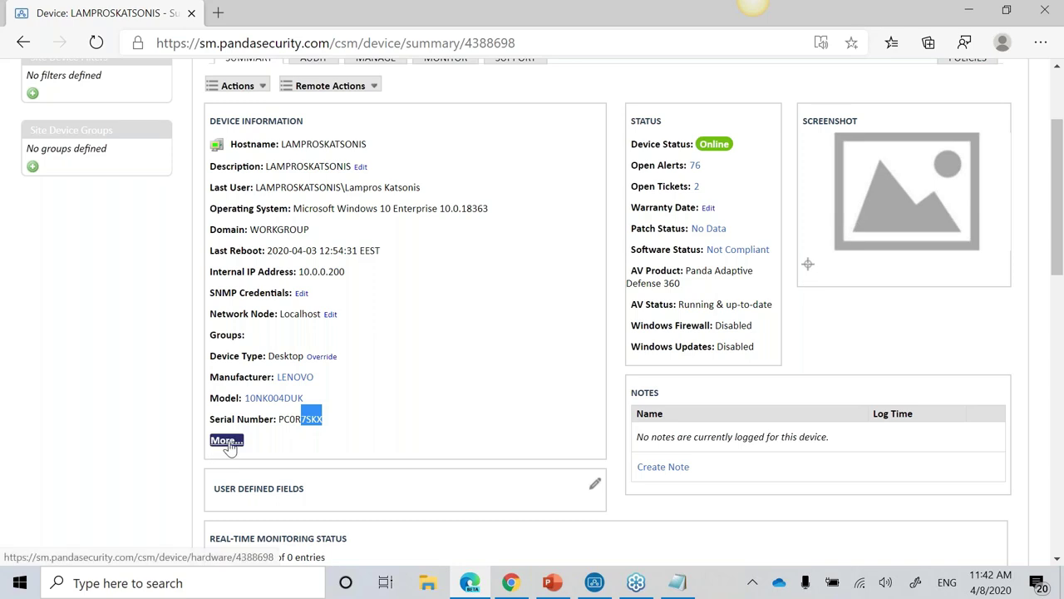
click(230, 448)
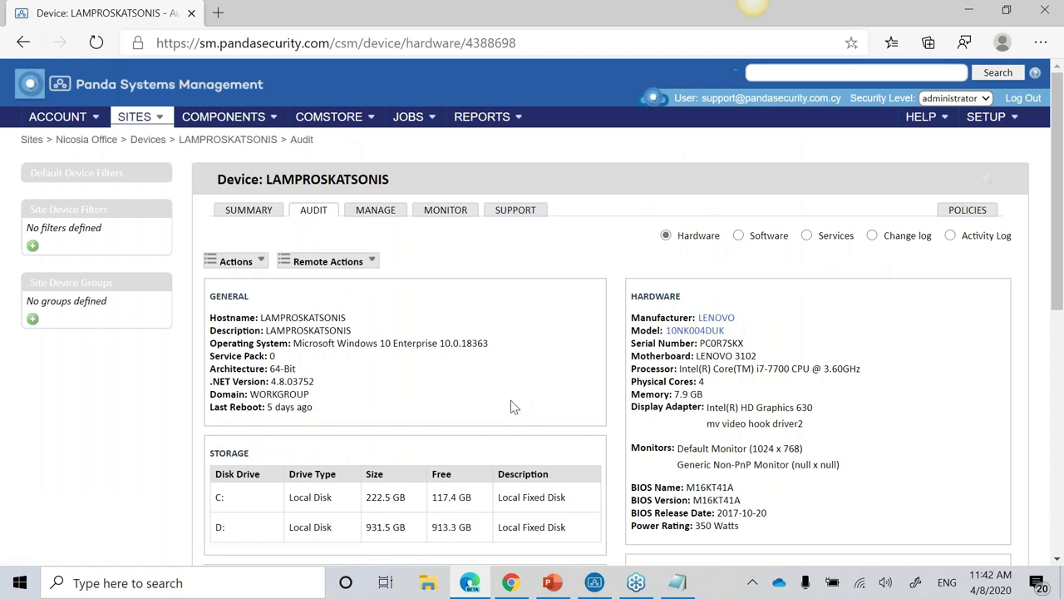
scroll(387, 346, down, 1)
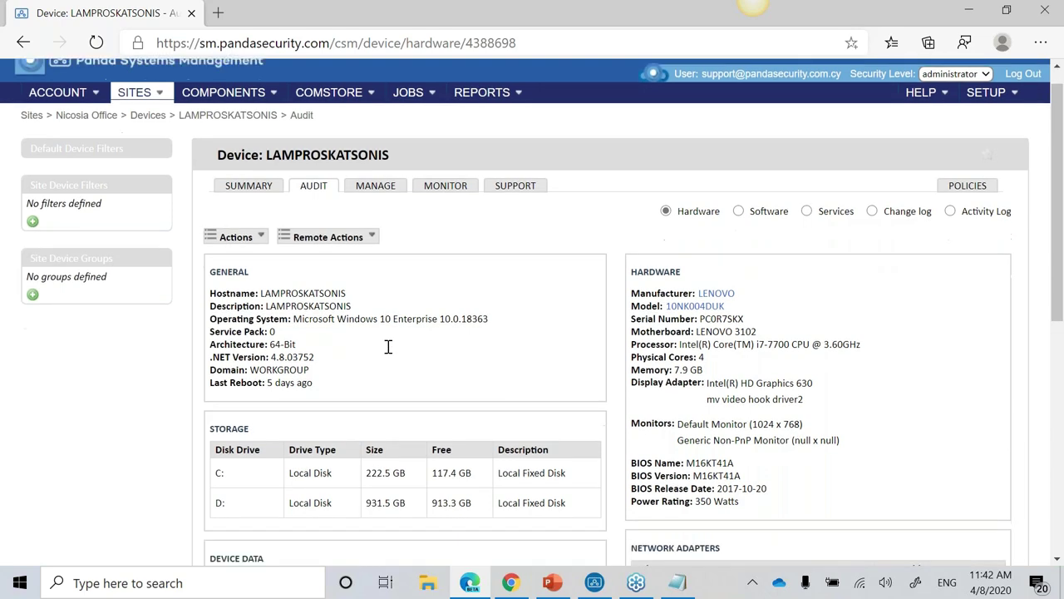
scroll(388, 346, down, 2)
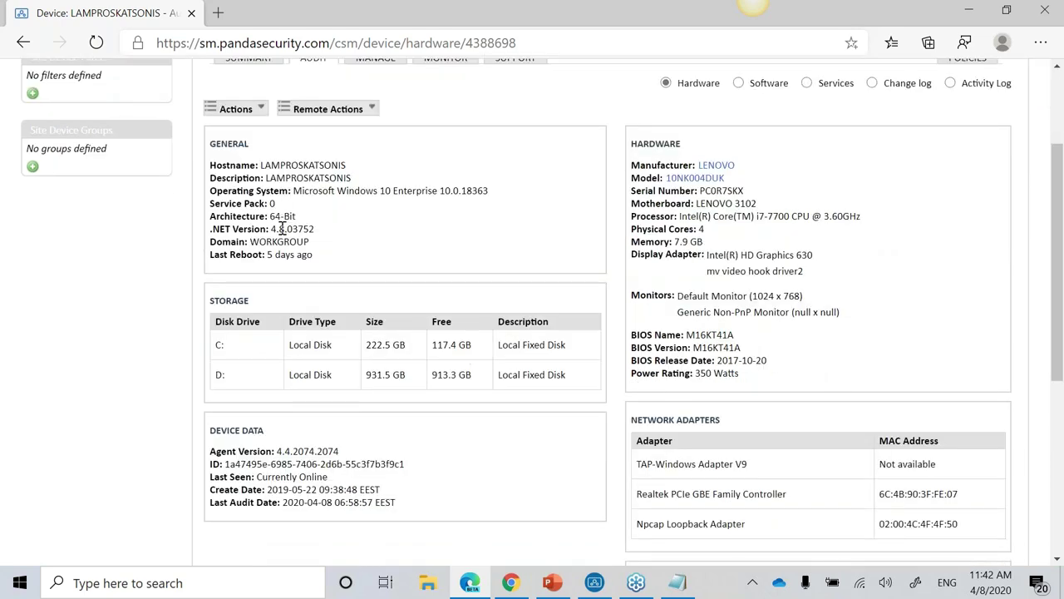
drag(241, 256, 304, 256)
click(280, 374)
drag(213, 352, 559, 375)
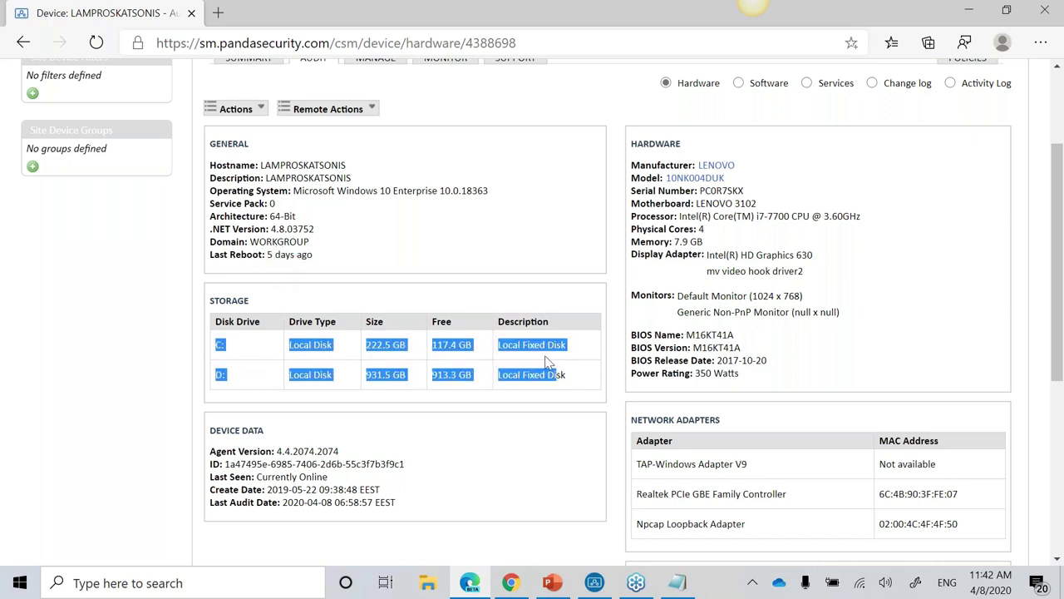
scroll(549, 362, down, 2)
drag(404, 357, 228, 313)
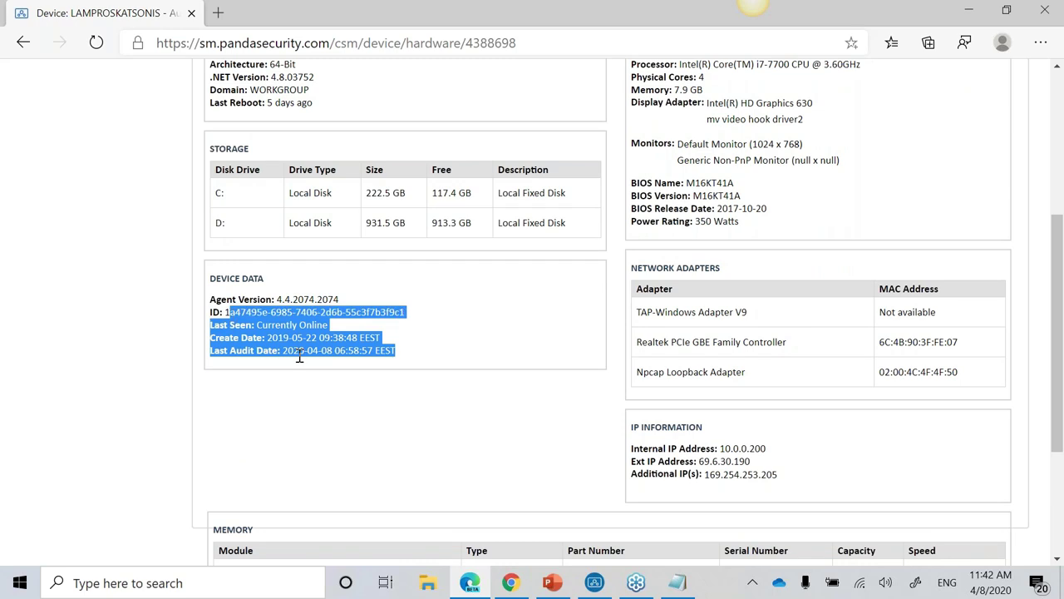
scroll(299, 355, up, 2)
drag(662, 146, 685, 146)
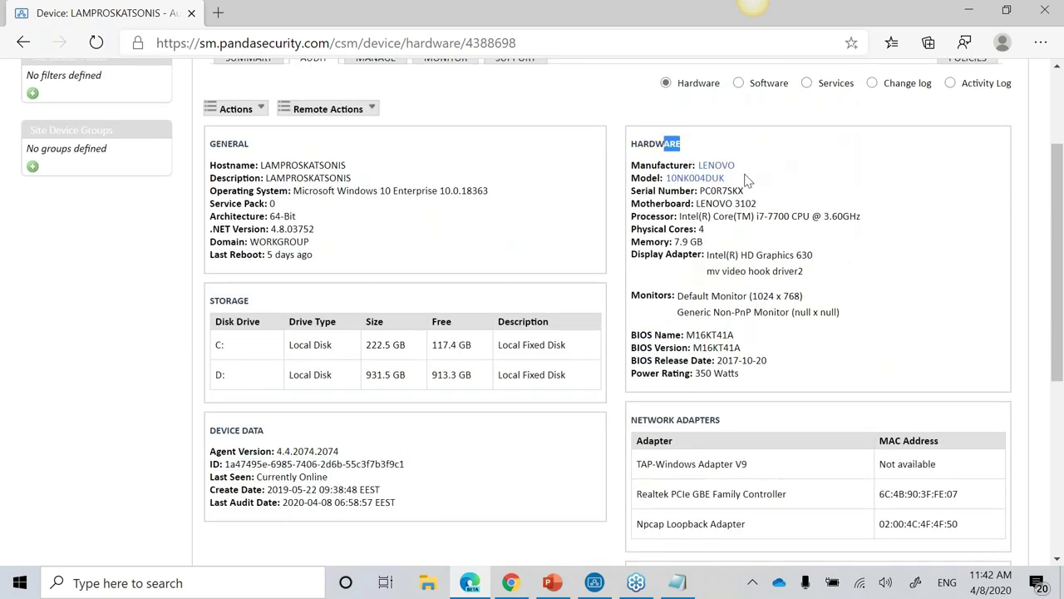
click(769, 193)
drag(769, 207, 727, 203)
click(877, 230)
drag(705, 232, 683, 242)
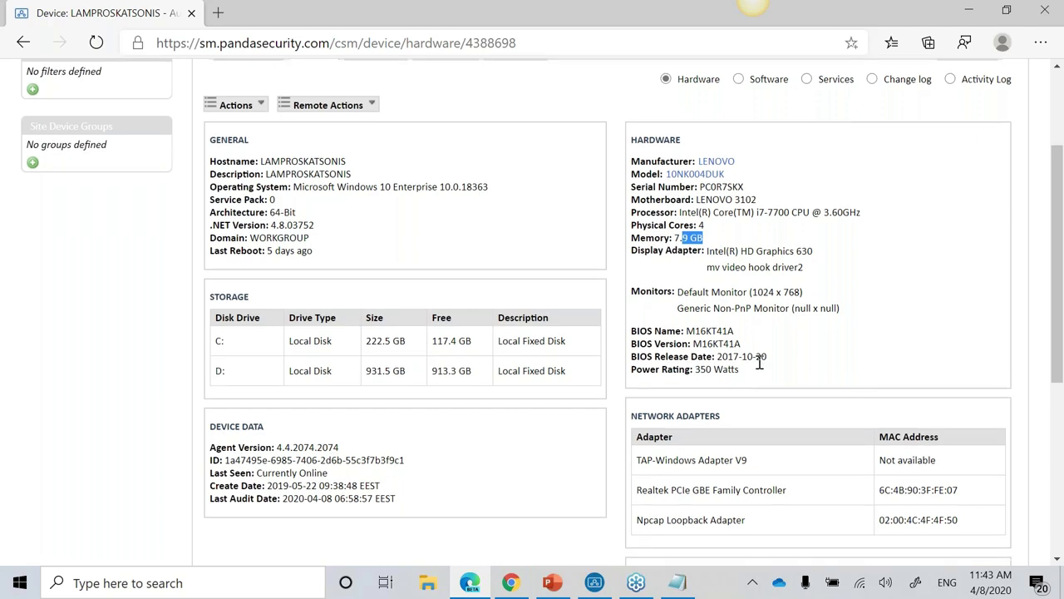
scroll(753, 365, down, 2)
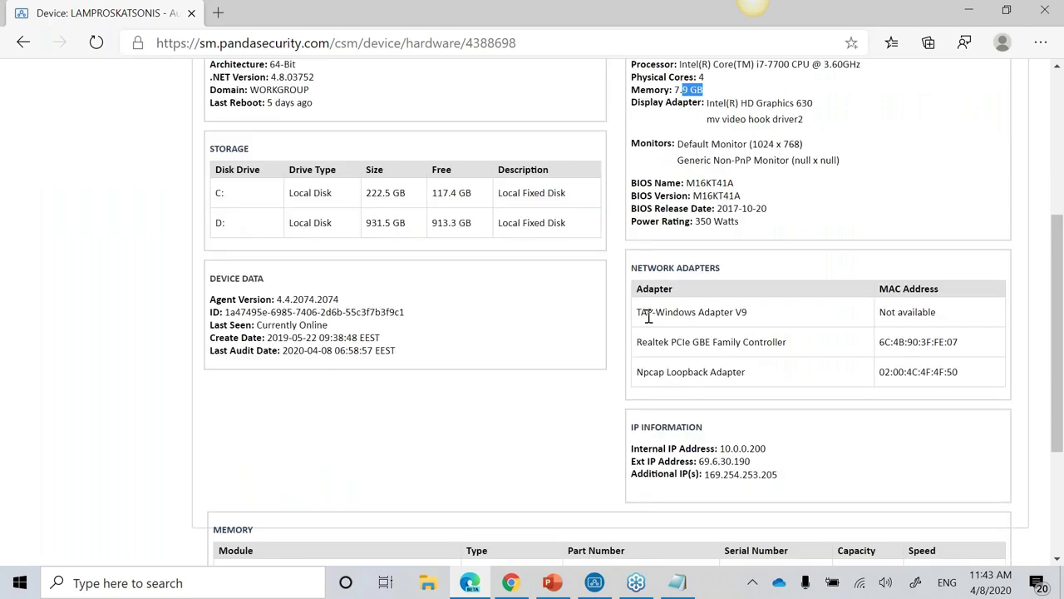
scroll(648, 316, down, 2)
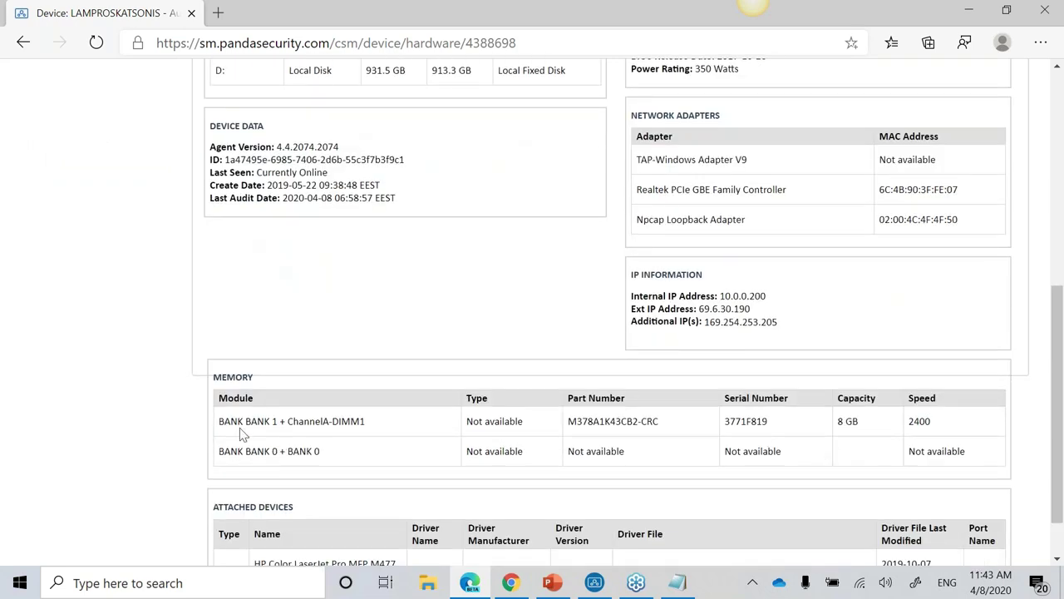
drag(240, 430, 755, 451)
scroll(665, 478, down, 1)
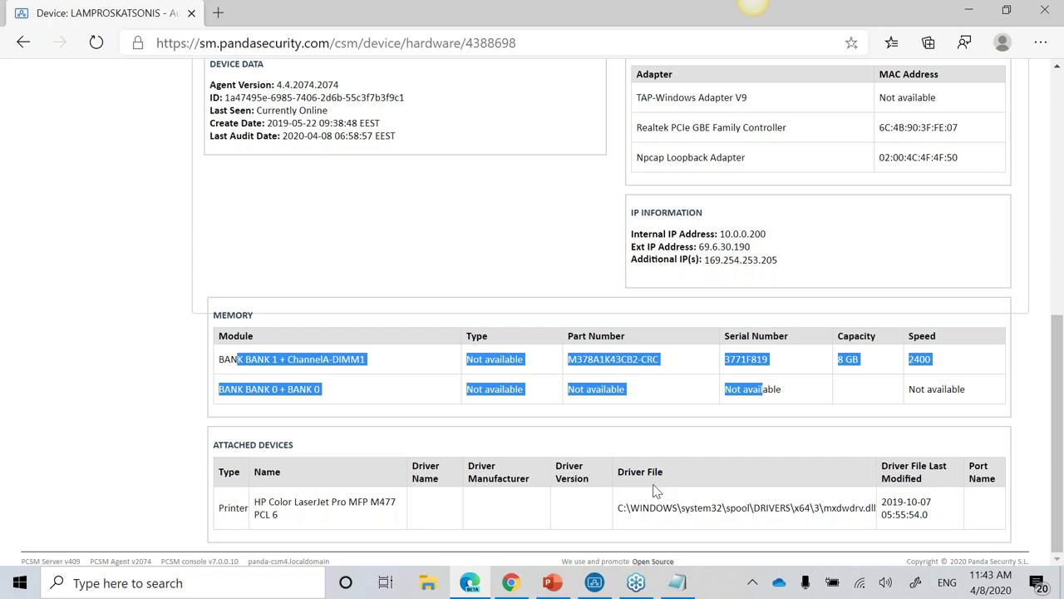
scroll(660, 428, up, 8)
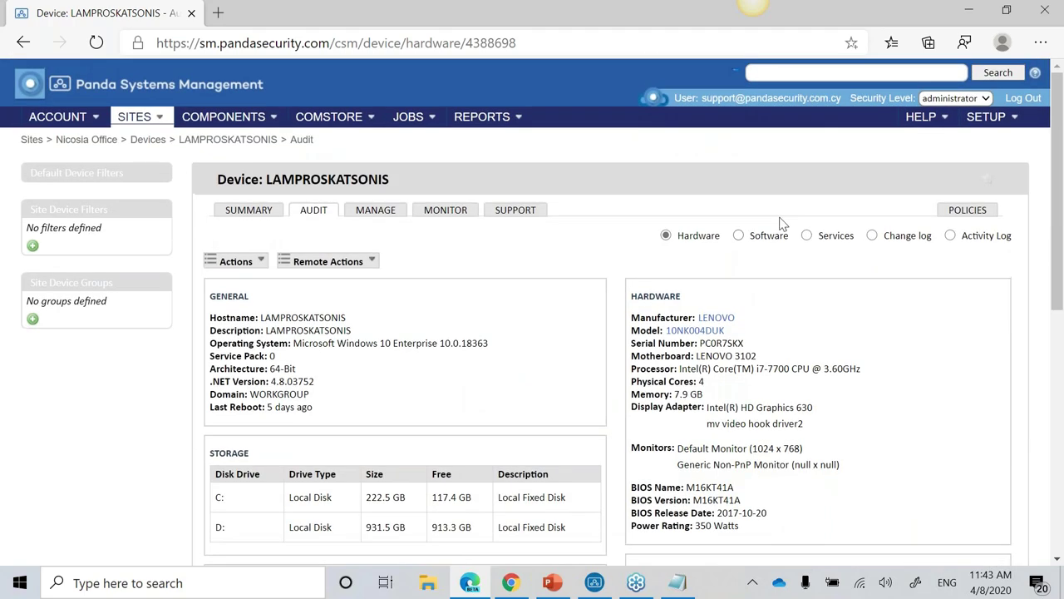
Step: Review the desktop's installed software across two pages, then its services list
click(740, 237)
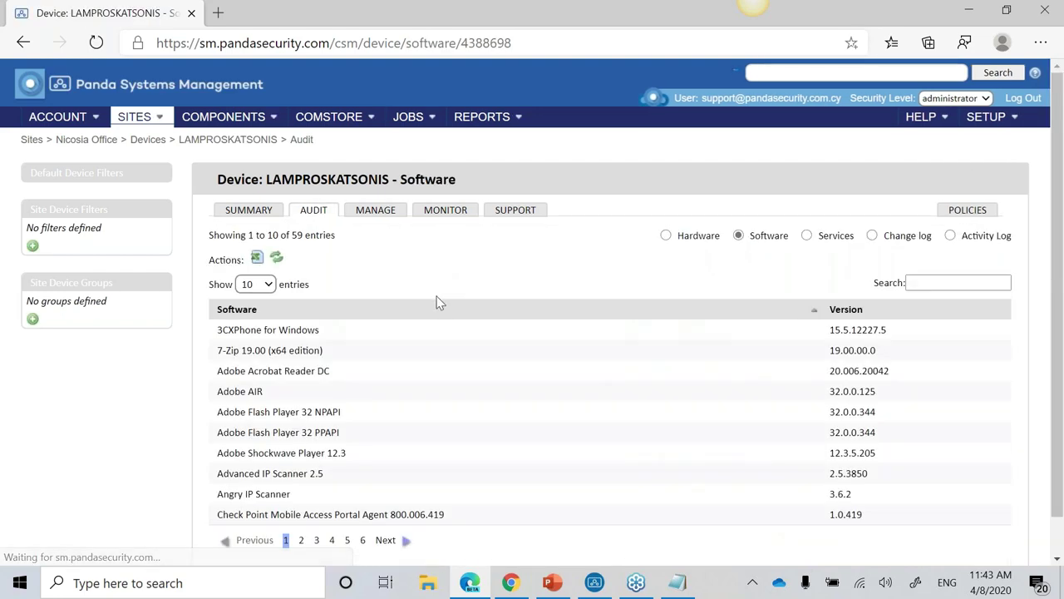
scroll(339, 412, down, 1)
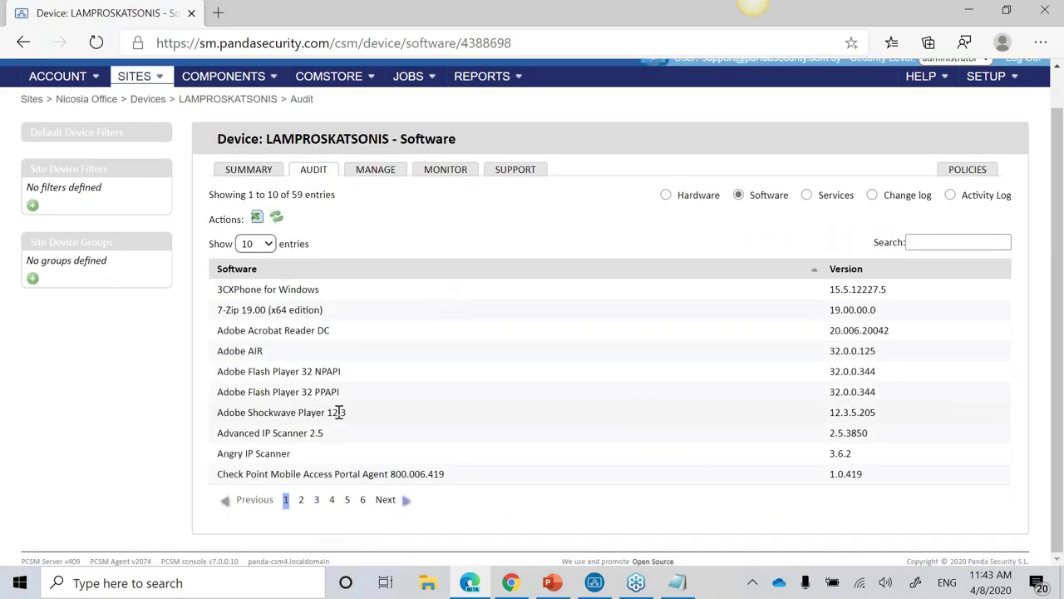
click(302, 502)
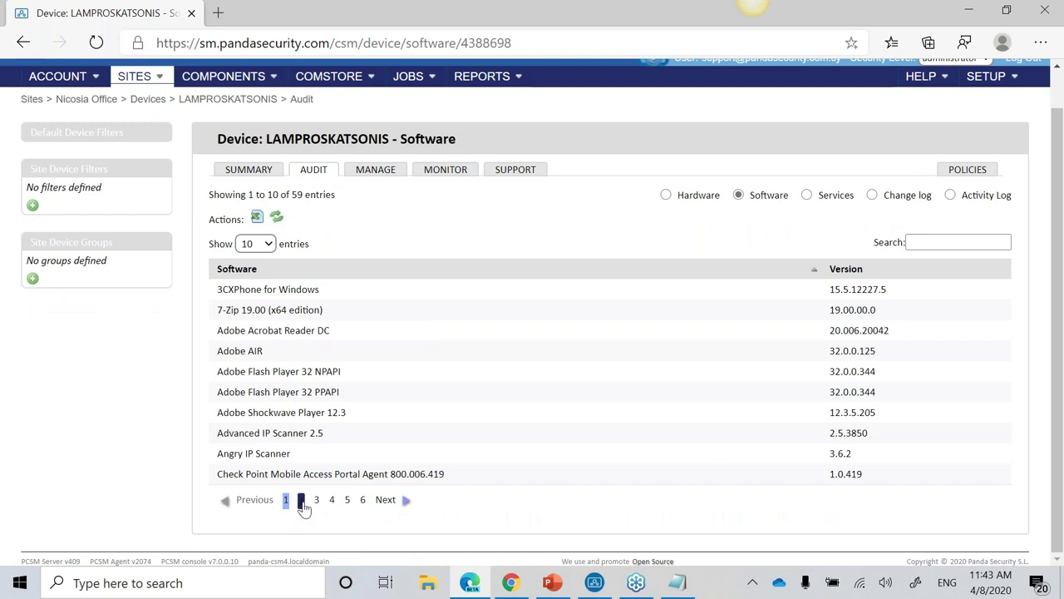
click(806, 196)
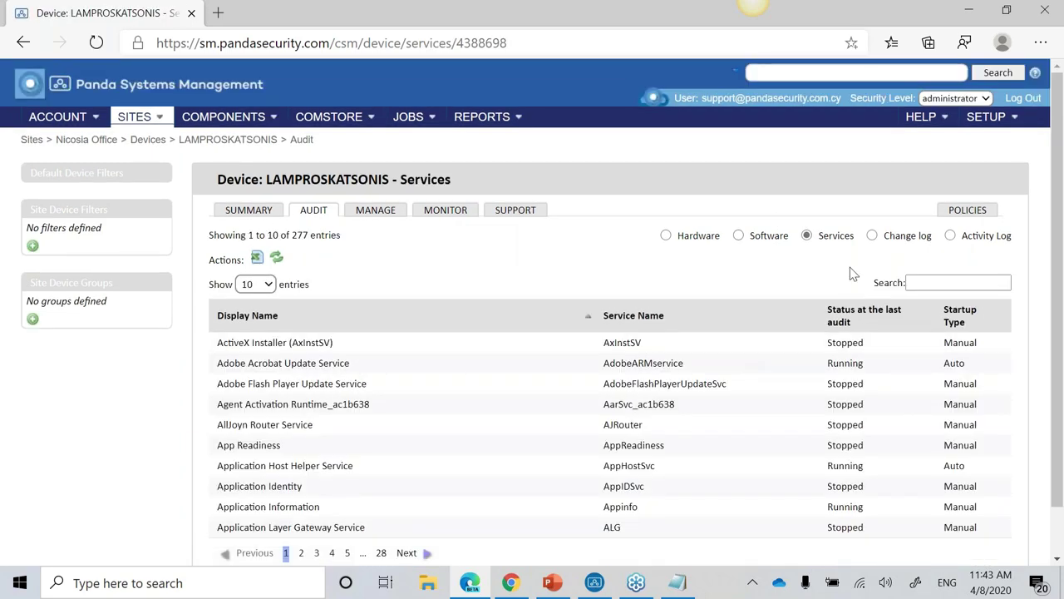
Step: Open the change log and expand its hardware and system changes
click(871, 236)
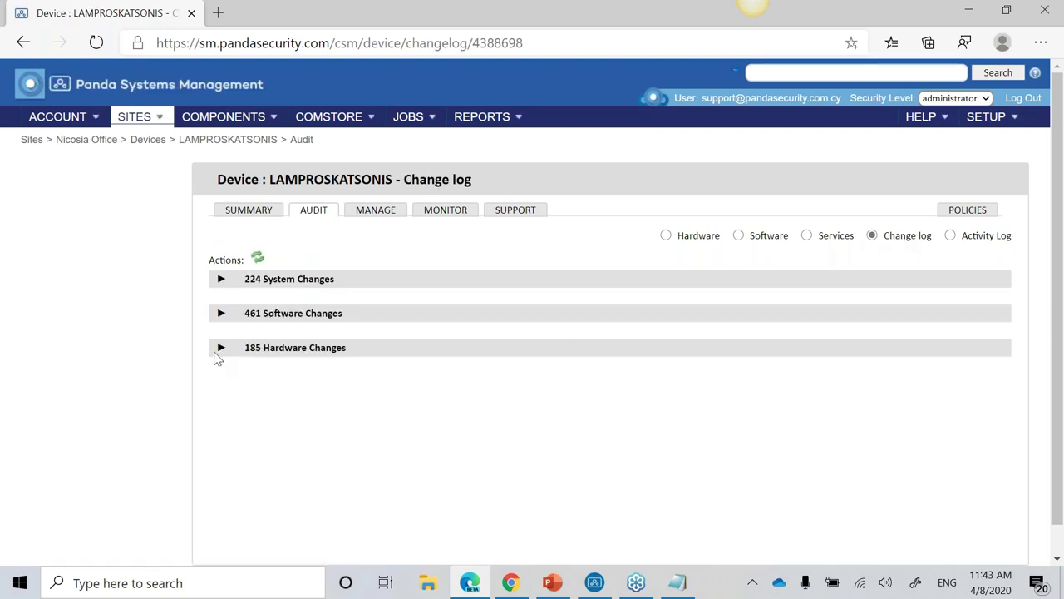
click(220, 356)
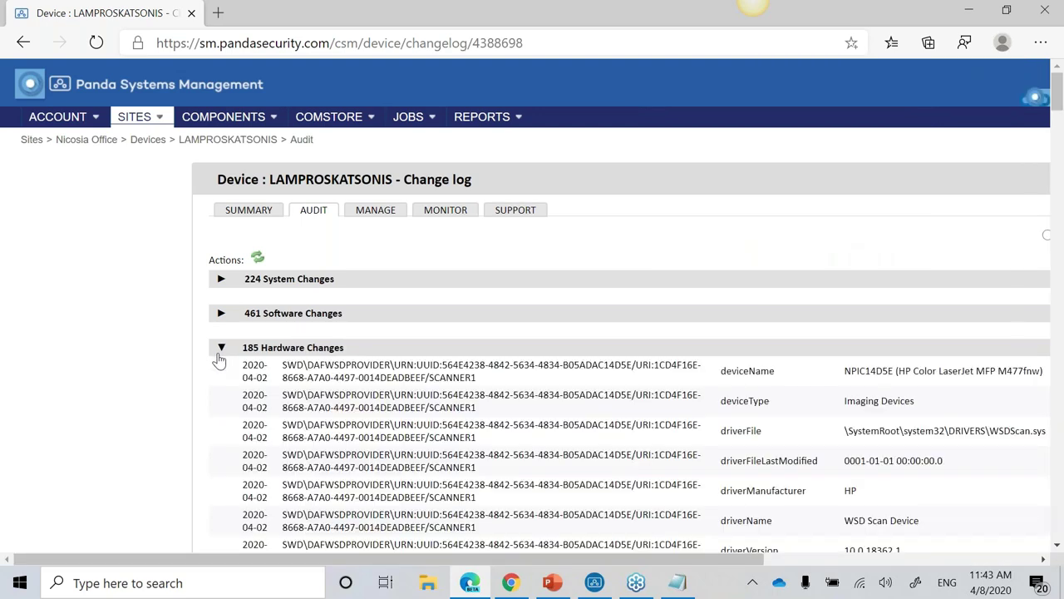
click(220, 280)
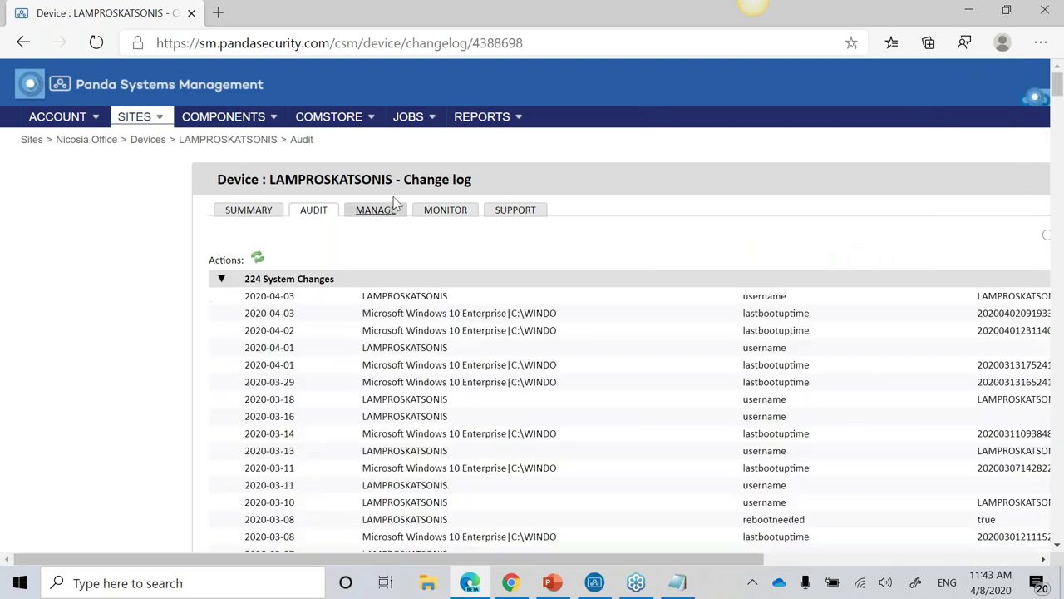
drag(520, 559, 699, 566)
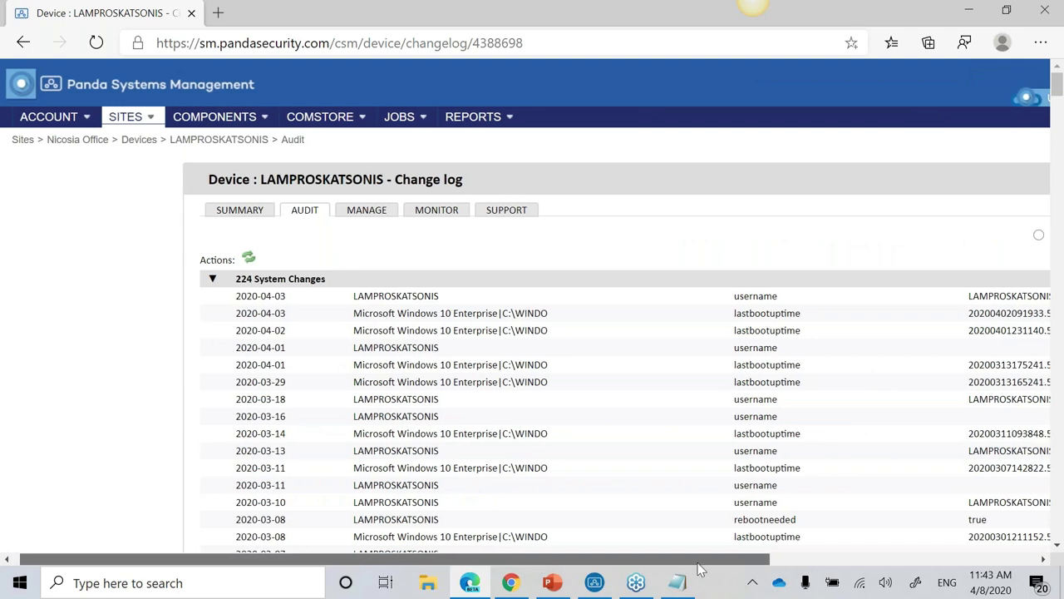
Step: Open the device's Activity Log and scroll through its entries
click(949, 236)
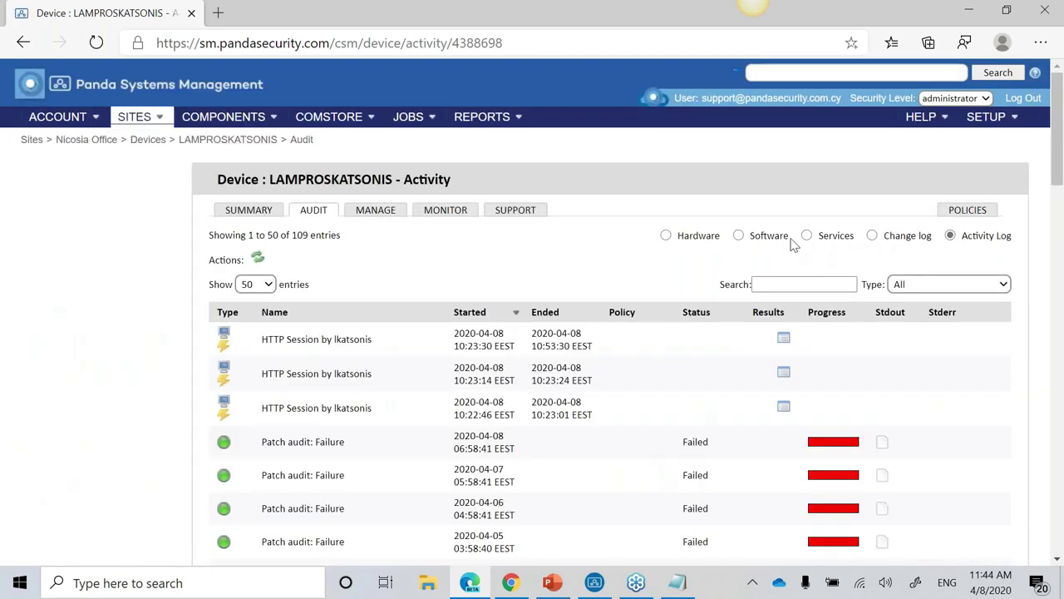
scroll(688, 326, down, 2)
scroll(687, 326, down, 2)
scroll(689, 325, up, 4)
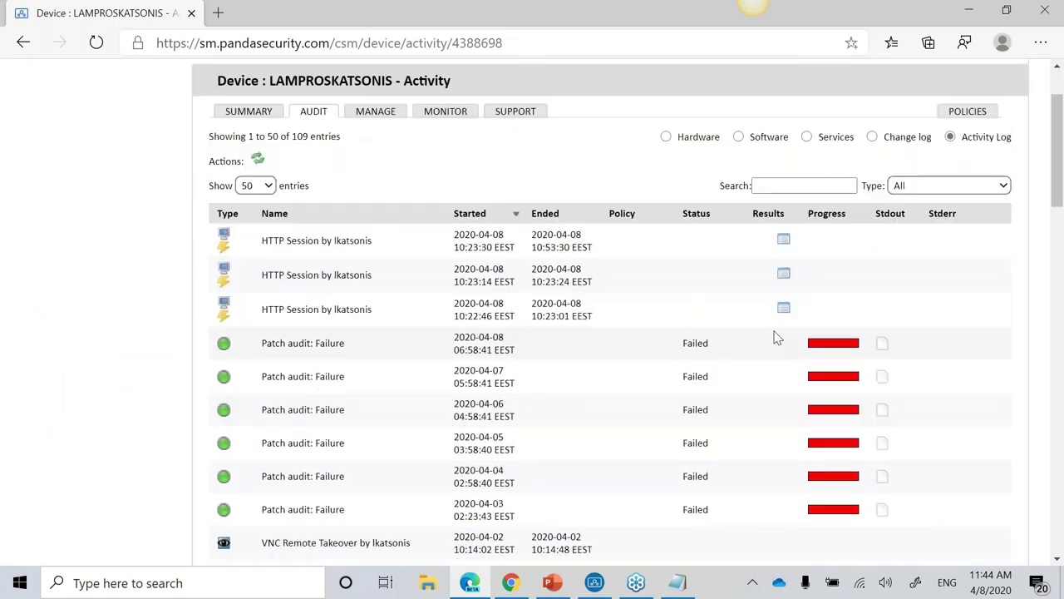
Step: Open the desktop's Patch Management page and scroll through it
mouse_move(223, 117)
click(371, 213)
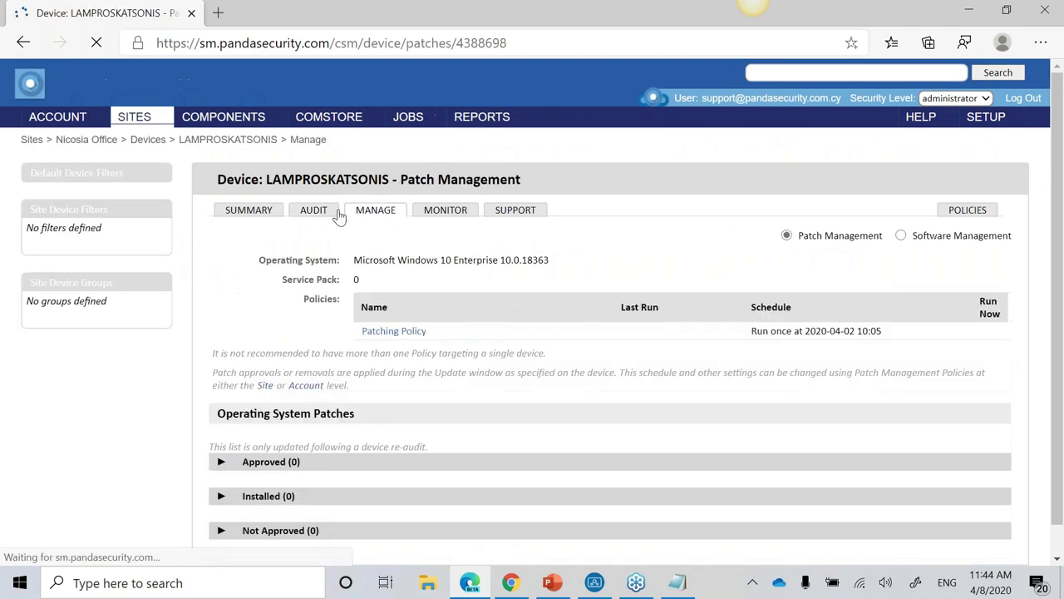
scroll(478, 312, down, 1)
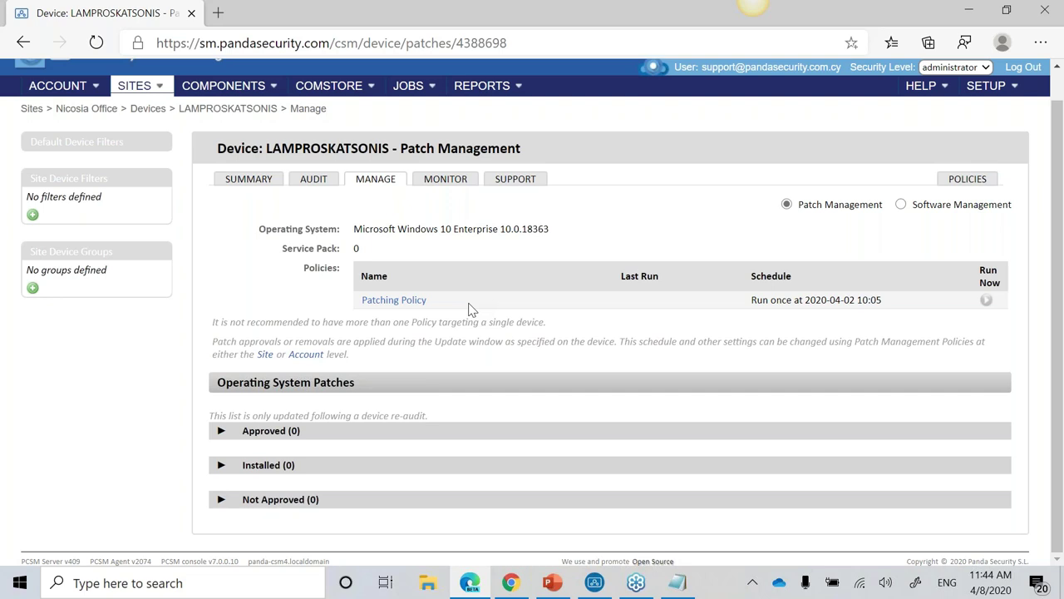
Step: Switch to Software Management and check 7-Zip's installed and latest versions, marked Compliant
click(900, 205)
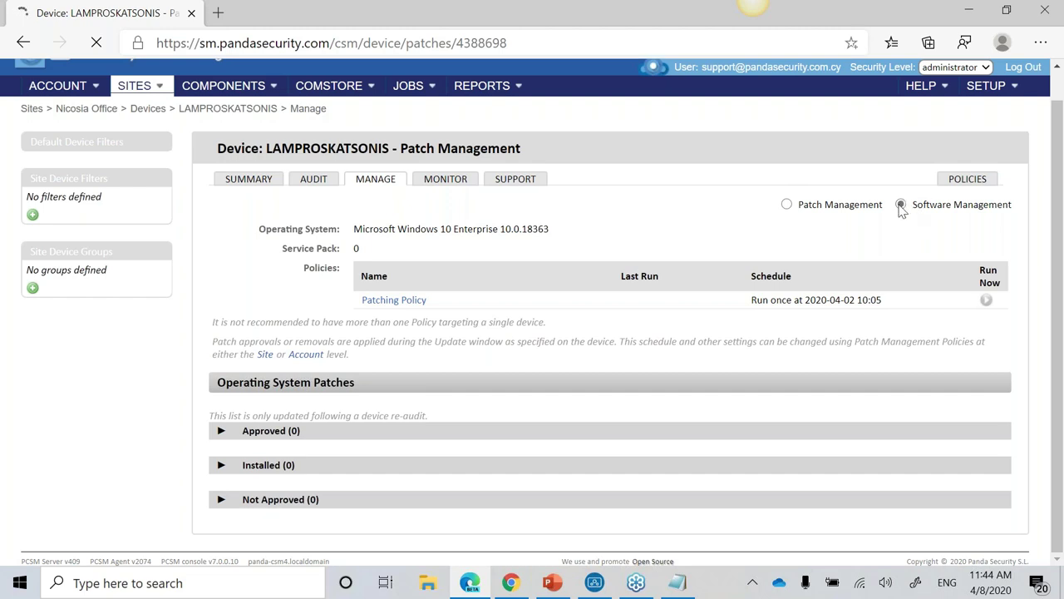
scroll(856, 241, down, 5)
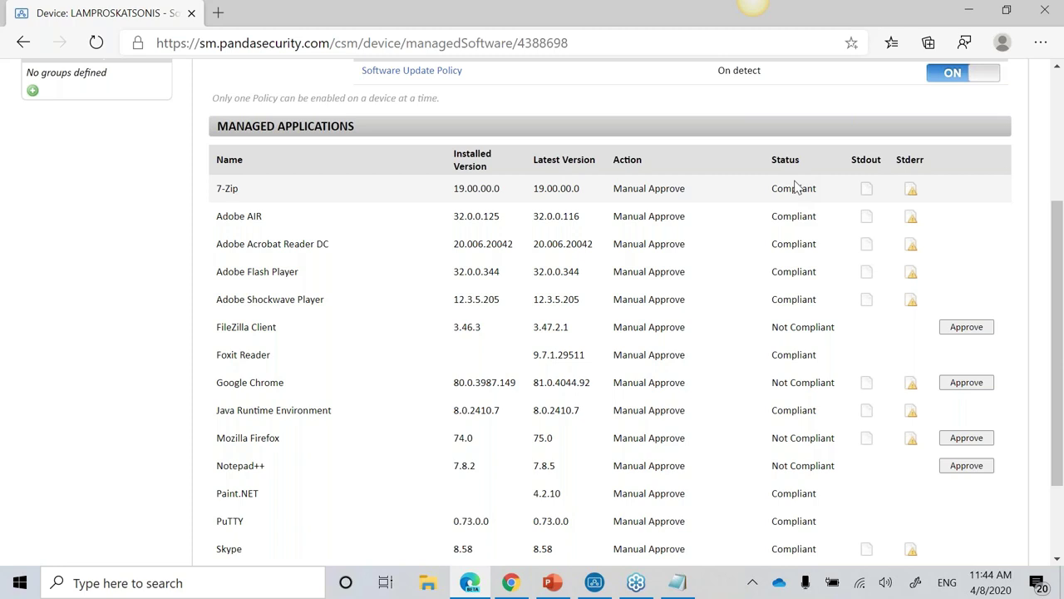
drag(240, 190, 219, 191)
drag(504, 190, 457, 189)
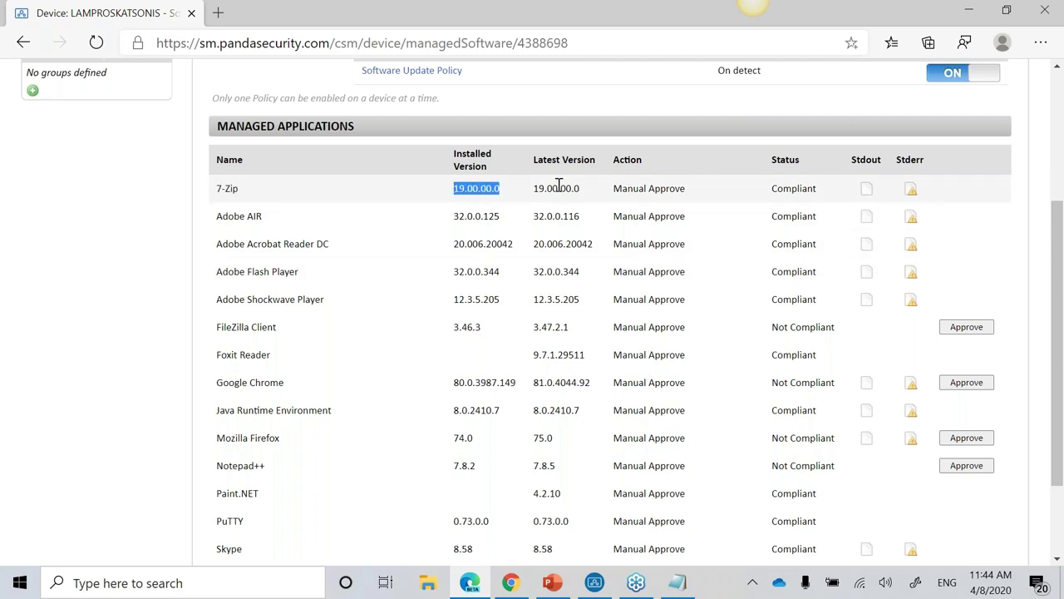
drag(533, 190, 582, 190)
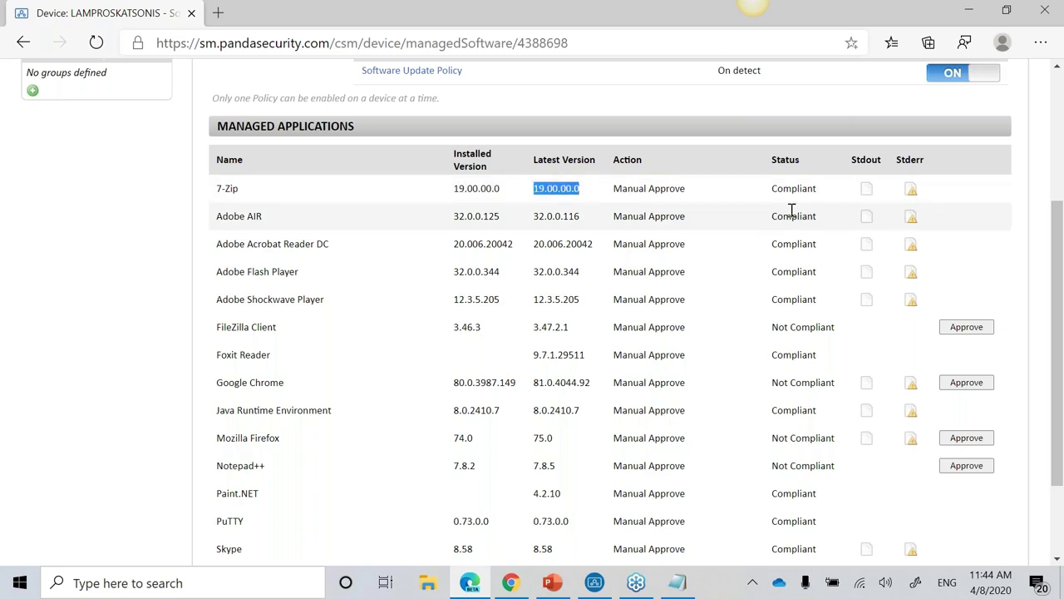
drag(772, 190, 817, 189)
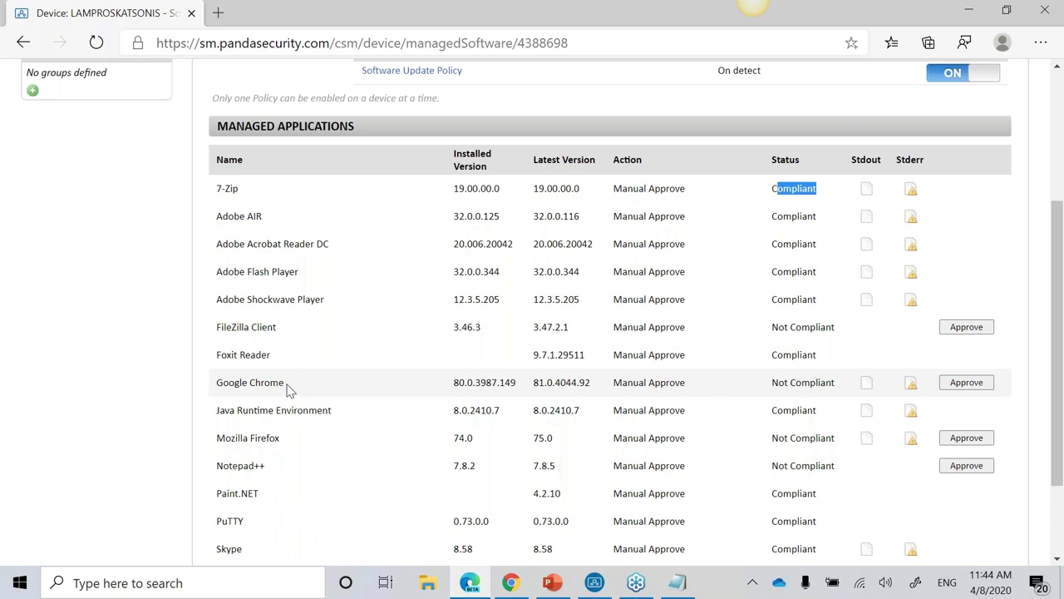
Step: Check Google Chrome 80.0.3987.149 against latest 81.0.4044.92, marked Not Compliant
drag(284, 388, 269, 386)
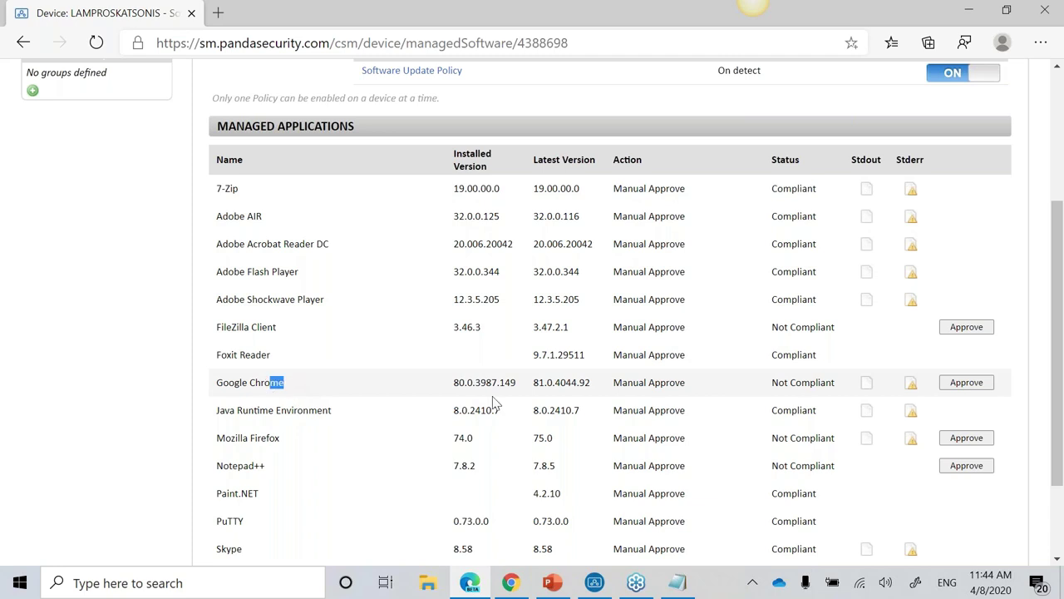
drag(522, 387, 455, 382)
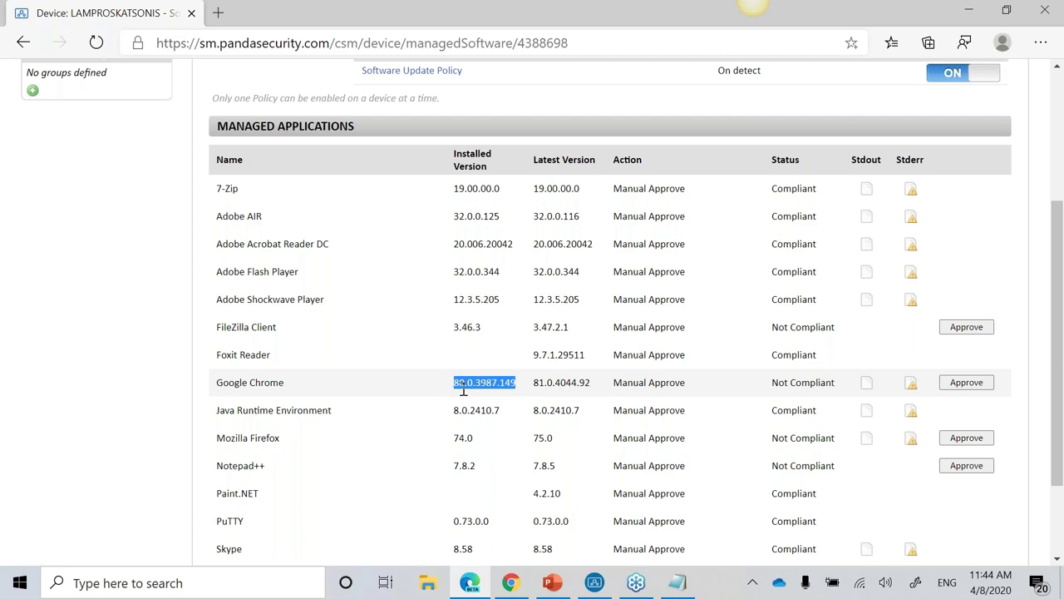
drag(536, 382, 554, 384)
drag(772, 392, 950, 396)
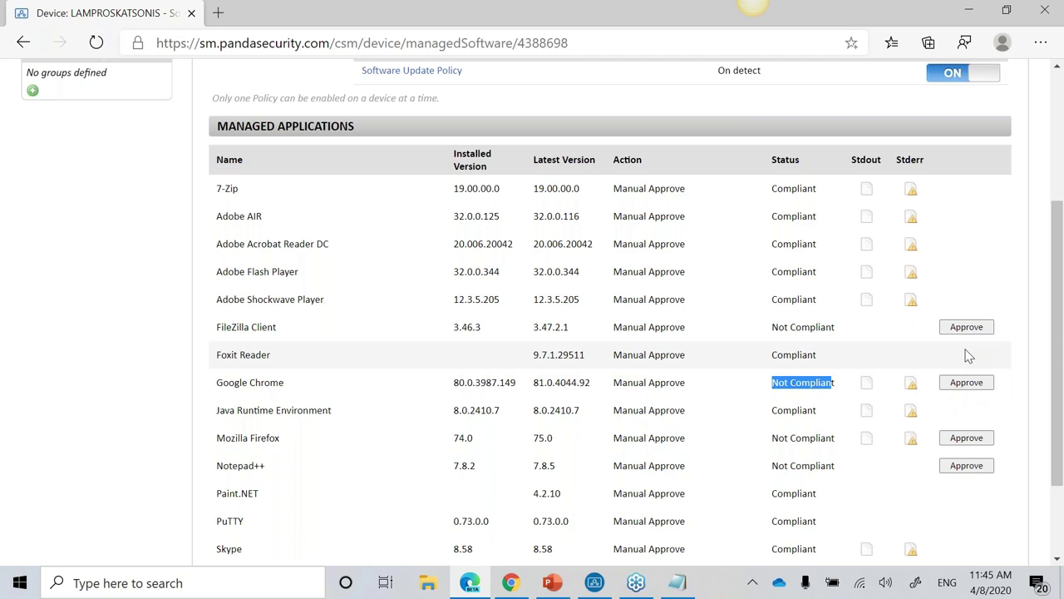
scroll(368, 190, up, 3)
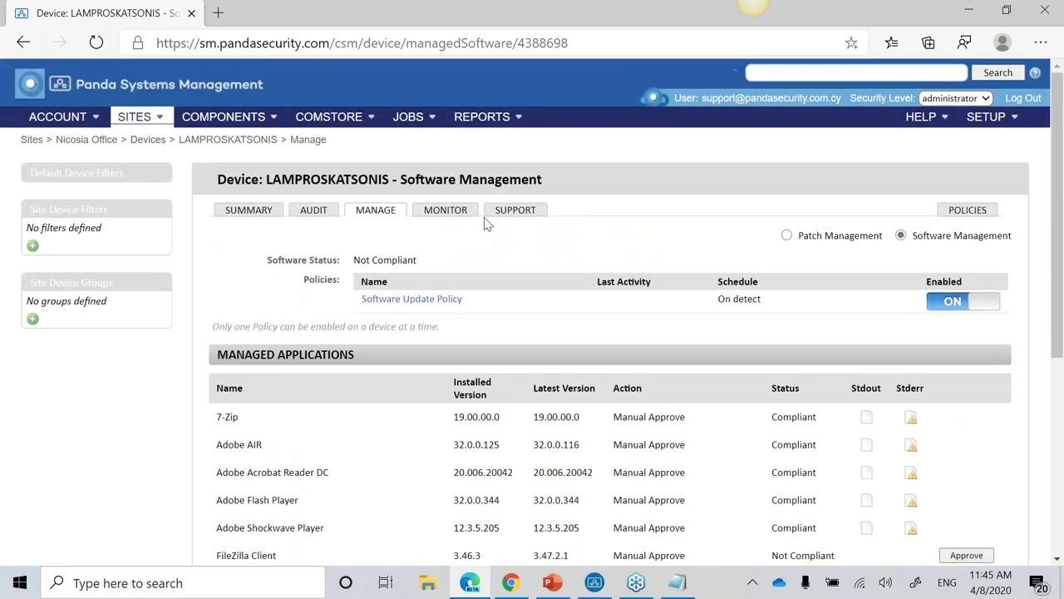
Step: Open the desktop's Monitor alerts and scroll through the list
click(469, 213)
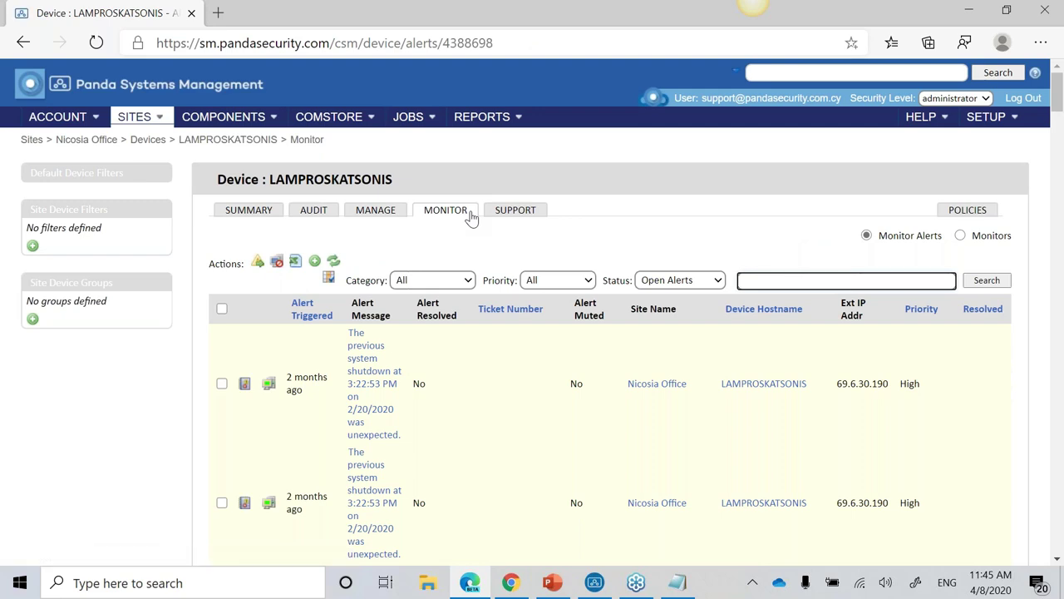
scroll(466, 376, down, 1)
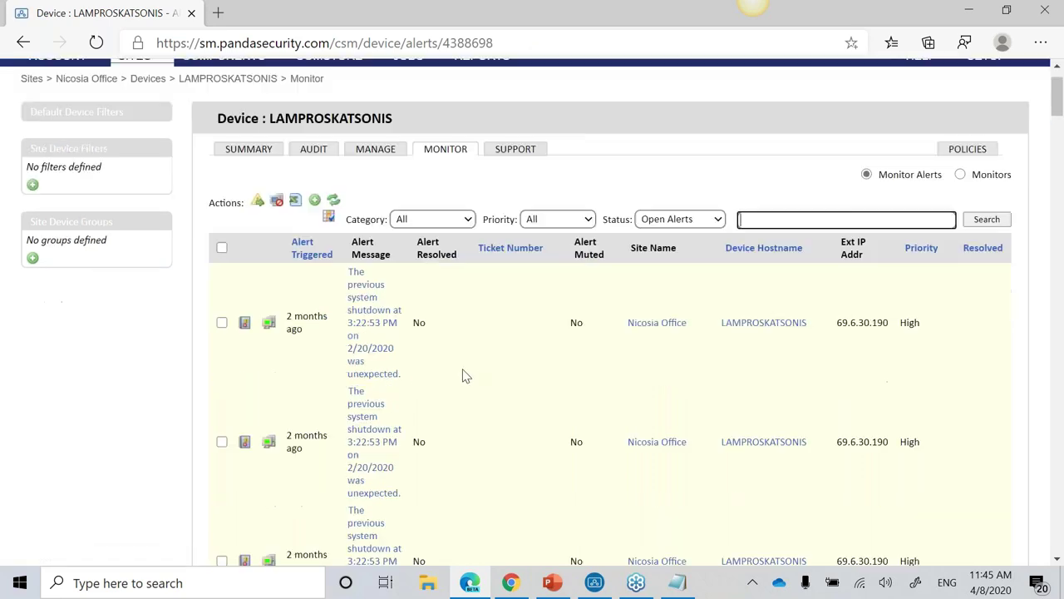
scroll(466, 376, down, 1)
Step: View the unexpected-shutdown alert's details, then close them
triple_click(370, 237)
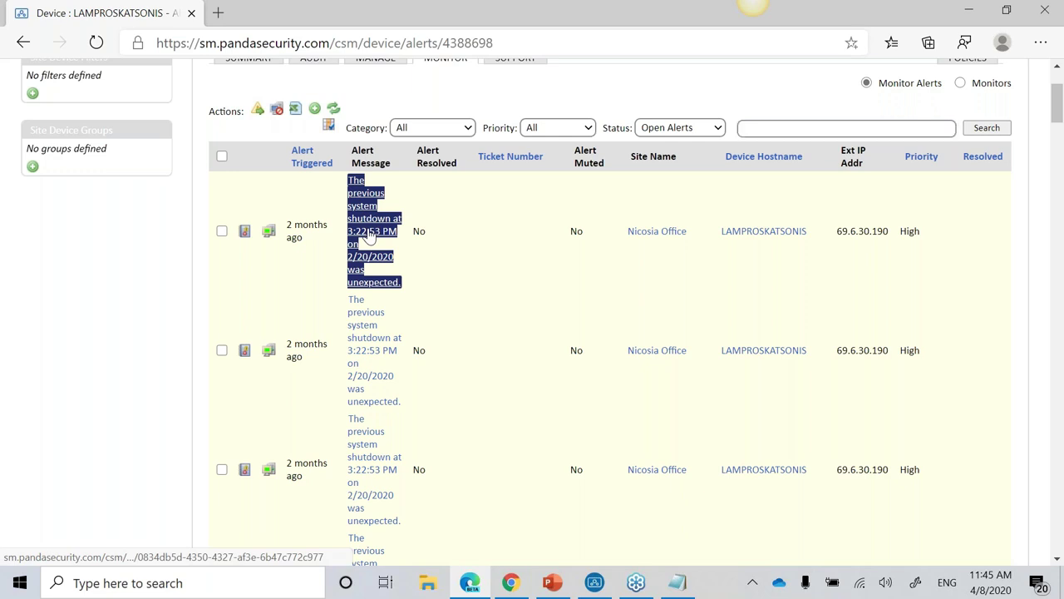
click(369, 237)
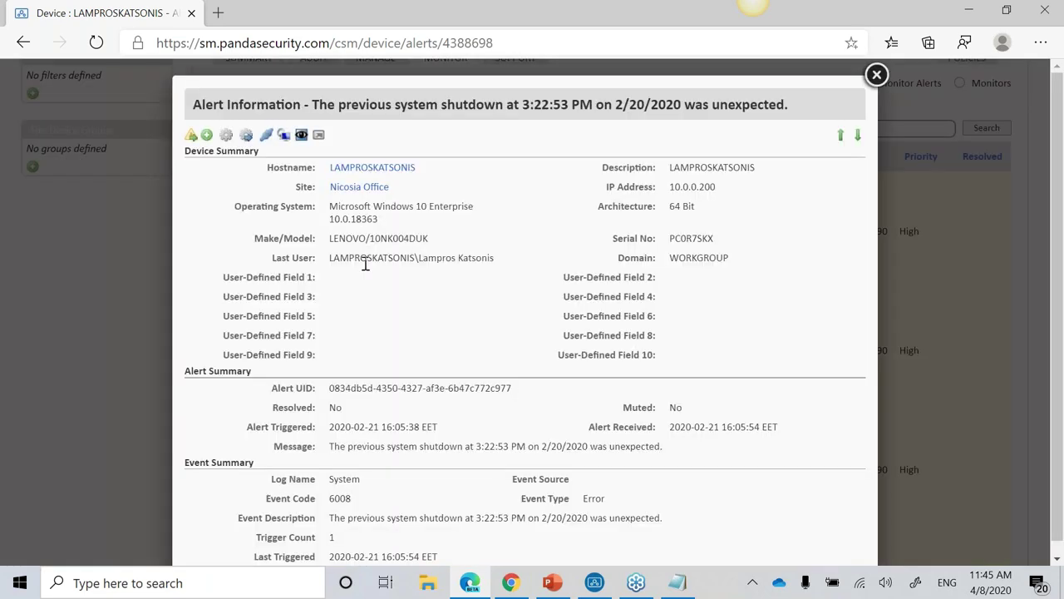
scroll(366, 263, down, 1)
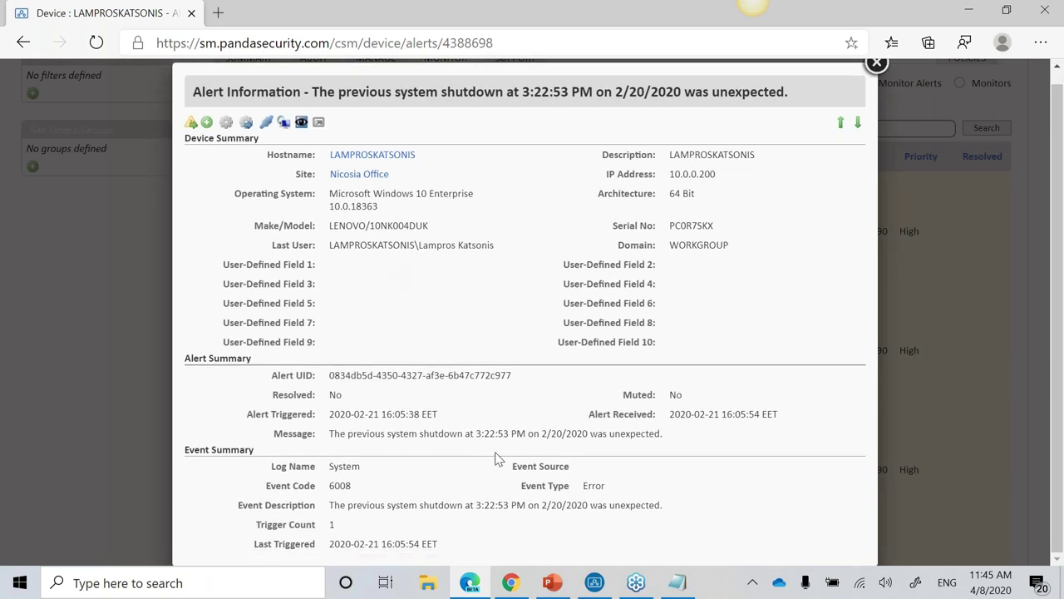
click(877, 61)
scroll(566, 219, up, 2)
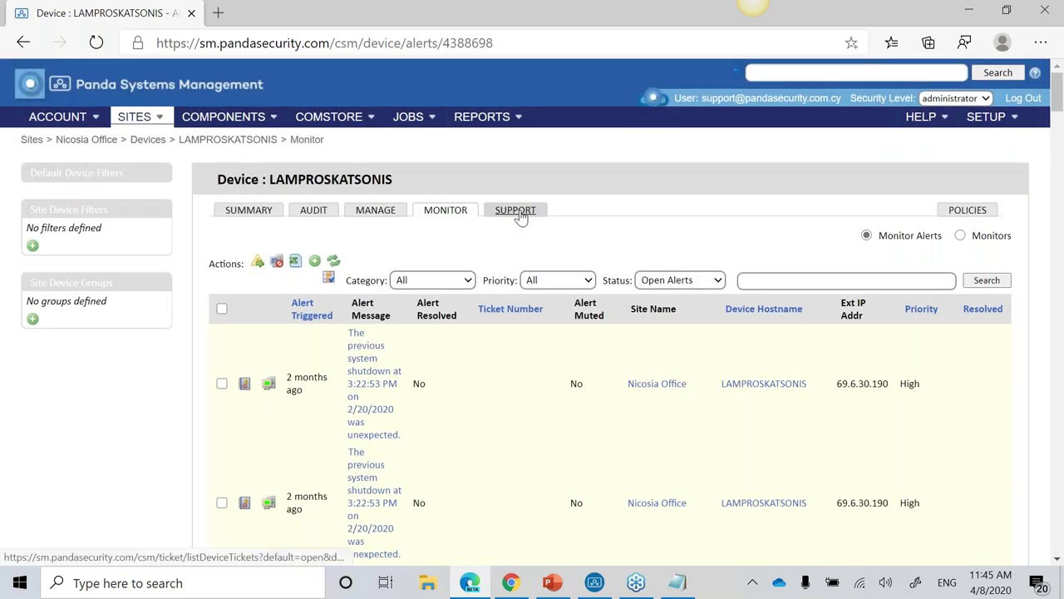
Step: Open the desktop's support tickets and look over the two open tickets
click(521, 215)
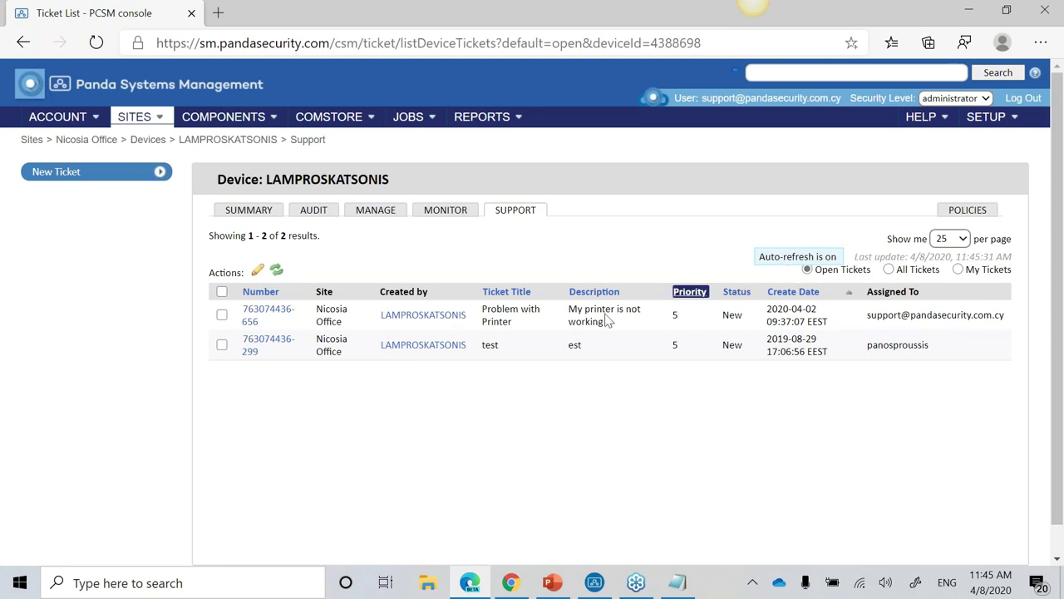
click(268, 344)
click(267, 316)
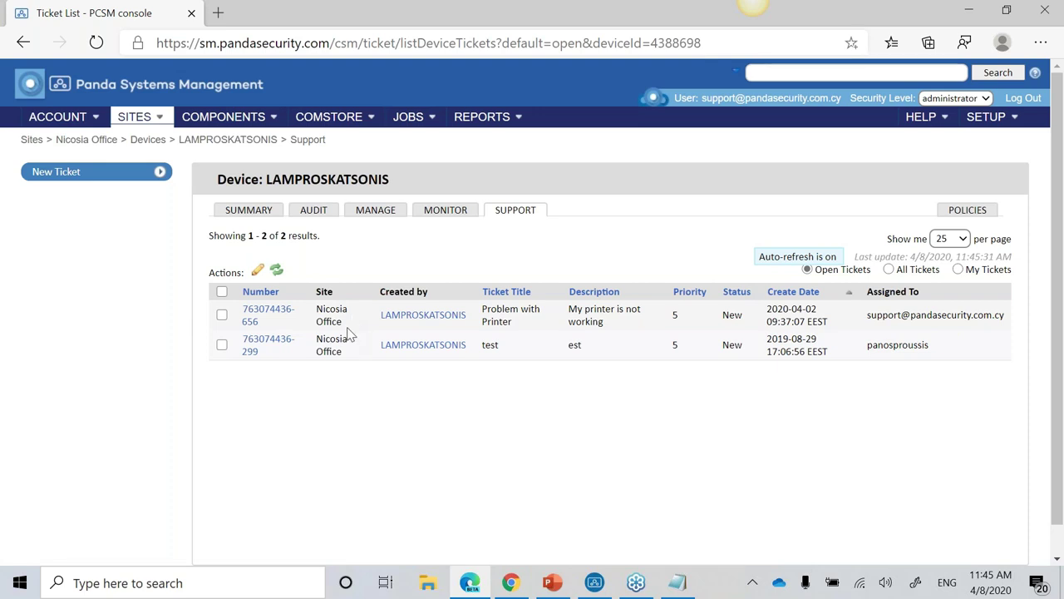
click(391, 321)
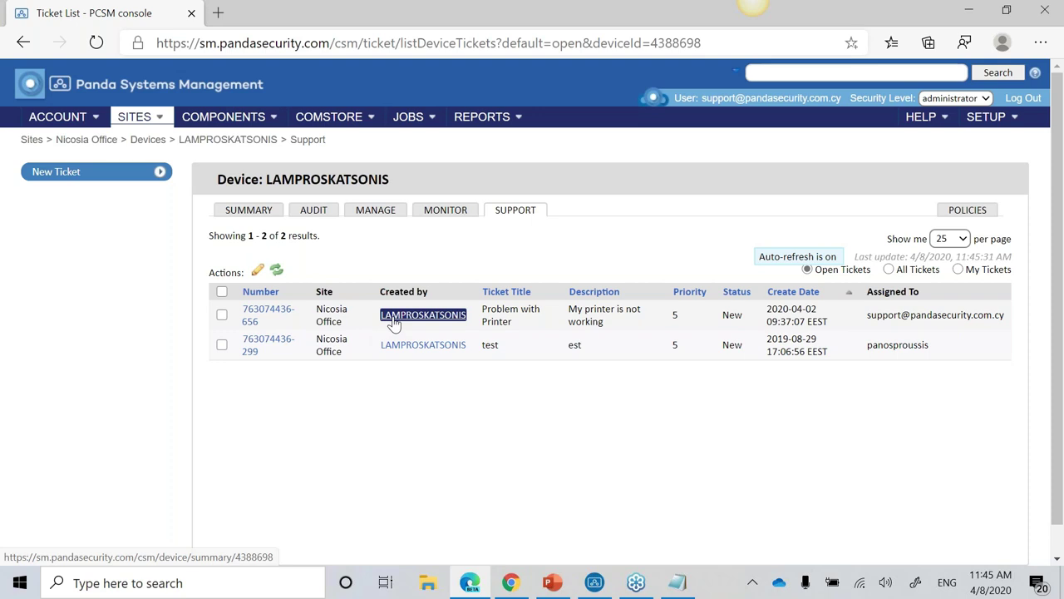
Step: Inspect the Problem with Printer ticket's title, description, status and date, then open the test ticket
drag(518, 328, 490, 308)
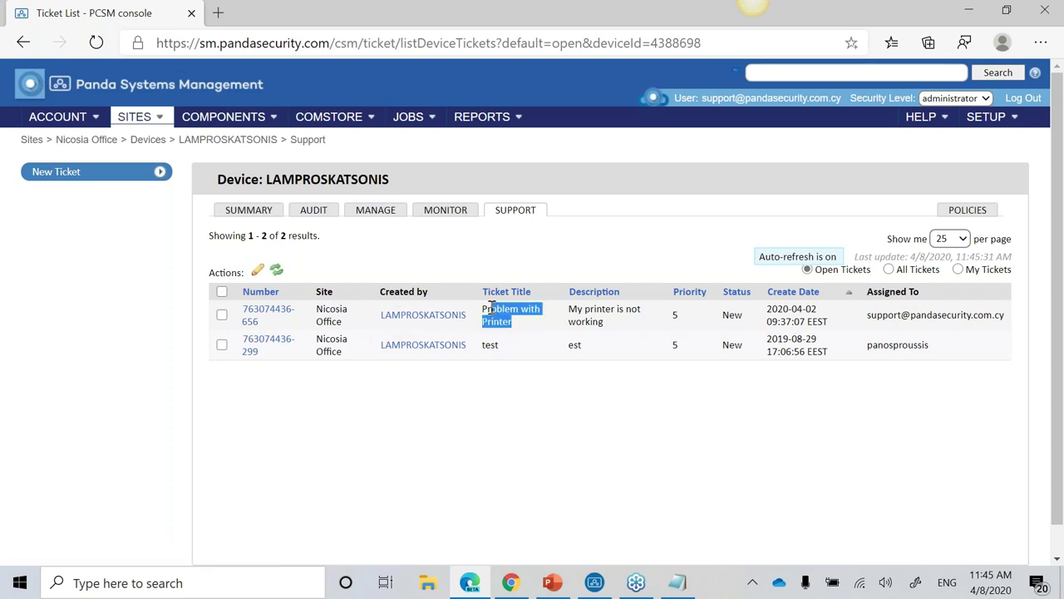
double_click(594, 309)
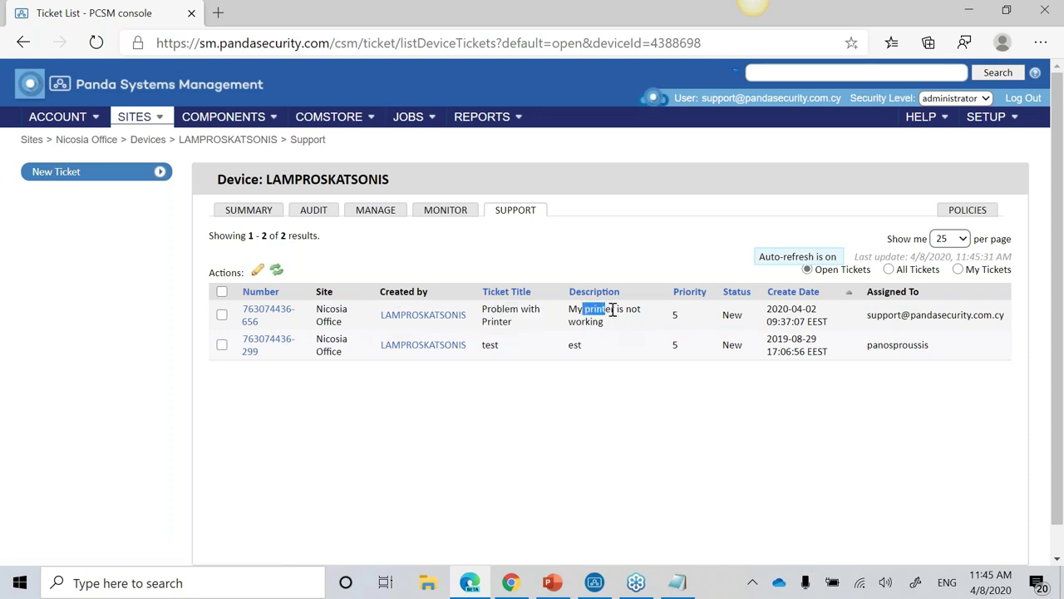
click(683, 323)
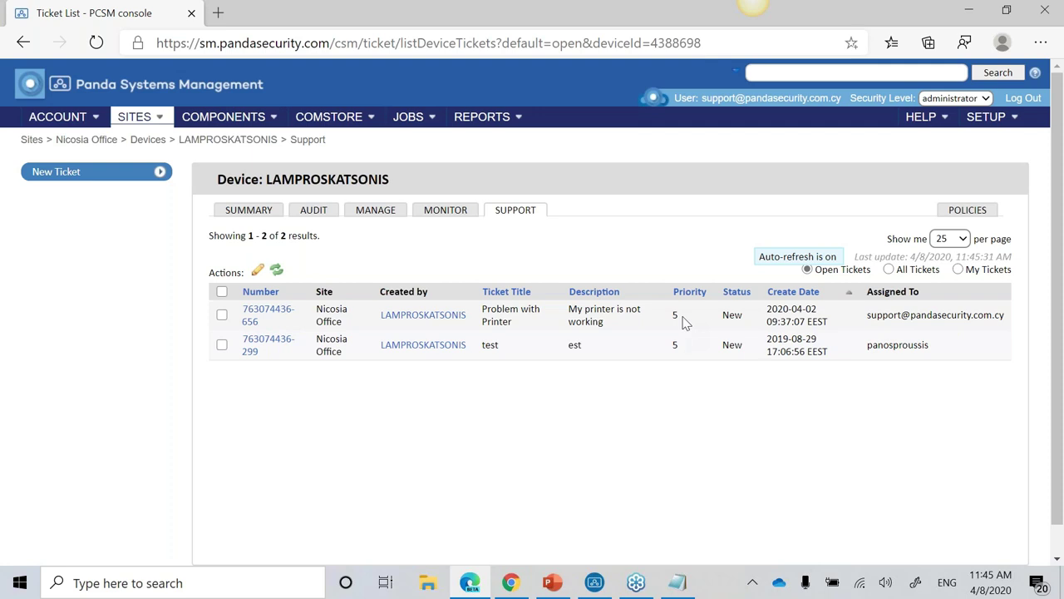
click(734, 314)
drag(788, 309, 1006, 316)
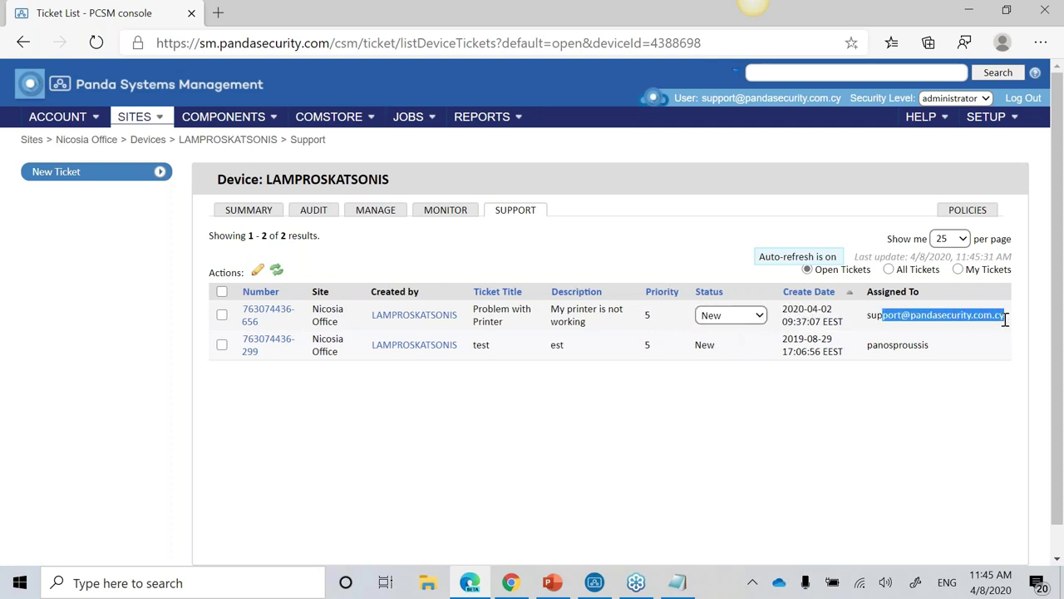
click(250, 346)
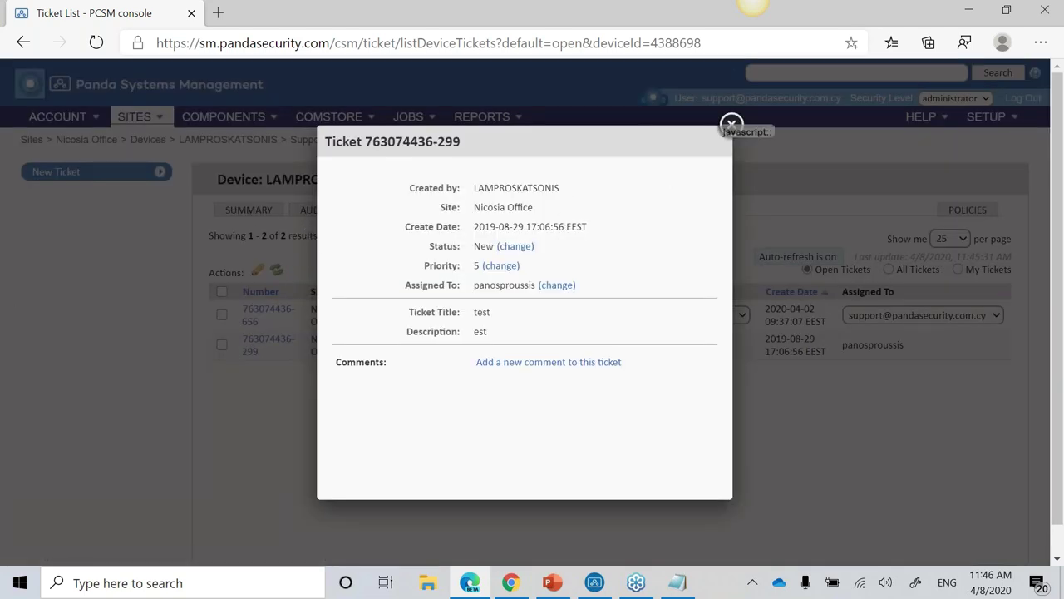
Step: Set the Problem with Printer ticket to In Progress and reassign it to another technician
click(731, 124)
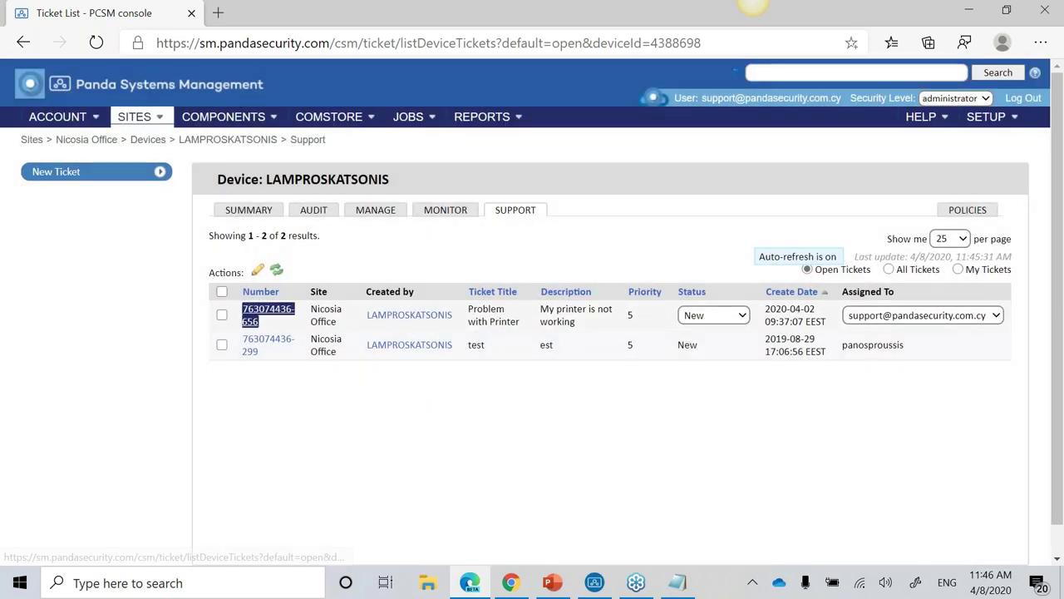
click(268, 314)
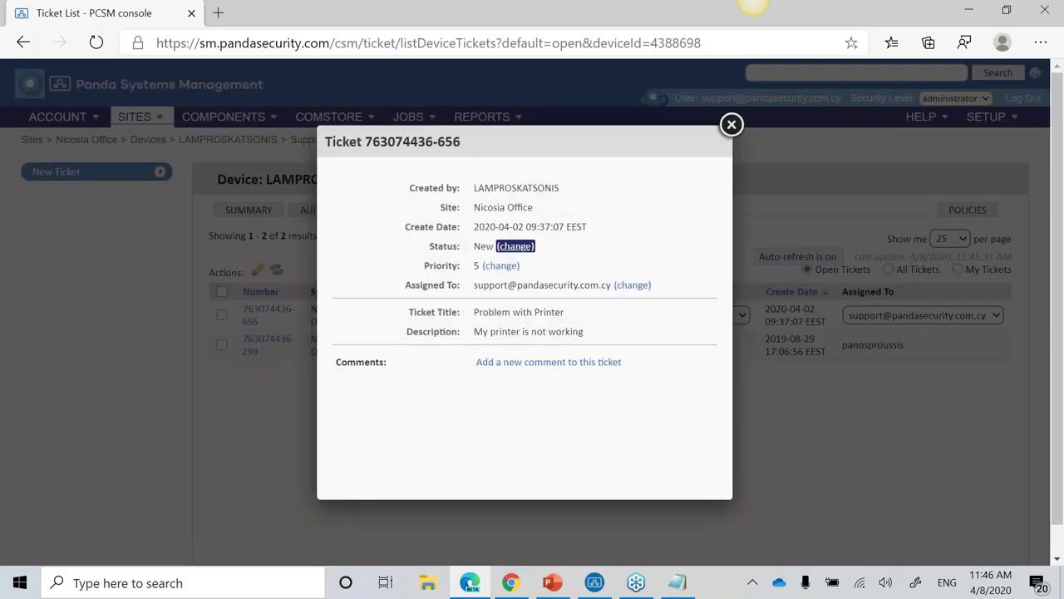
click(508, 271)
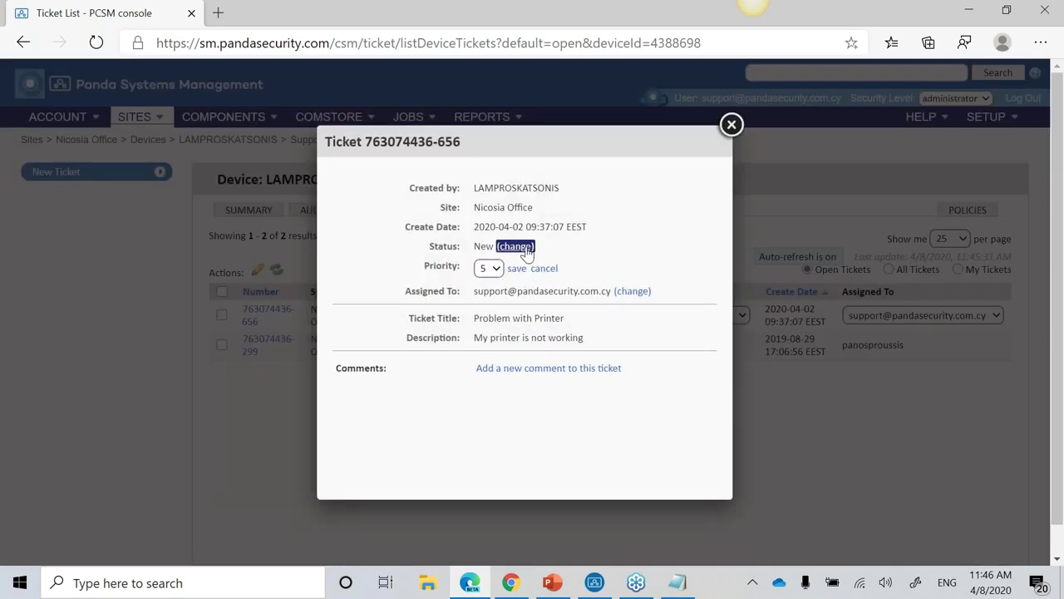
click(515, 246)
click(536, 249)
click(509, 301)
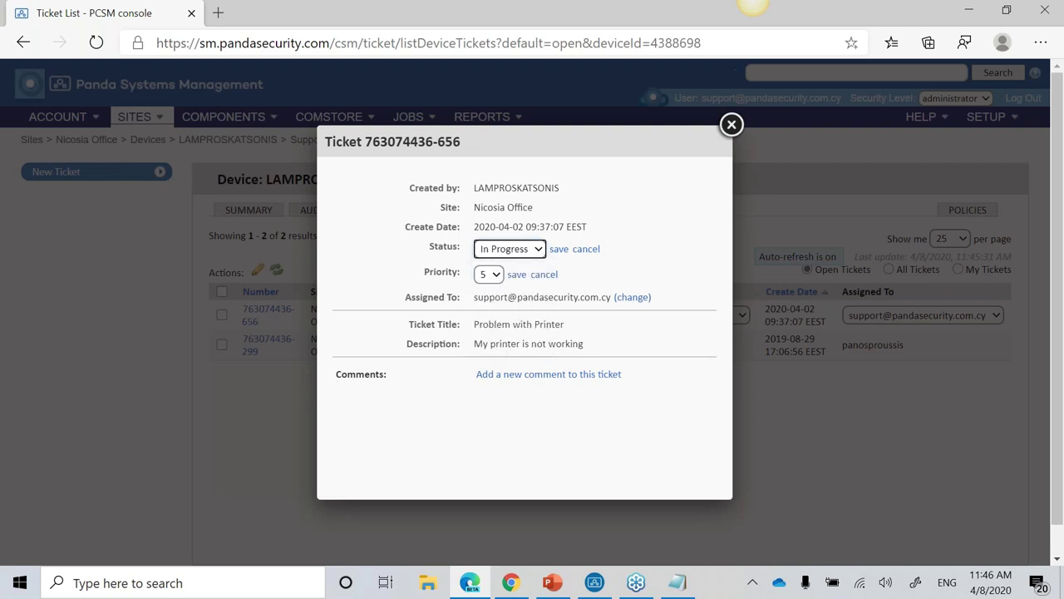
click(637, 300)
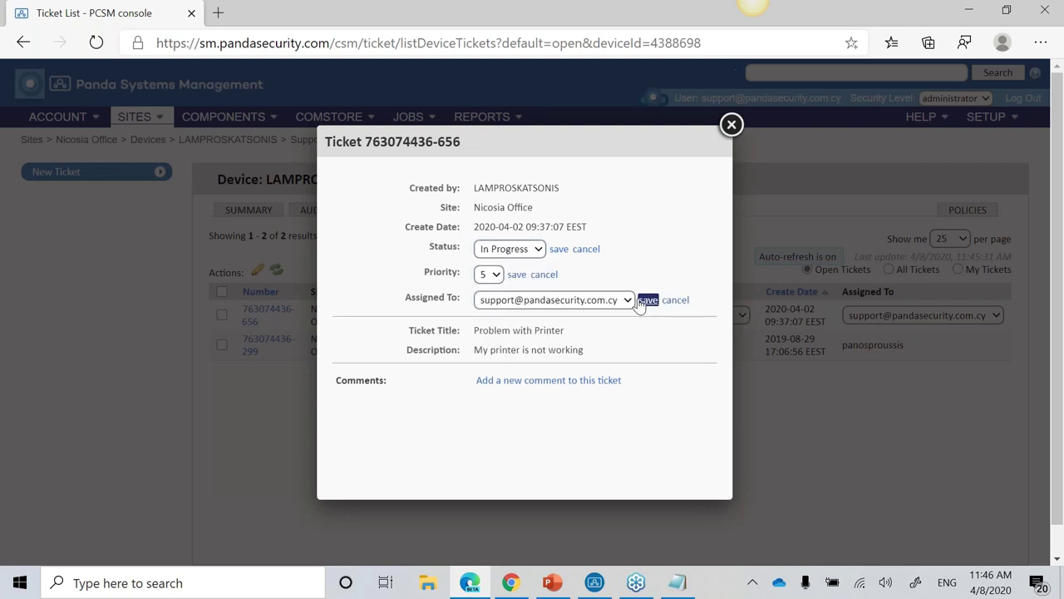
click(622, 303)
click(532, 406)
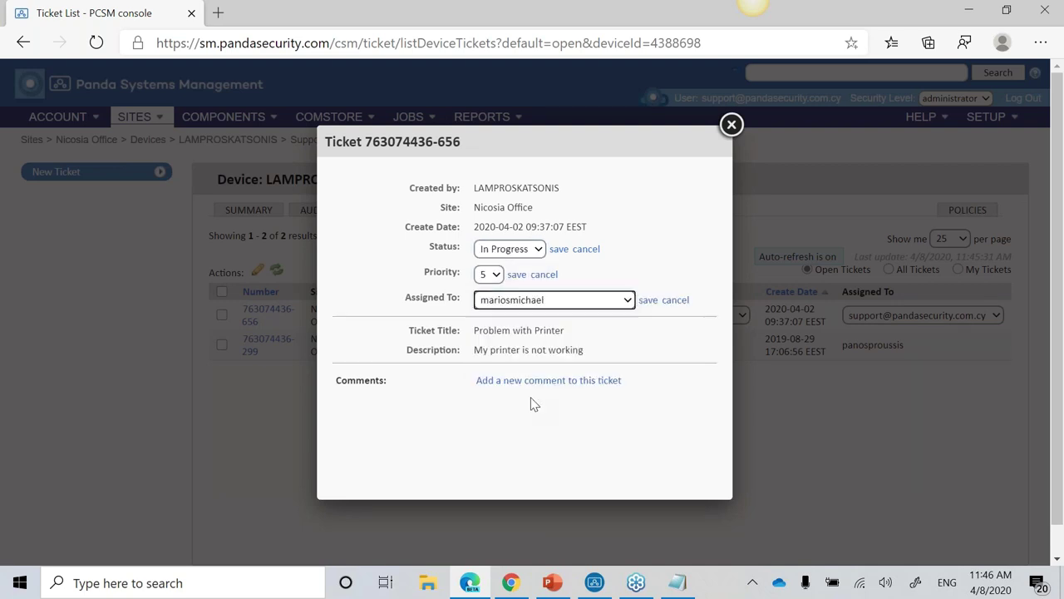
Step: Close the ticket and open the Nicosia Office site's network audit
click(539, 382)
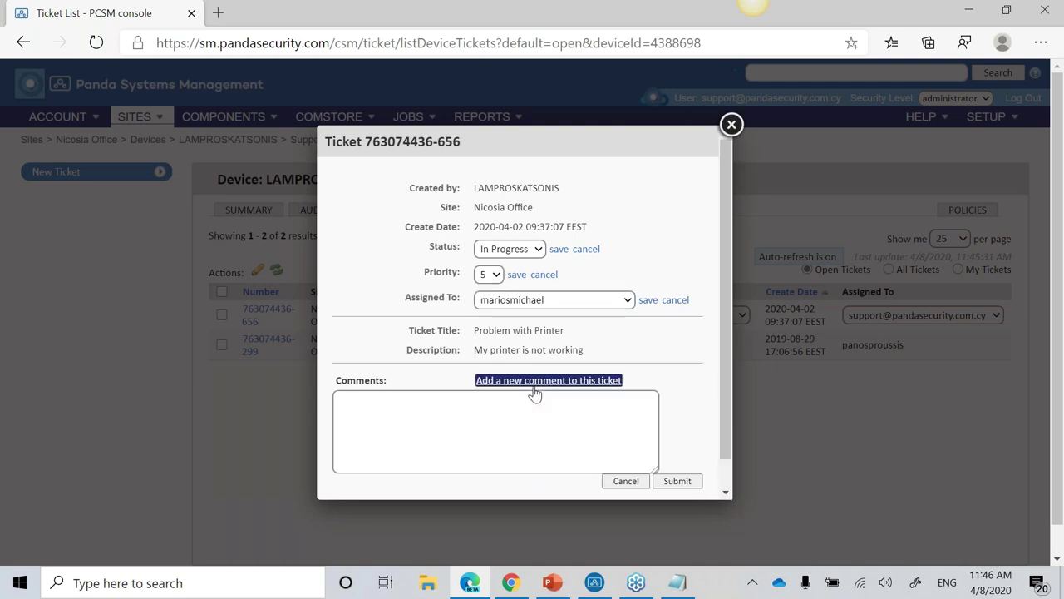
click(499, 423)
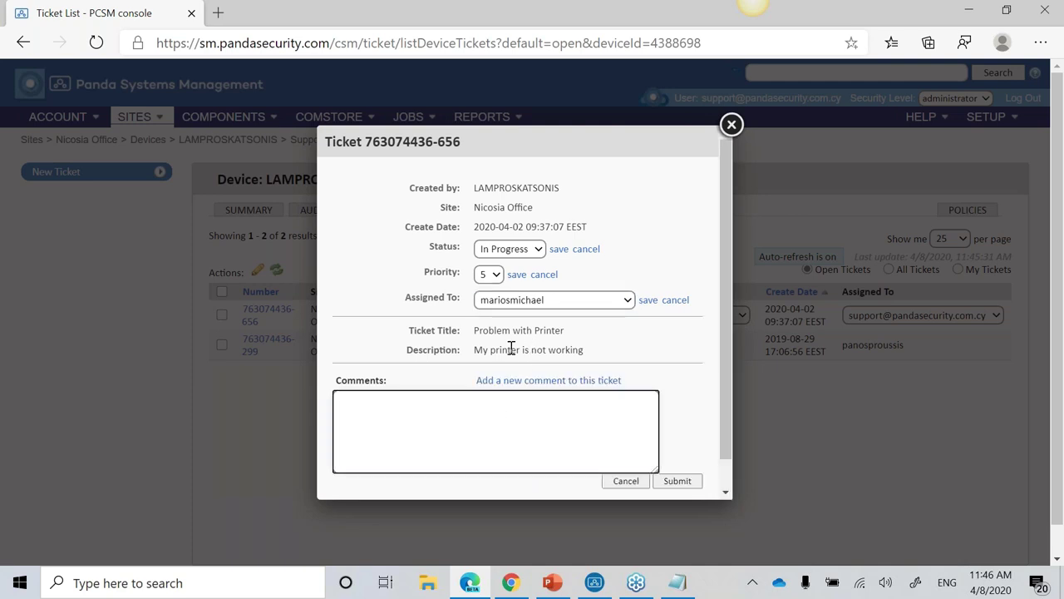
click(731, 124)
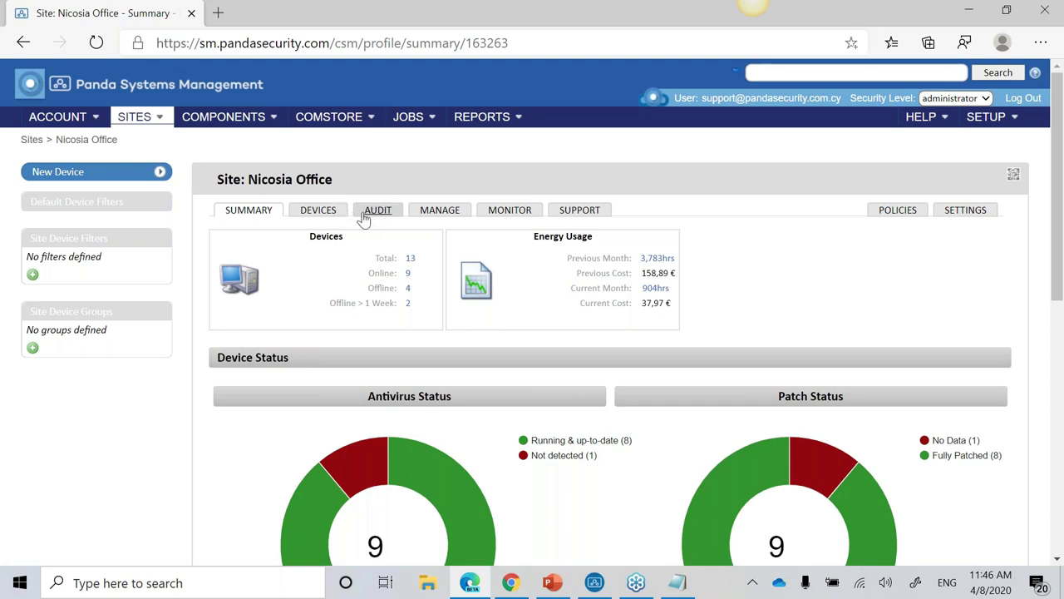
click(333, 217)
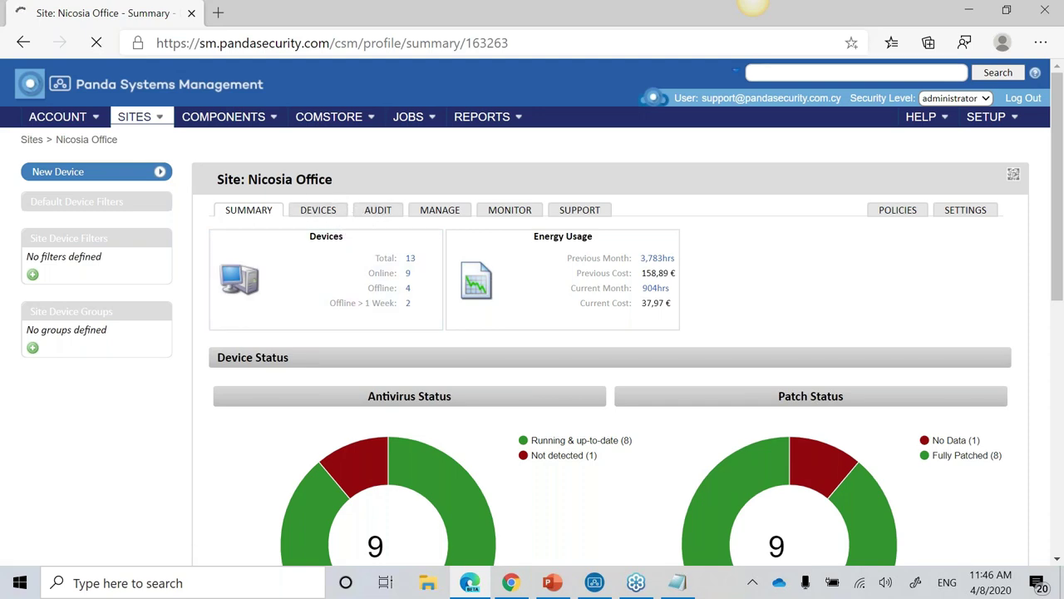
click(377, 209)
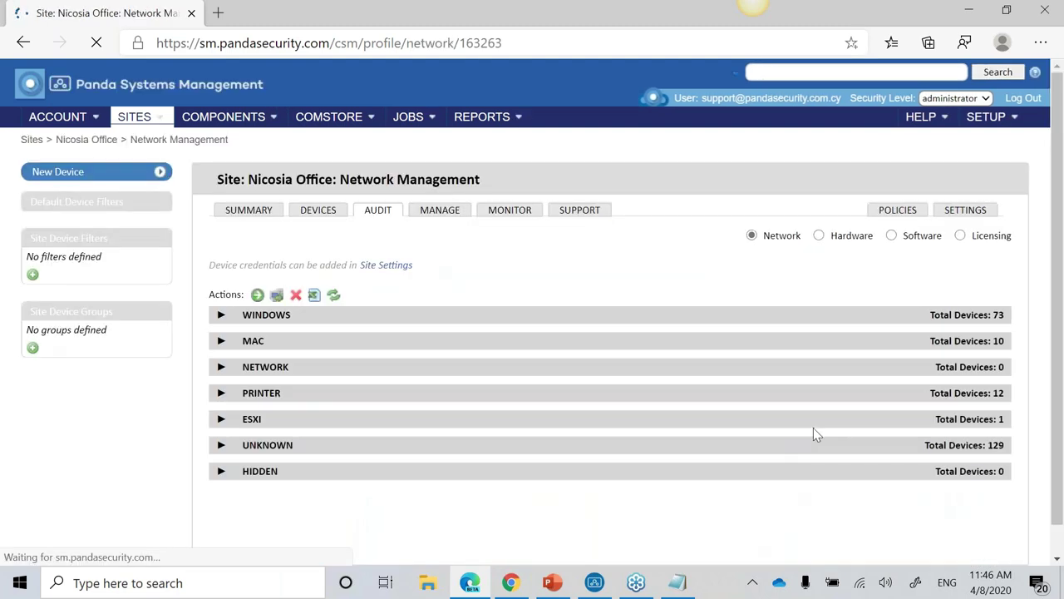
Step: In the WINDOWS group, tick devices 10.0.0.7, 10.0.0.8 and 10.0.0.20
click(221, 315)
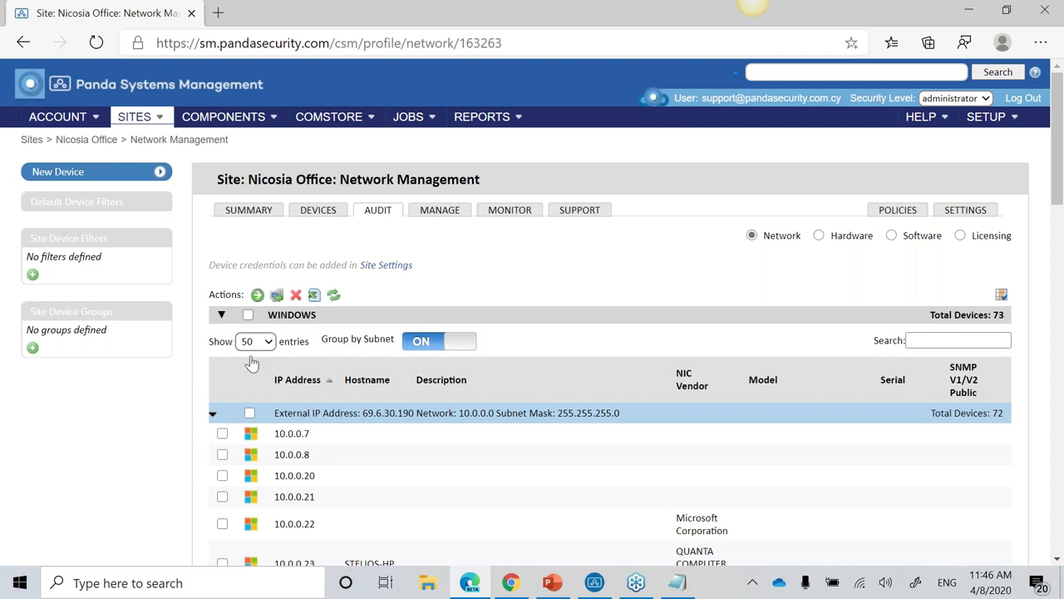
click(222, 433)
click(222, 454)
click(222, 475)
click(222, 315)
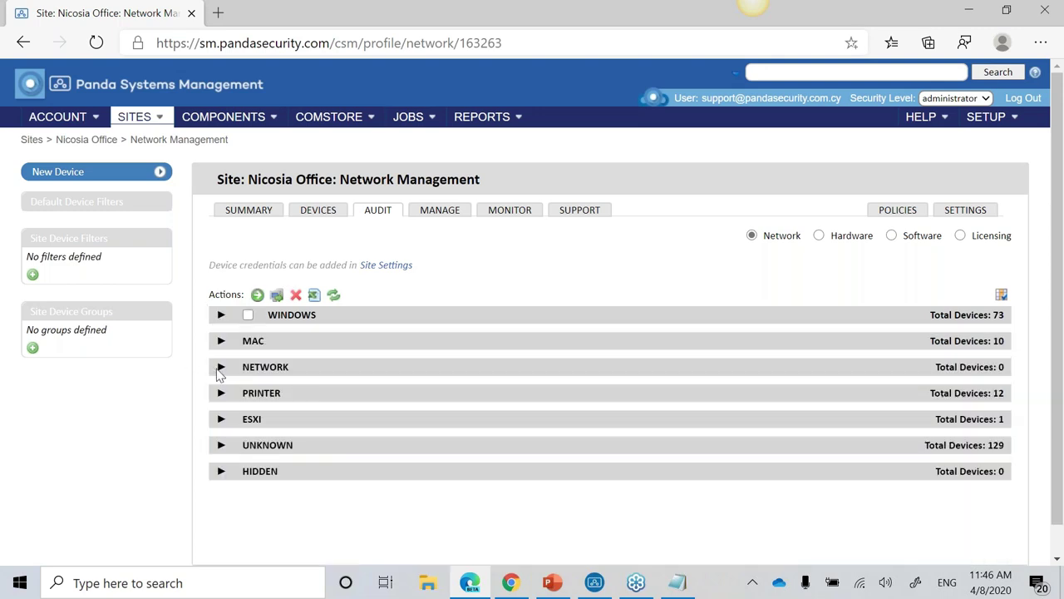
Step: Browse the NETWORK, MAC, PRINTER and ESXI groups, then open the site's Patch Management page
click(221, 366)
click(221, 367)
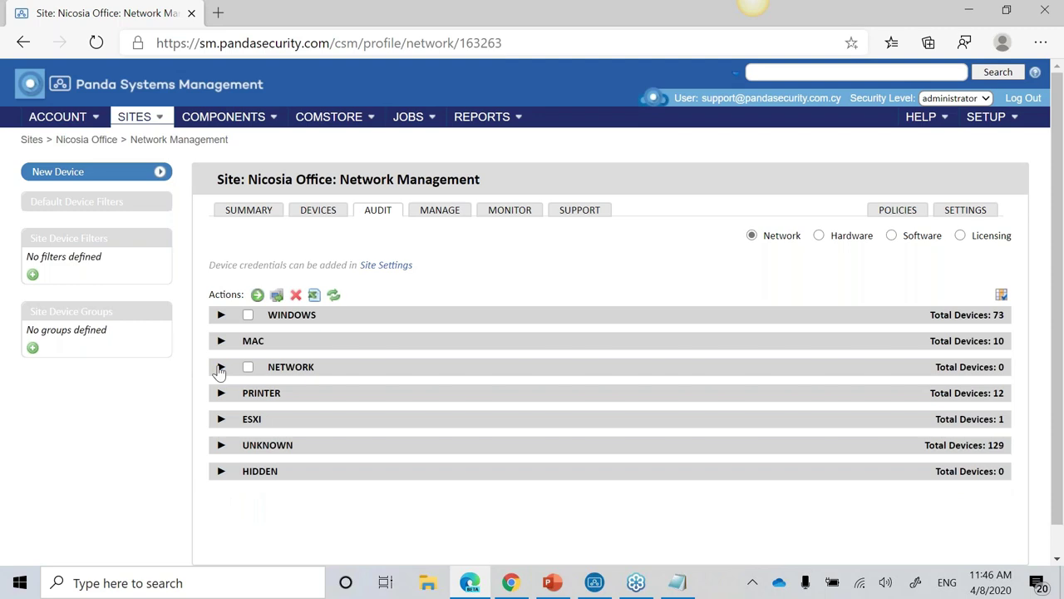
click(221, 341)
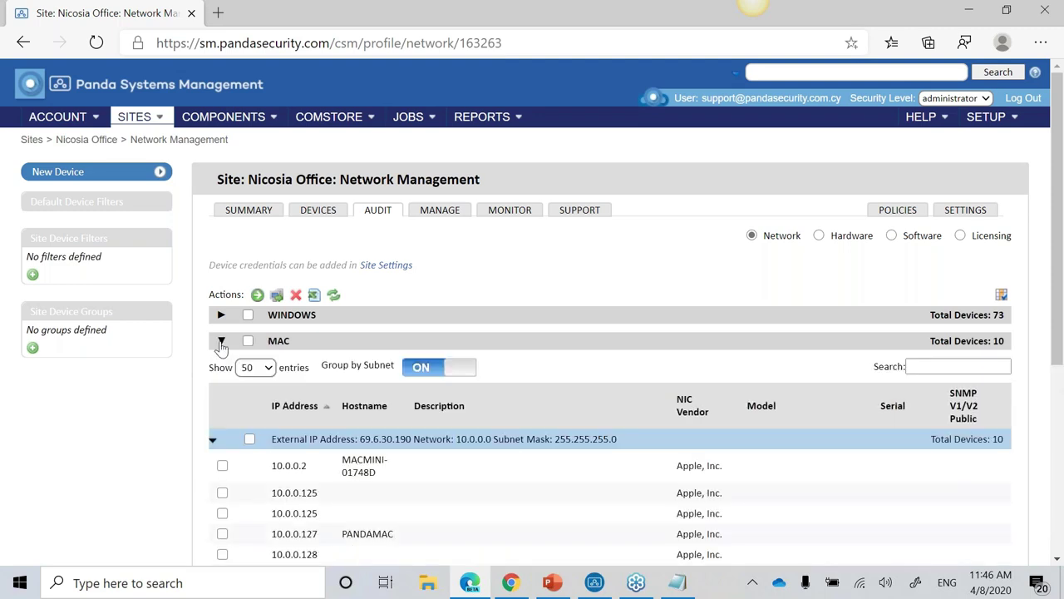
click(221, 341)
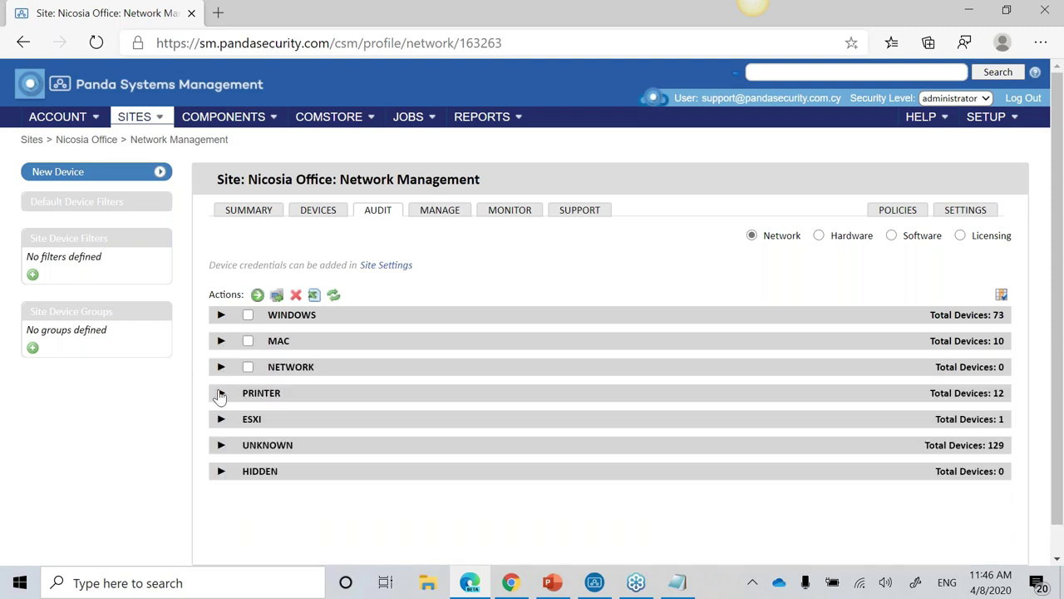
click(221, 393)
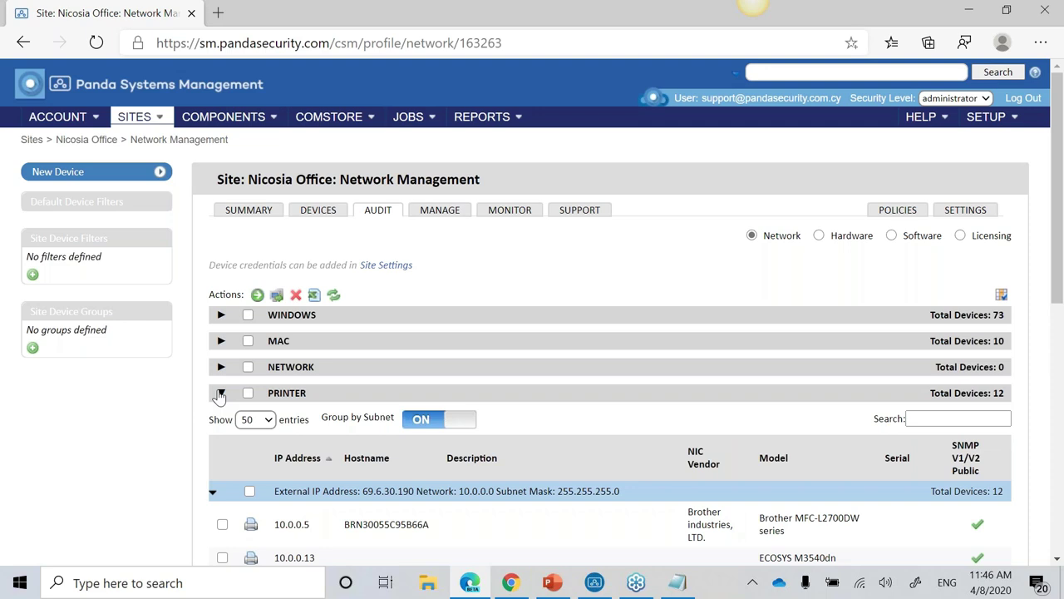
scroll(221, 395, down, 2)
scroll(221, 394, up, 1)
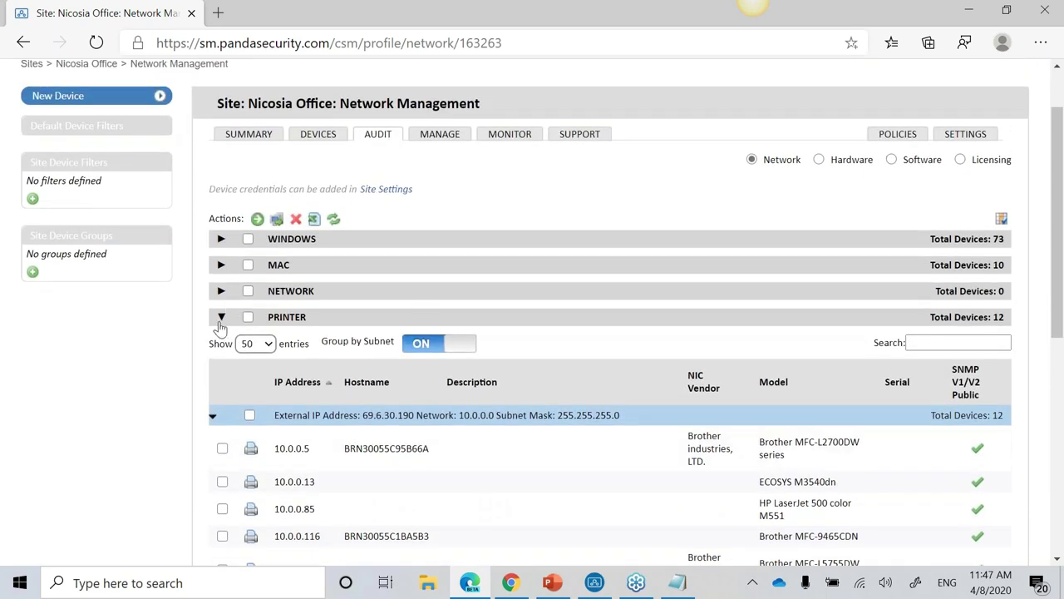
click(221, 321)
click(221, 387)
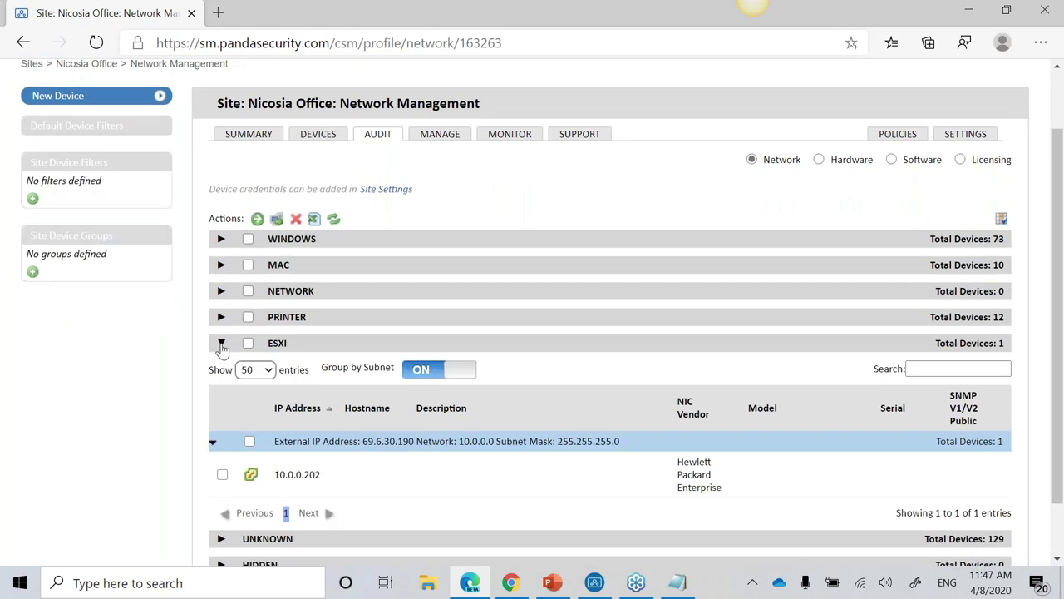
click(221, 344)
click(439, 179)
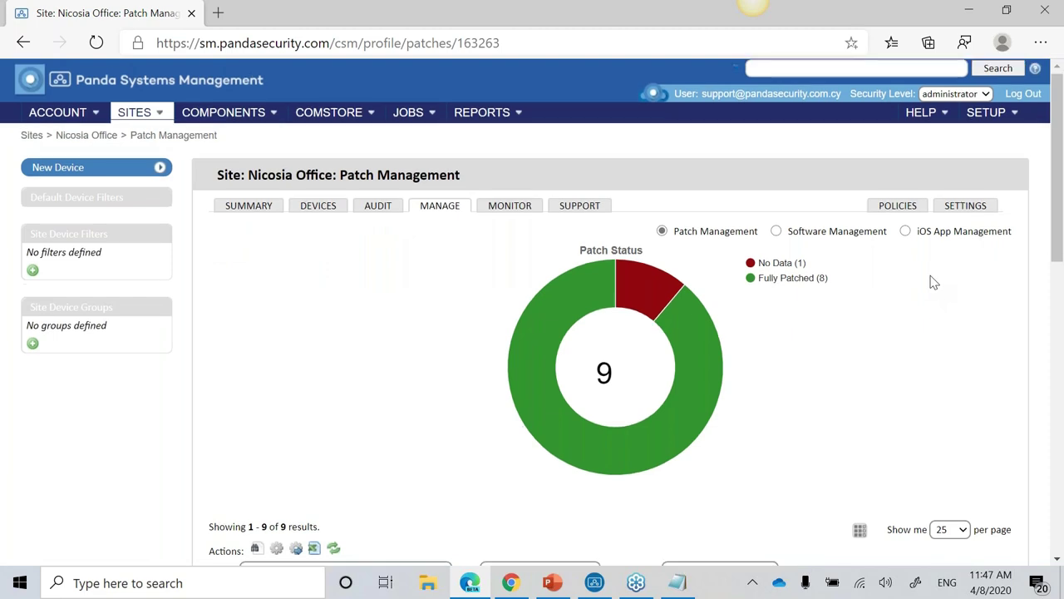
Step: Look over the devices' Fully Patched statuses, then choose Software Management instead of Patch Management
scroll(931, 274, down, 5)
triple_click(918, 272)
click(920, 300)
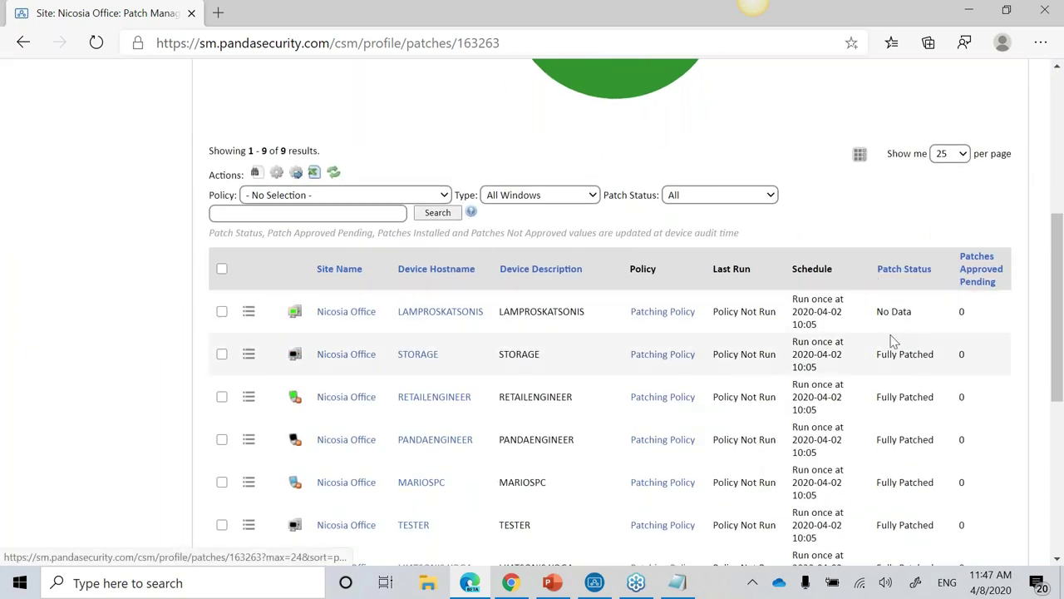
scroll(867, 358, down, 3)
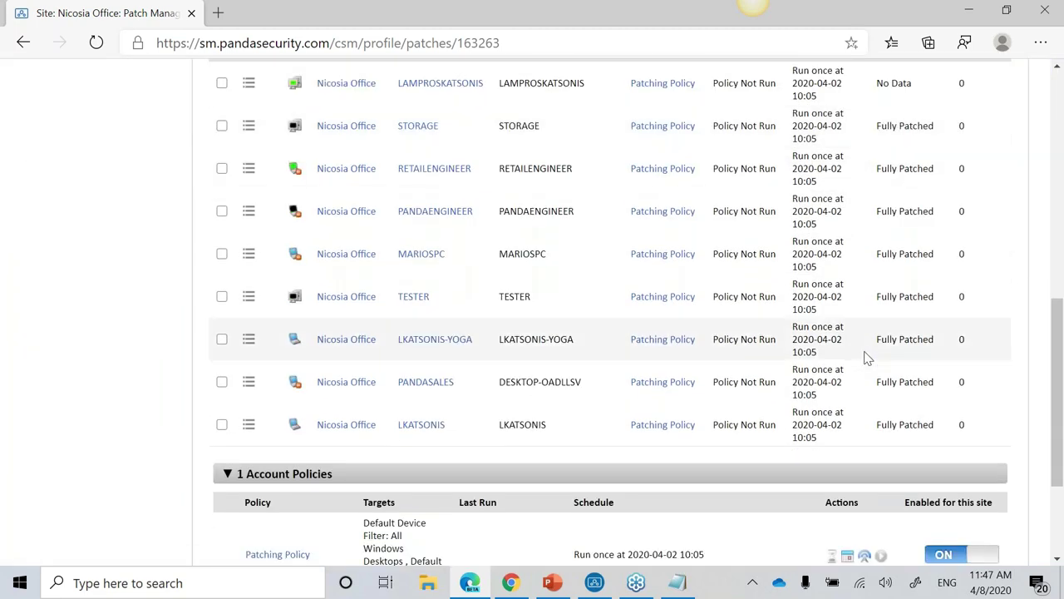
scroll(880, 349, up, 1)
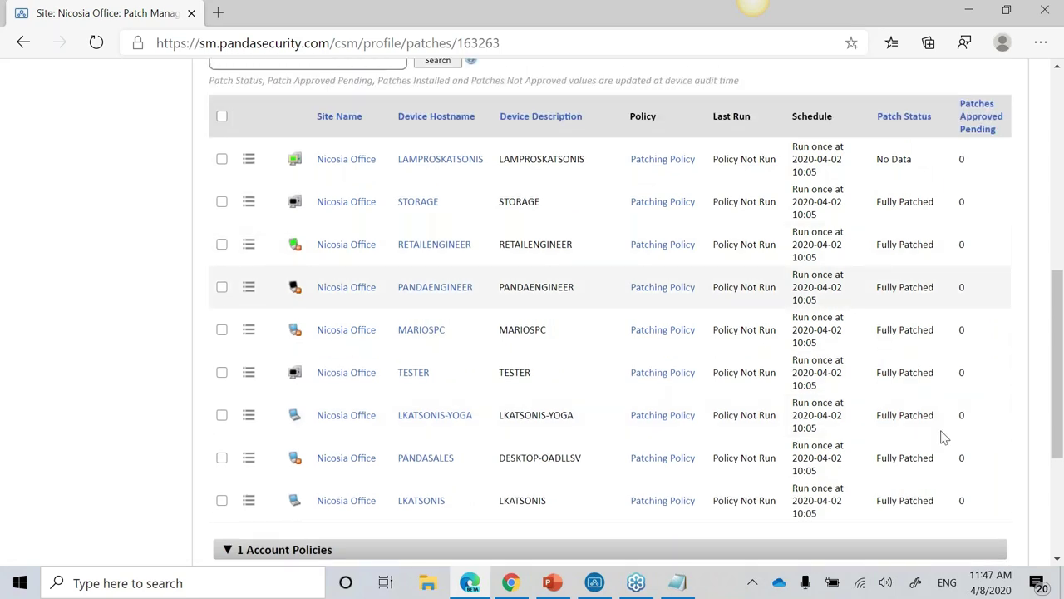
drag(940, 423, 903, 416)
scroll(903, 418, up, 6)
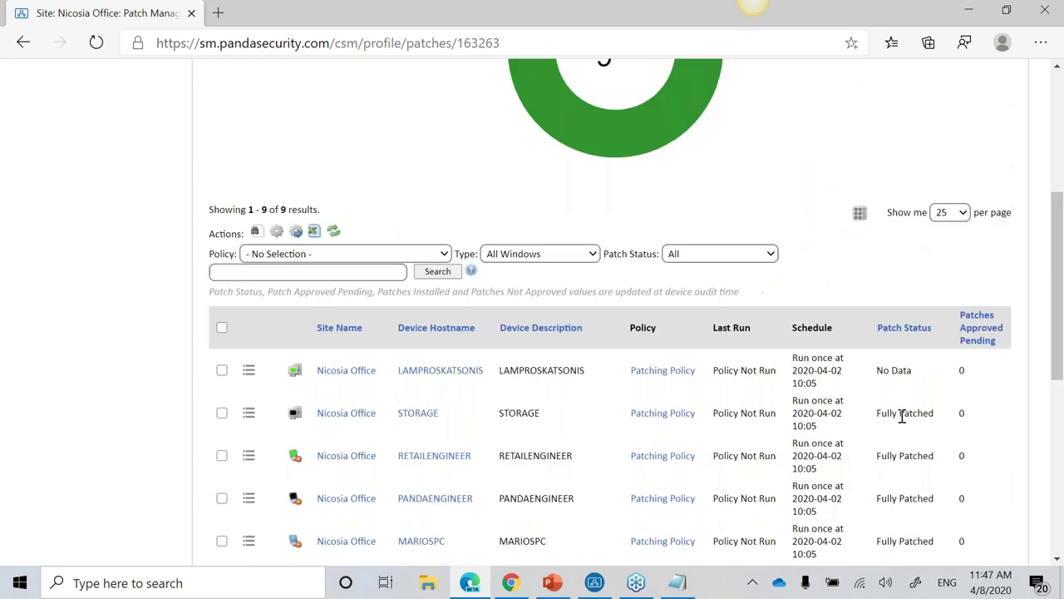
click(776, 160)
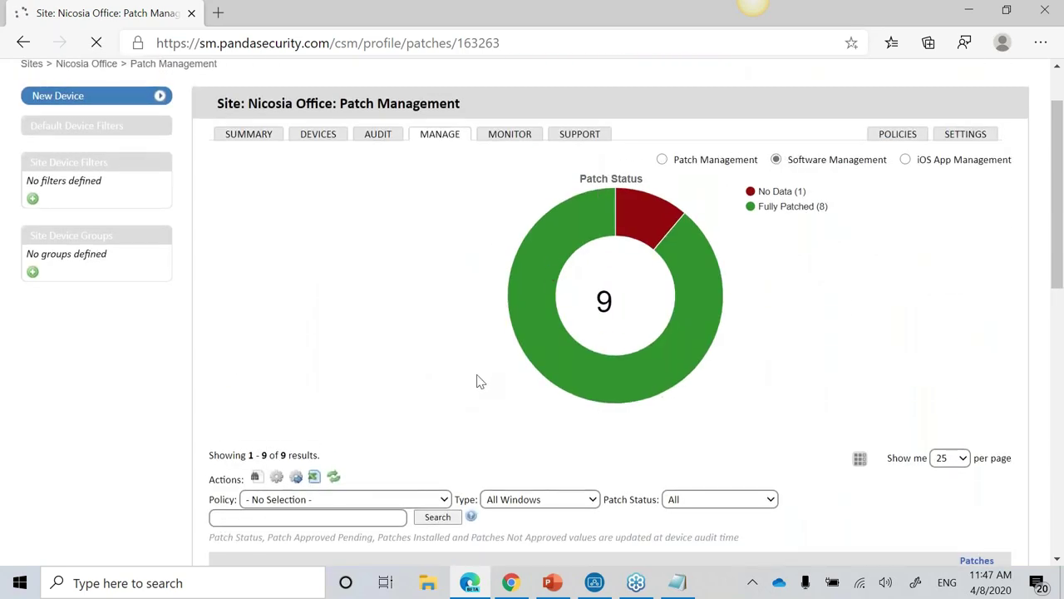
Step: Scroll the Software Management table, then switch to the iOS App Management view
scroll(375, 332, down, 3)
scroll(374, 333, down, 3)
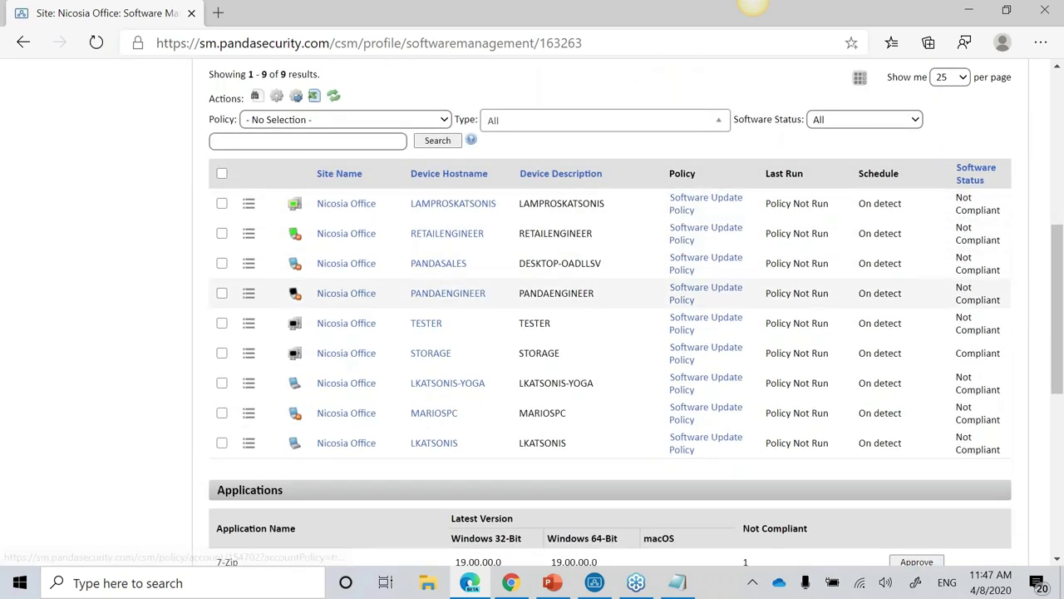
scroll(970, 380, down, 4)
scroll(954, 400, up, 8)
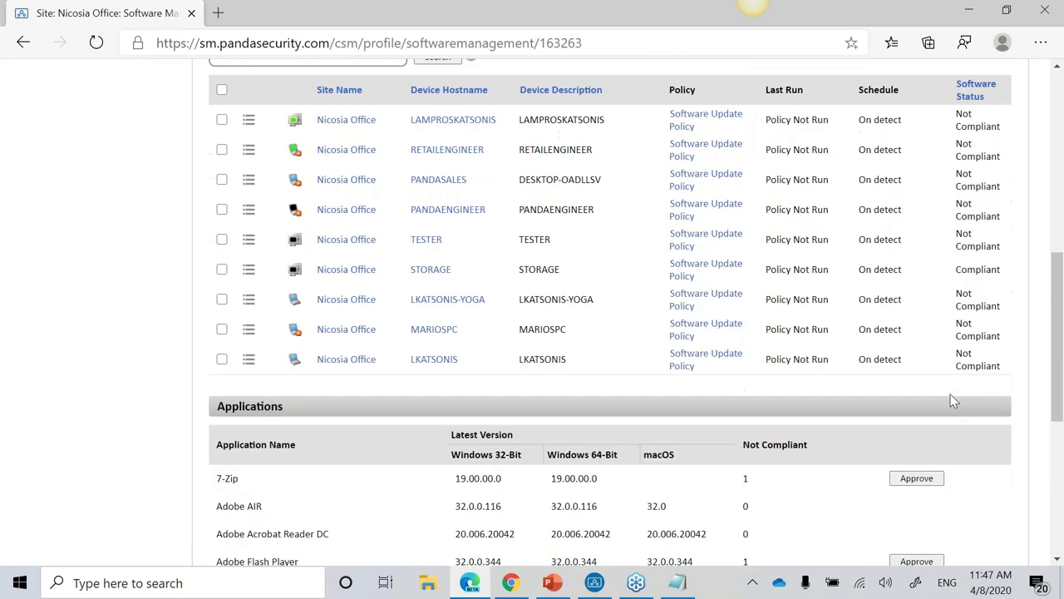
click(906, 160)
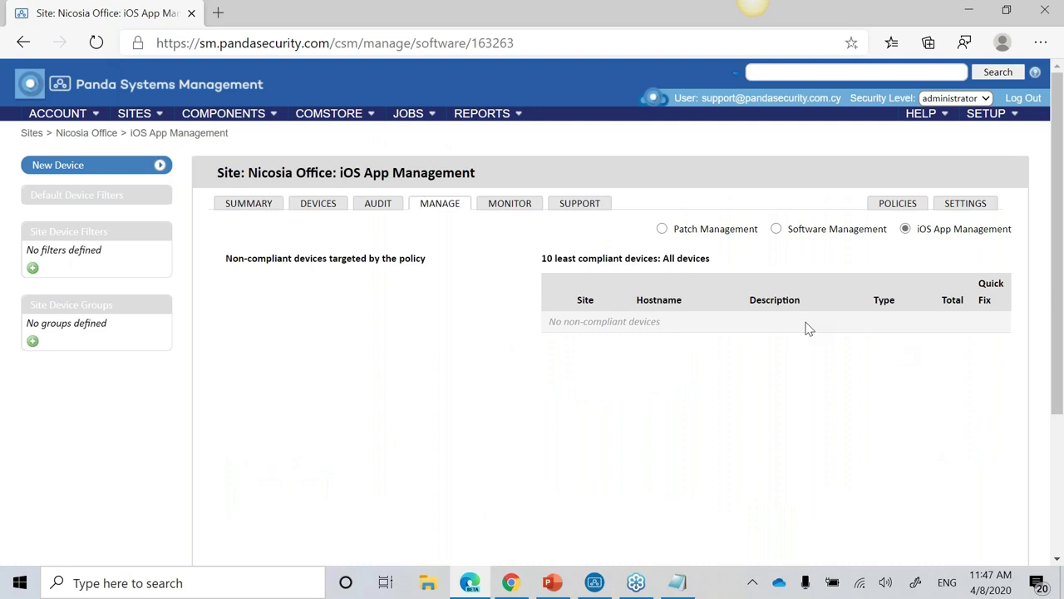
Step: Go from the COMPONENTS menu to the ComStore home, listing 178 components
click(260, 116)
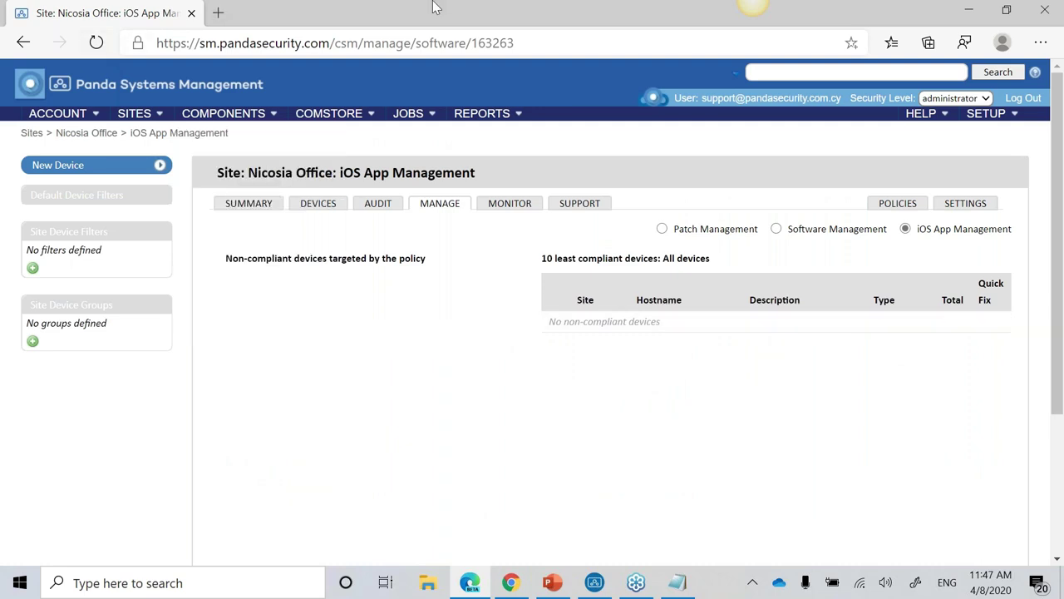
click(333, 114)
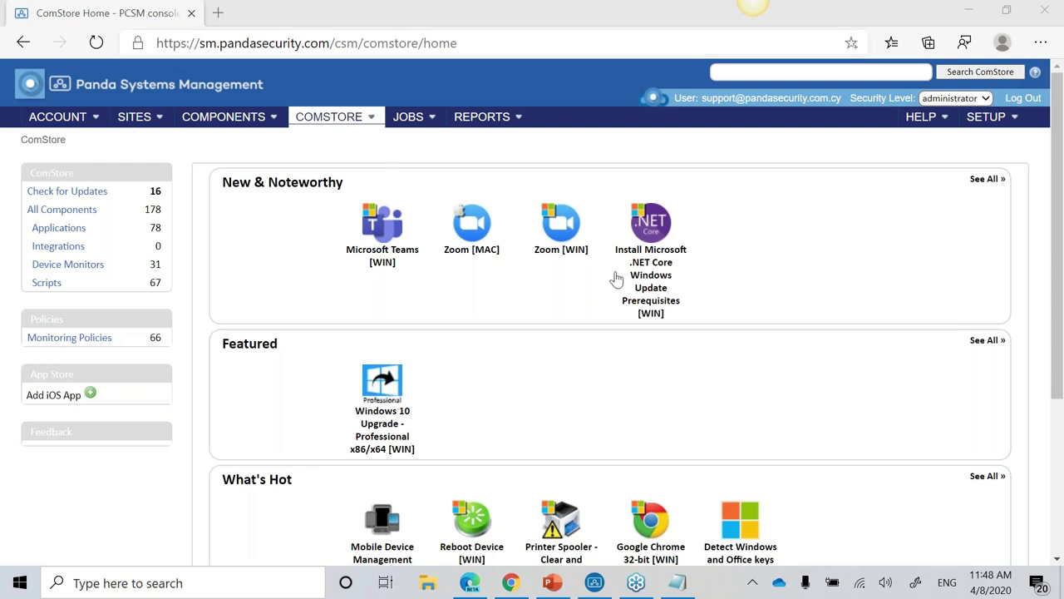
Step: Try adding Zoom [WIN] to the component library and dismiss the already-added alert
click(572, 258)
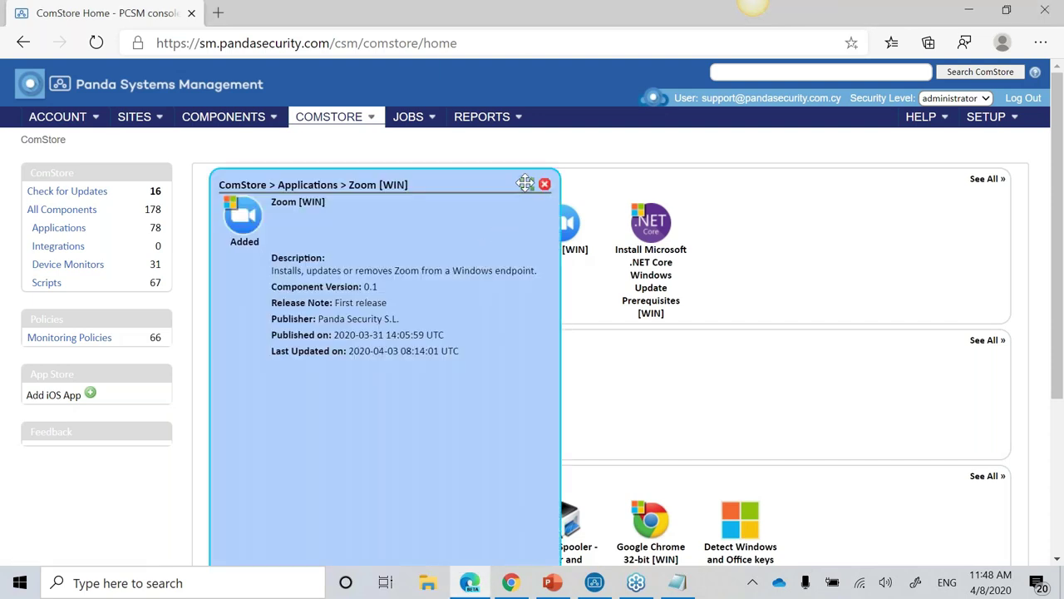
click(488, 488)
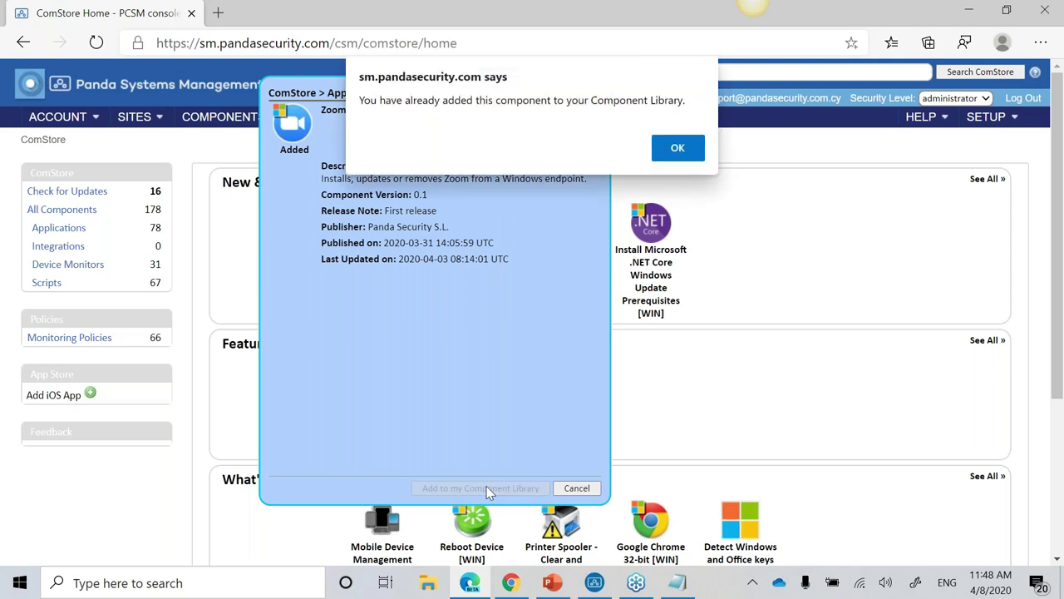
key(Return)
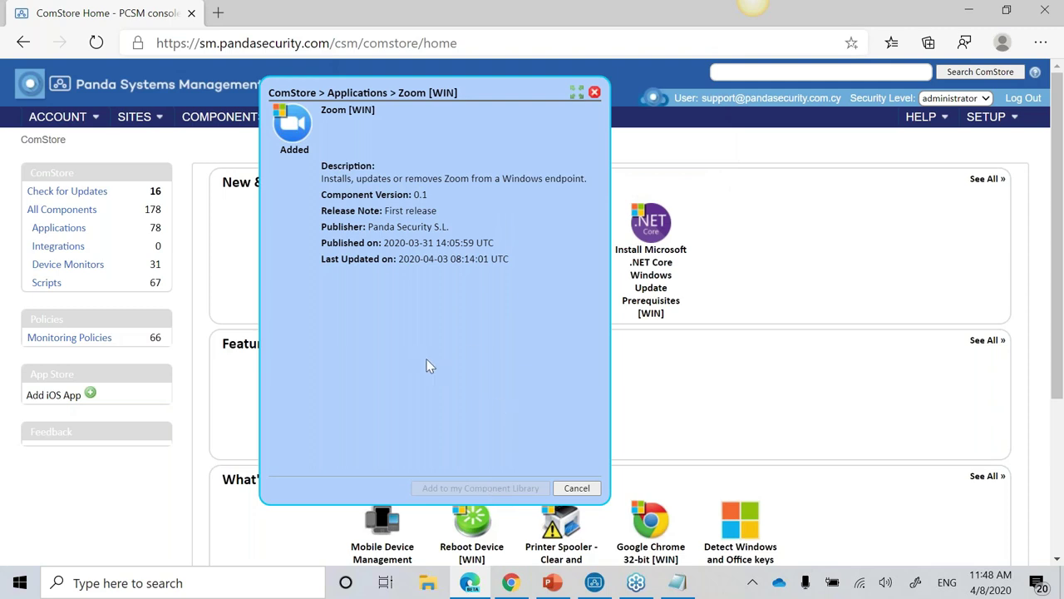
click(594, 93)
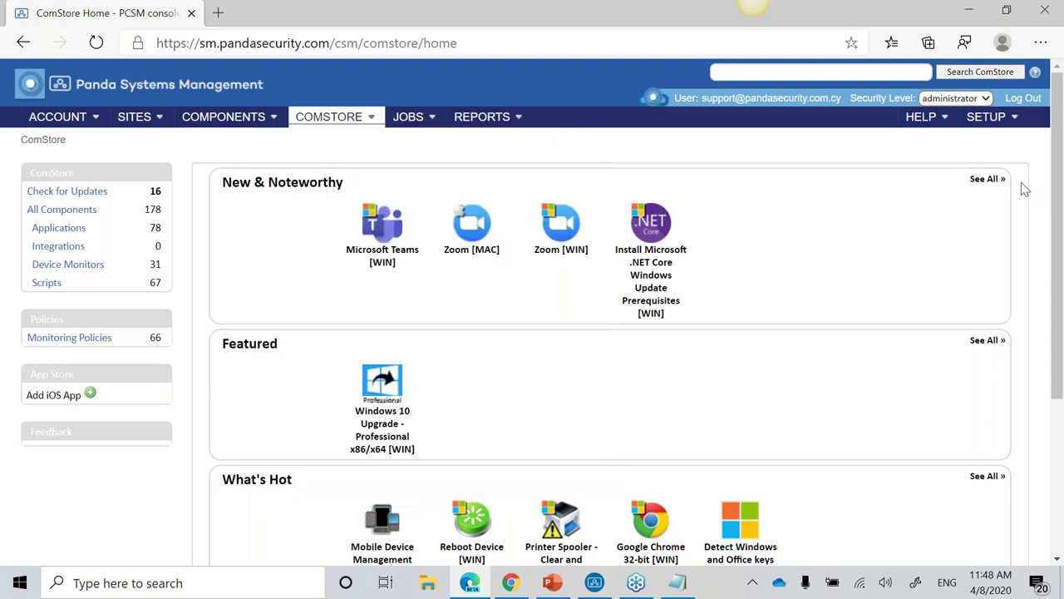
Step: Preview the Windows 10 Upgrade component's release and publishing details
click(988, 179)
click(389, 442)
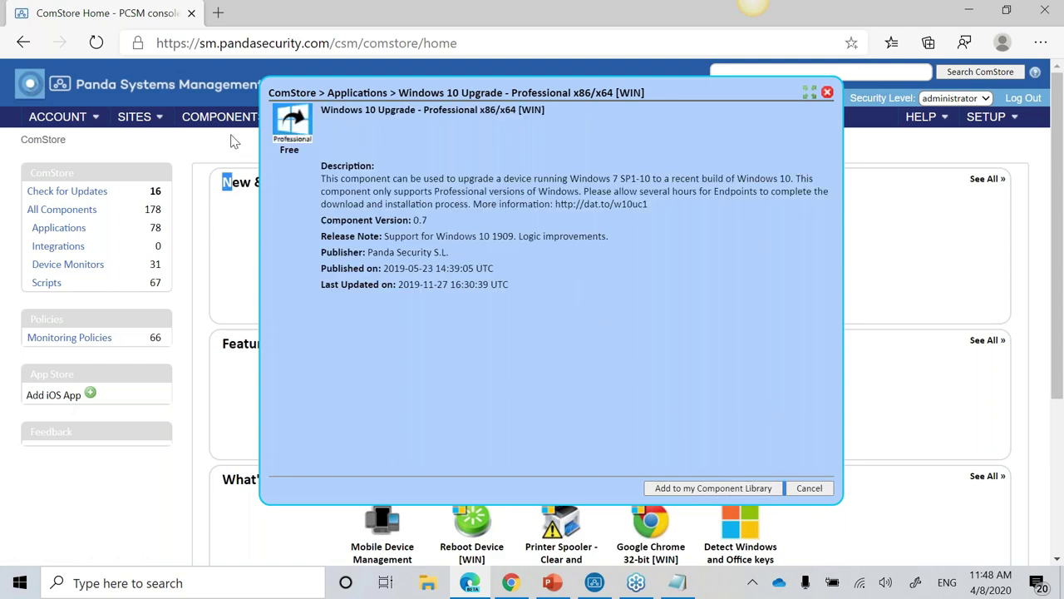
drag(605, 326, 593, 223)
click(825, 98)
Step: Show the full All Components list of the ComStore
scroll(829, 204, down, 3)
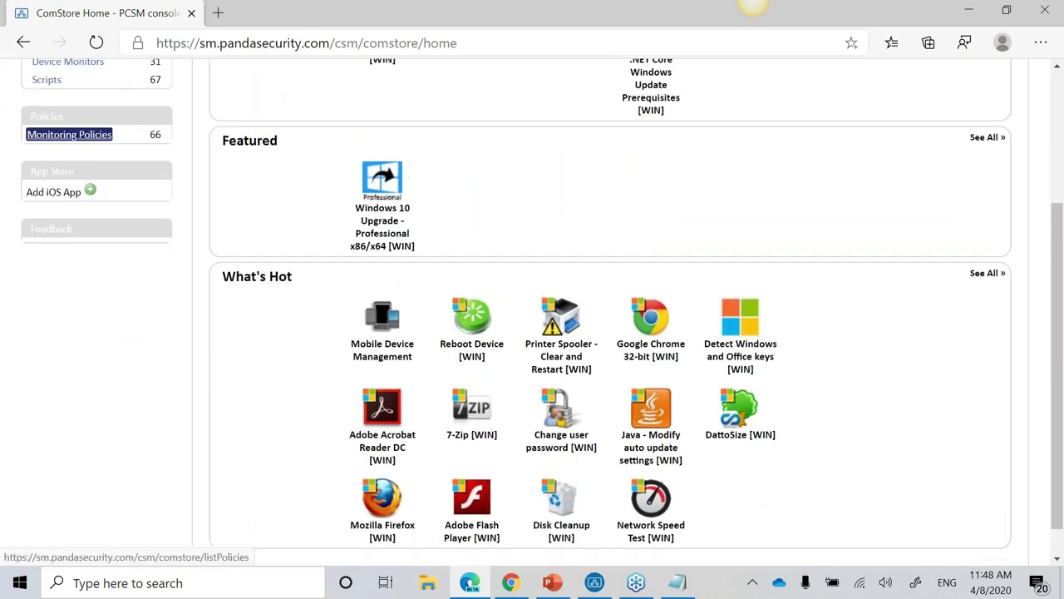
scroll(57, 113, up, 3)
click(52, 209)
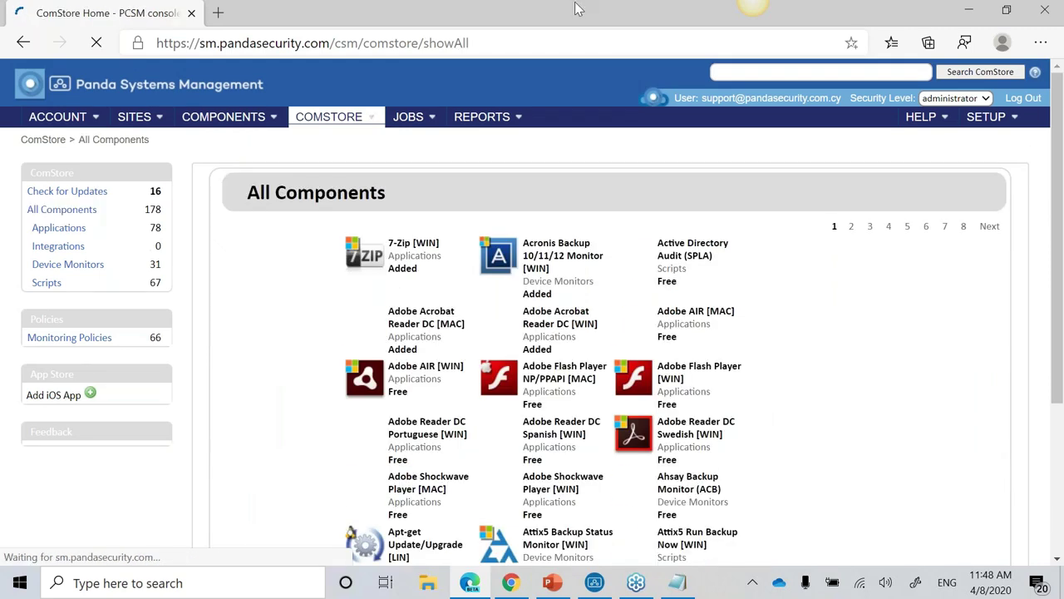
Step: Jump to page 5 of All Components and open the Notepad++ [WIN] details
scroll(695, 309, down, 3)
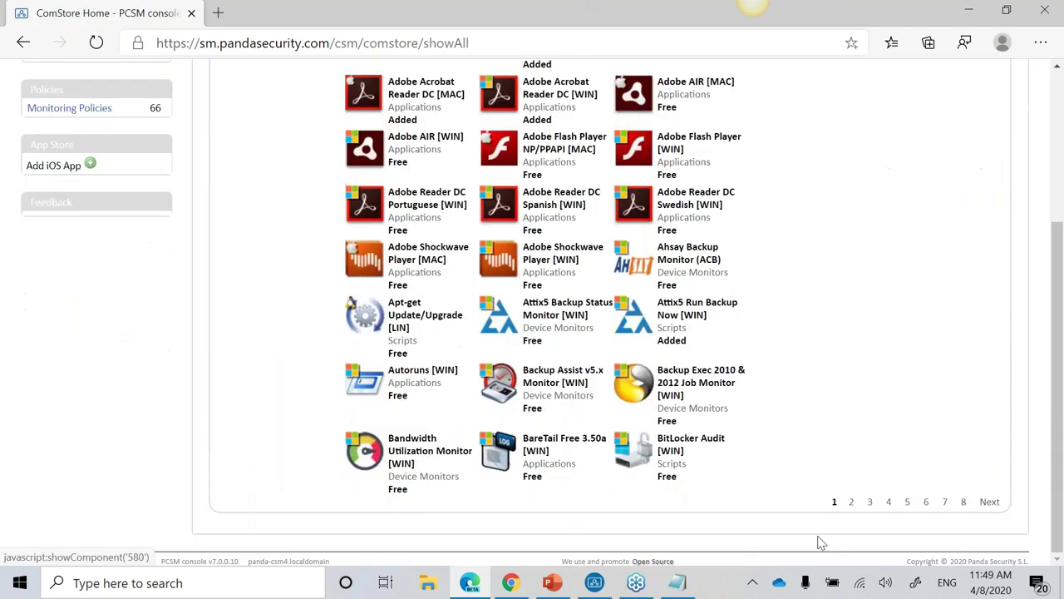
click(907, 502)
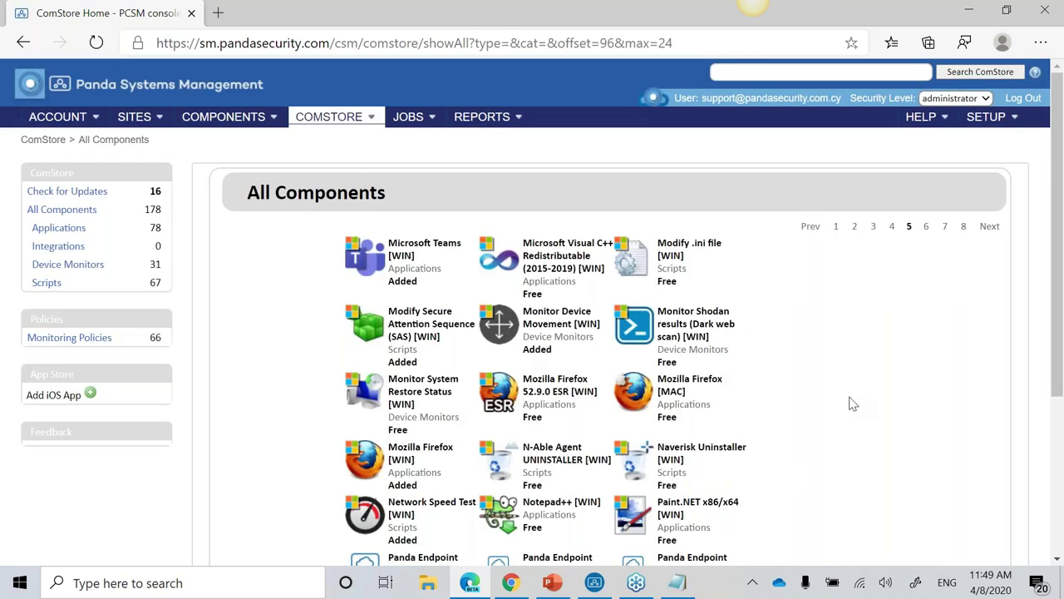
scroll(851, 404, down, 5)
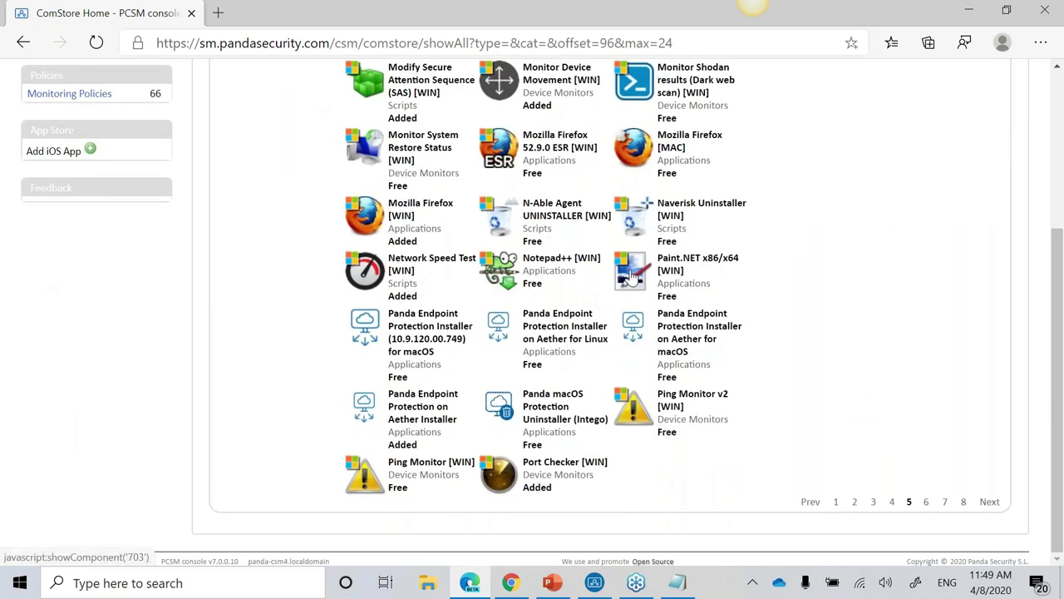
click(559, 276)
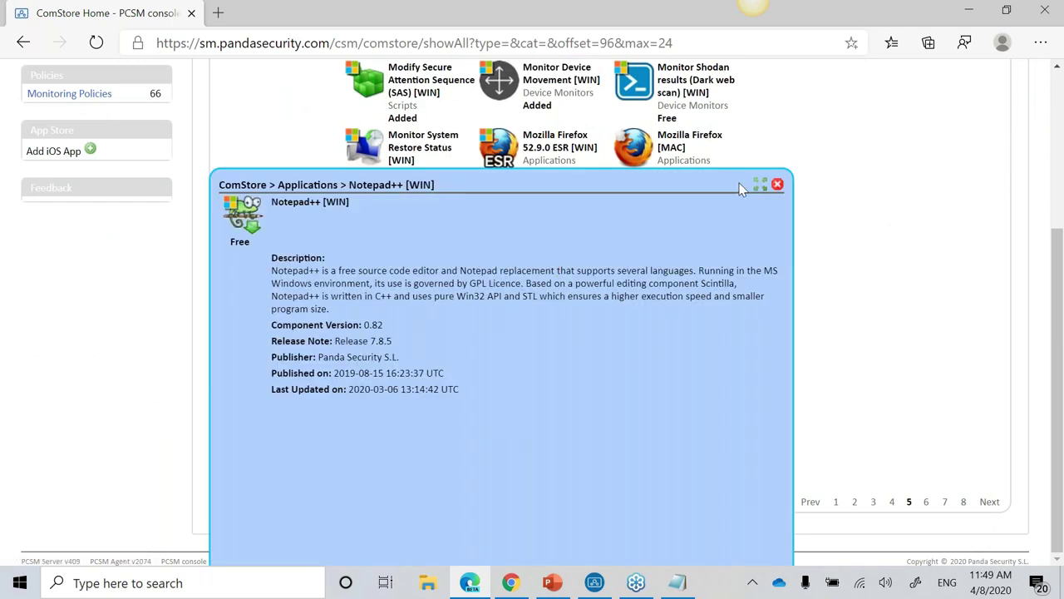
Step: Add Notepad++ [WIN] to the library, then list the 66 ComStore monitoring policies
click(681, 491)
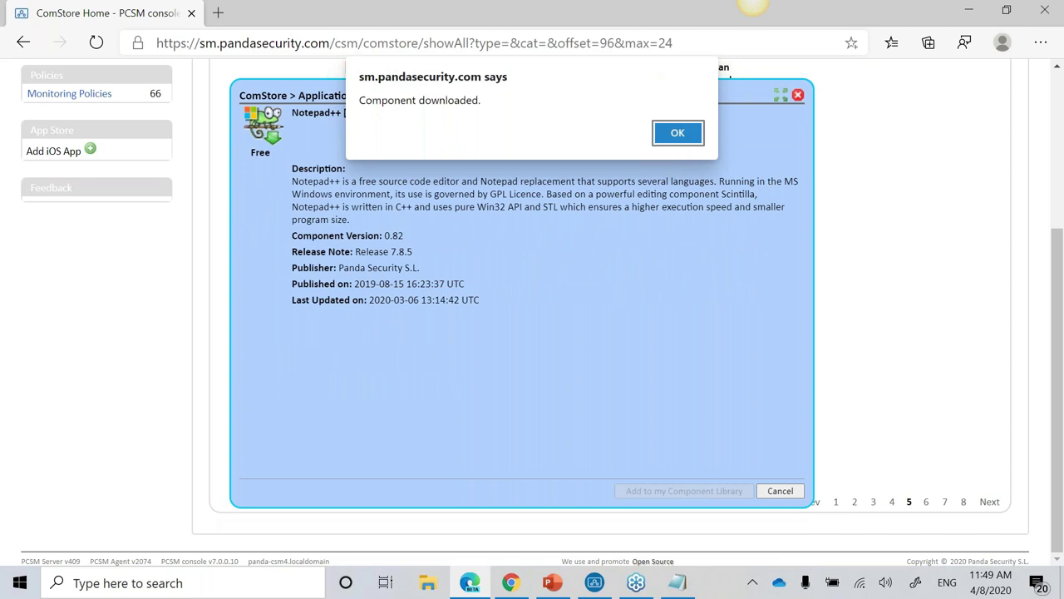
click(692, 130)
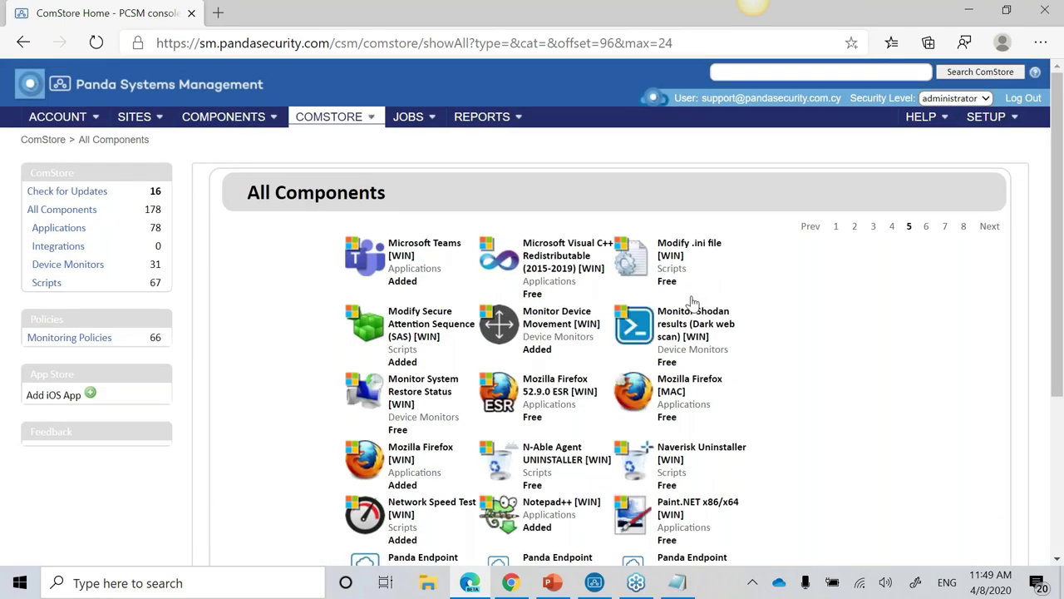
click(100, 337)
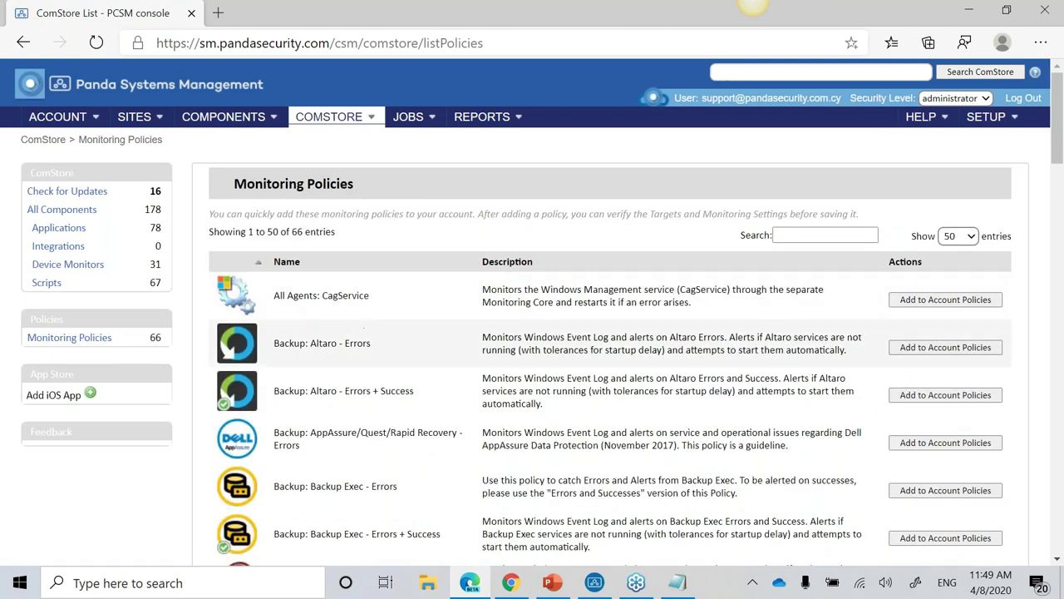
Step: Scroll through page 1 of monitoring policies past UPS Devices - APC, then load page 2 (entries 51–66)
scroll(331, 349, down, 2)
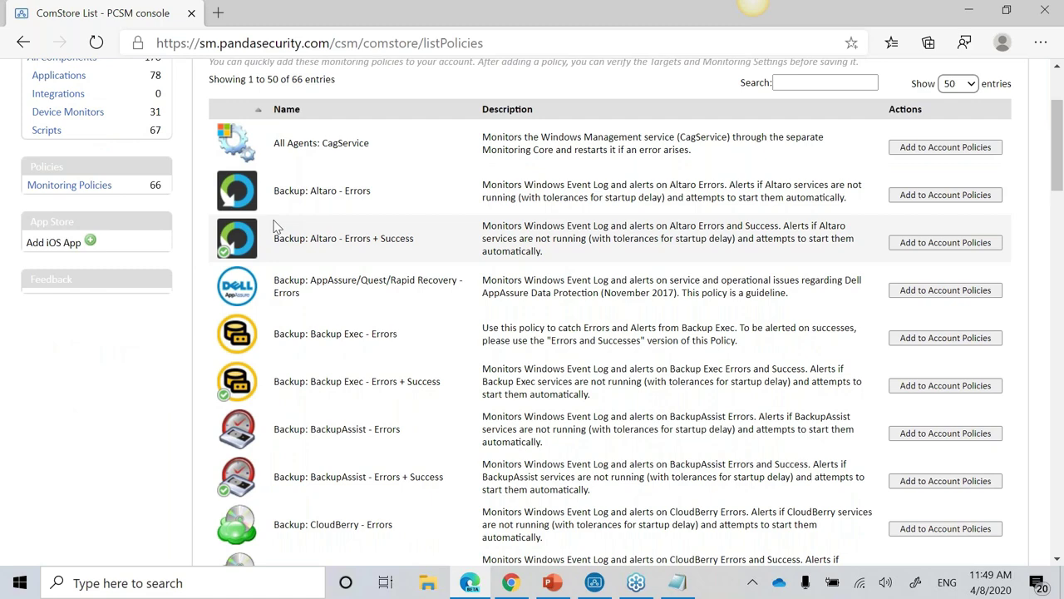
scroll(280, 242, down, 4)
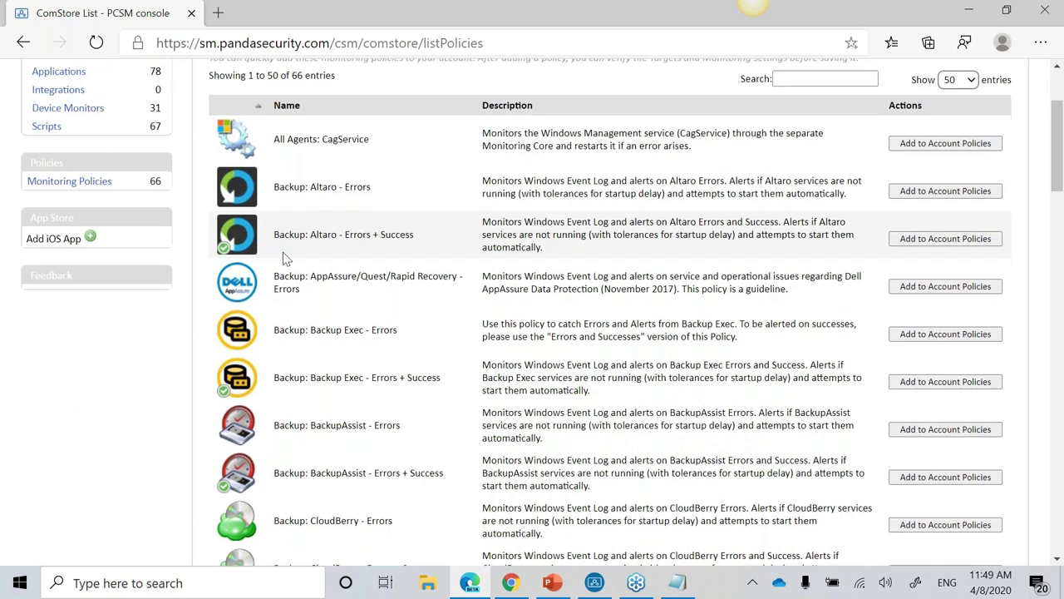
scroll(386, 313, down, 8)
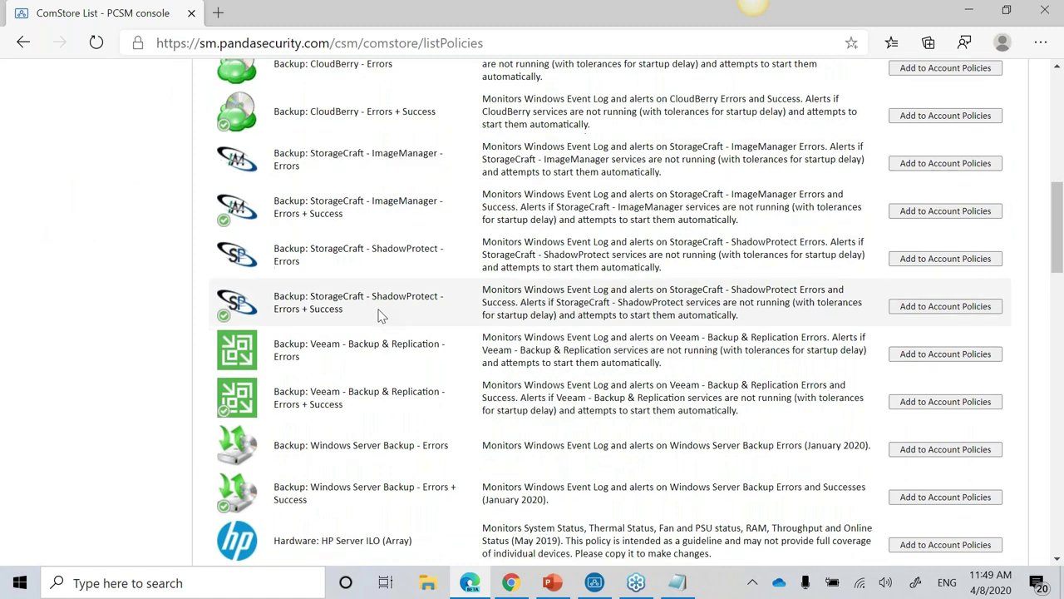
scroll(380, 314, down, 4)
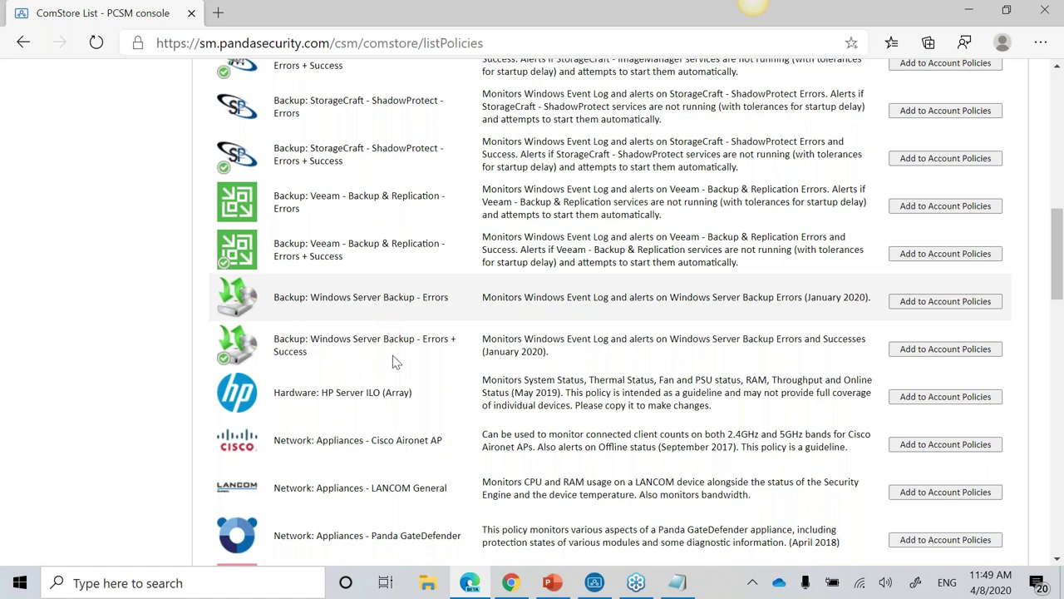
scroll(397, 363, down, 4)
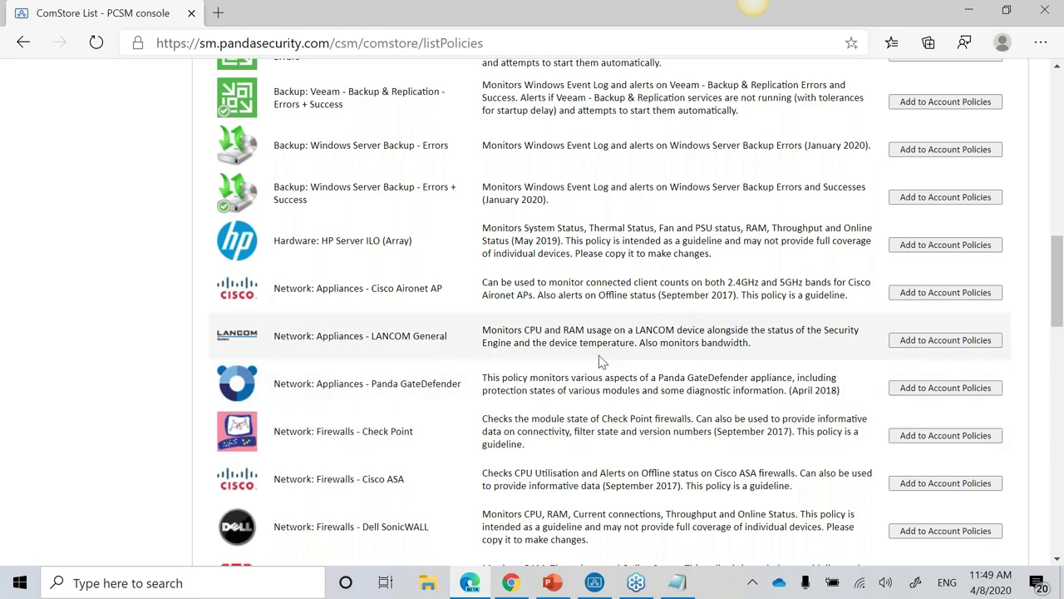
scroll(599, 355, down, 4)
scroll(530, 315, down, 8)
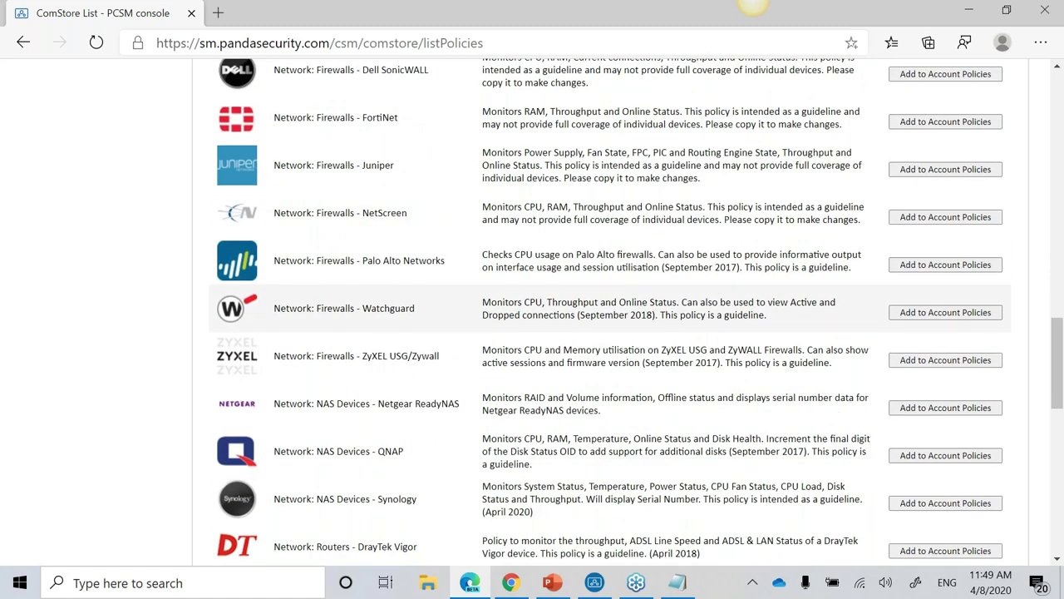
scroll(523, 329, down, 4)
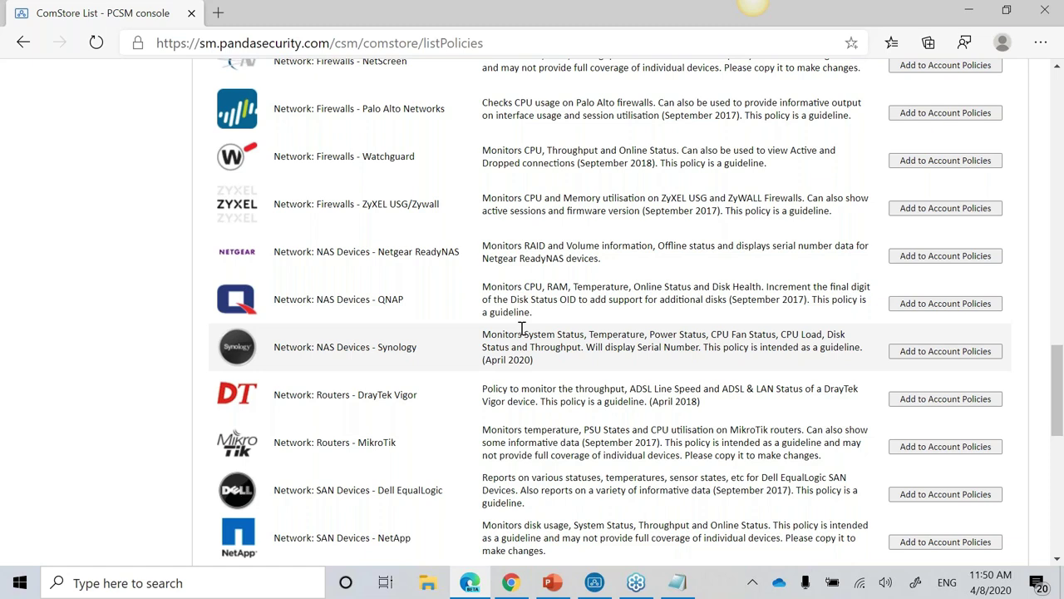
scroll(521, 329, down, 2)
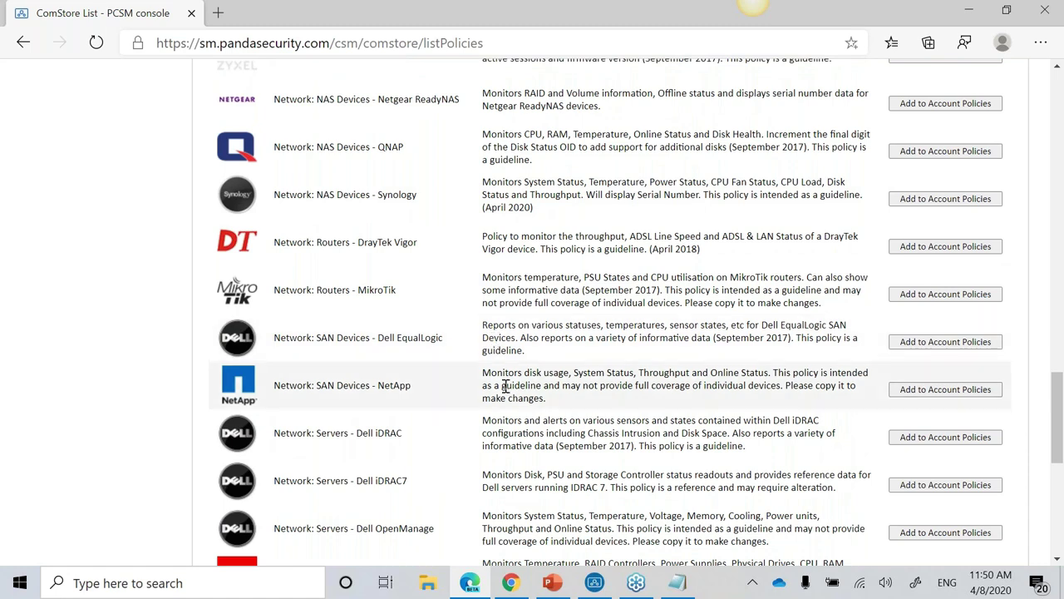
scroll(504, 383, down, 4)
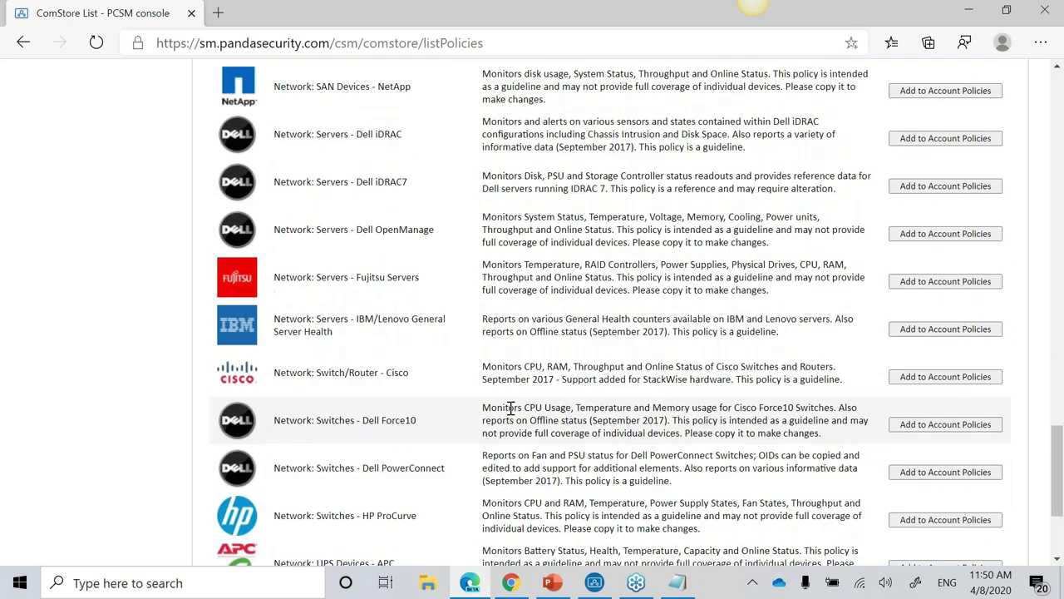
scroll(511, 409, down, 3)
drag(317, 362, 721, 389)
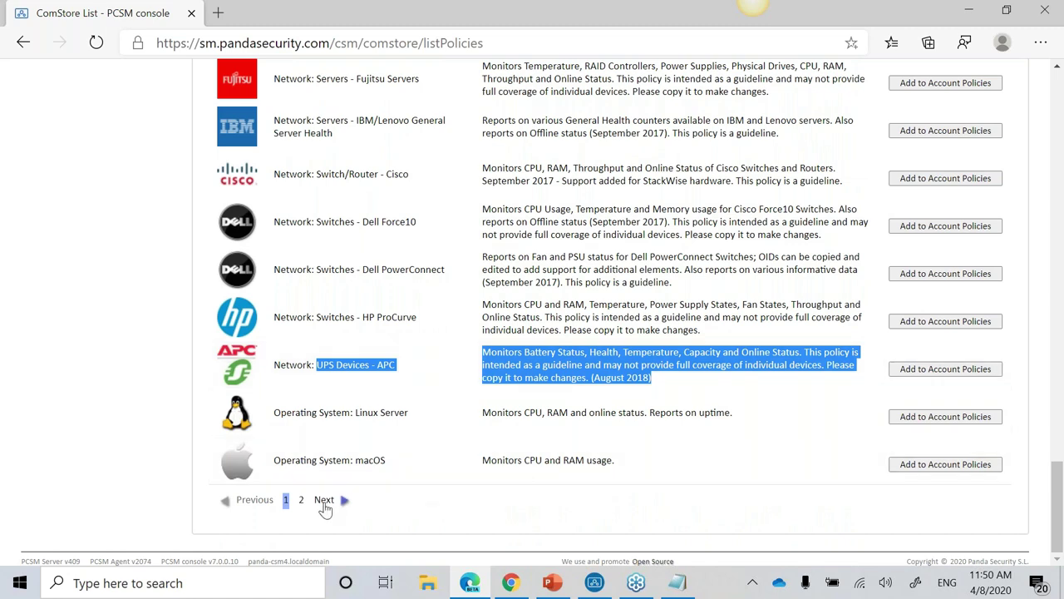
click(324, 501)
scroll(370, 494, up, 5)
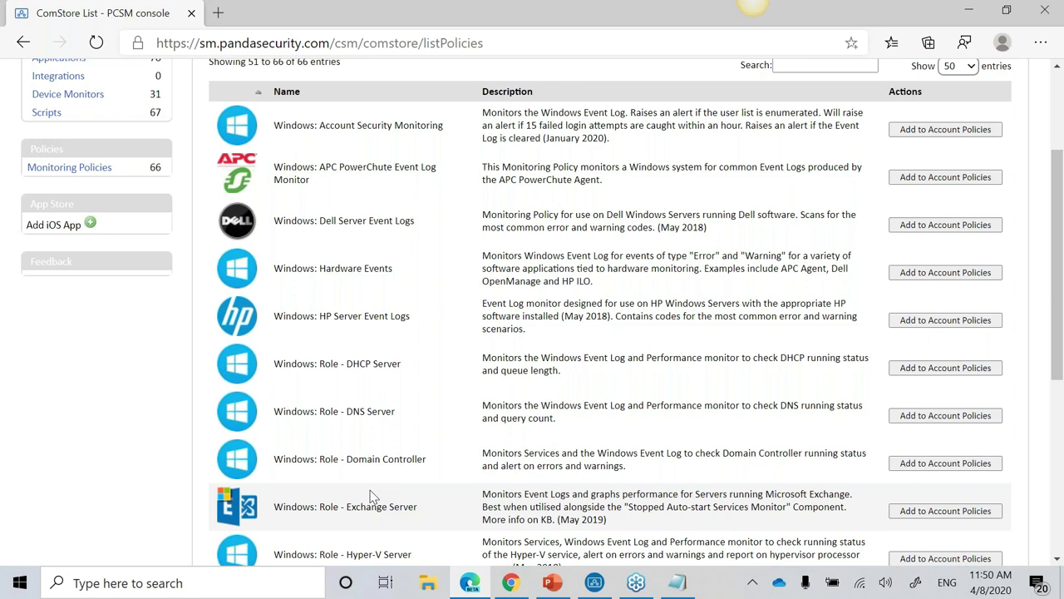
scroll(463, 444, down, 3)
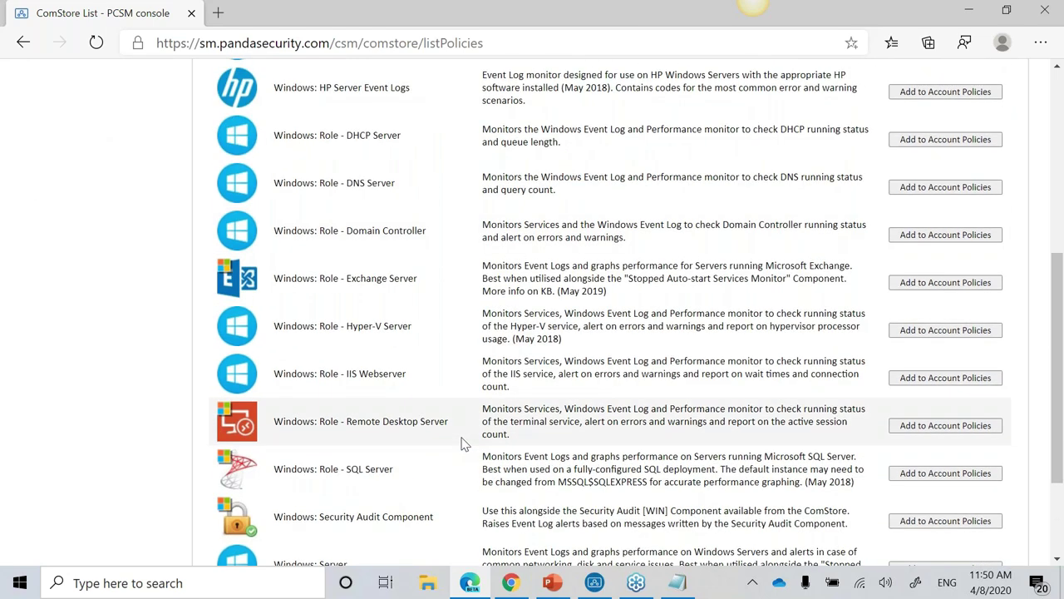
scroll(463, 444, up, 5)
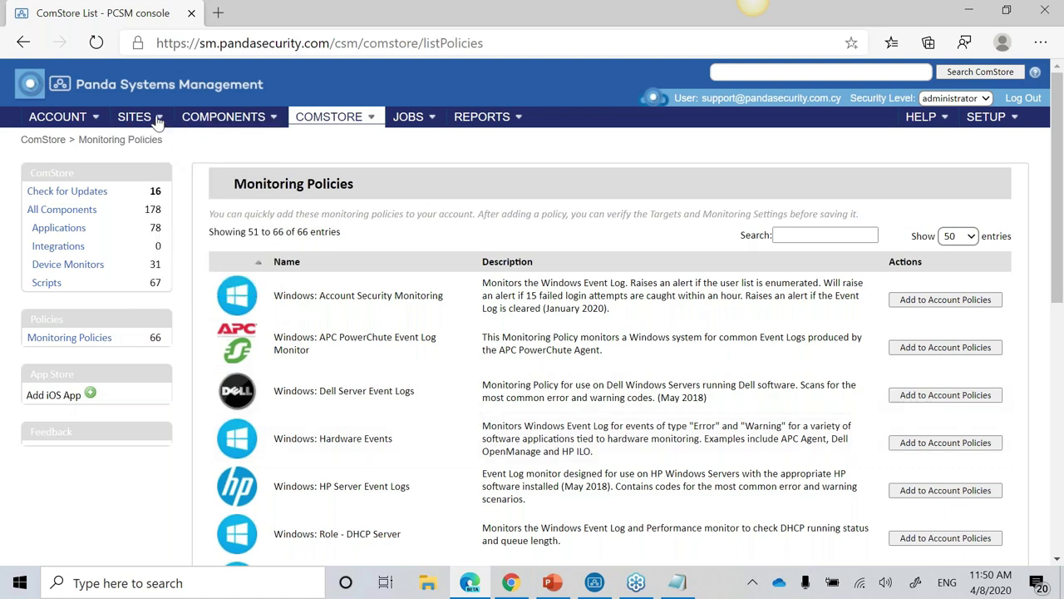
Step: Open the Nicosia Office site, view its devices, then return to the sites list
mouse_move(147, 123)
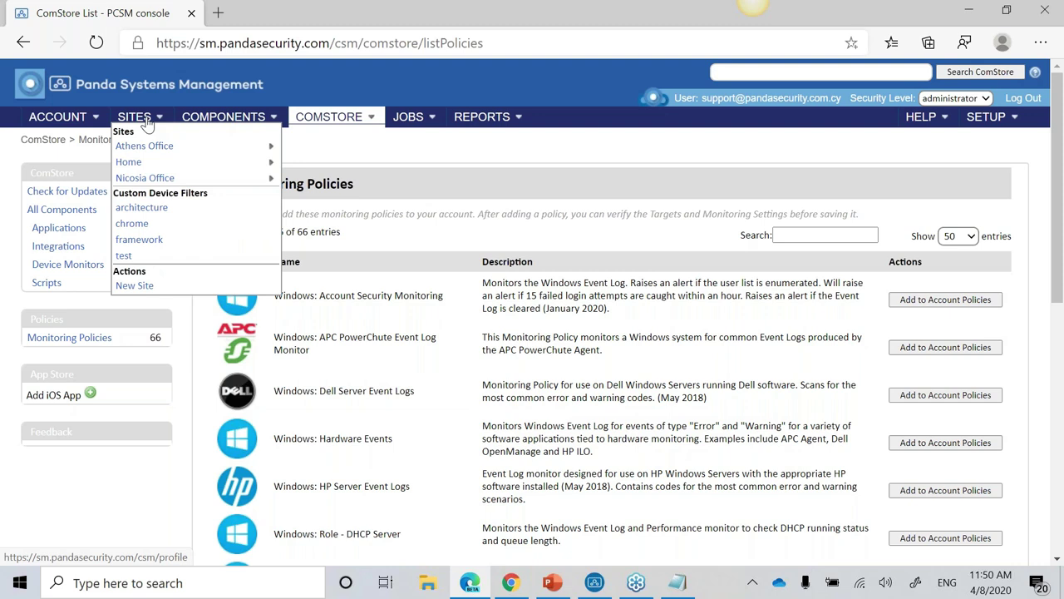
click(146, 123)
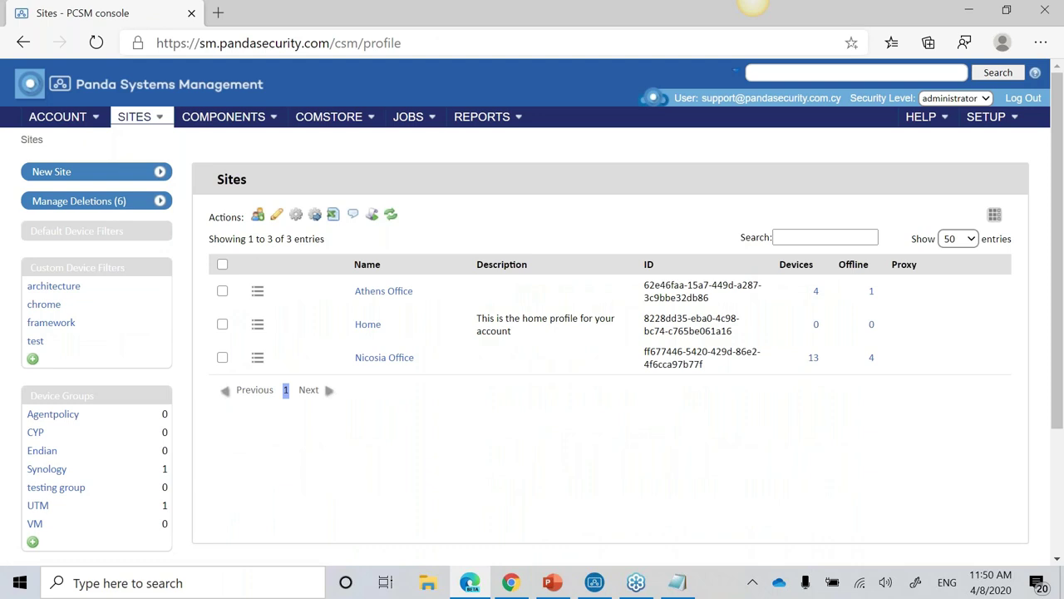
click(385, 359)
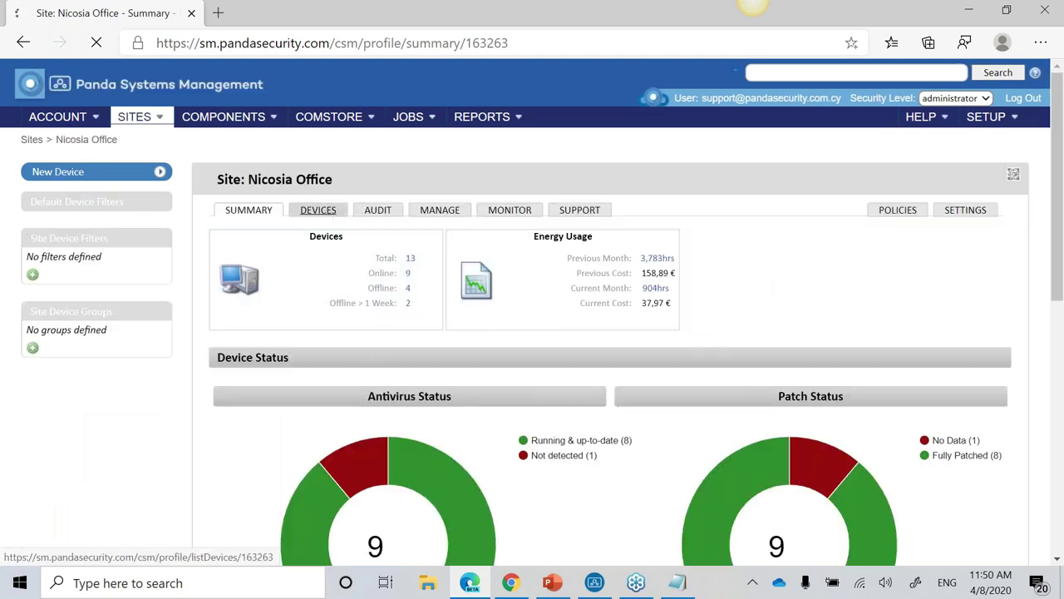
click(317, 209)
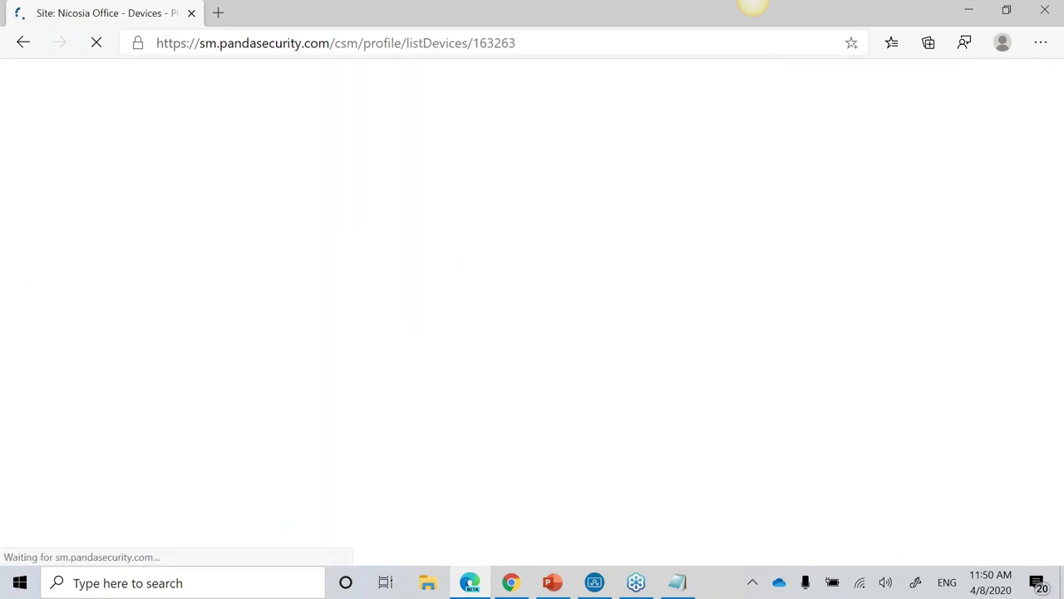
click(141, 123)
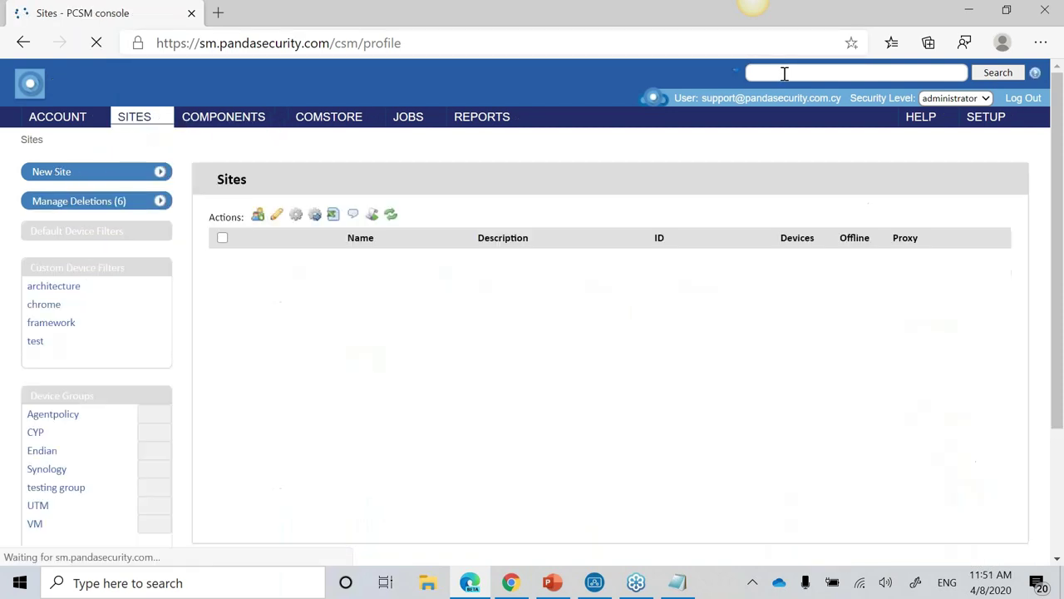
Step: Search the console for the user's username to find their two Windows 10 devices
click(784, 73)
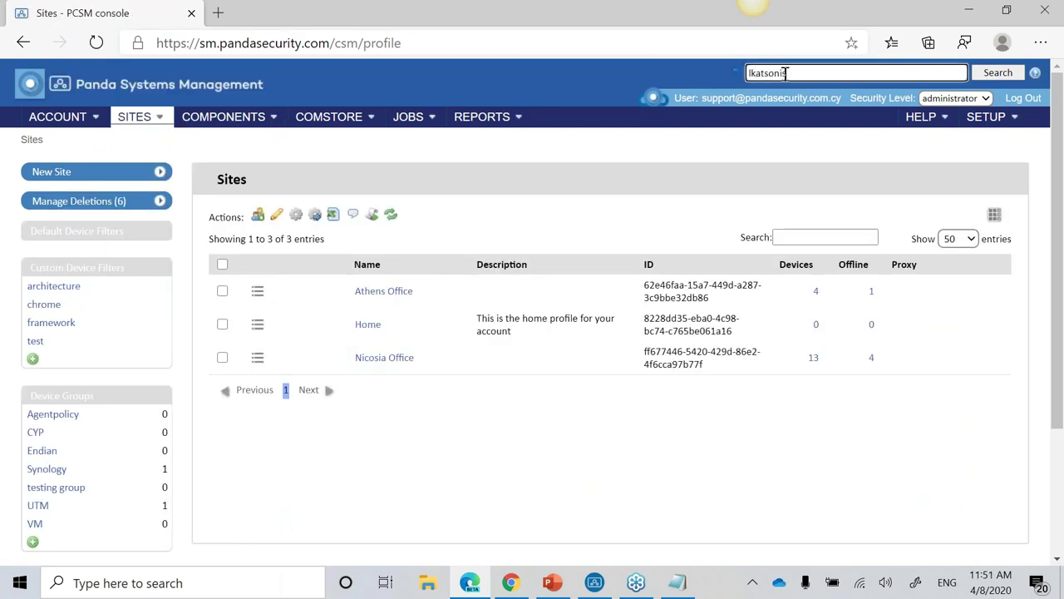
key(Return)
Step: Schedule a new job named 'test installation' for the first matching device
click(222, 274)
click(371, 230)
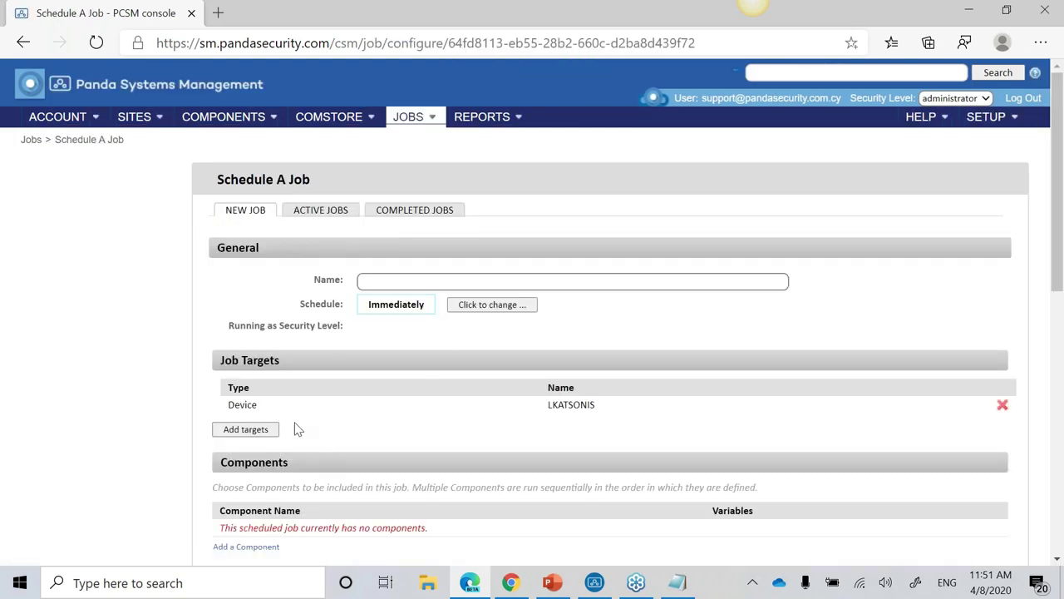
click(418, 283)
text(te)
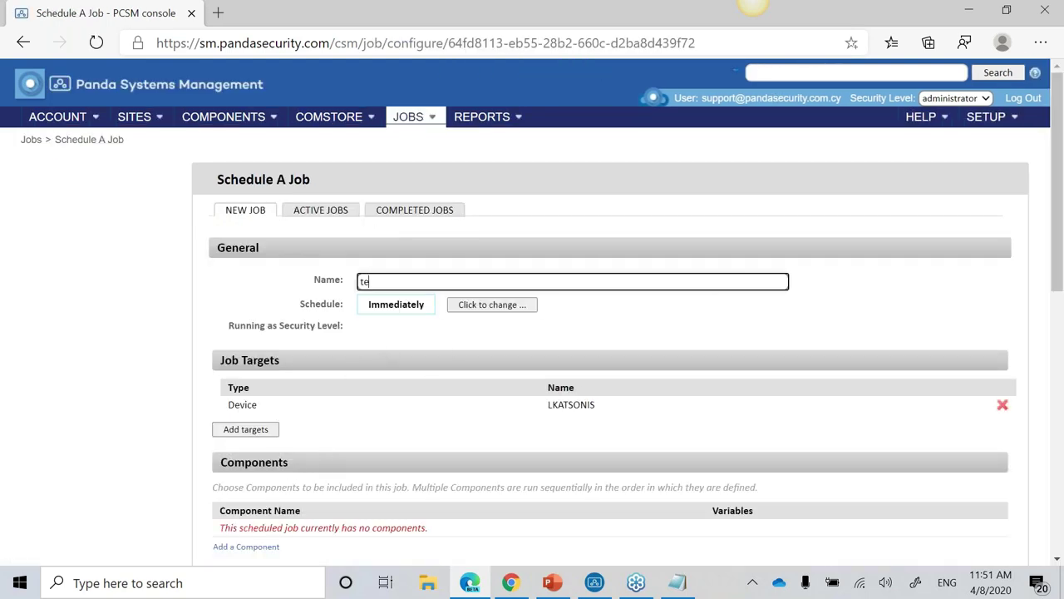
text(st installation)
Step: Add the Microsoft Teams [WIN] component to the job
scroll(319, 527, down, 1)
click(250, 501)
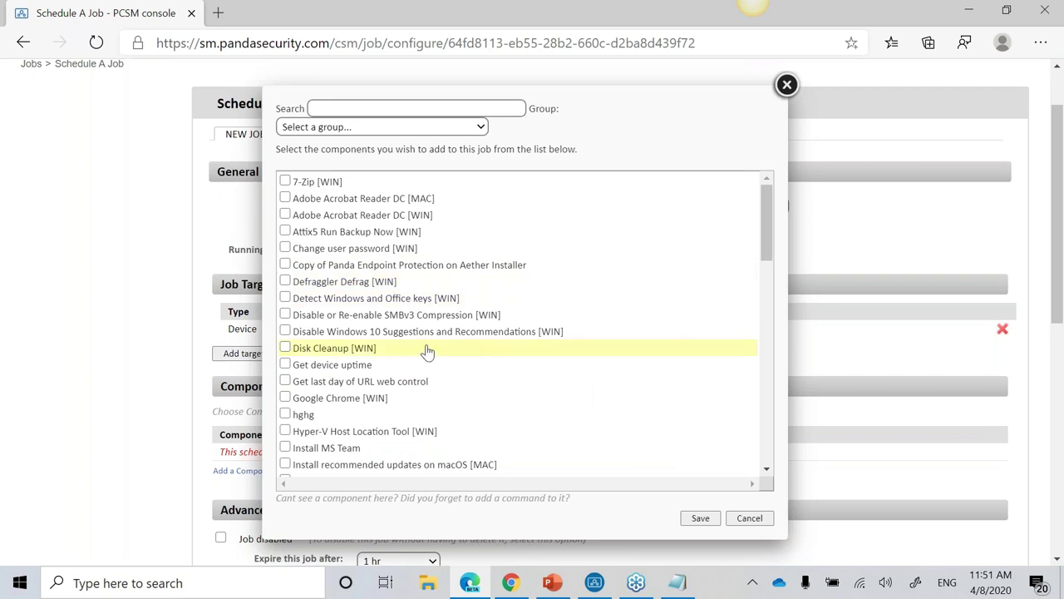
scroll(426, 351, up, 2)
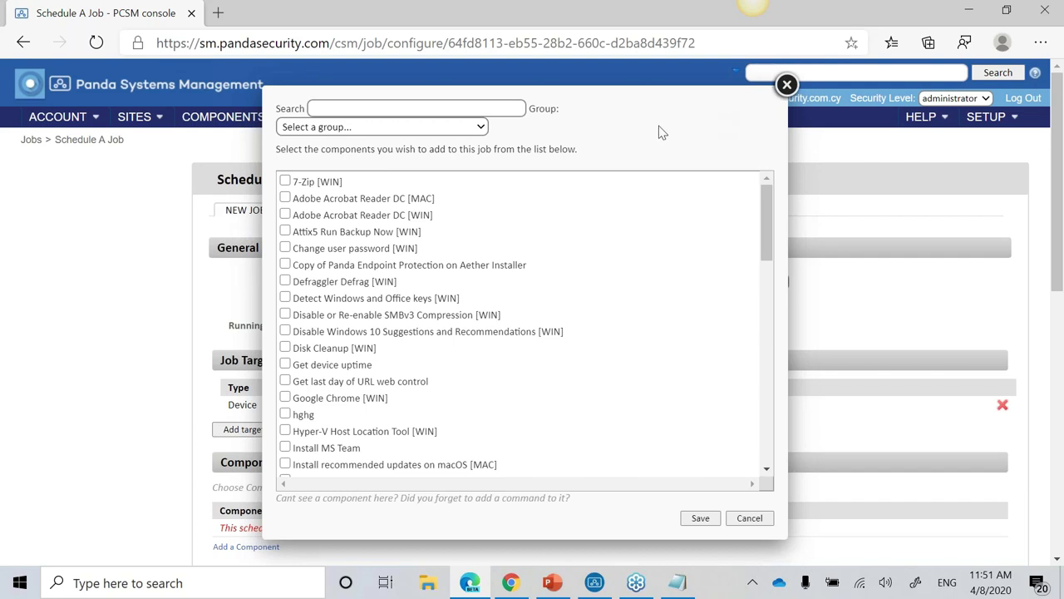
scroll(559, 332, down, 3)
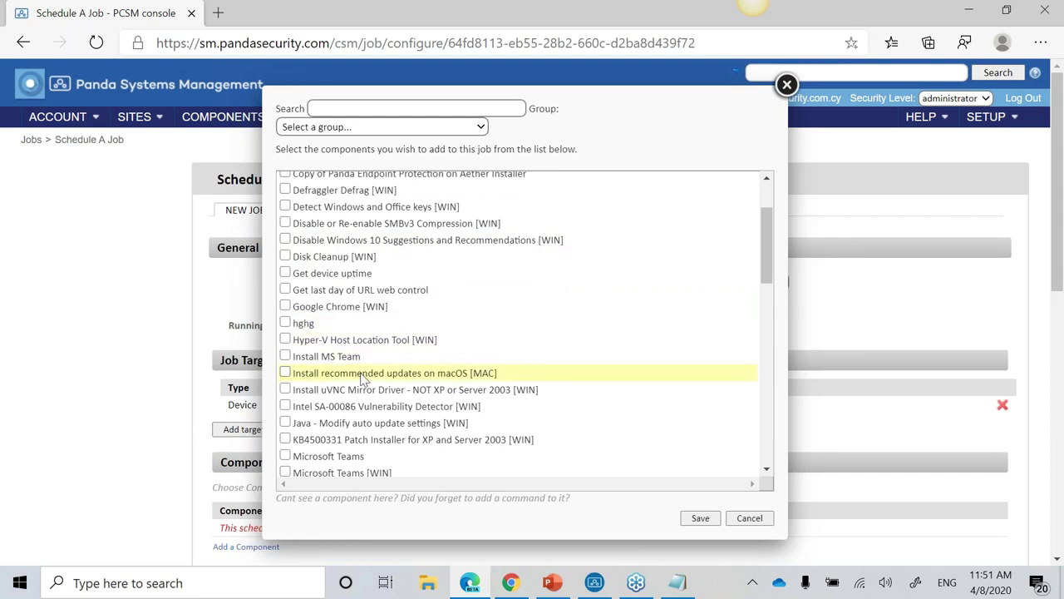
scroll(283, 362, down, 2)
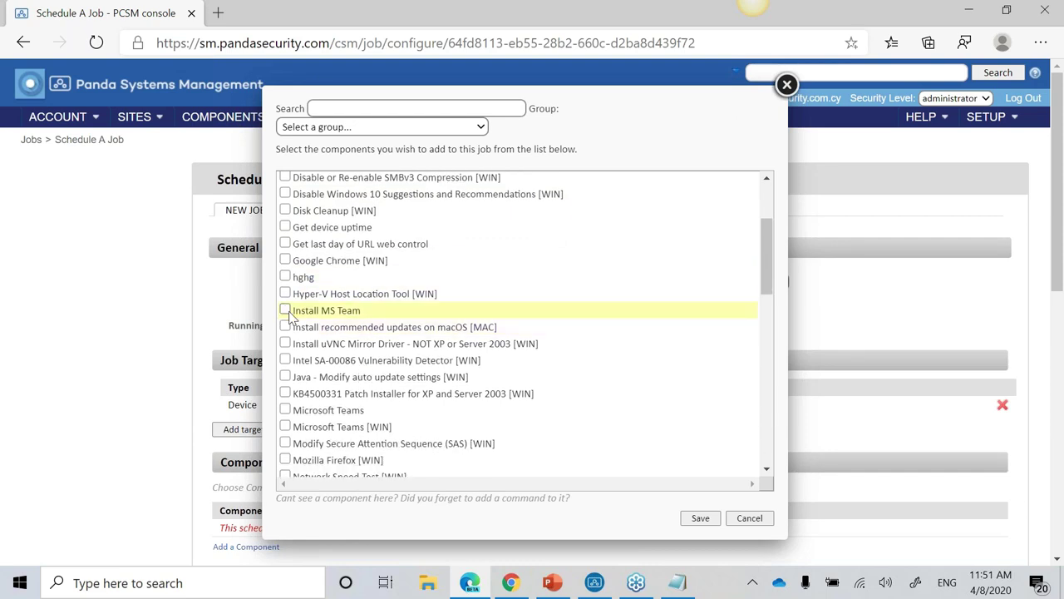
click(286, 426)
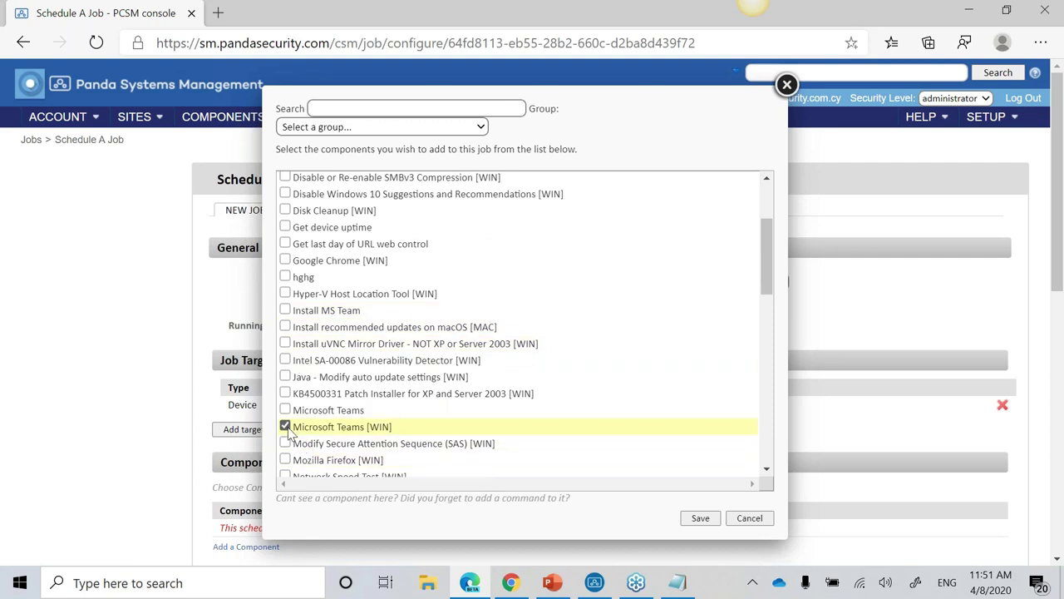
click(700, 518)
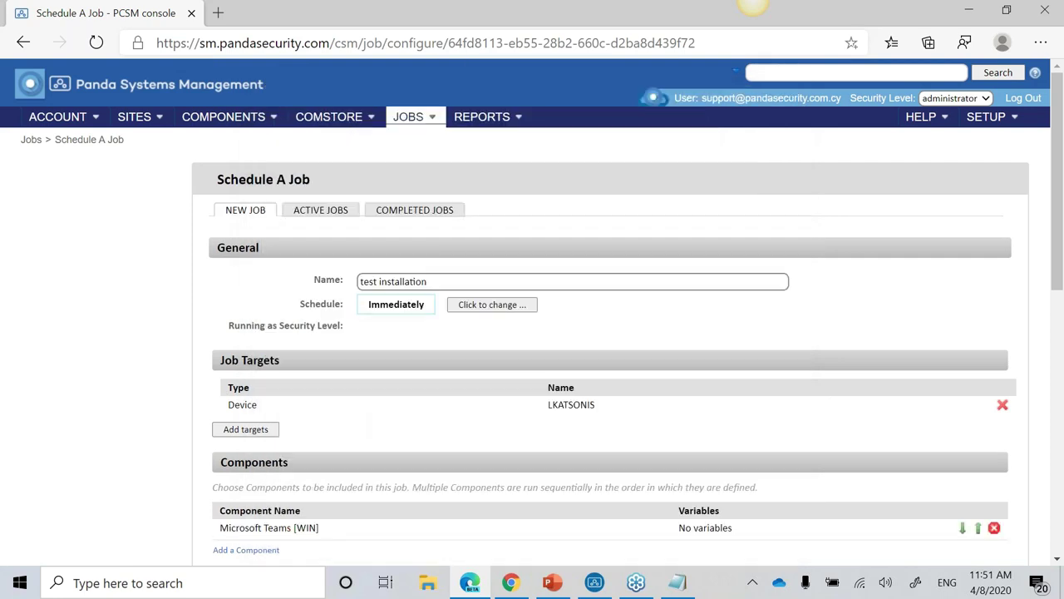
Step: Save the job and confirm running it now
scroll(119, 258, down, 3)
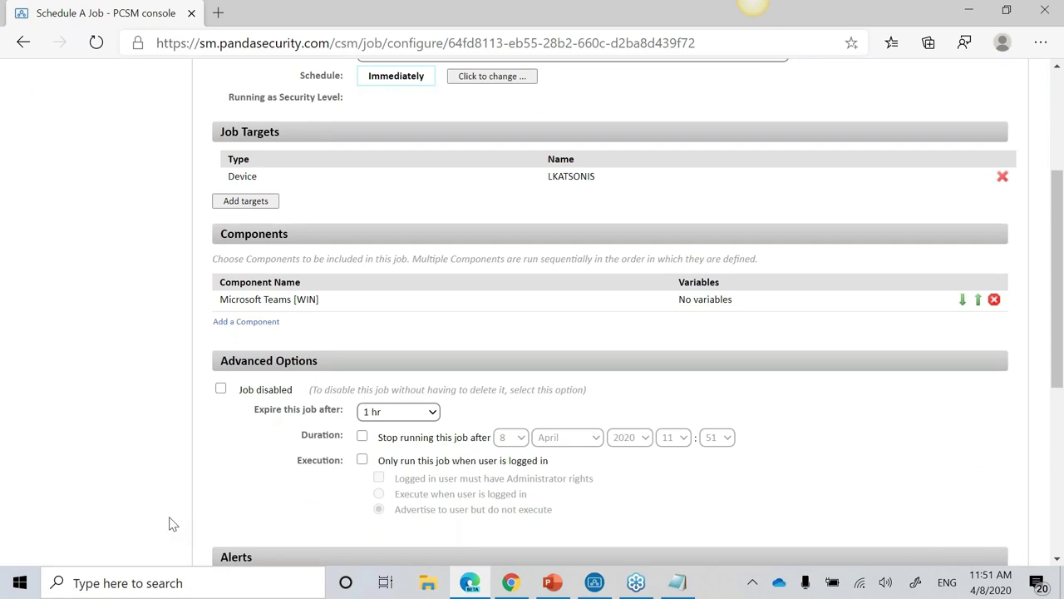
scroll(169, 524, down, 4)
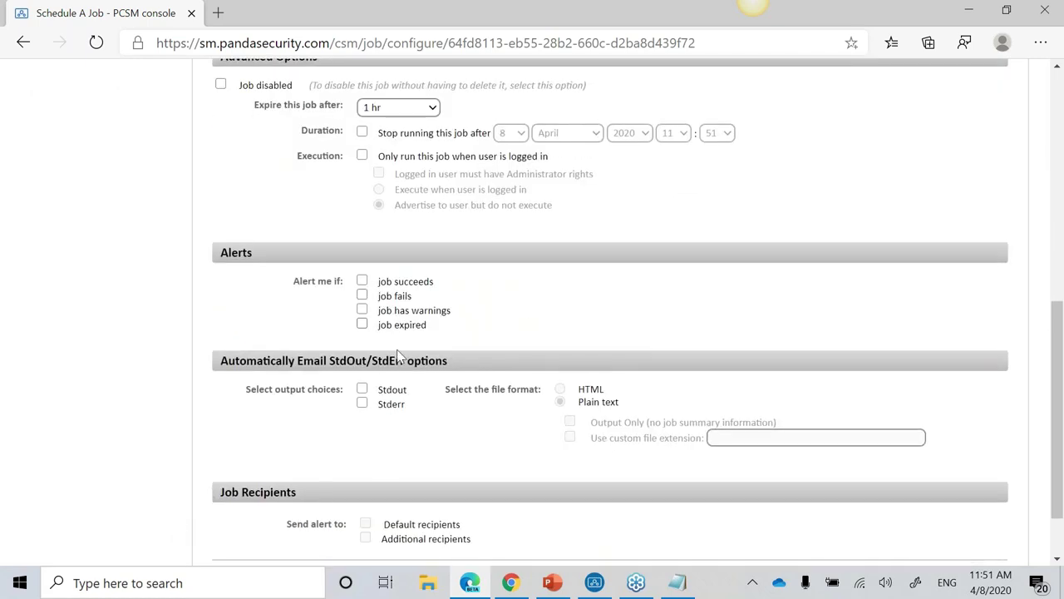
scroll(894, 533, down, 1)
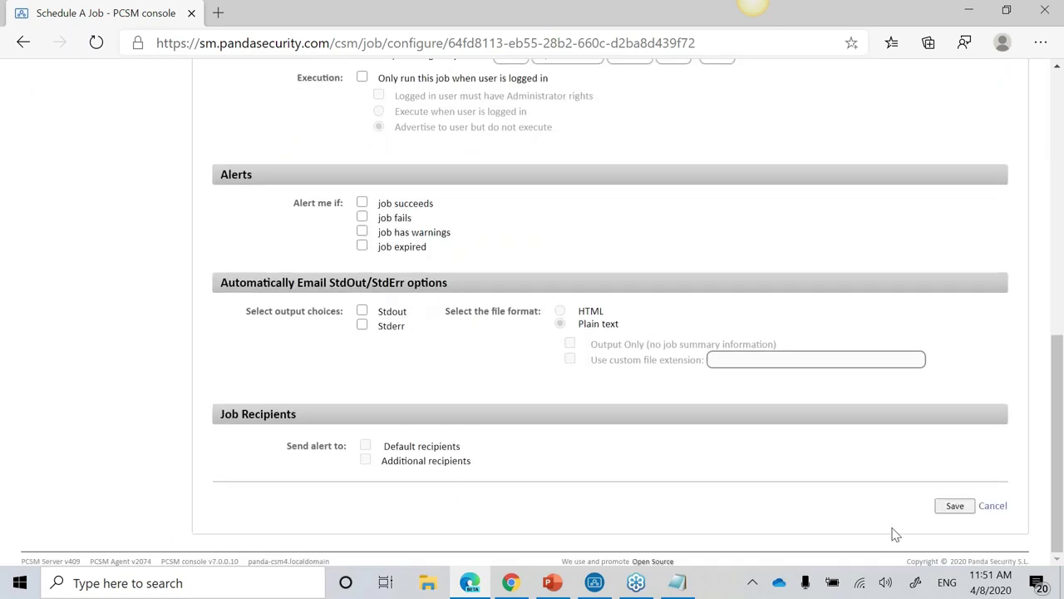
click(955, 506)
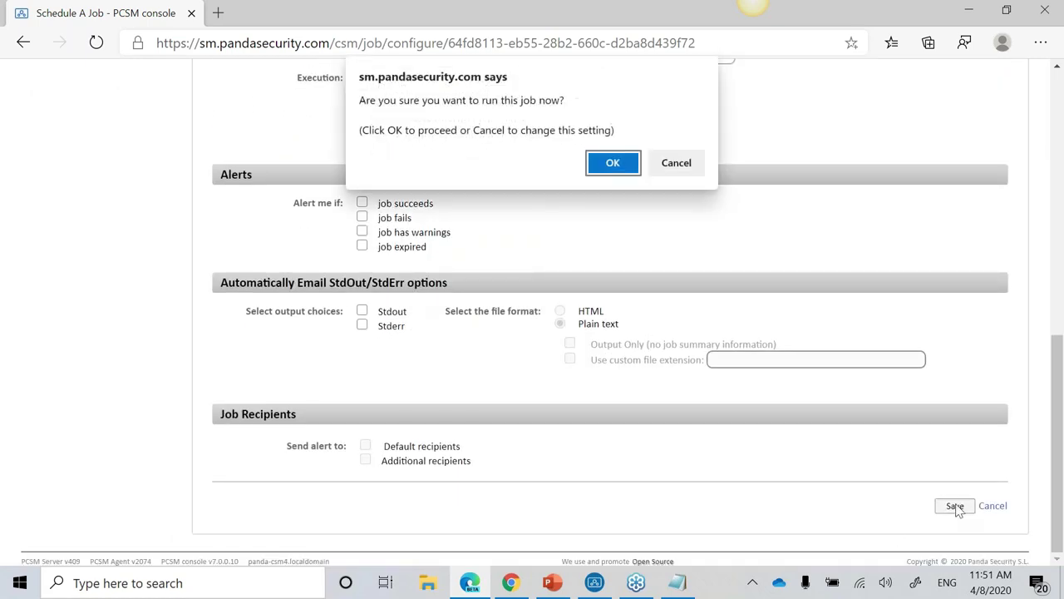
click(612, 163)
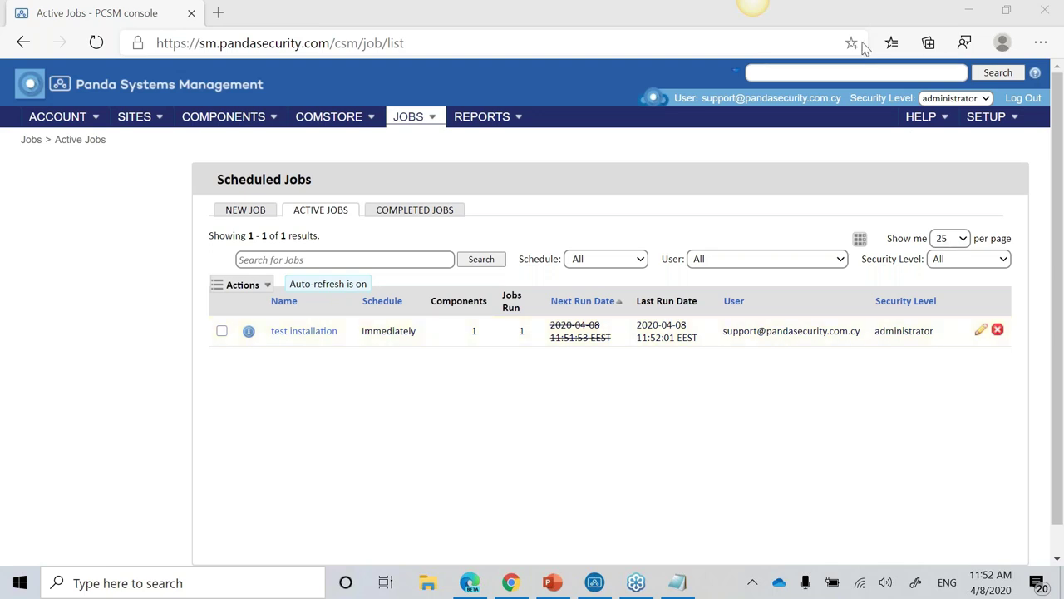
Step: Open the completed Microsoft Teams quick job, view its Stdout, and close the popup
click(440, 217)
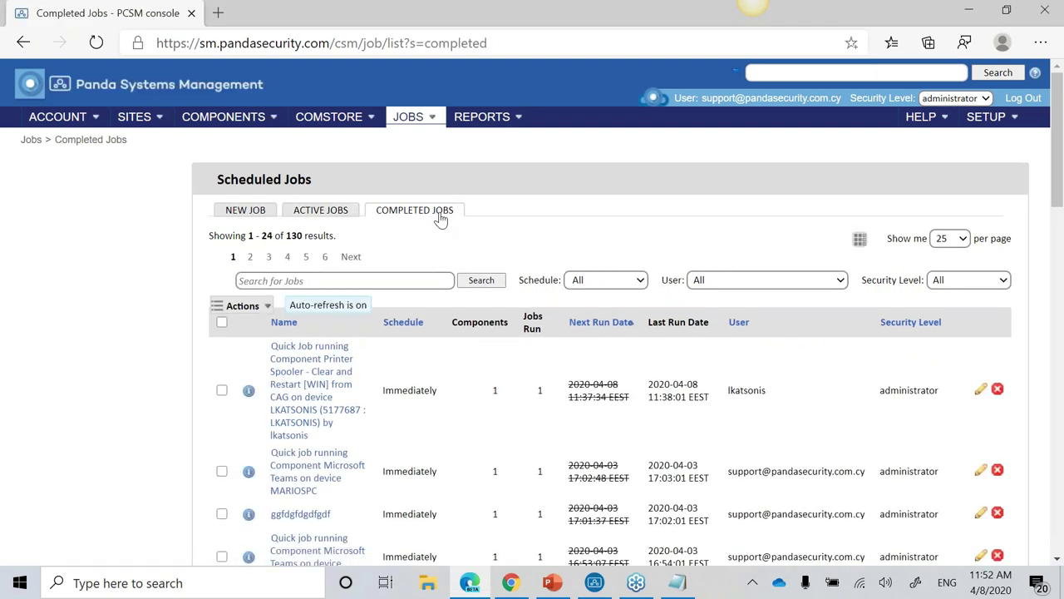
scroll(470, 393, down, 3)
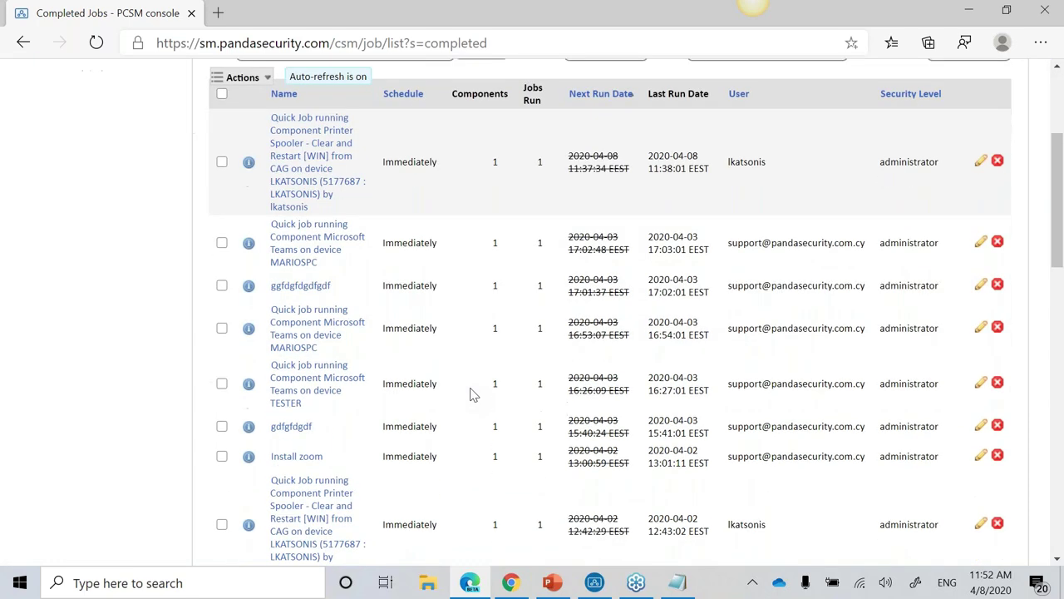
triple_click(312, 325)
triple_click(307, 241)
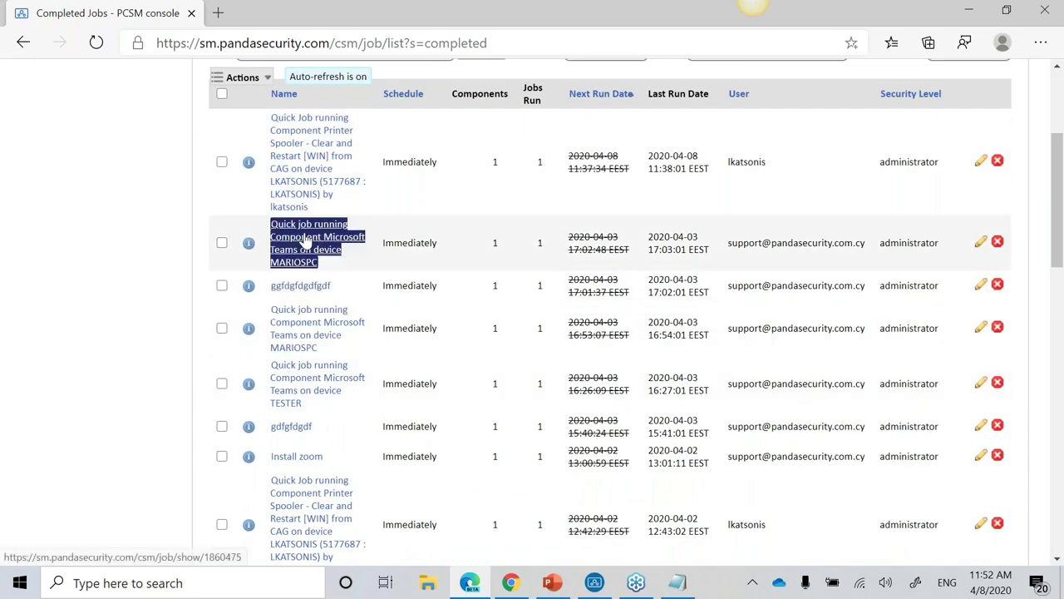
click(321, 260)
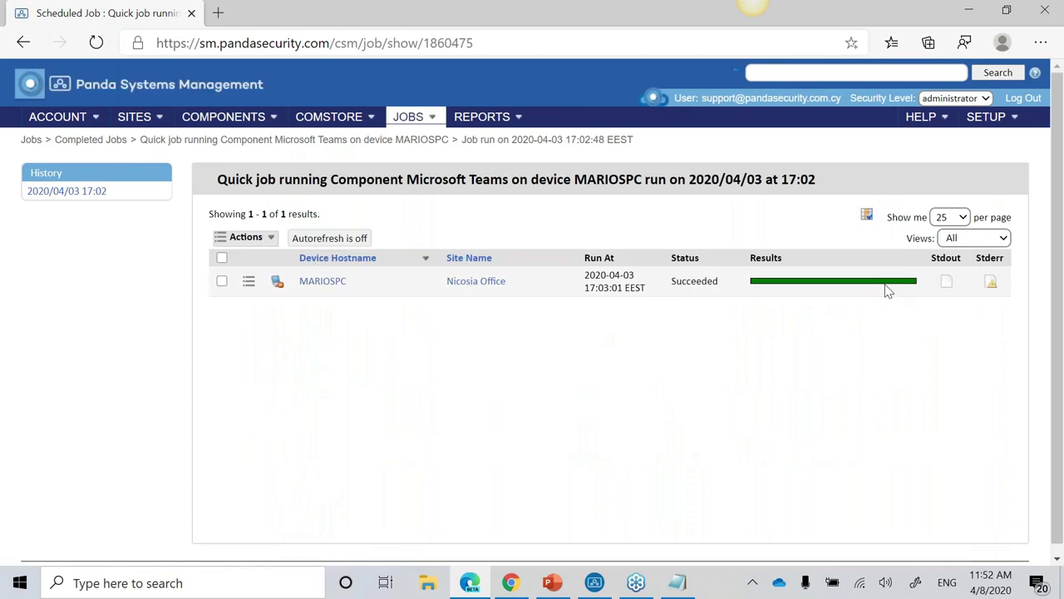
click(947, 288)
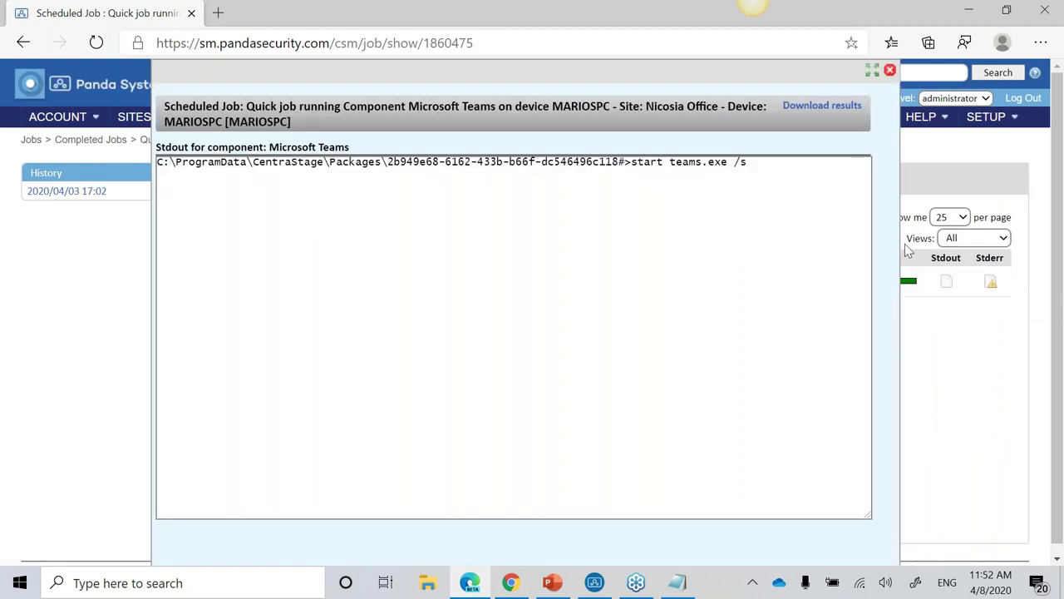
click(890, 73)
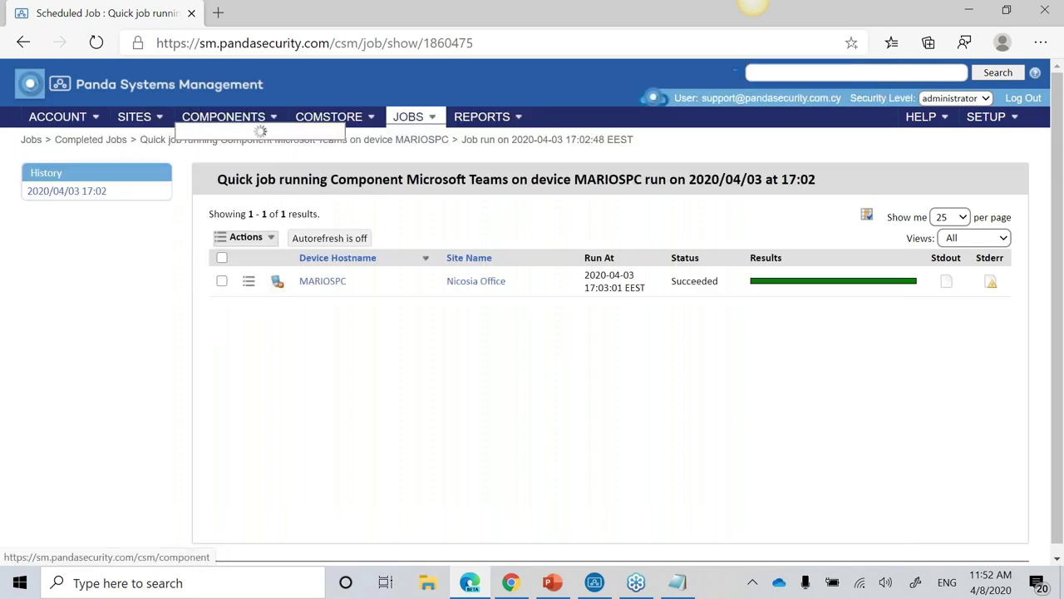
Step: Start a New Component with category Scripts and name 'Script installation', then save it
mouse_move(261, 124)
click(241, 121)
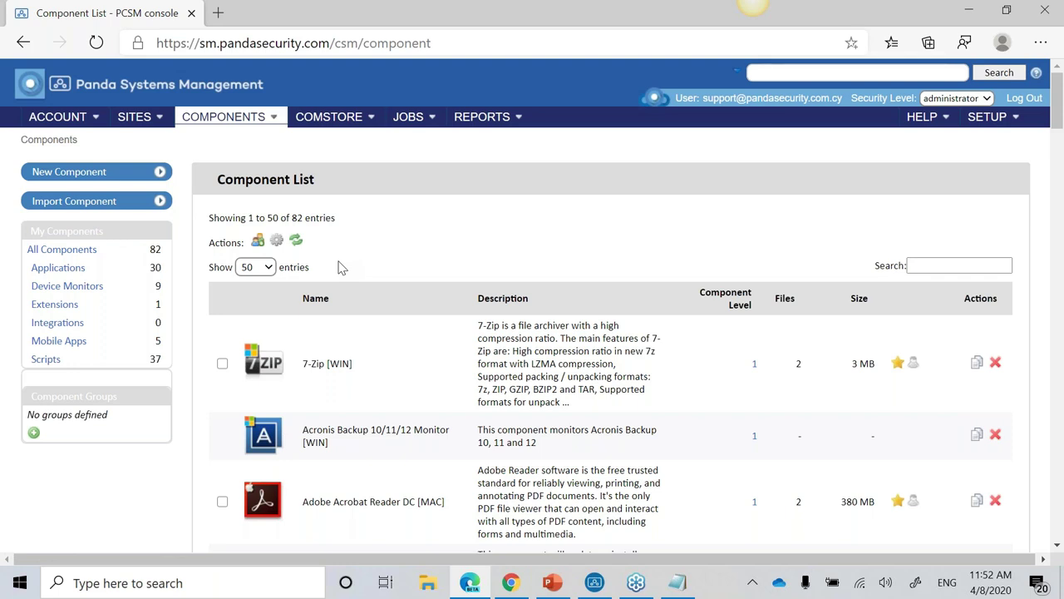
click(89, 171)
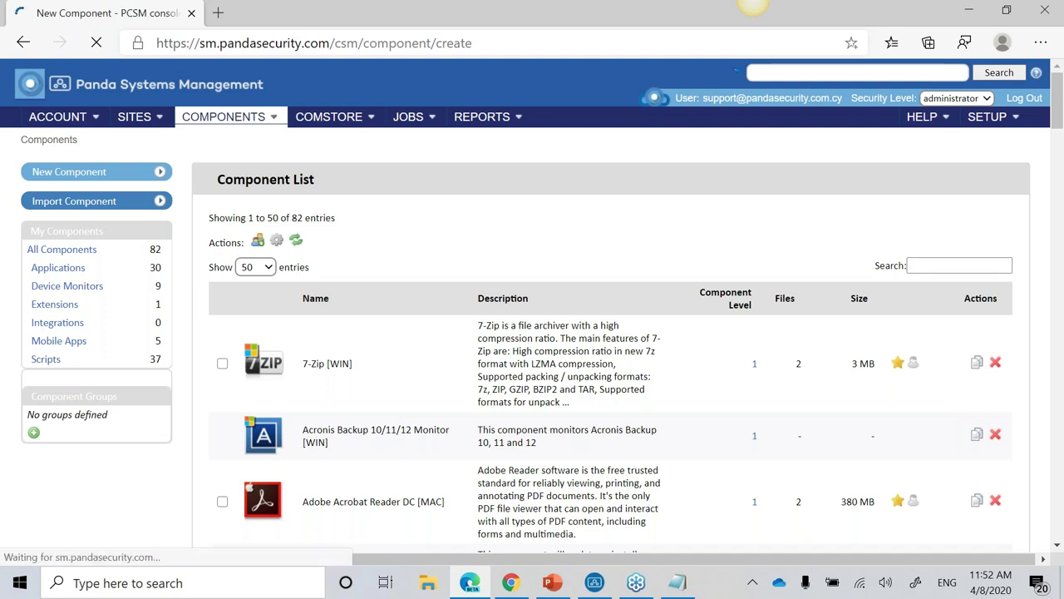
click(391, 271)
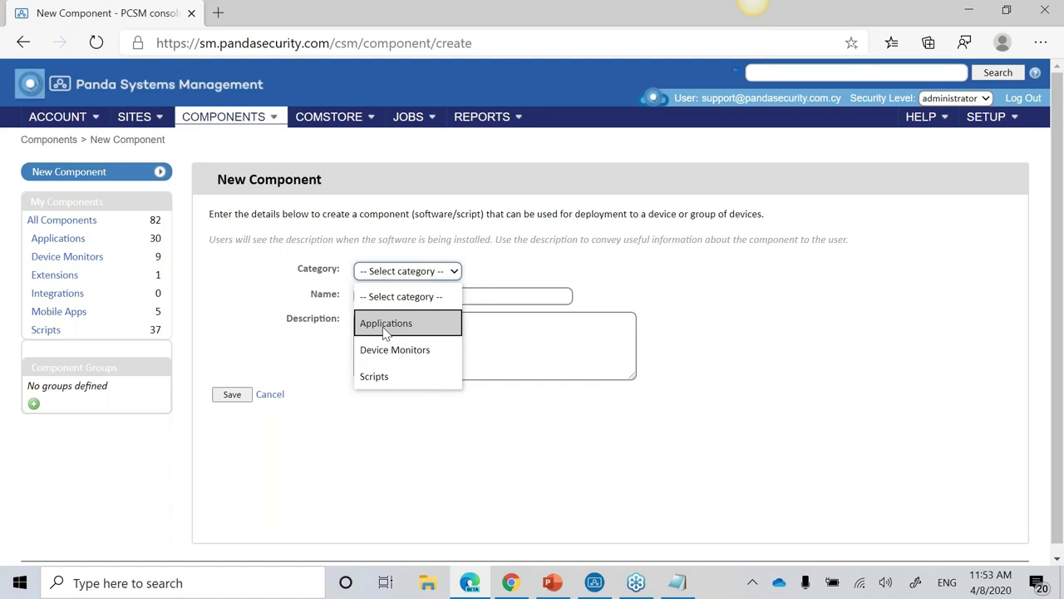
click(392, 379)
click(441, 299)
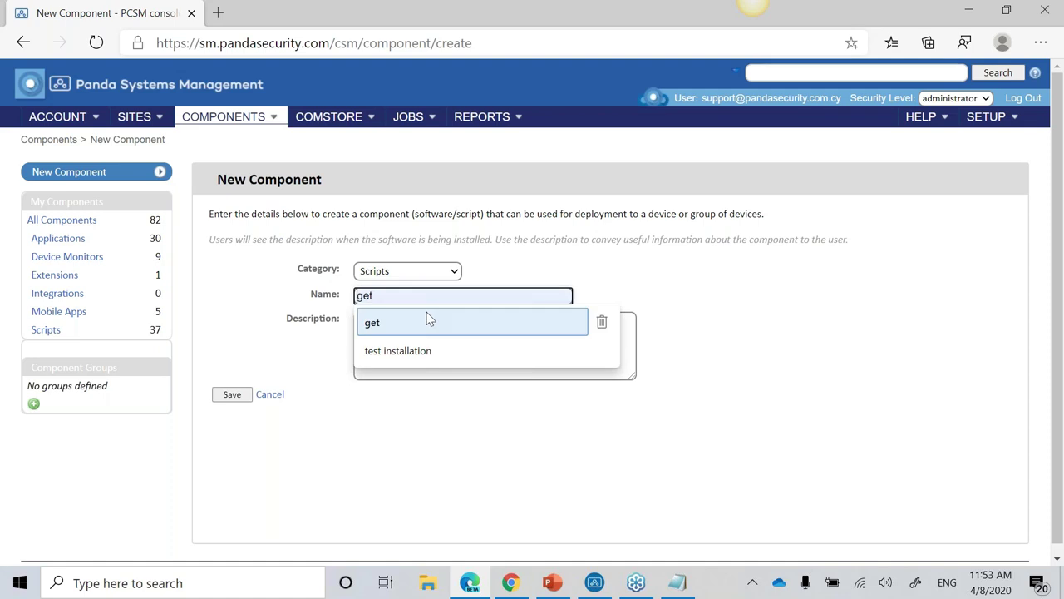
text(Script )
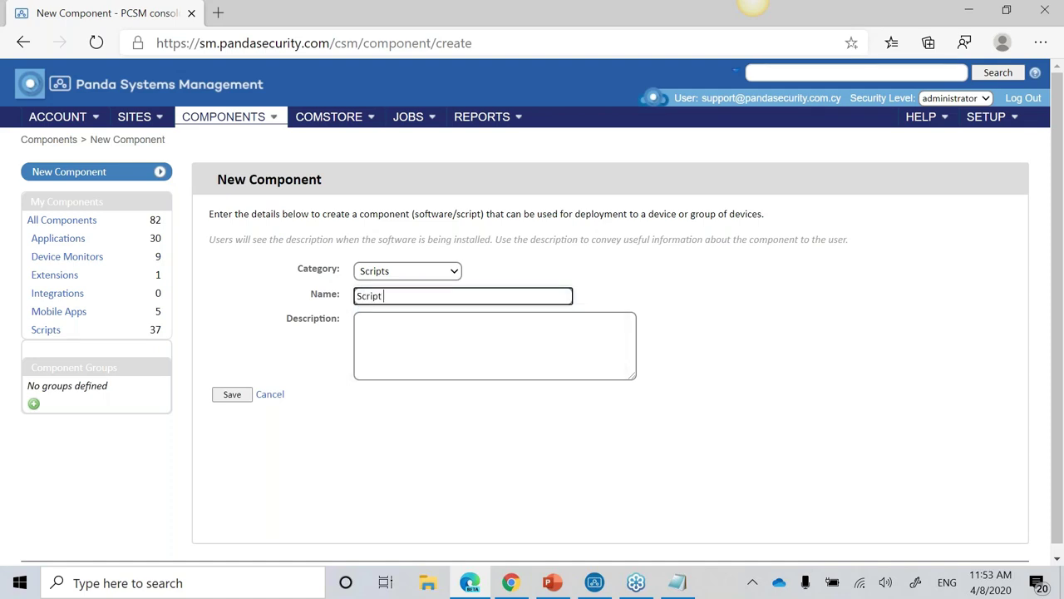
text(installation)
click(242, 396)
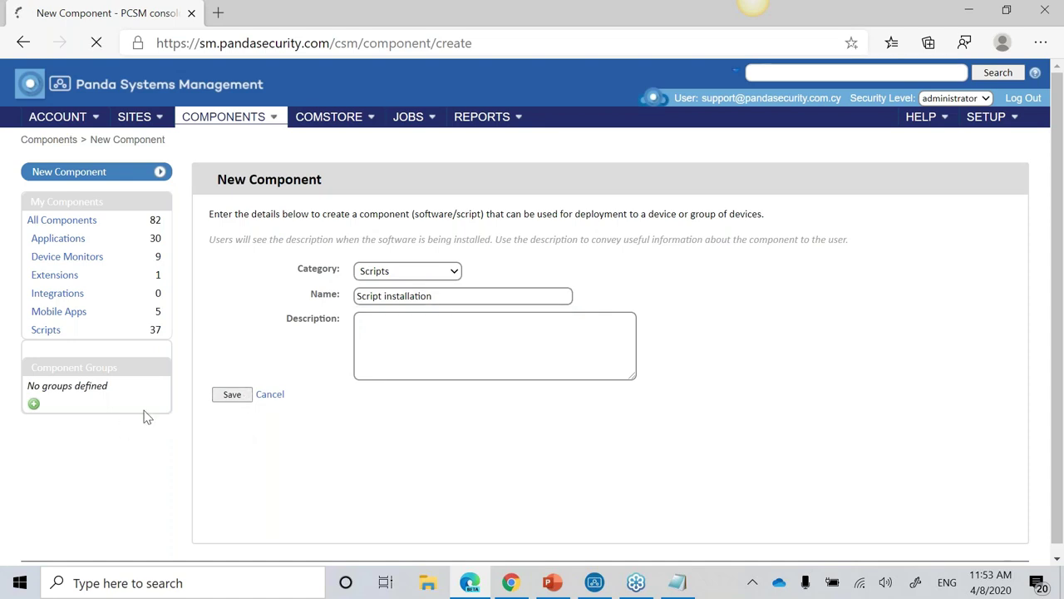
scroll(439, 316, down, 5)
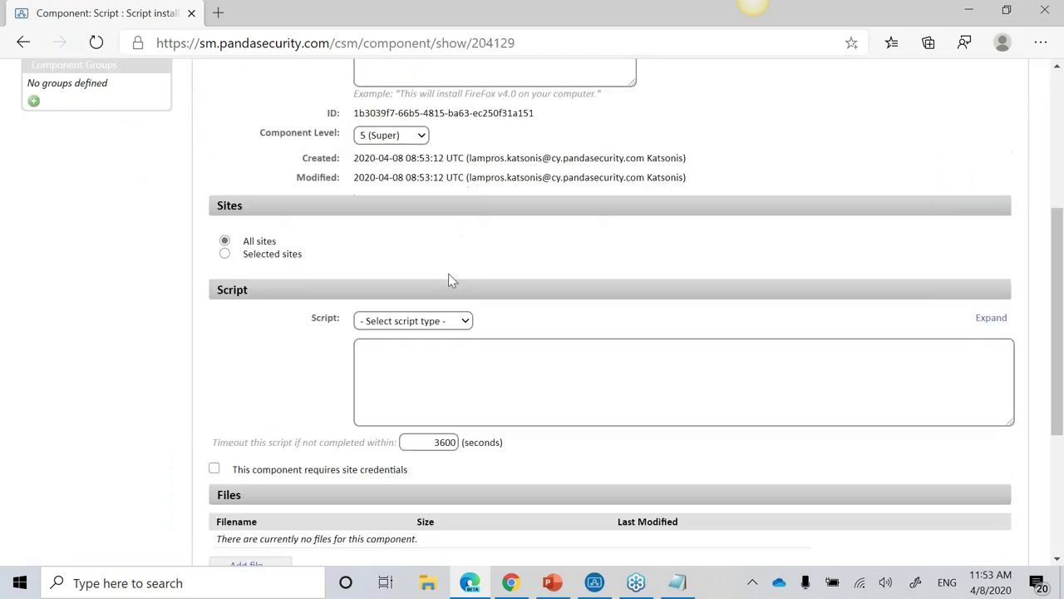
click(436, 321)
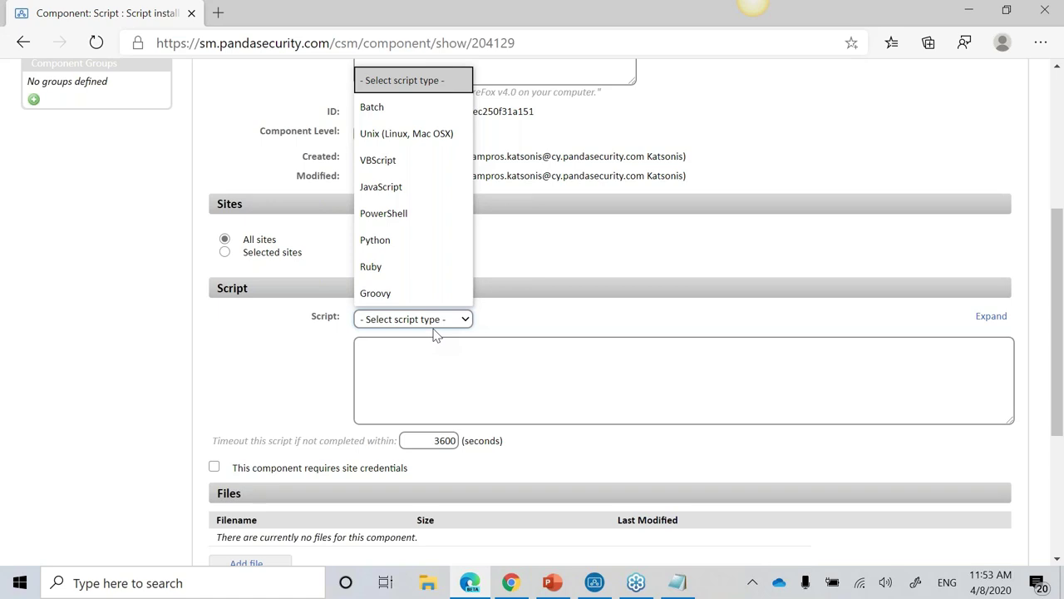
click(230, 381)
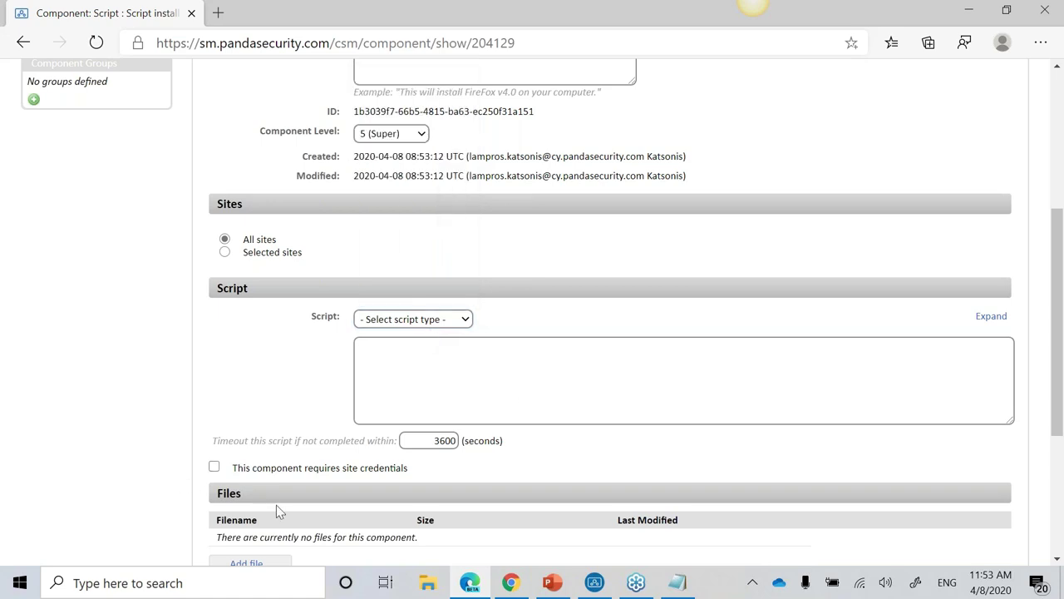
scroll(296, 516, up, 1)
scroll(295, 516, down, 2)
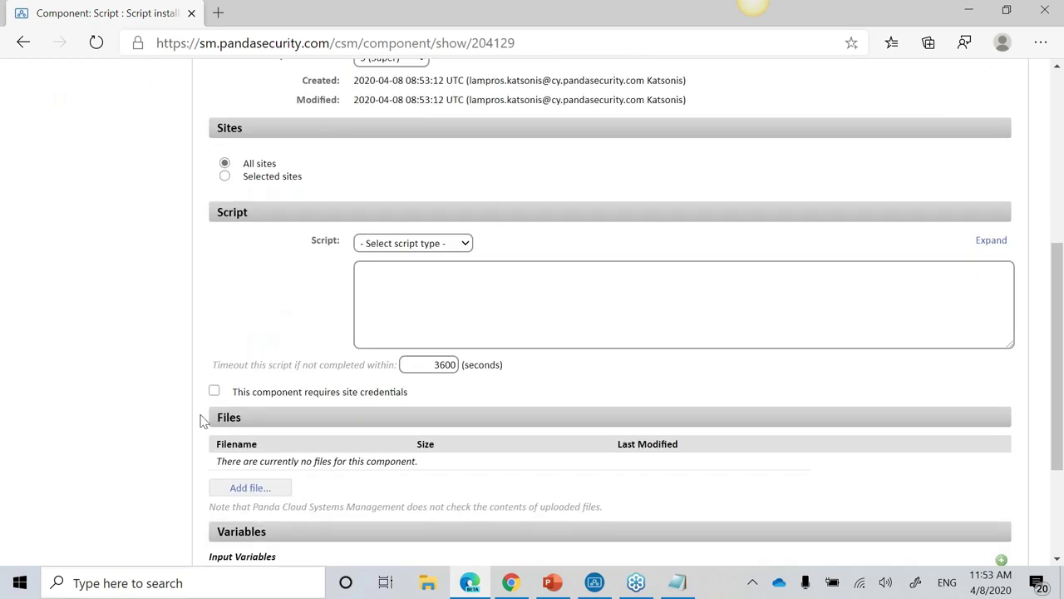
scroll(202, 416, up, 5)
mouse_move(90, 122)
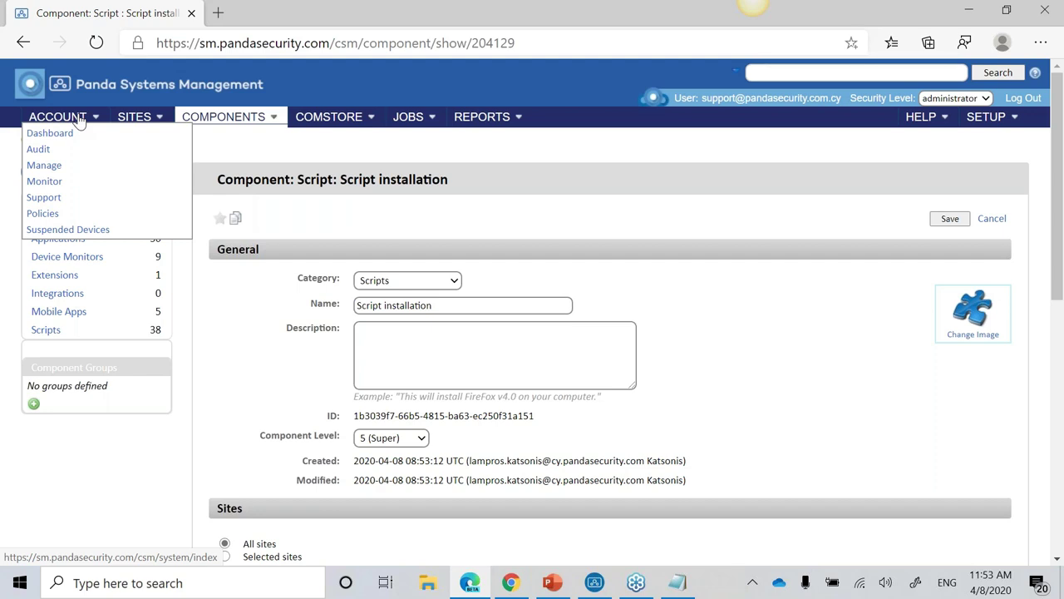
Step: Create a new Monitoring-type account policy named 'Monitorign test' and continue to its settings
click(51, 215)
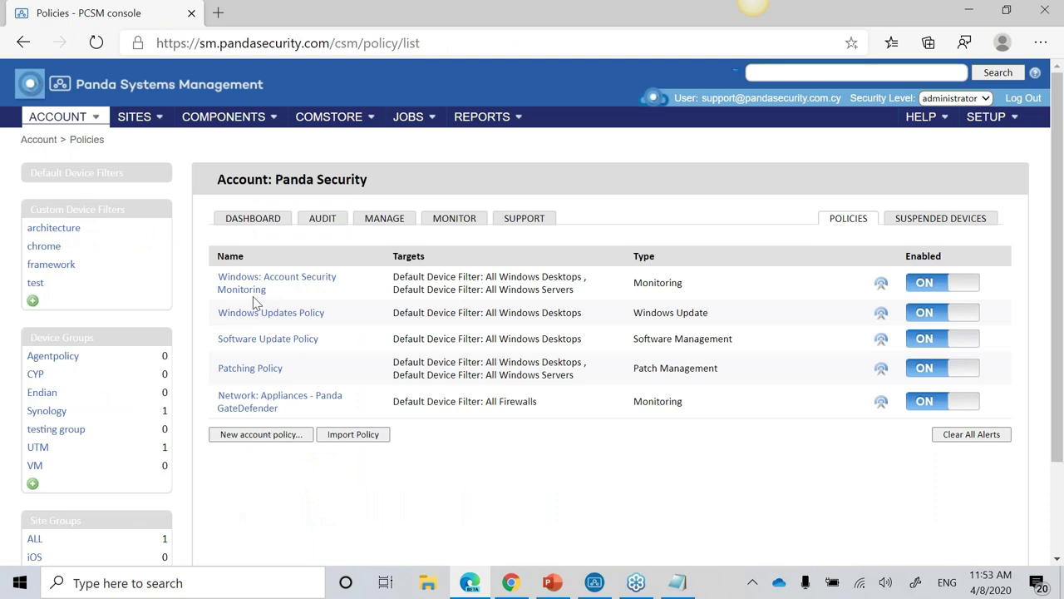
click(280, 436)
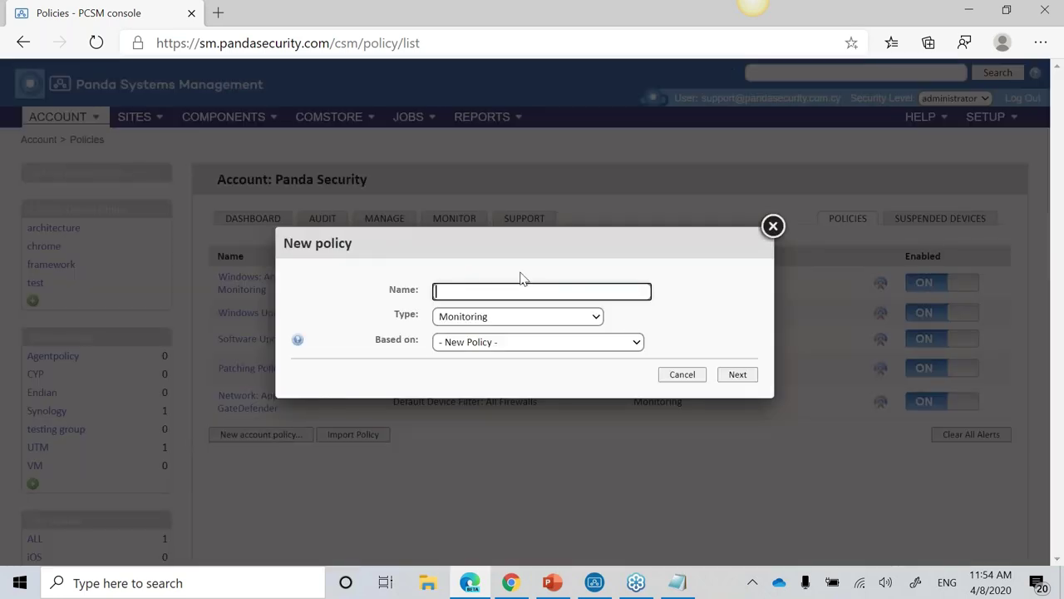
text(Monitorign test)
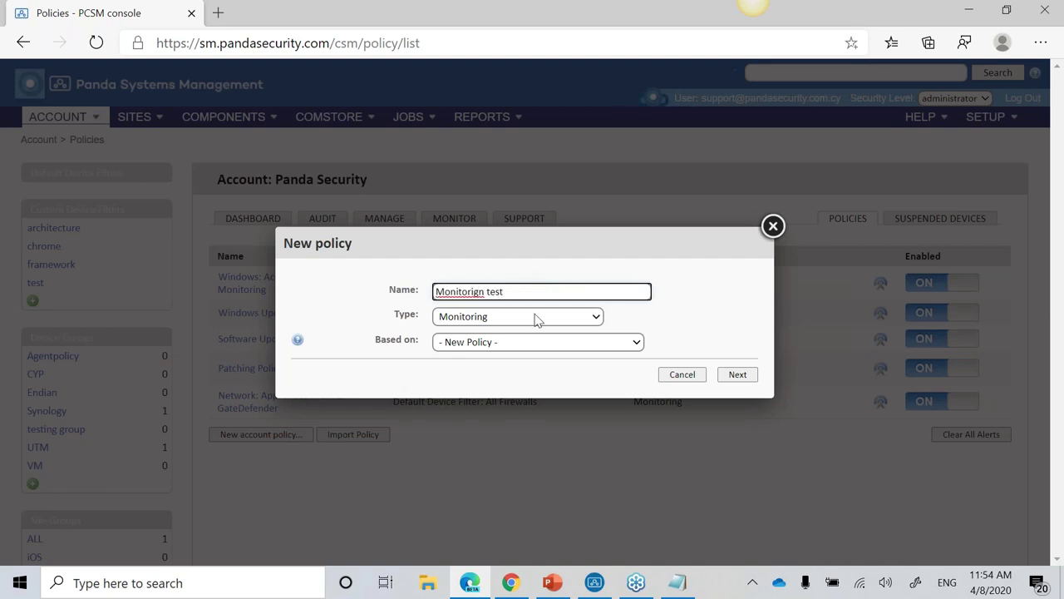
click(537, 316)
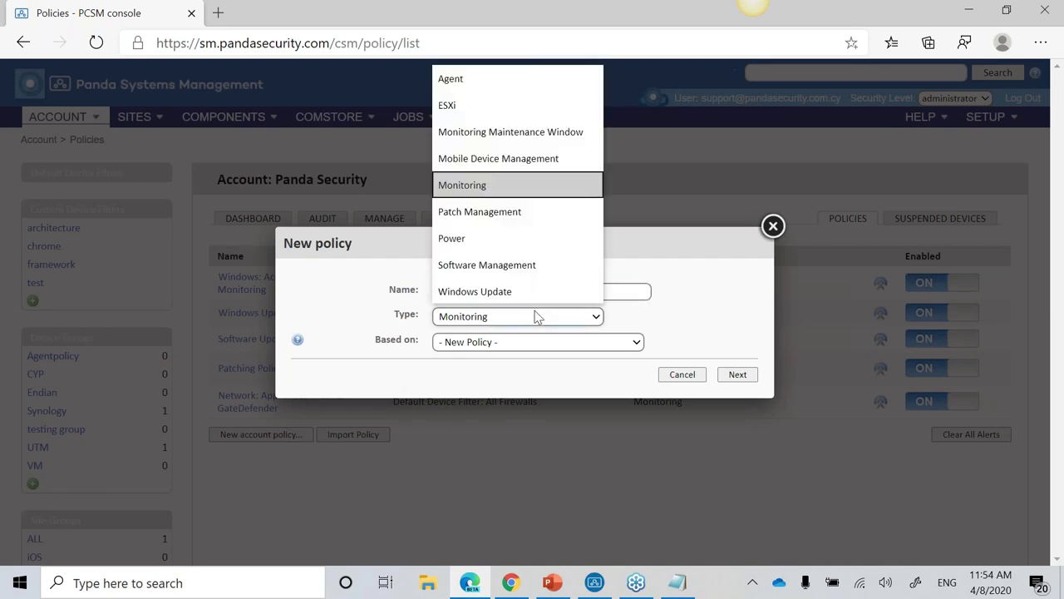
click(504, 190)
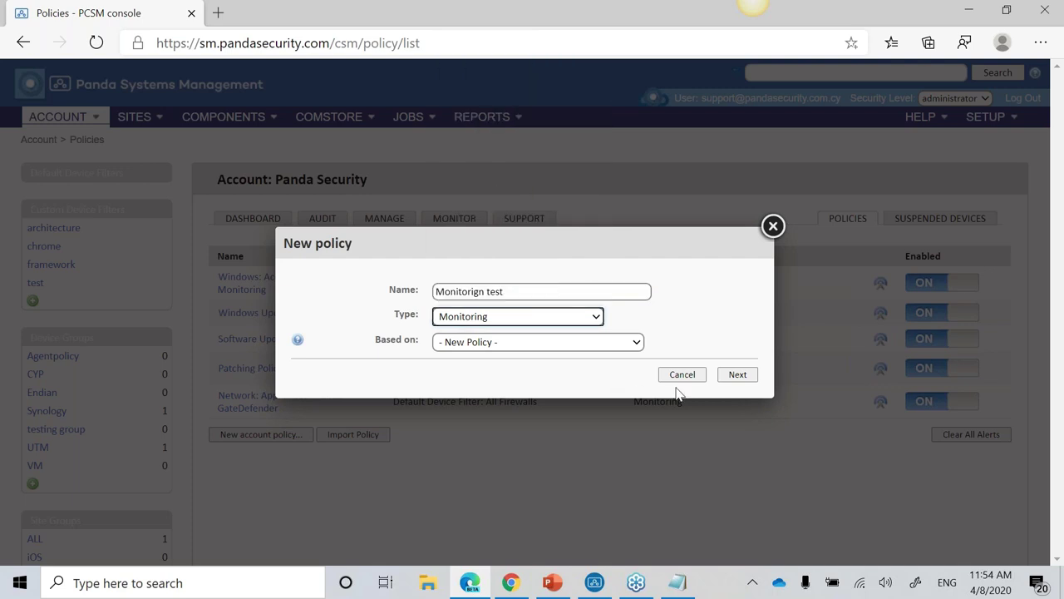
click(738, 375)
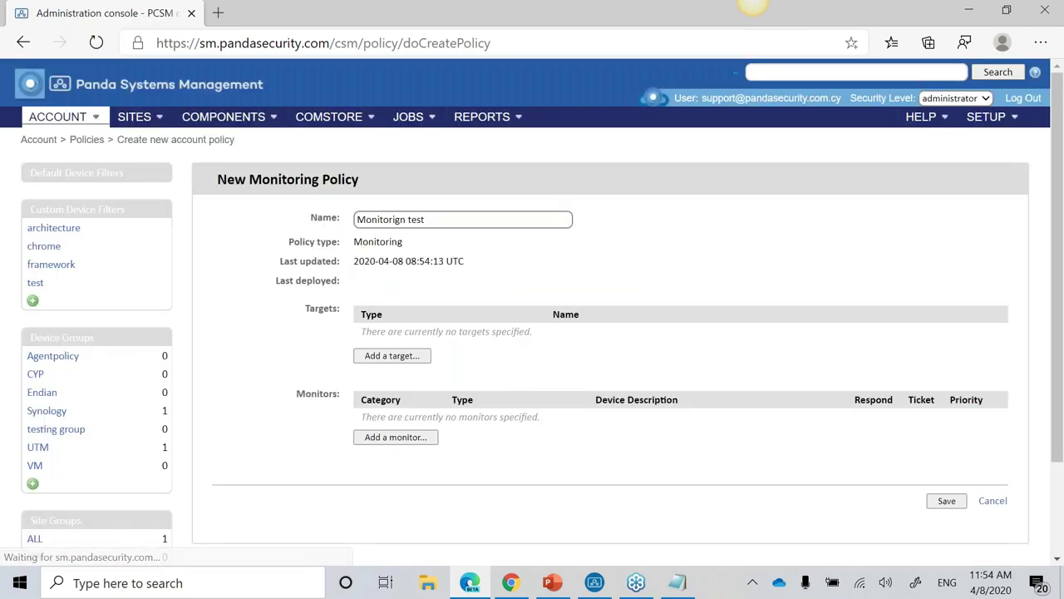
Step: Add an Antivirus Status Monitor triggering on Not detected for 10 minutes
click(403, 439)
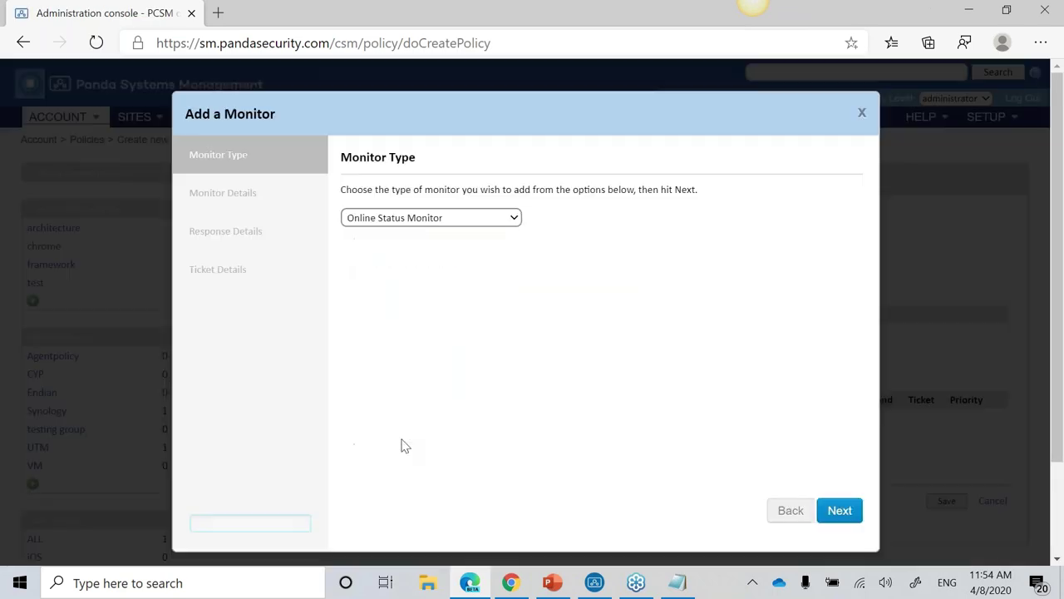
click(477, 221)
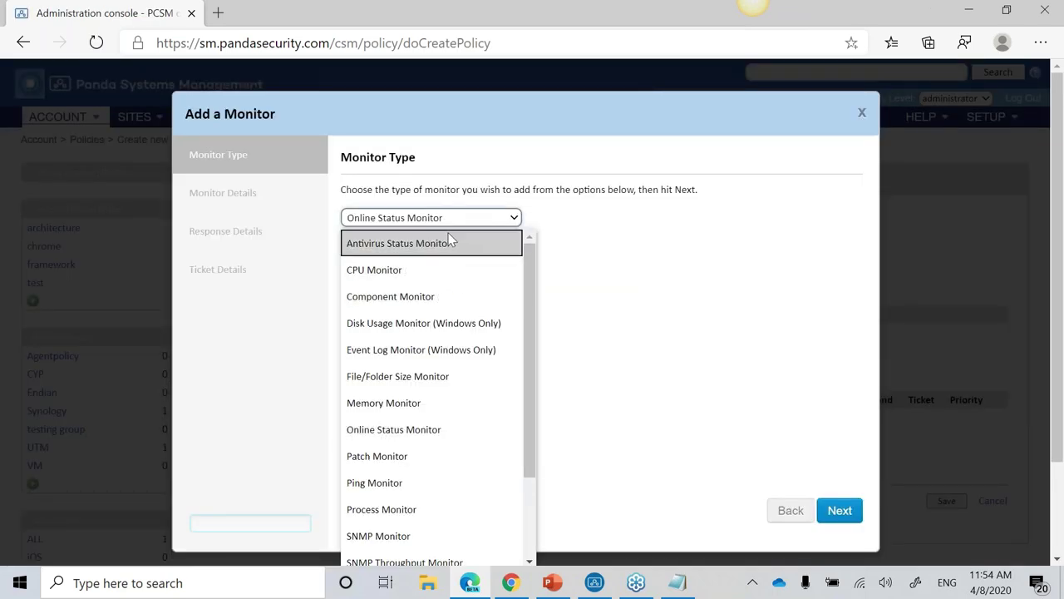
click(450, 235)
click(857, 518)
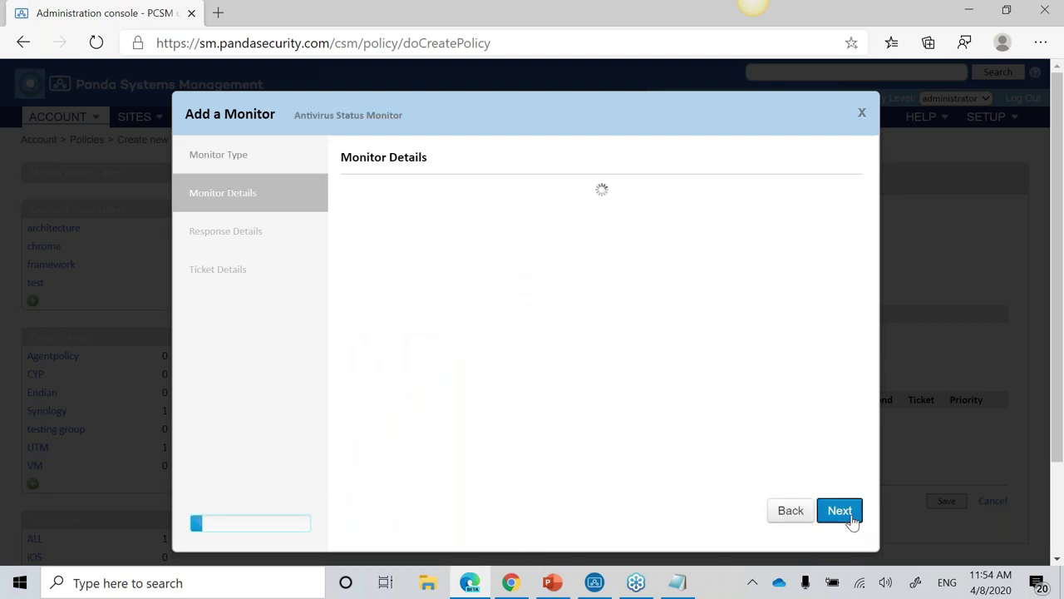
click(526, 228)
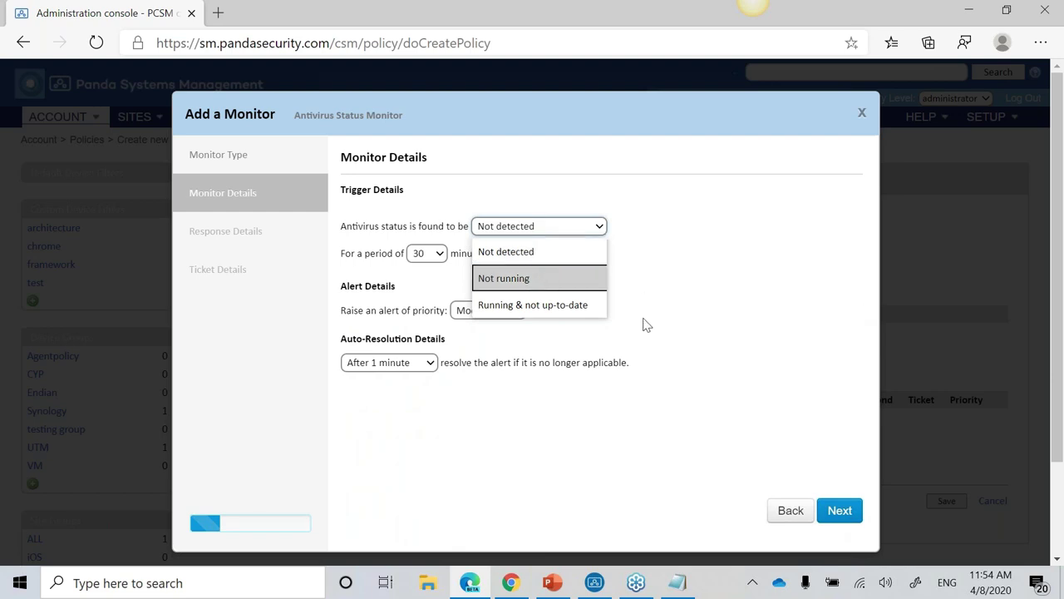
click(766, 324)
click(425, 253)
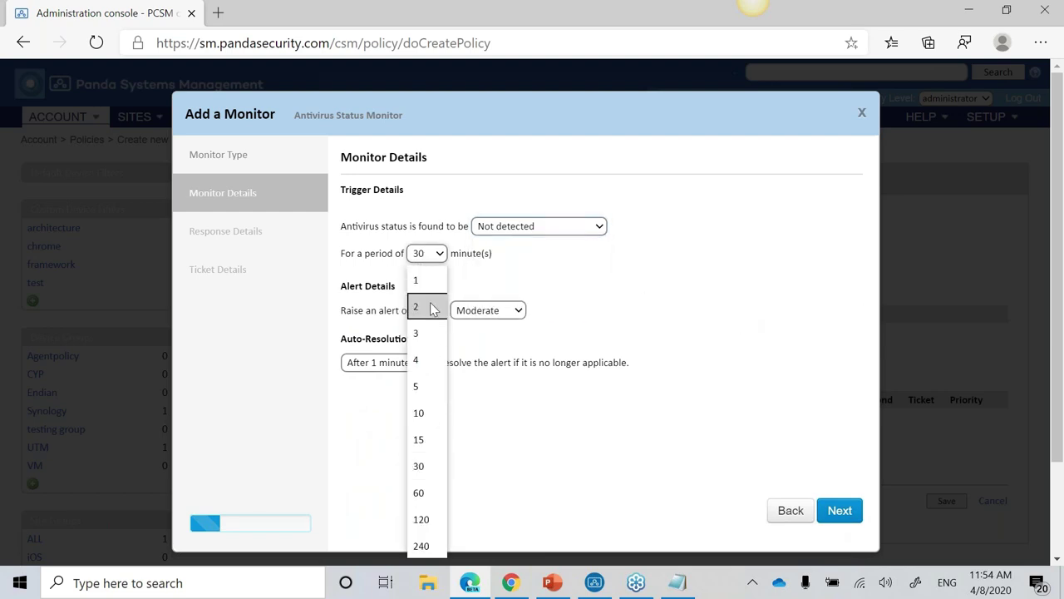
click(425, 411)
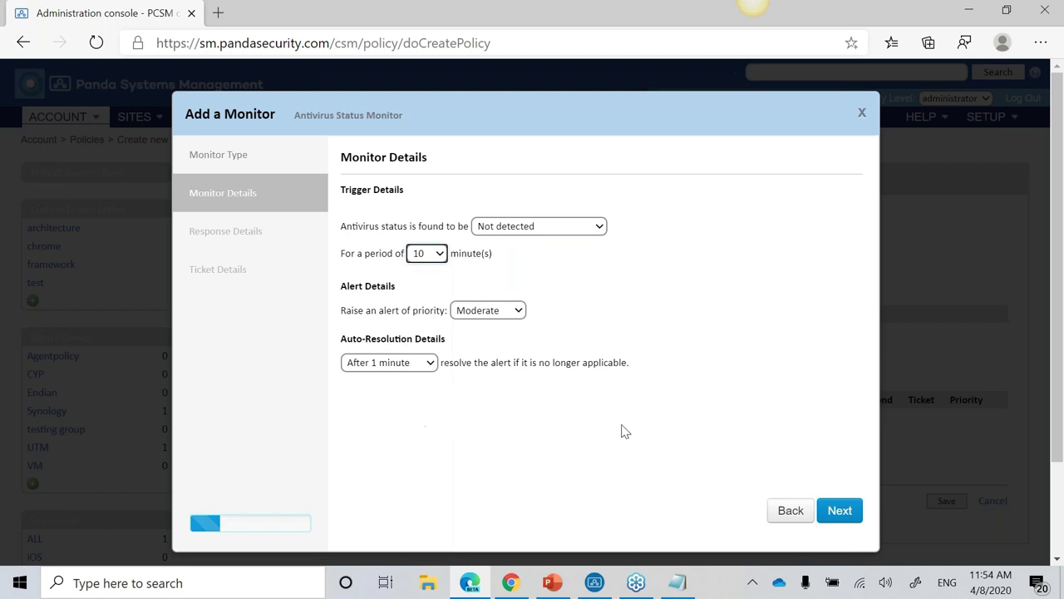
click(828, 509)
Step: Set the monitor's response to run the Panda Endpoint Protection on Aether Installer component
click(351, 196)
click(442, 218)
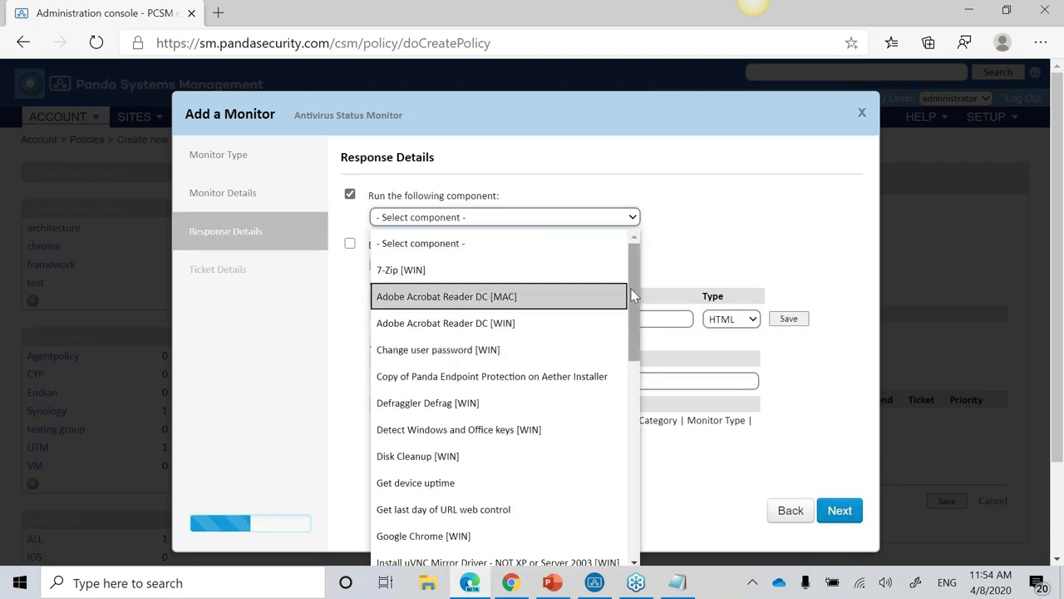
drag(631, 295, 613, 510)
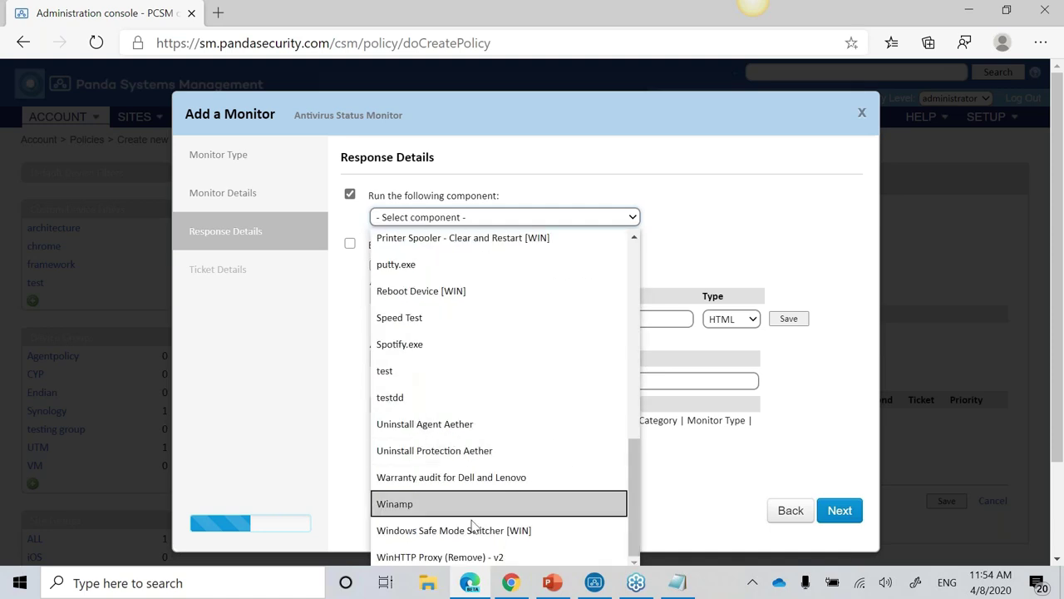
drag(633, 517, 635, 490)
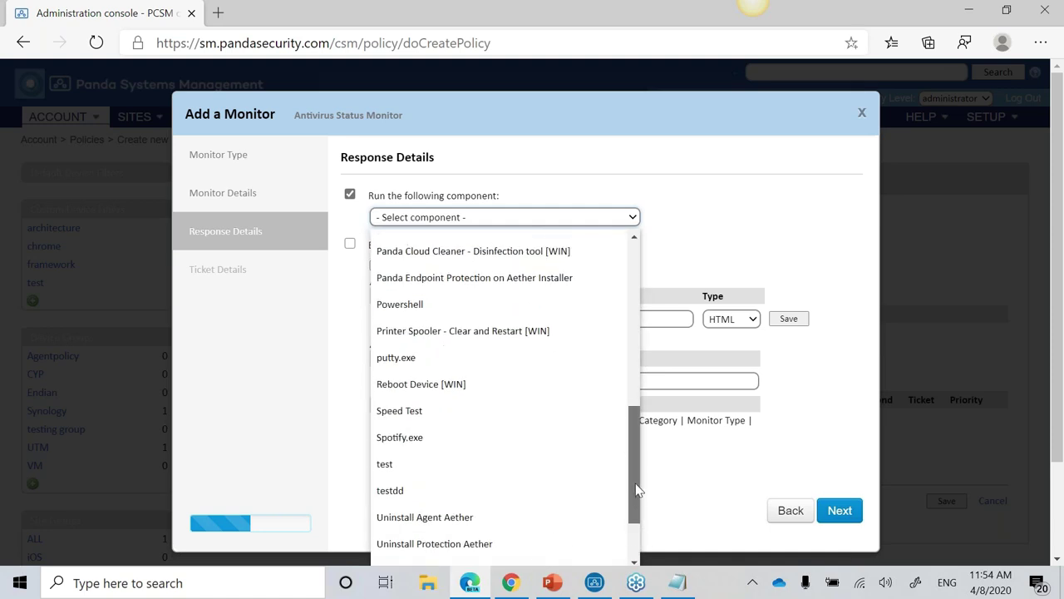
click(523, 281)
click(395, 264)
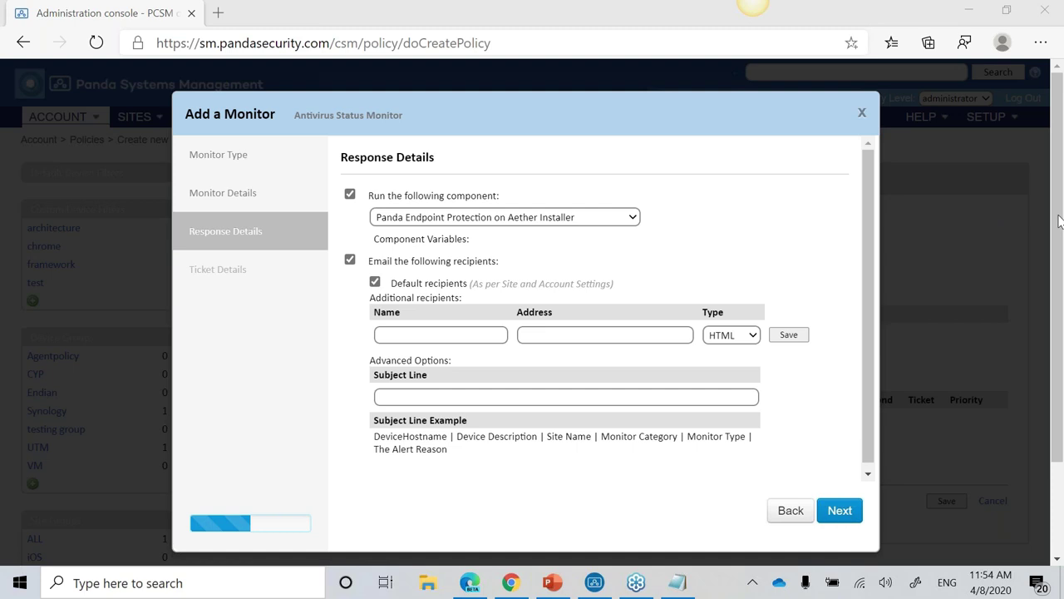
click(786, 510)
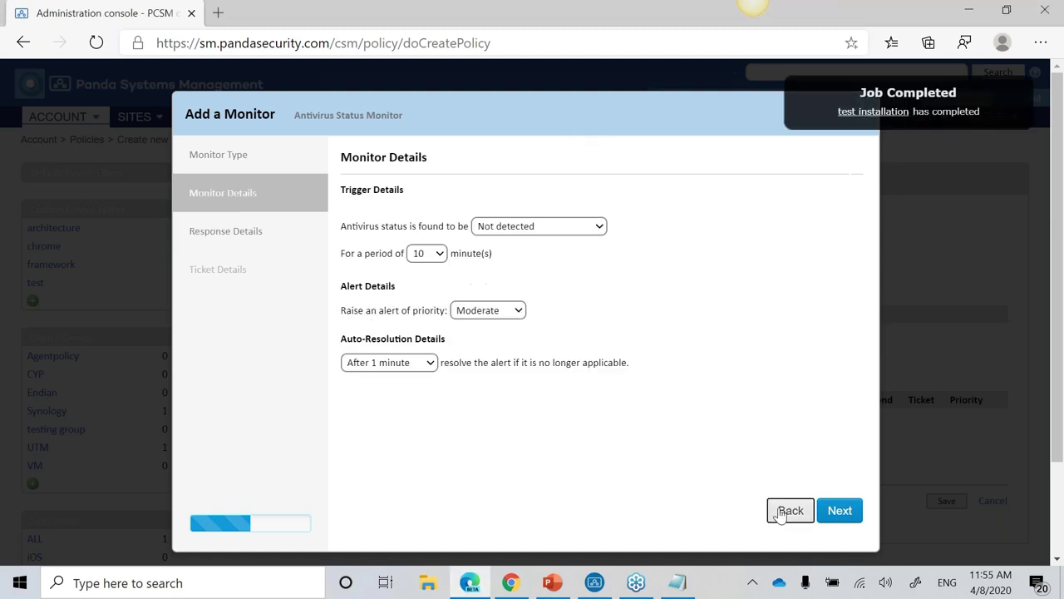
Step: Change the monitor type to CPU Monitor with a 5-minute trigger period
click(786, 511)
click(439, 217)
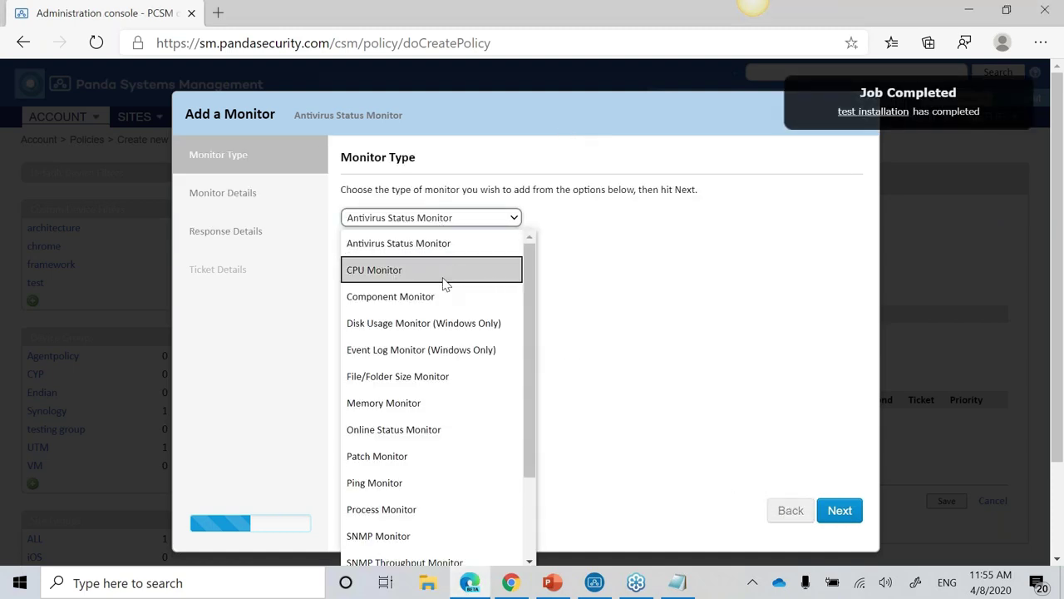
click(443, 284)
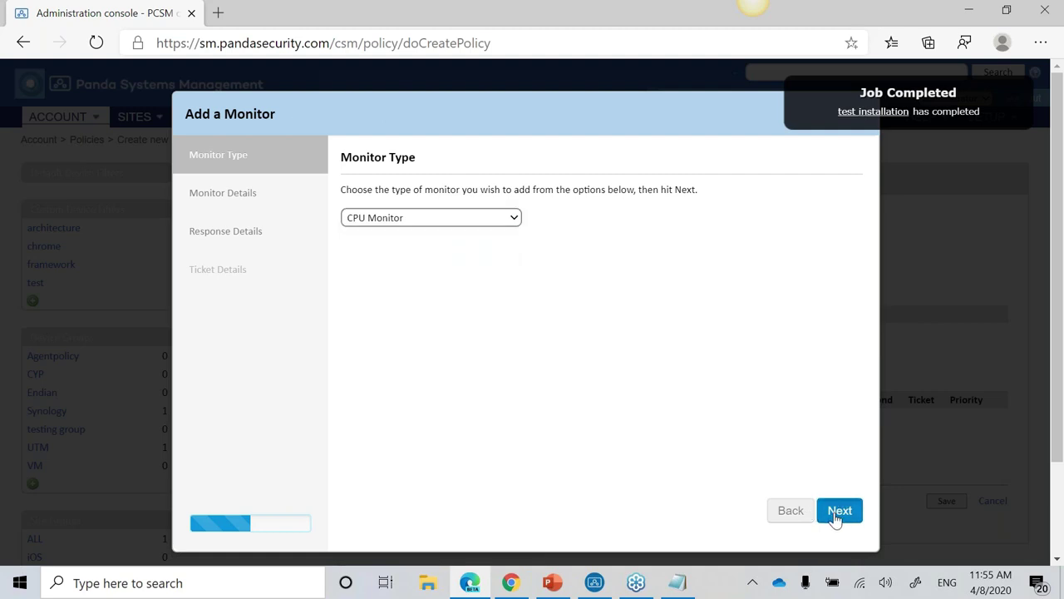
click(837, 512)
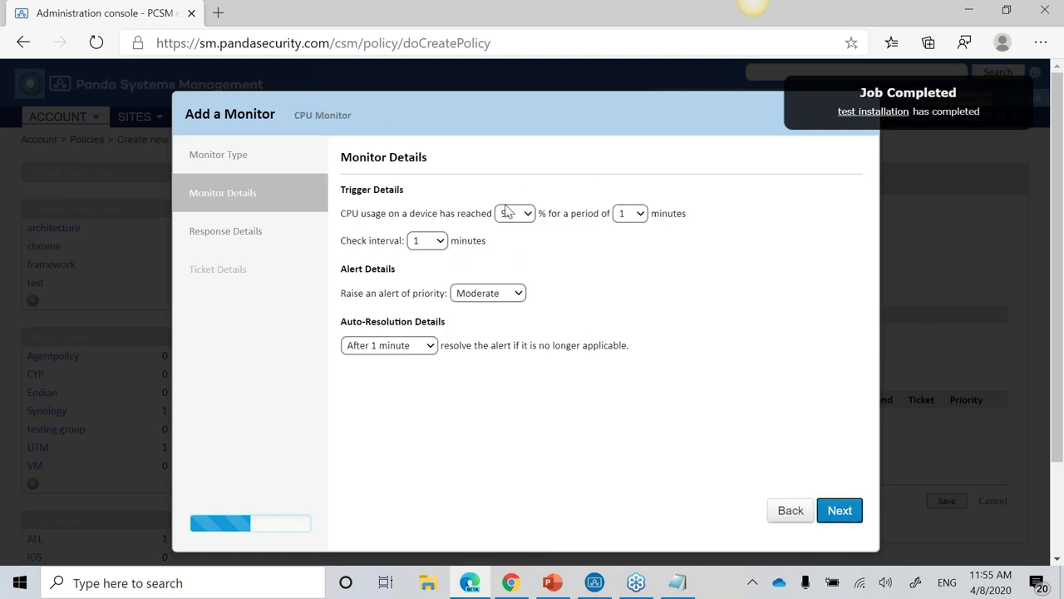
click(627, 214)
click(630, 373)
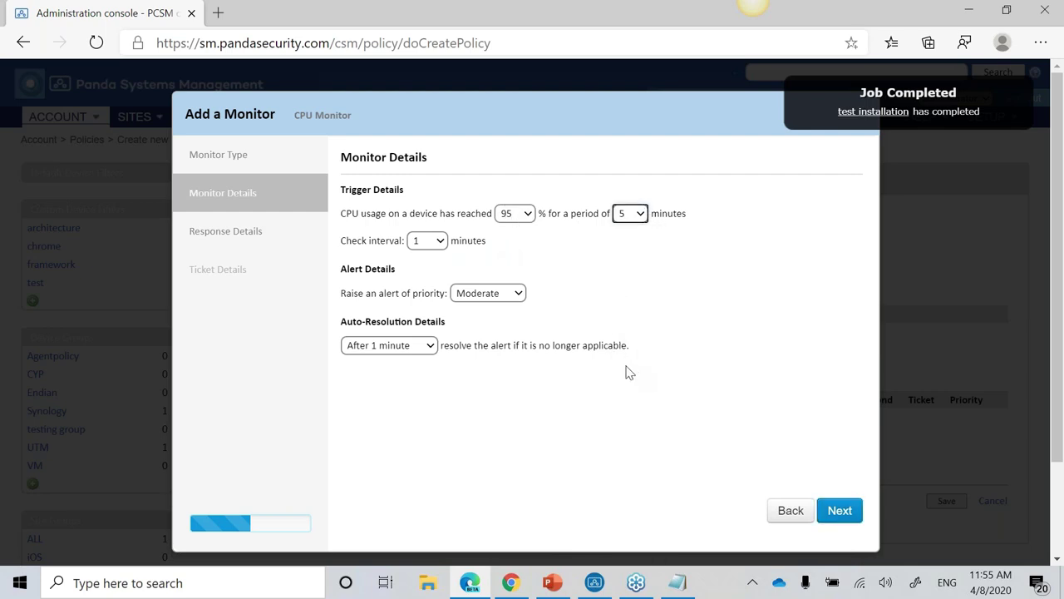
click(841, 511)
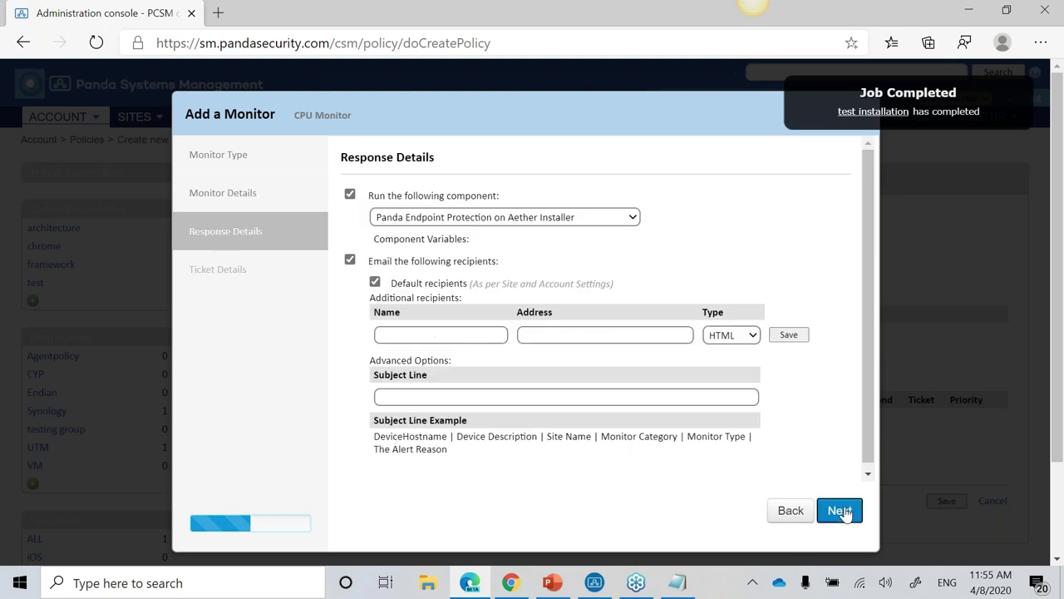
Step: Turn off the component response and return to the monitor type list
click(350, 194)
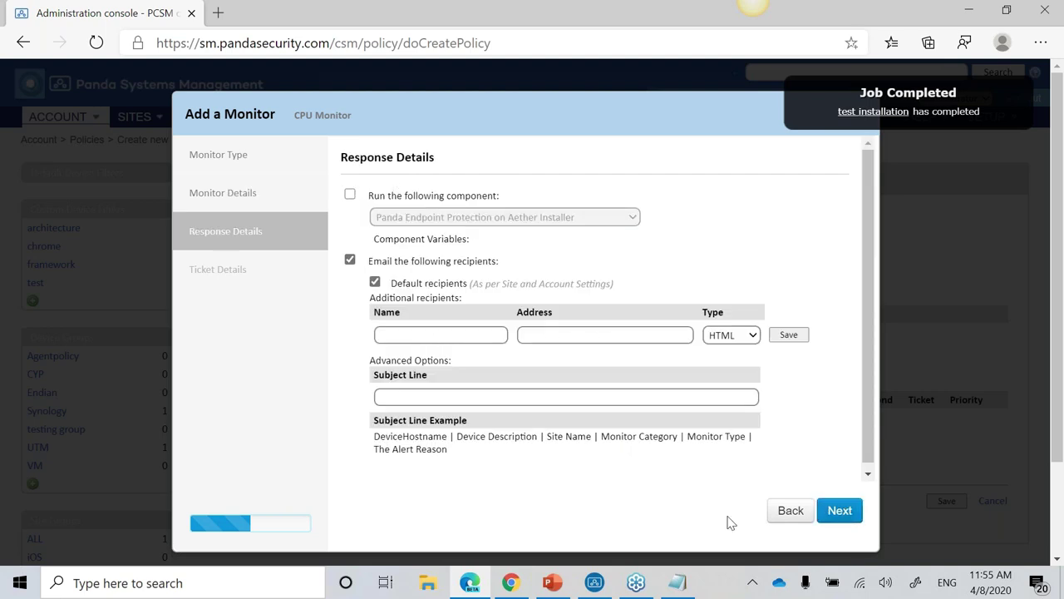
click(796, 525)
click(796, 525)
click(464, 224)
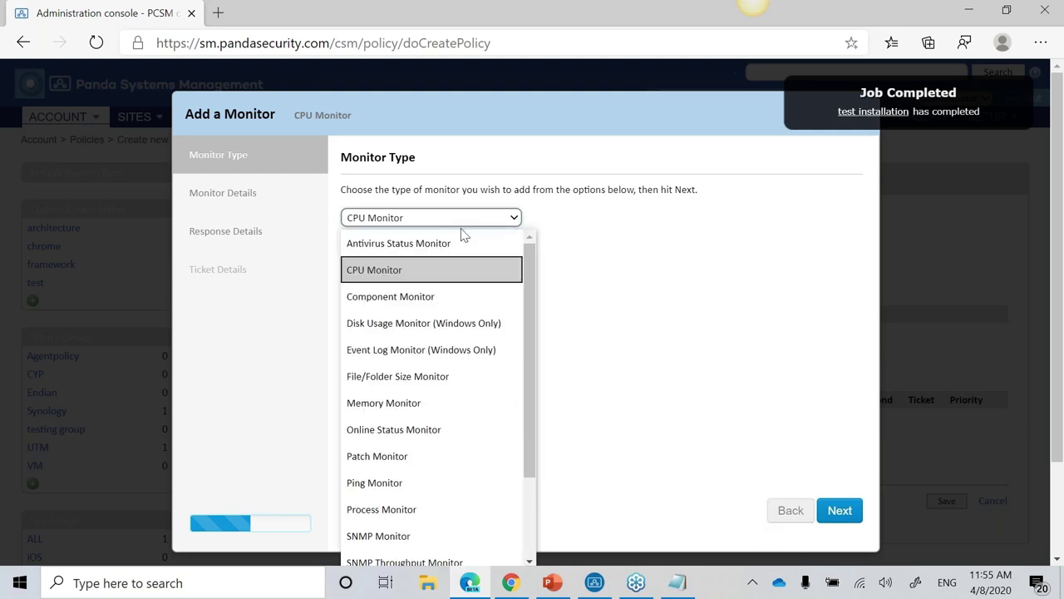
Step: Switch to a Disk Usage Monitor triggering at 95% used for 5 minutes
click(452, 329)
click(837, 515)
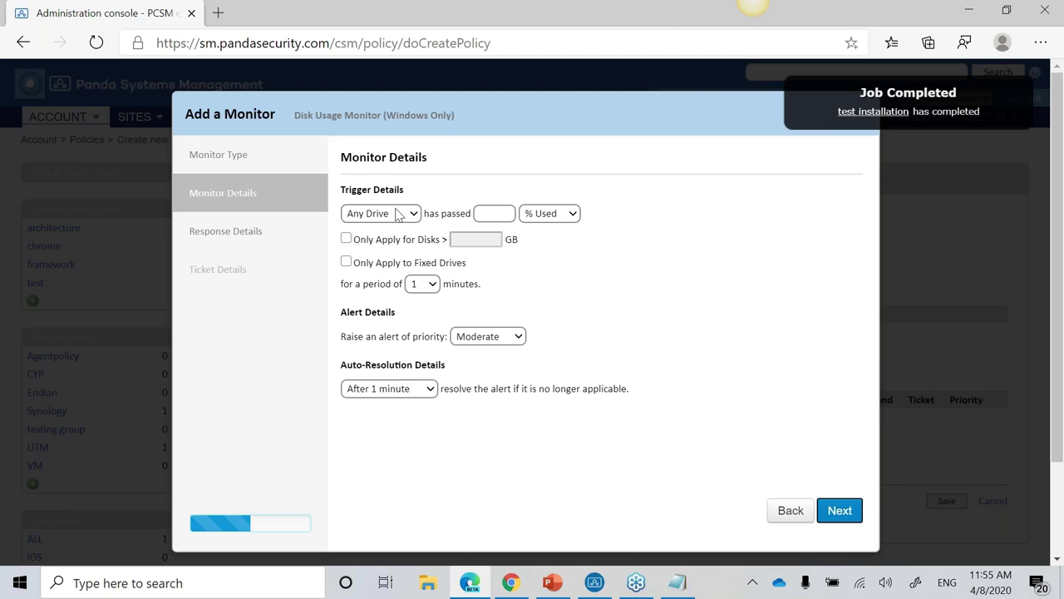
click(498, 213)
text(95)
click(574, 252)
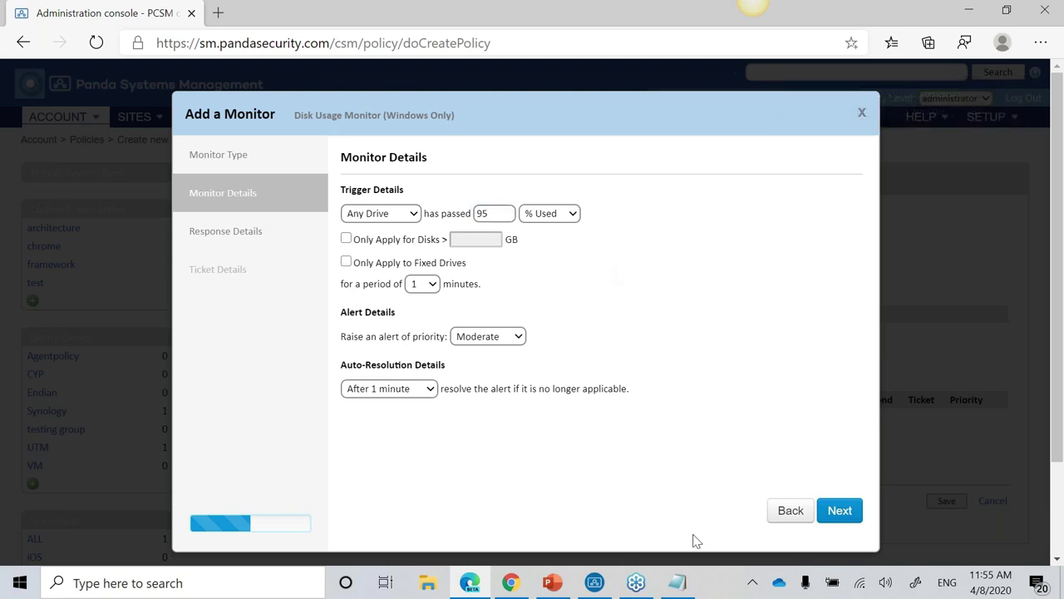
click(417, 284)
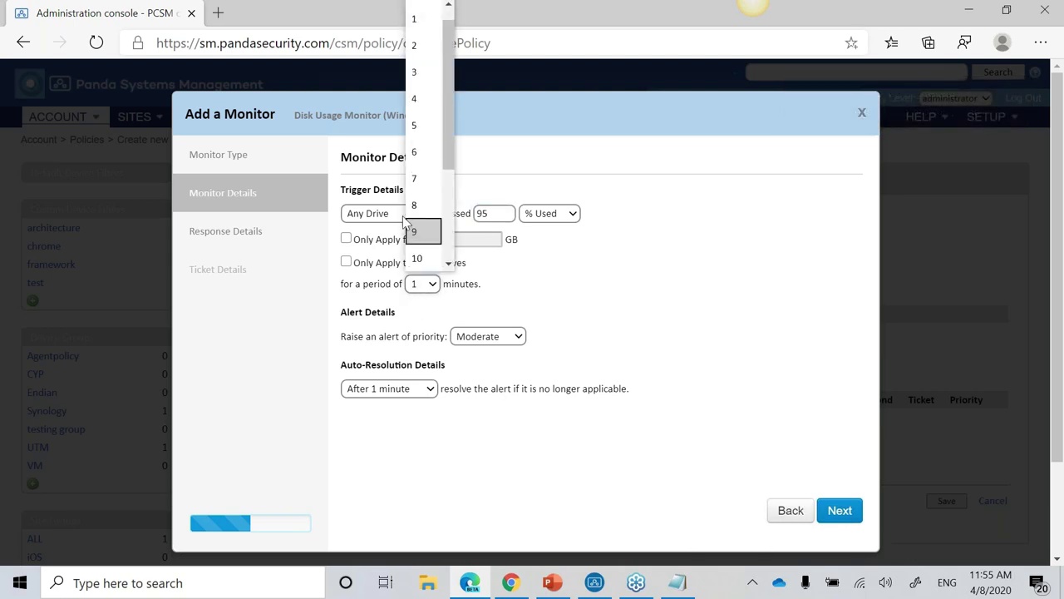
click(416, 126)
click(853, 507)
Step: Respond by running Disk Cleanup [WIN] with usrMinidump and usrUpdateCache set to true
click(350, 195)
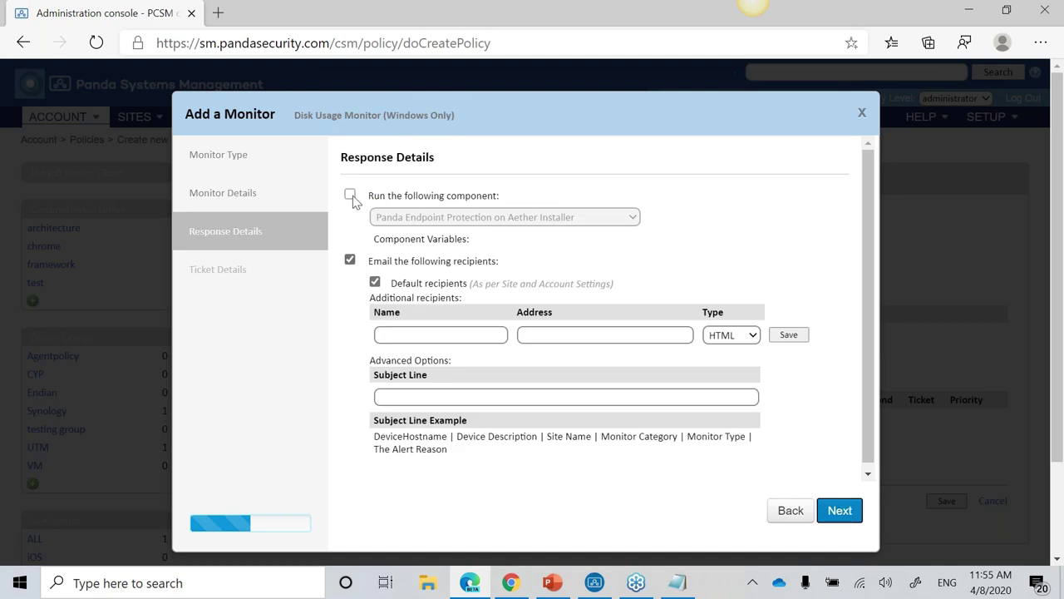
click(410, 218)
click(458, 273)
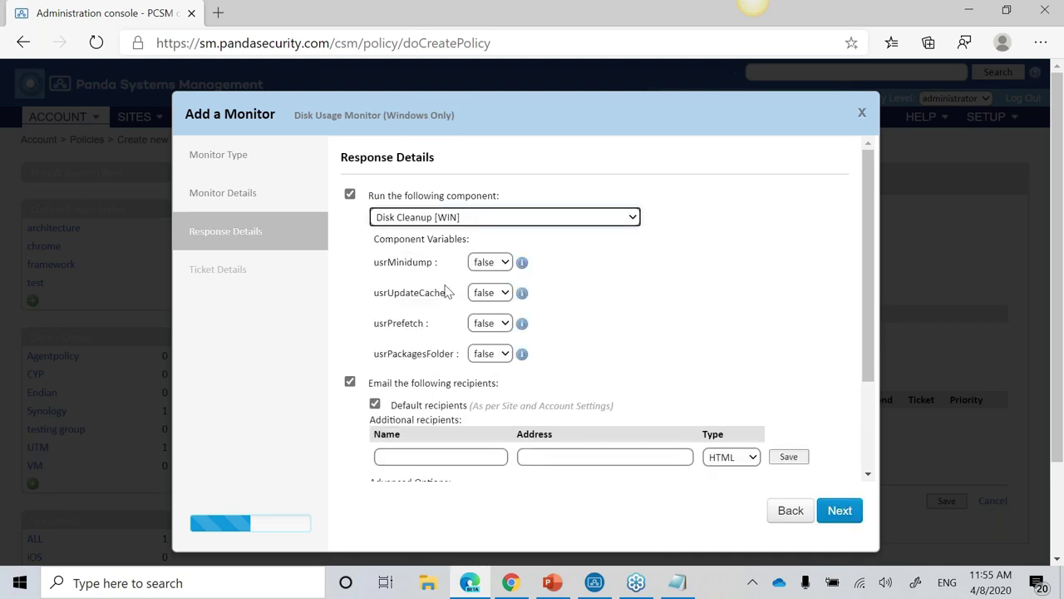
click(496, 264)
click(487, 287)
click(497, 292)
click(486, 316)
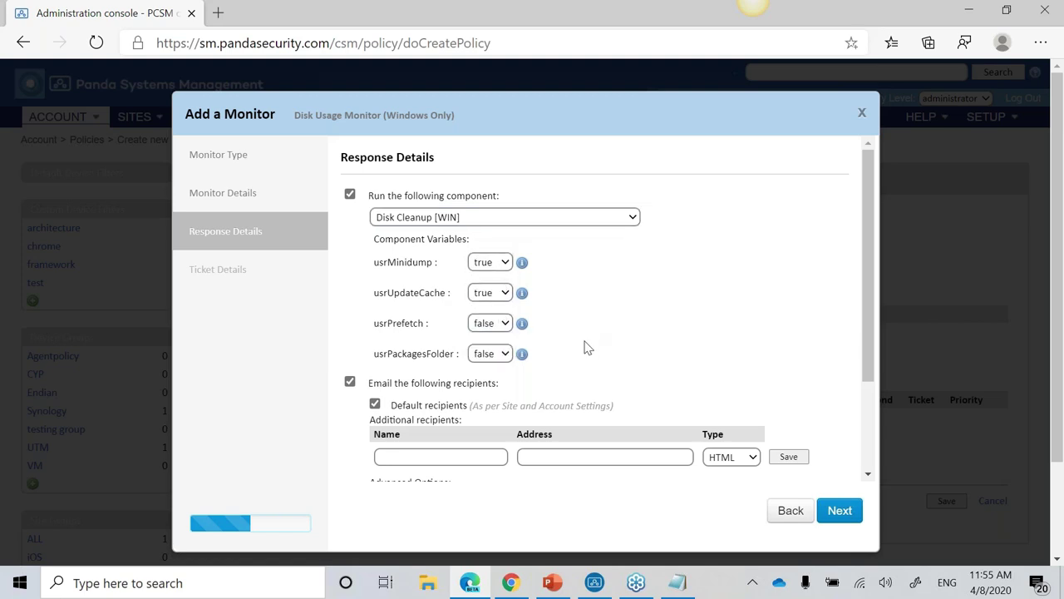
Step: Change the monitor type to Event Log Monitor (Windows Only) and continue to its details
click(772, 511)
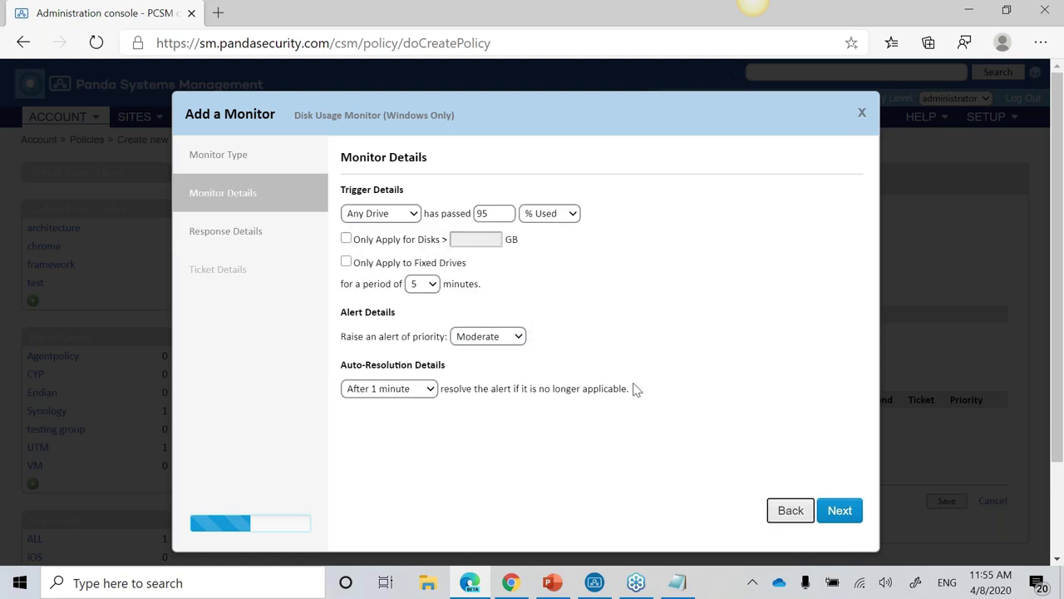
click(772, 509)
click(423, 218)
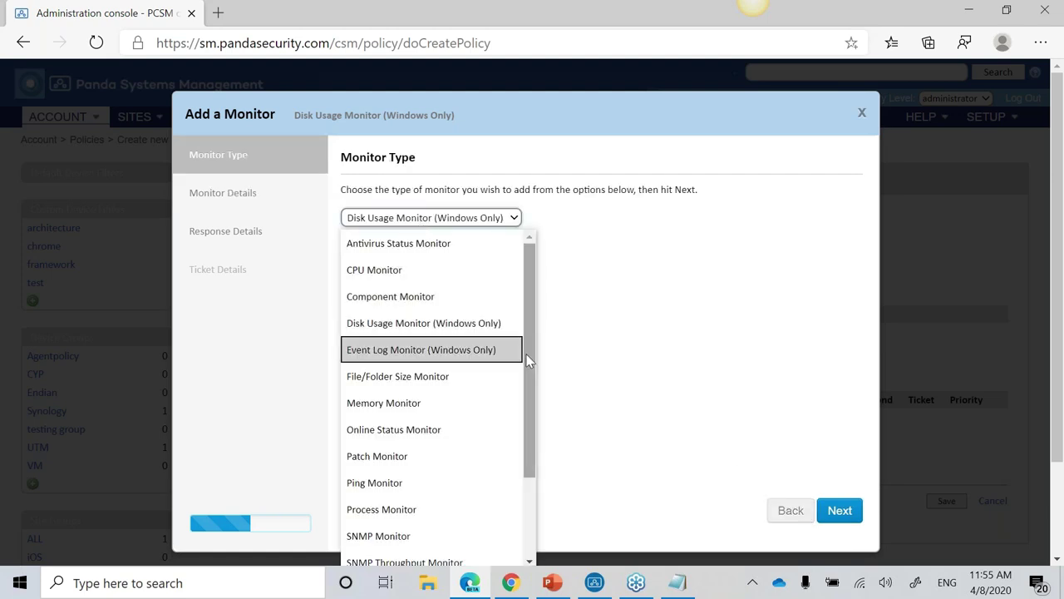
click(491, 351)
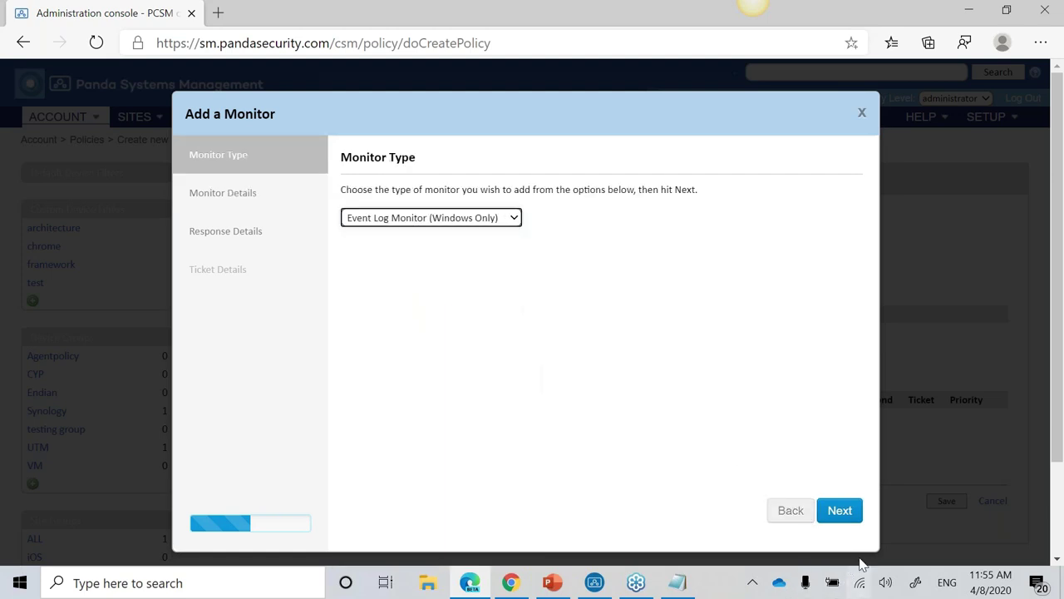
click(841, 514)
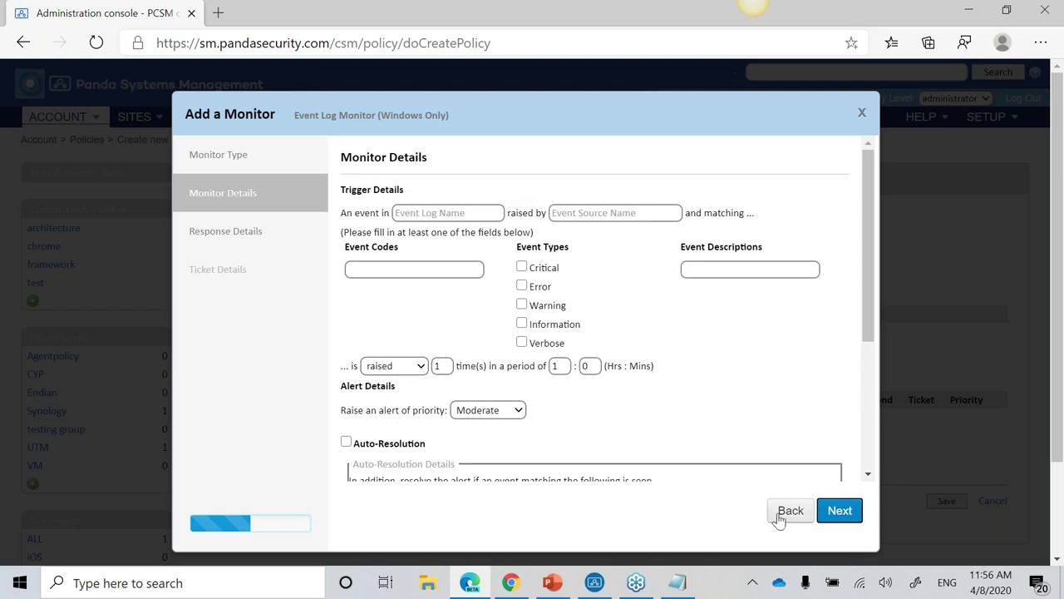
Step: Go back to the monitor types and preview the Memory Monitor details
click(779, 517)
click(502, 221)
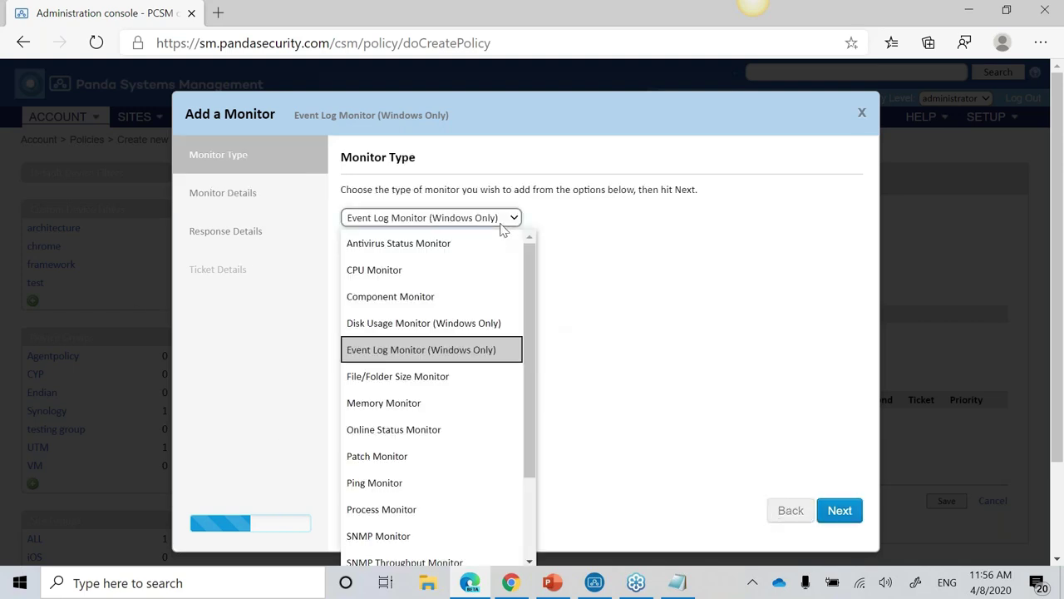
drag(525, 364, 537, 458)
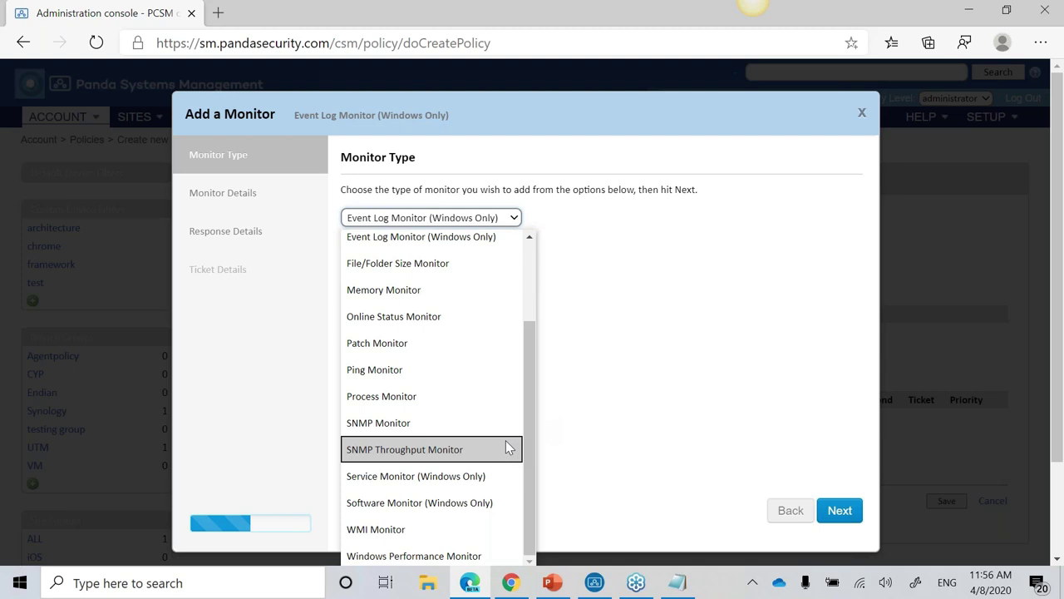
click(468, 291)
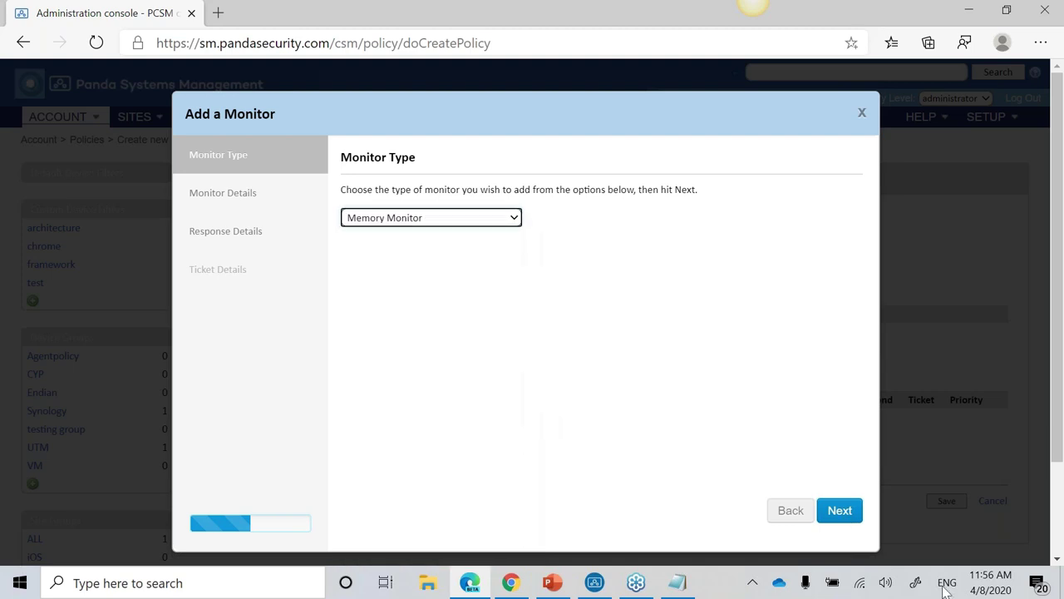
click(840, 514)
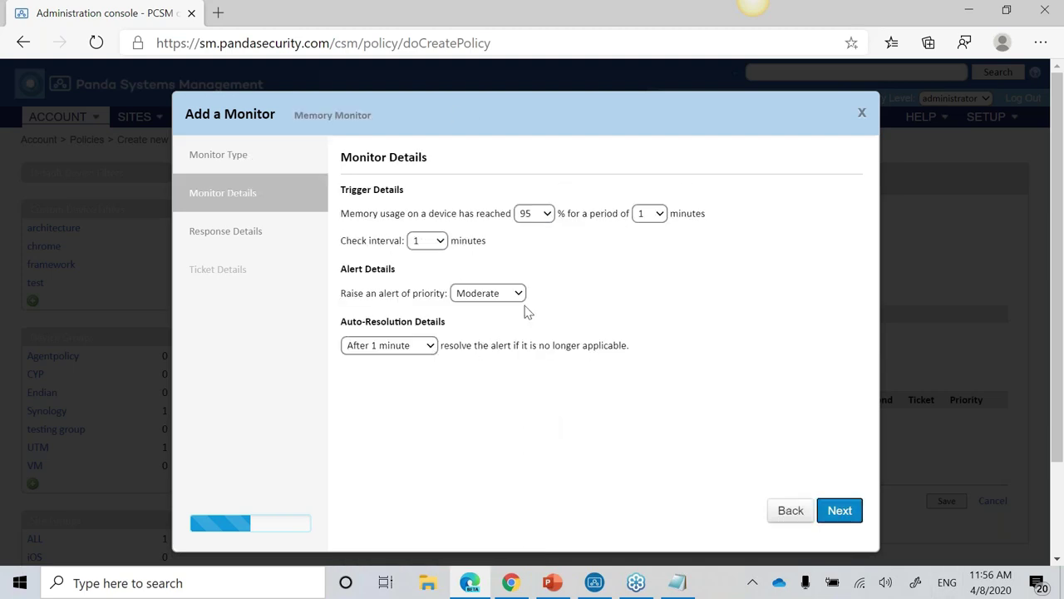
Step: Return to the monitor type step and choose Component Monitor instead
click(791, 511)
click(505, 218)
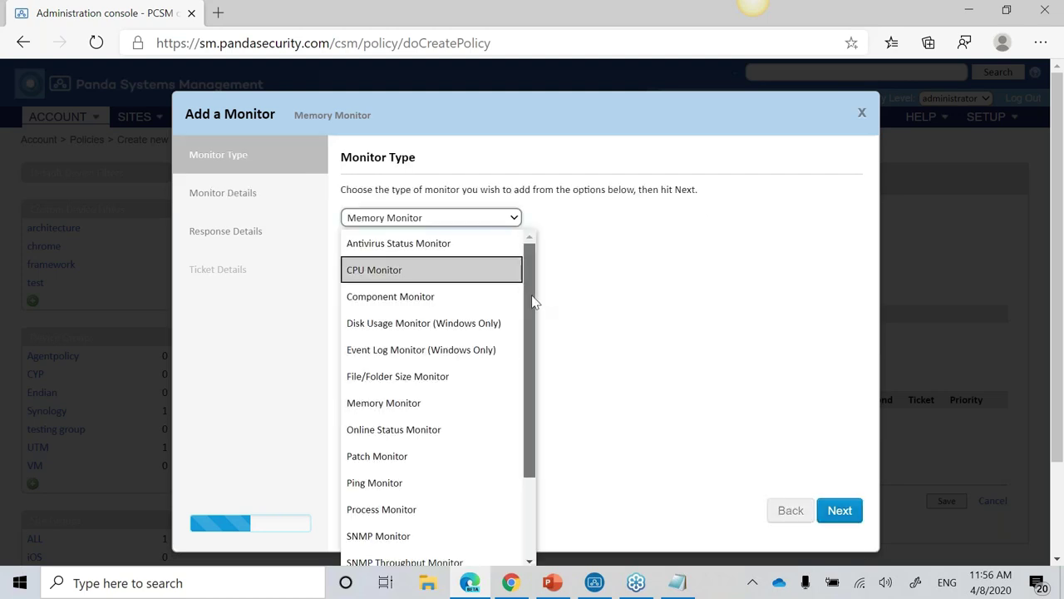
click(487, 297)
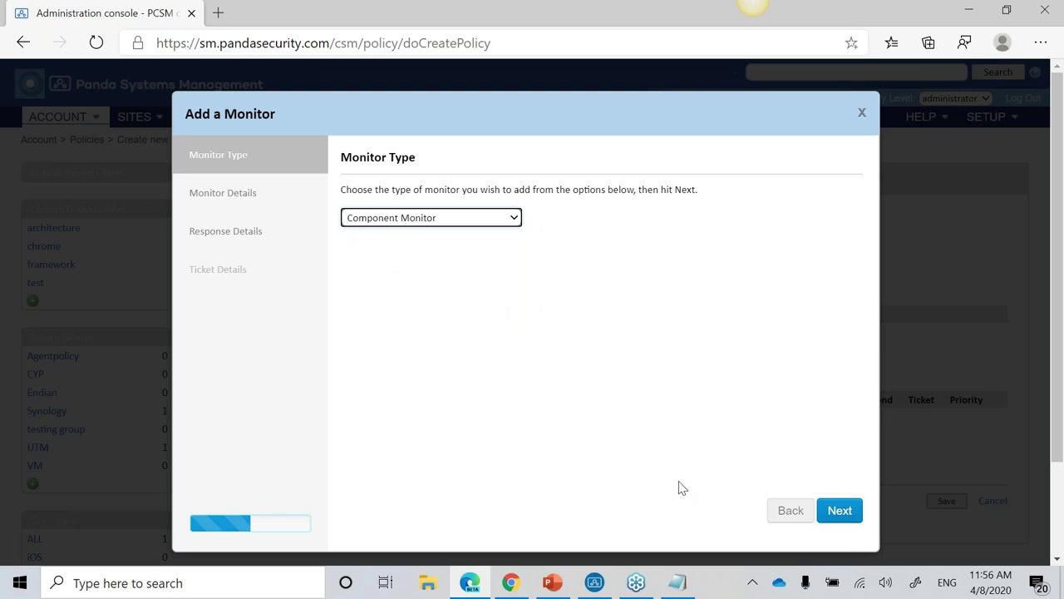
click(841, 512)
click(653, 215)
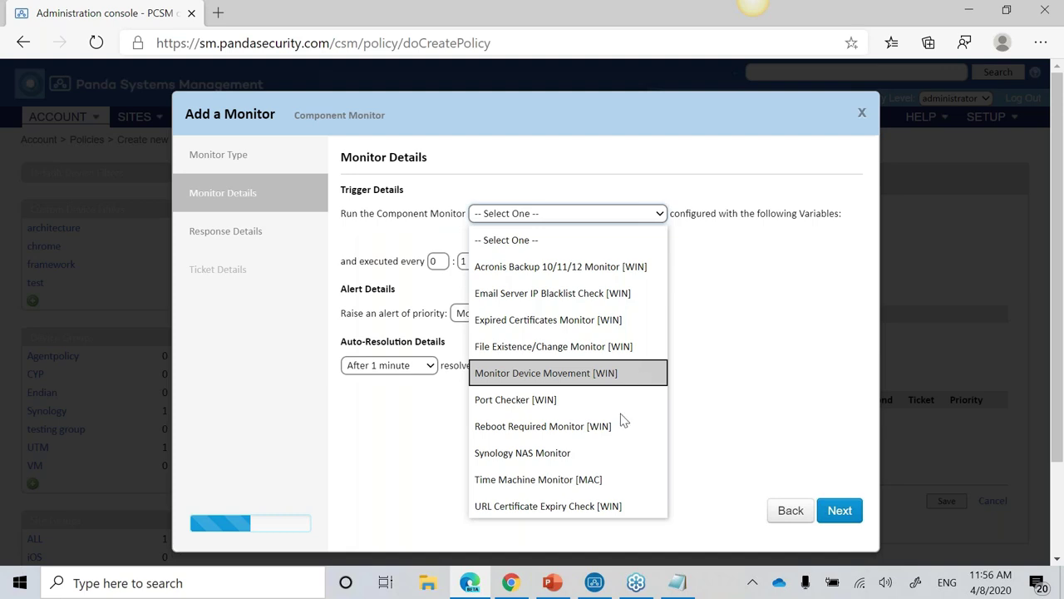
click(595, 447)
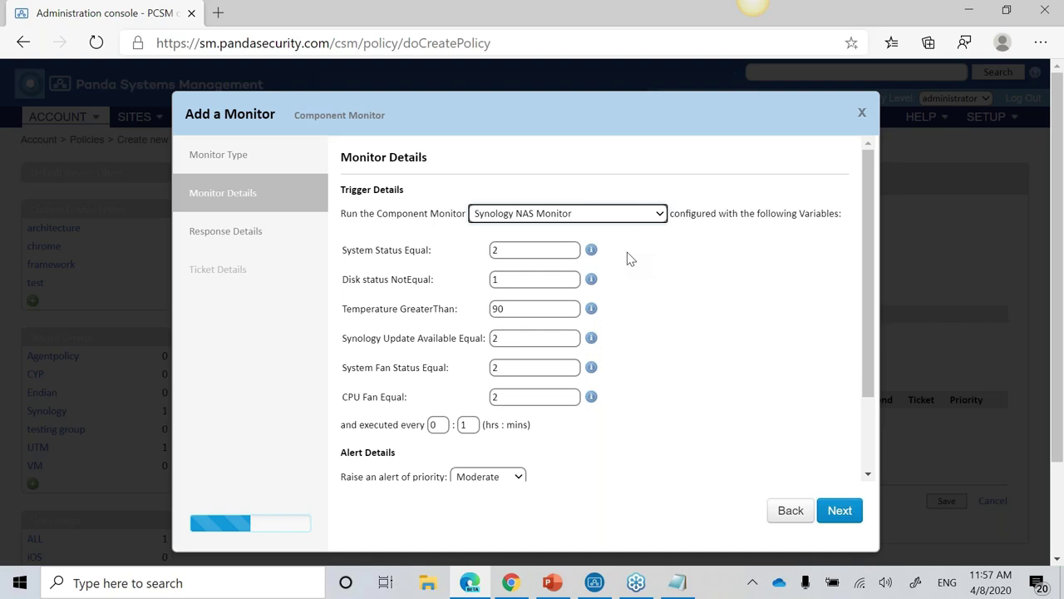
click(647, 213)
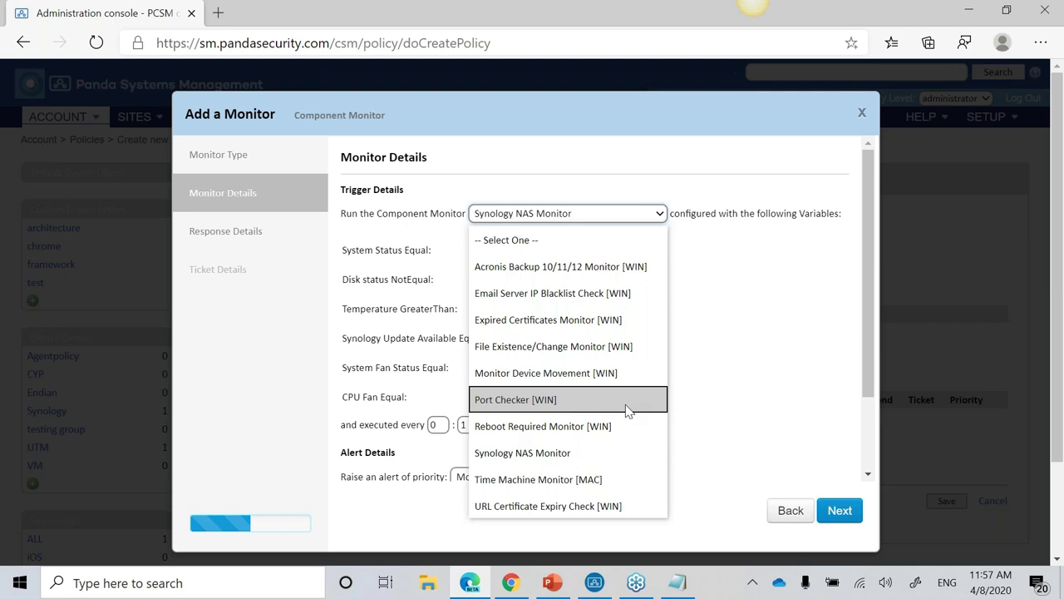
click(551, 304)
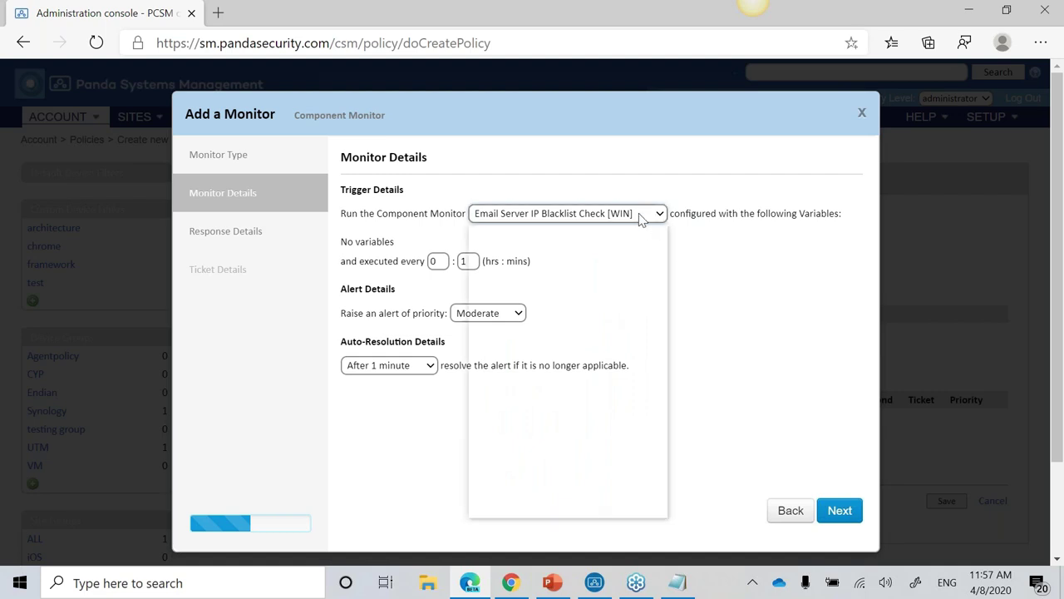
click(641, 215)
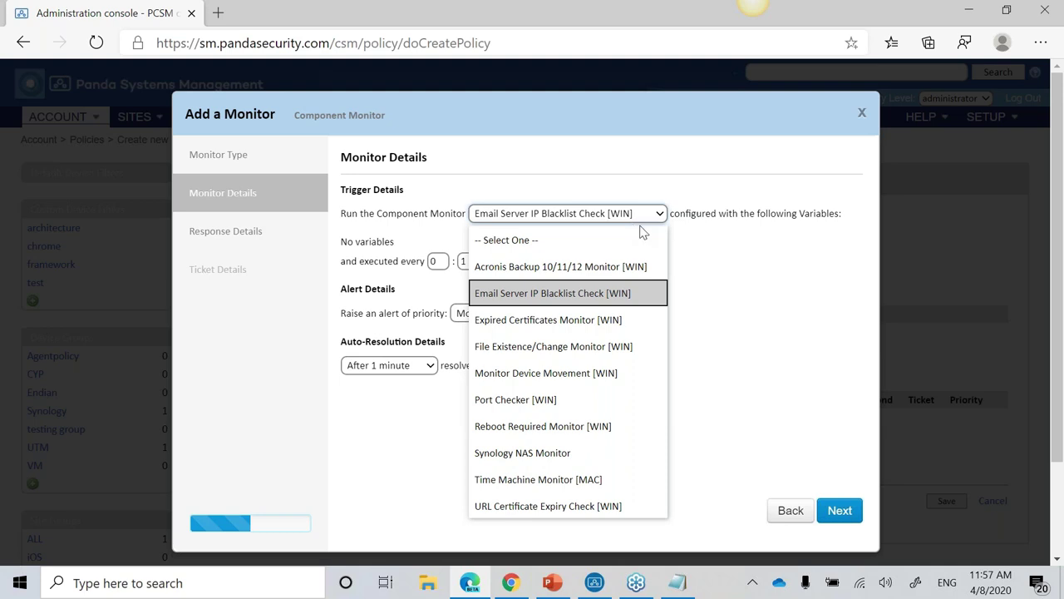
click(794, 512)
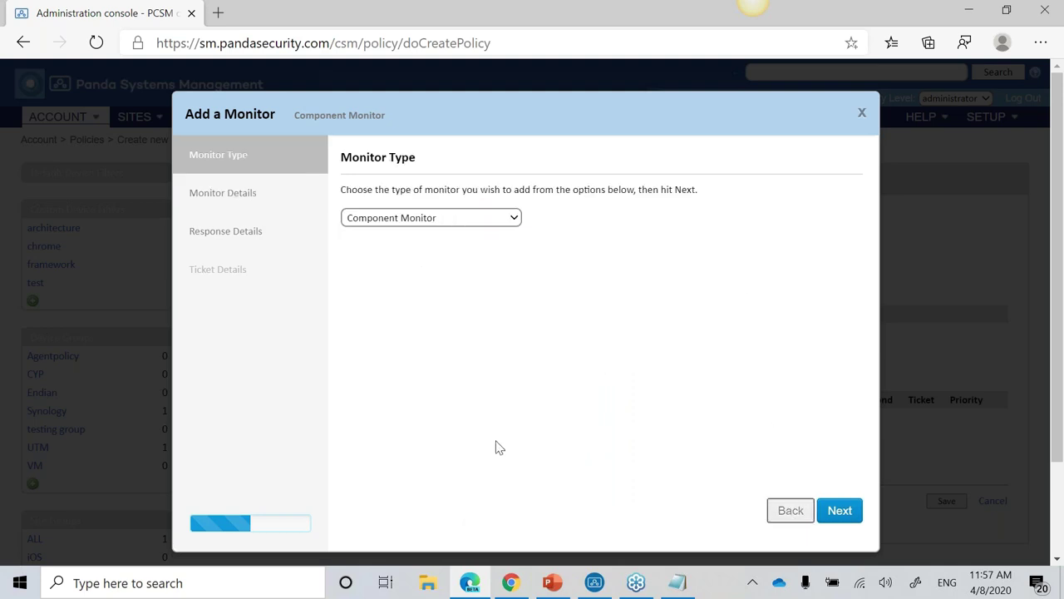
Step: Preview the SNMP Monitor details, then return to the monitor type step
click(429, 226)
scroll(435, 375, down, 2)
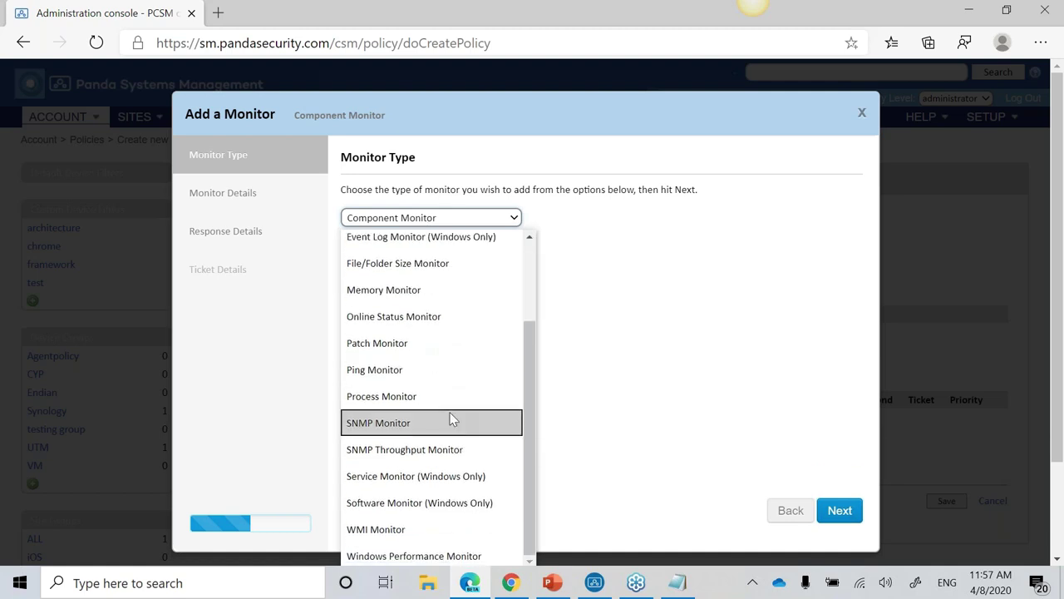
click(451, 420)
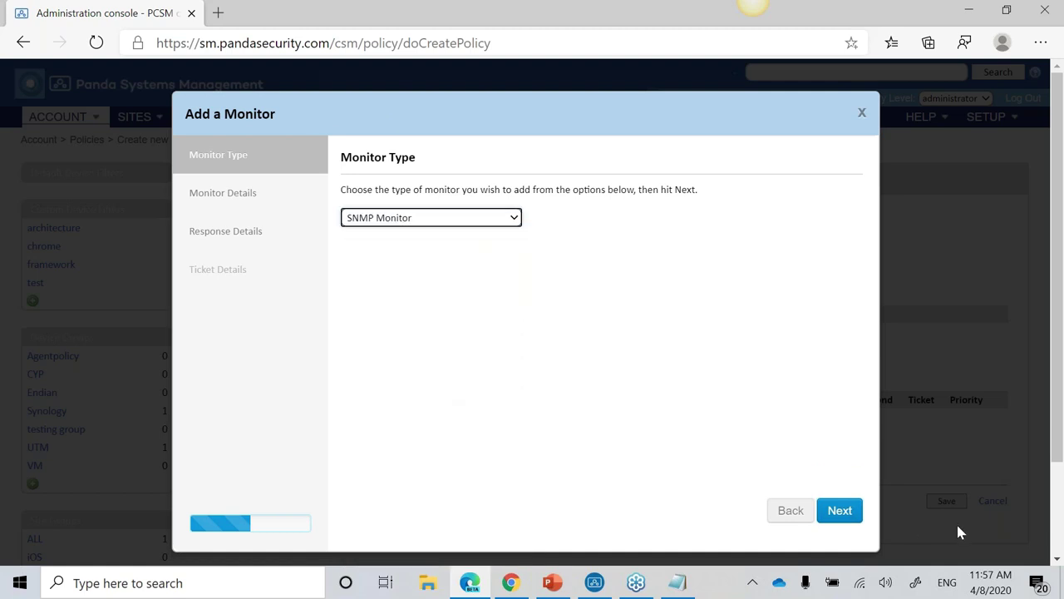
click(855, 517)
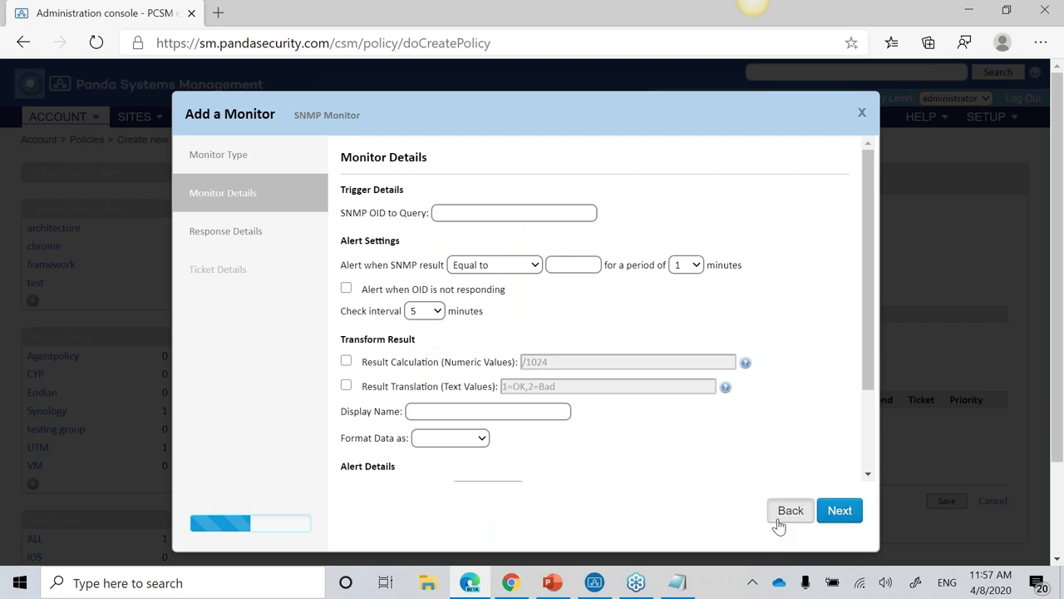
click(779, 522)
Step: Close the Add a Monitor dialog and go back to the account policies list
key(ctrl+a)
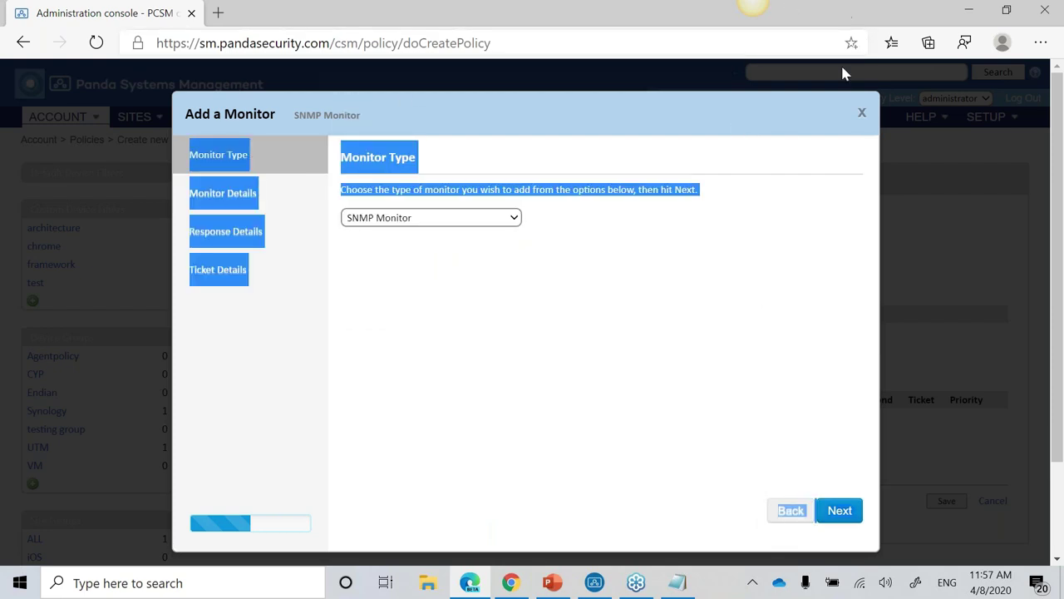
click(861, 111)
click(32, 43)
scroll(539, 455, down, 2)
Step: Create a new account policy named 'Windows Update' with the Windows Update type and continue
click(261, 317)
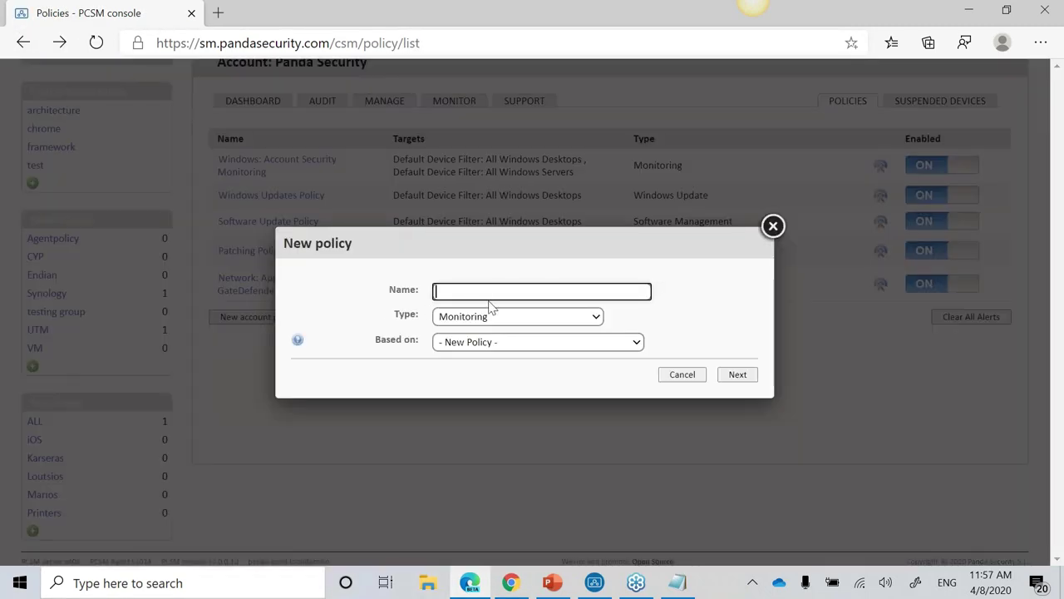
text(Windows Update)
click(507, 317)
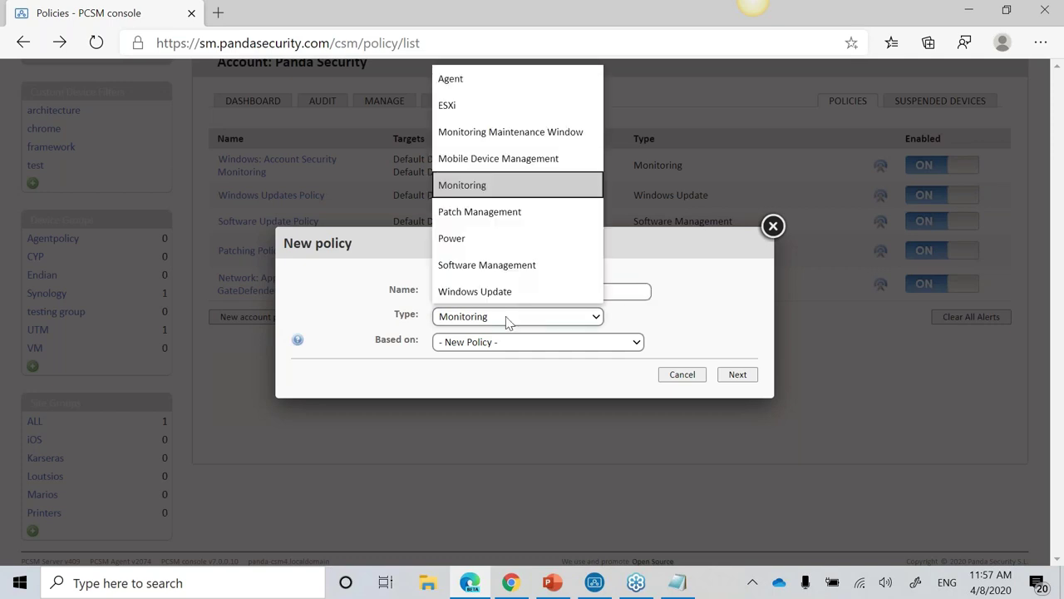
click(504, 293)
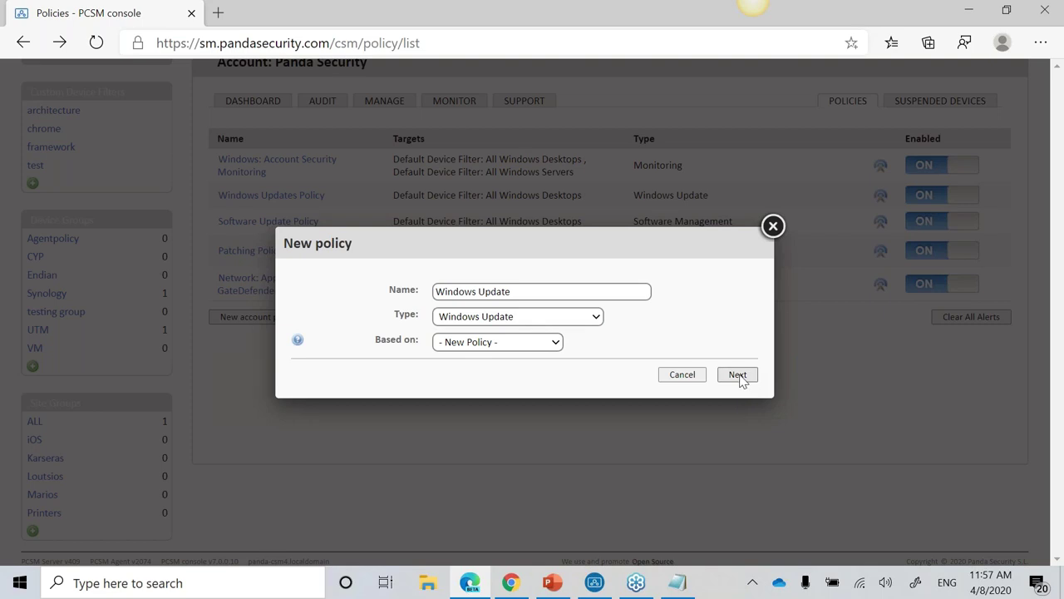
click(738, 375)
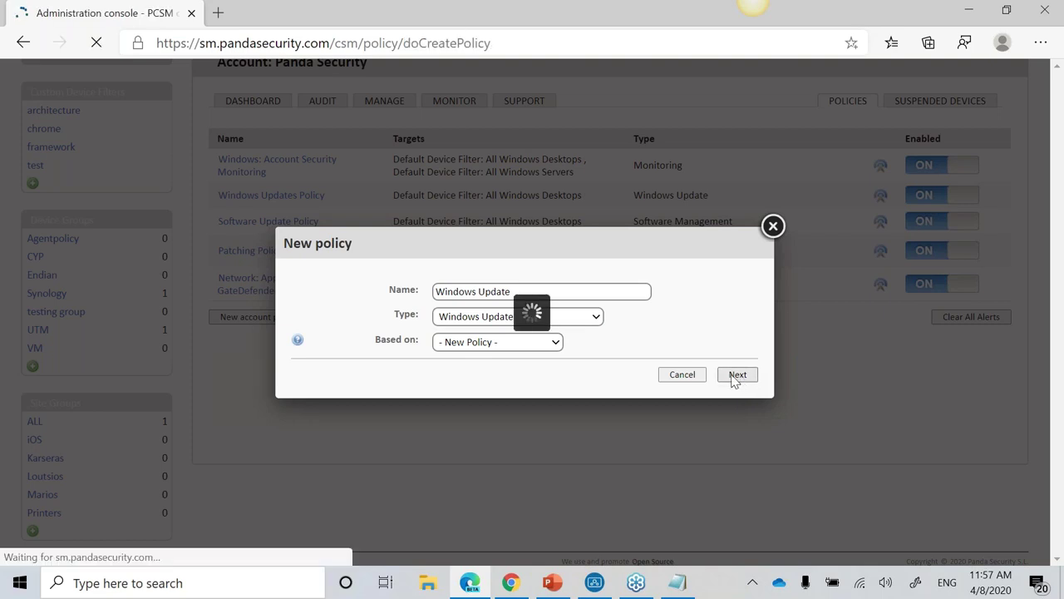
Step: Scroll through the Windows Update policy options to review them
scroll(582, 424, down, 3)
scroll(582, 424, down, 3)
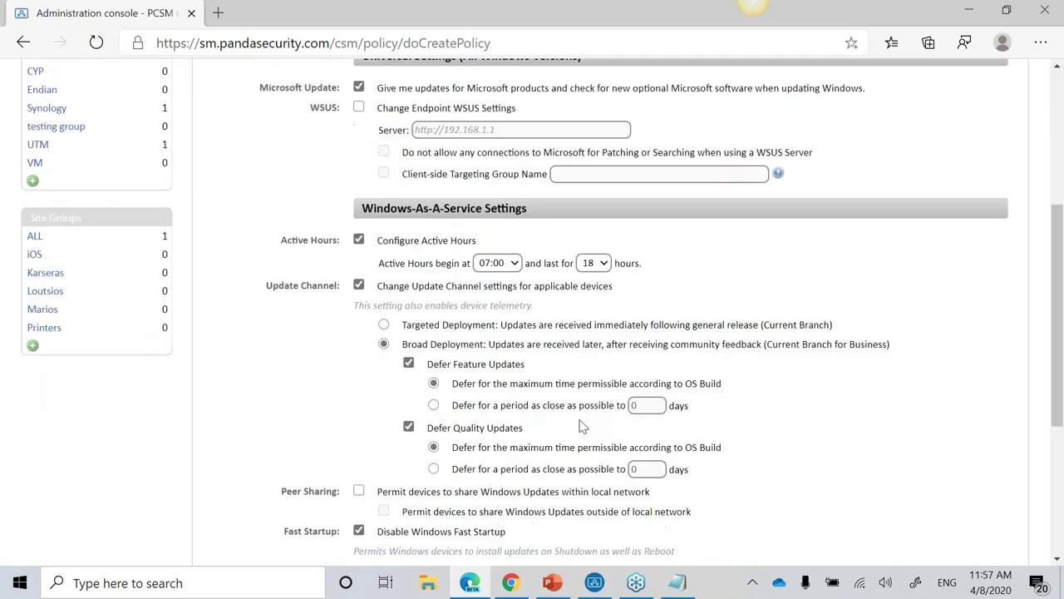
scroll(616, 223, up, 1)
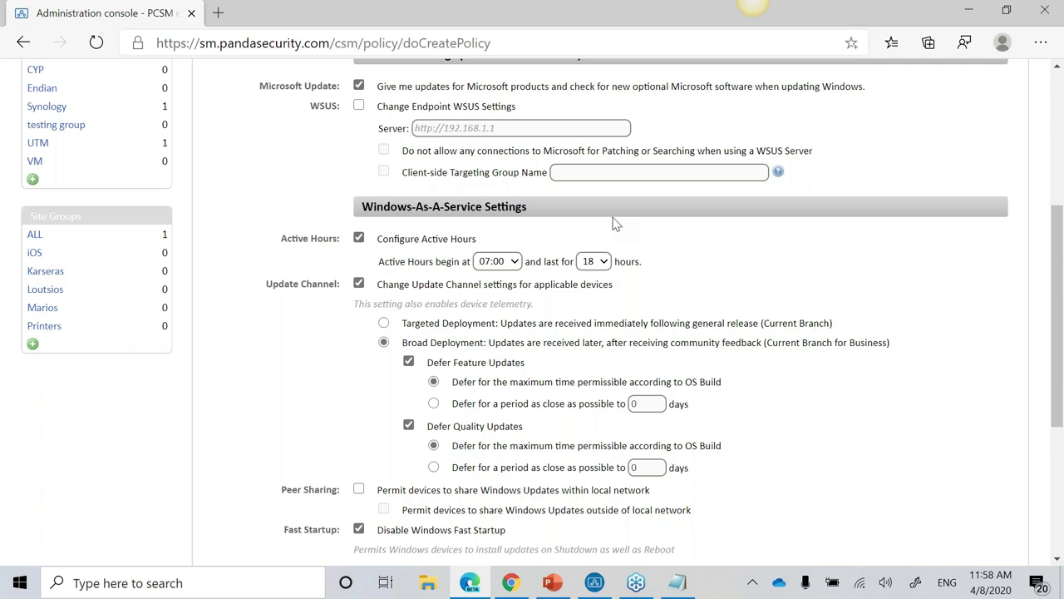
drag(298, 241, 324, 251)
click(418, 264)
drag(418, 264, 431, 264)
scroll(615, 309, down, 3)
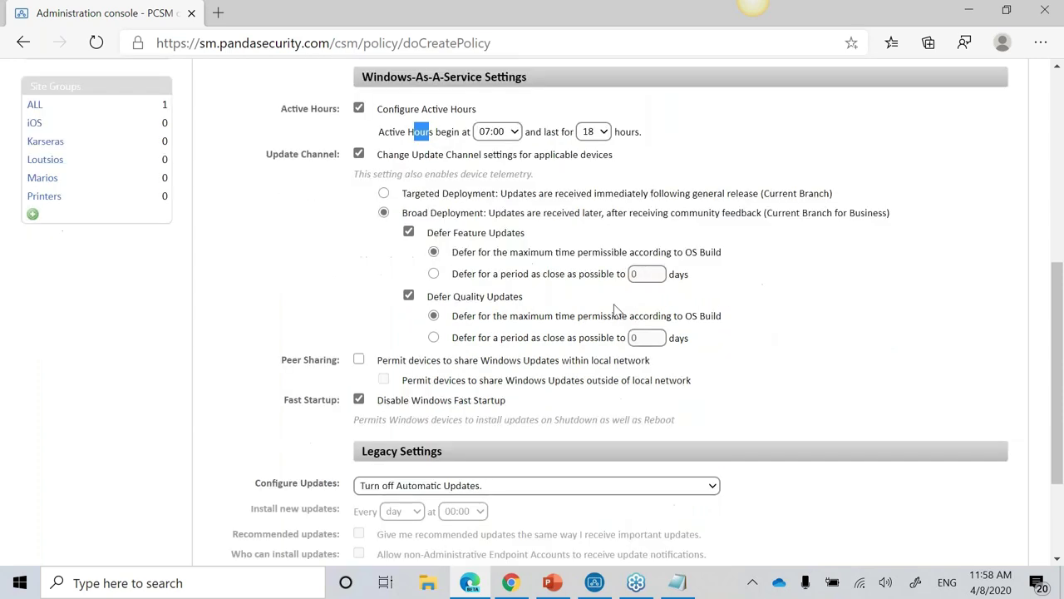
scroll(616, 310, down, 1)
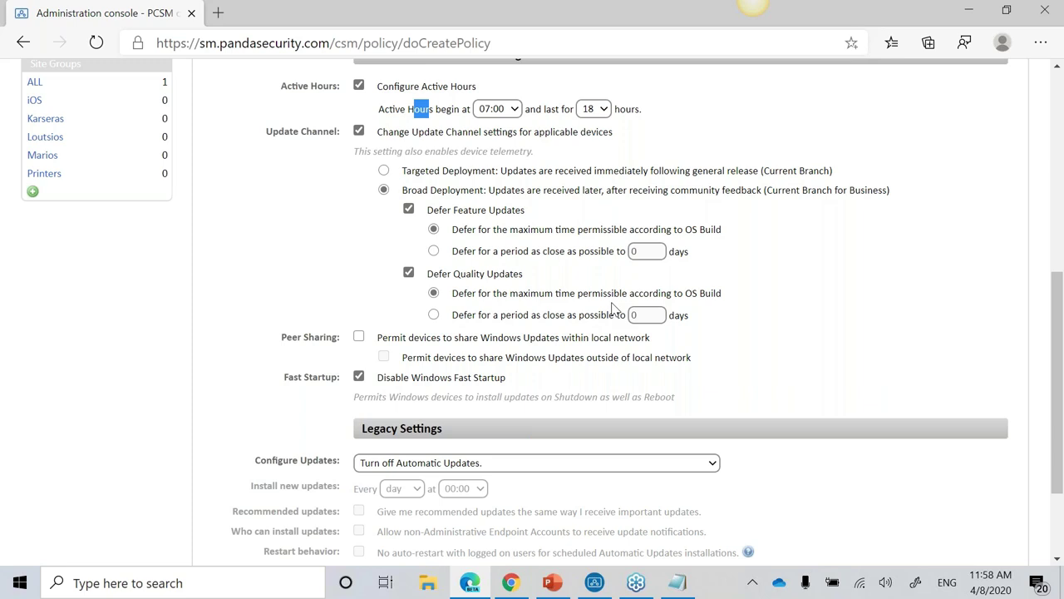
scroll(515, 240, down, 3)
Step: Set Configure Updates to 'Download updates for me, but let me choose when to install them', then cancel
click(507, 329)
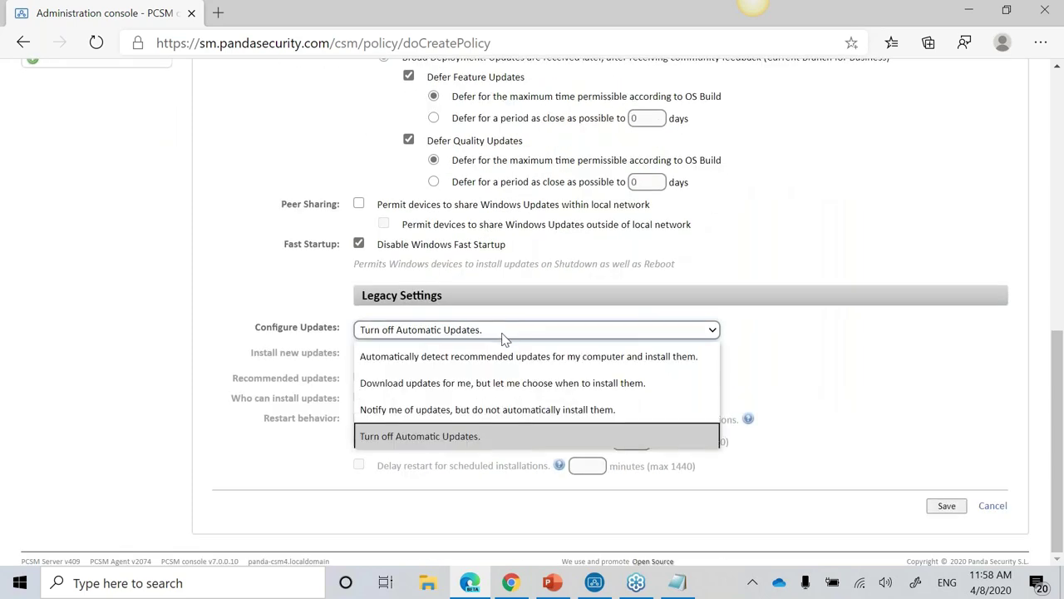
click(497, 382)
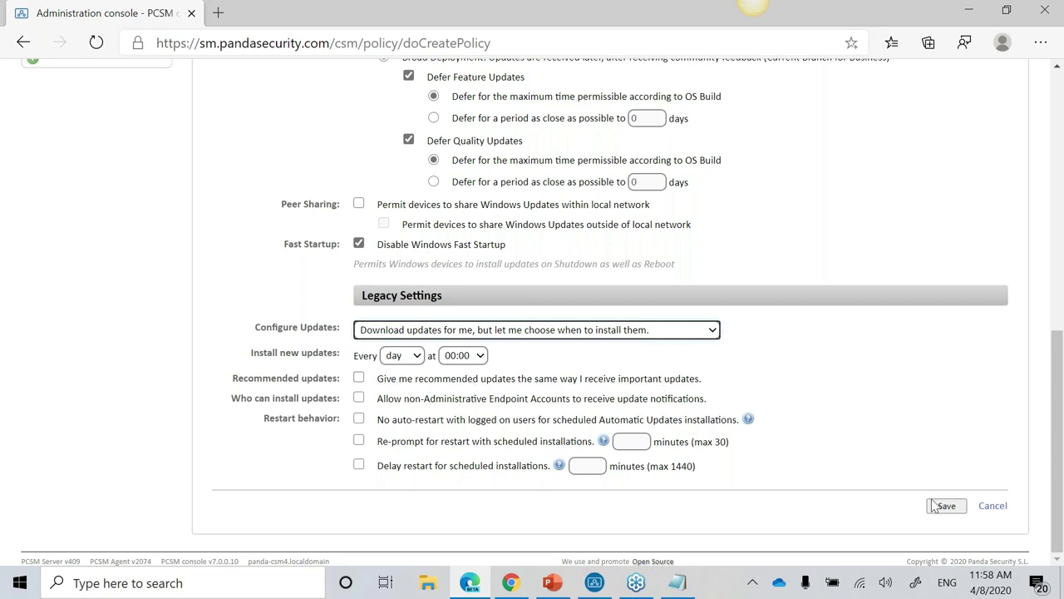
click(992, 509)
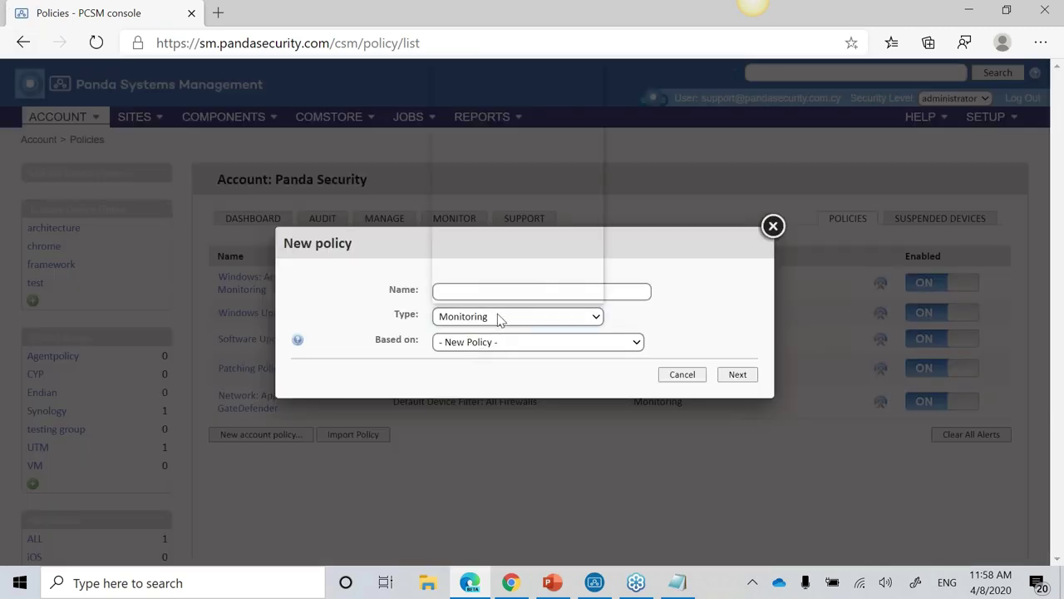
Step: Start a Software Management policy named 'Software', view its Managed Applications, then return to the list
click(499, 317)
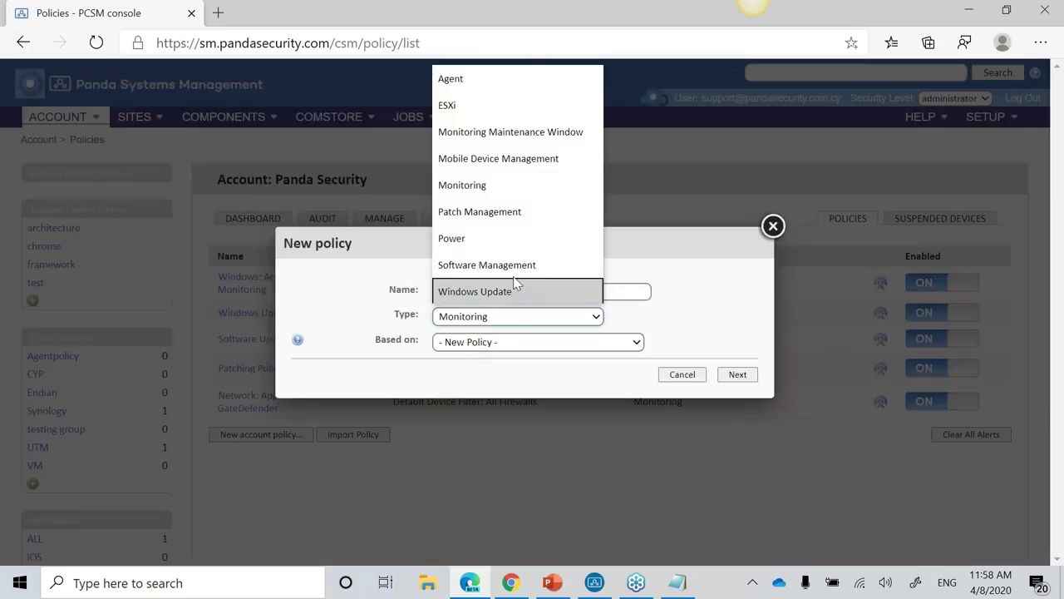
click(522, 266)
click(508, 291)
text(Software)
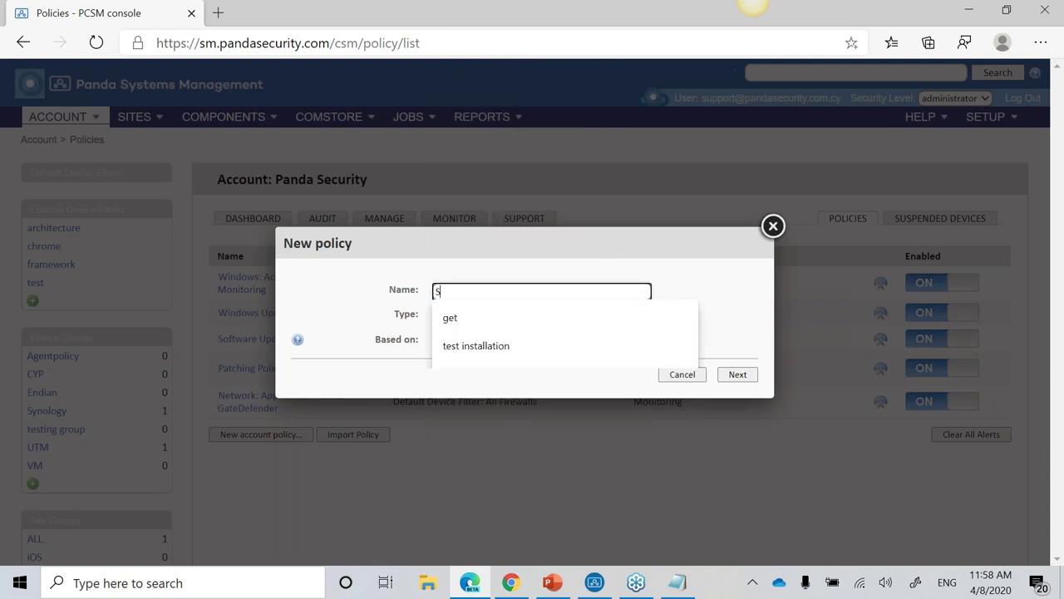
click(753, 379)
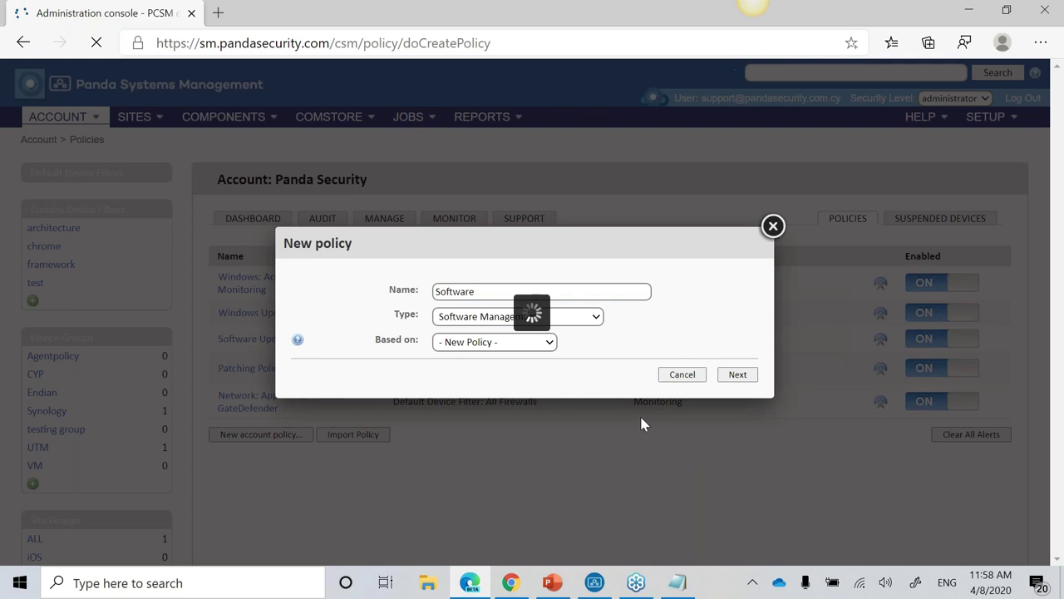
scroll(760, 248, down, 3)
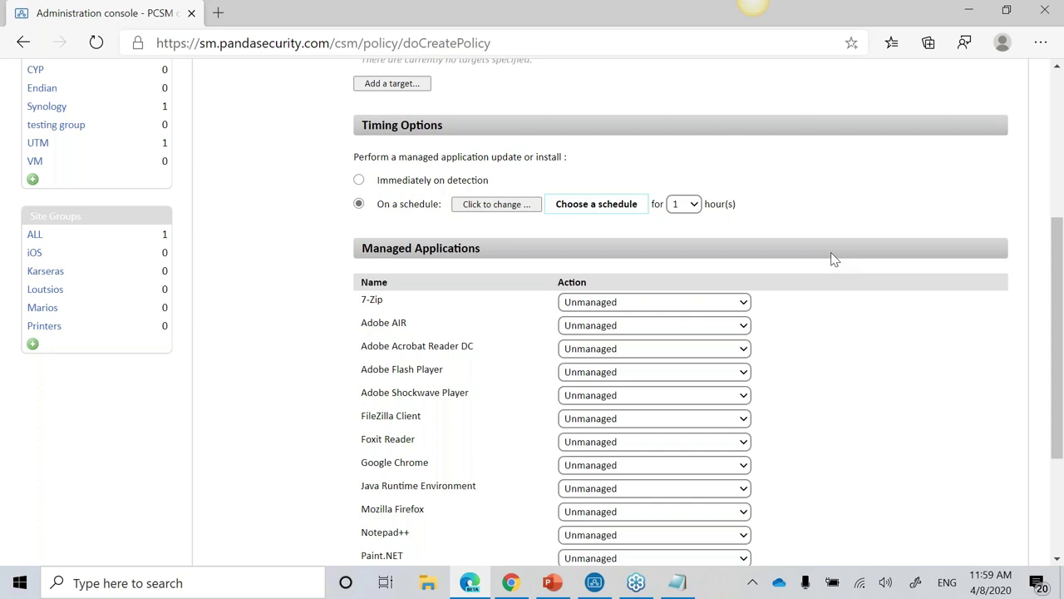
click(22, 43)
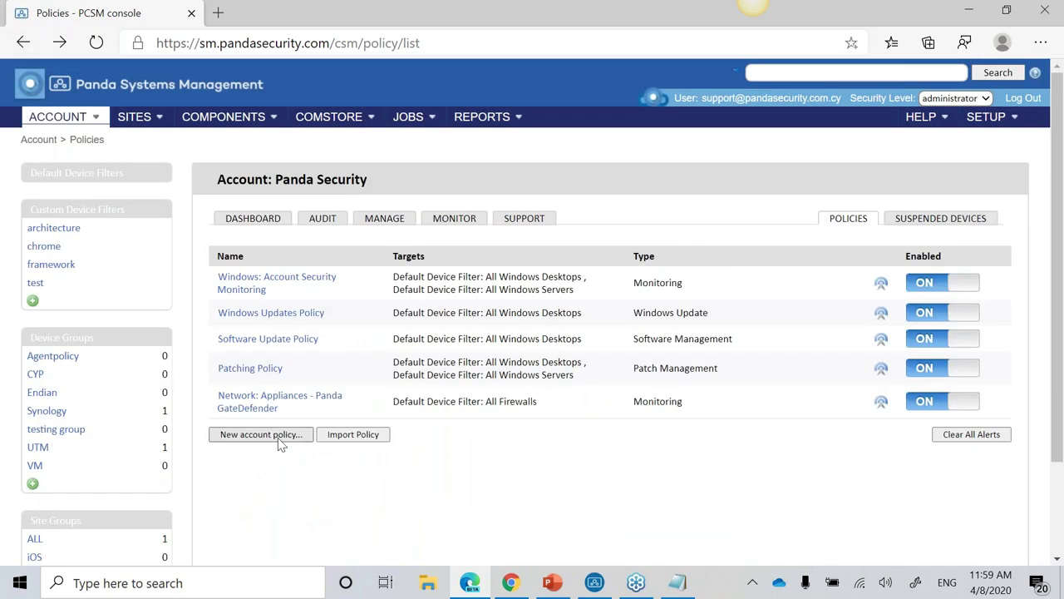
click(274, 442)
click(559, 322)
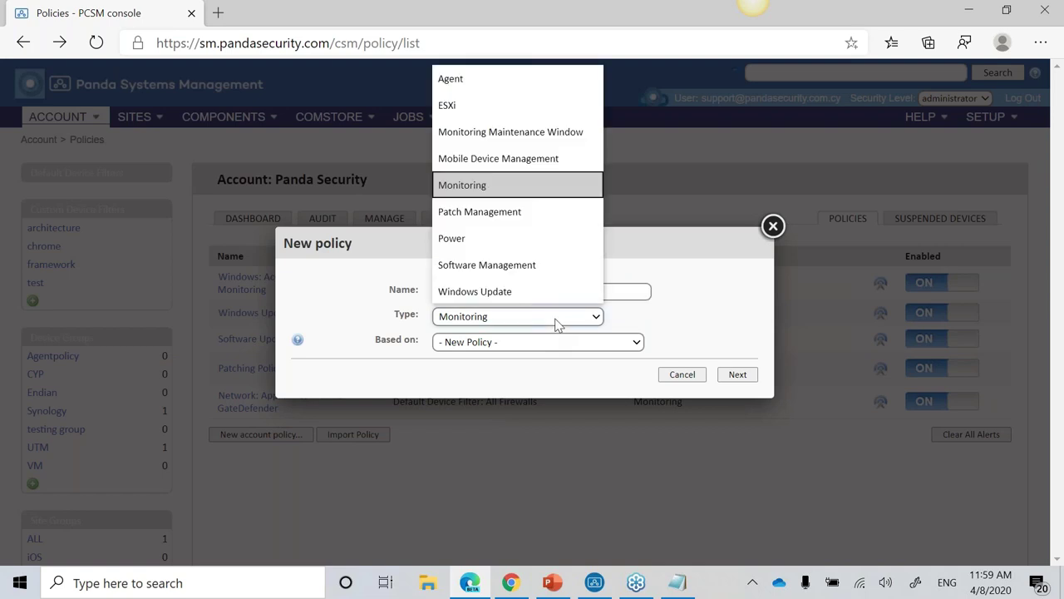
click(524, 211)
click(518, 289)
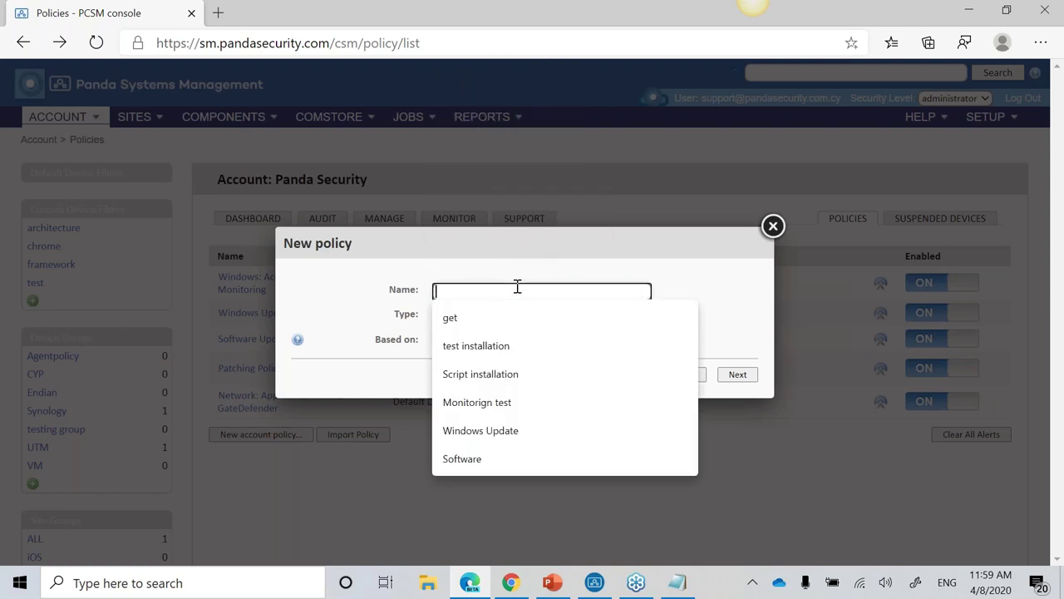
text(Patch)
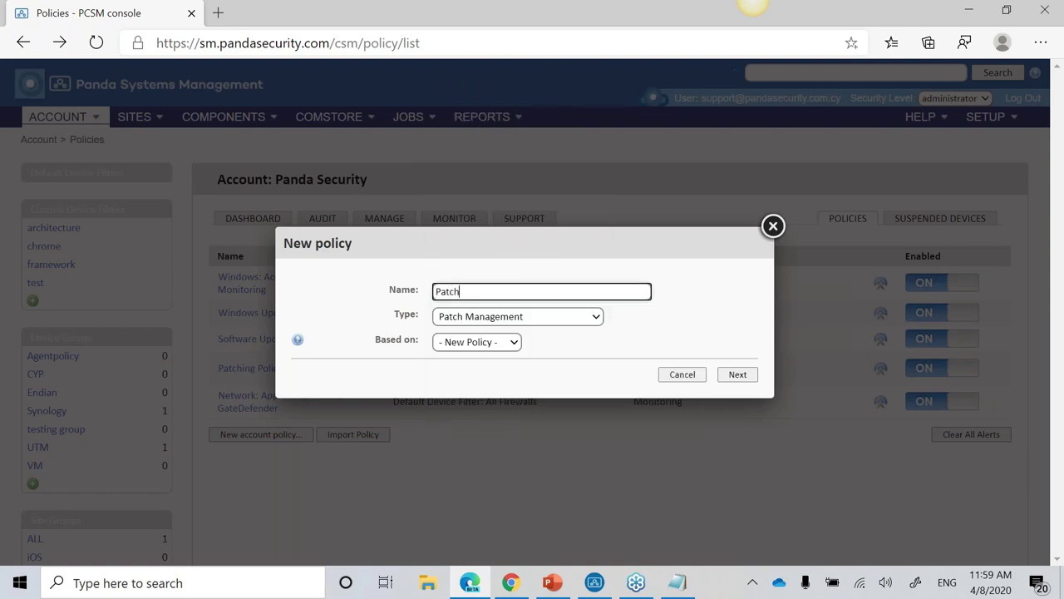
text(ing)
click(742, 379)
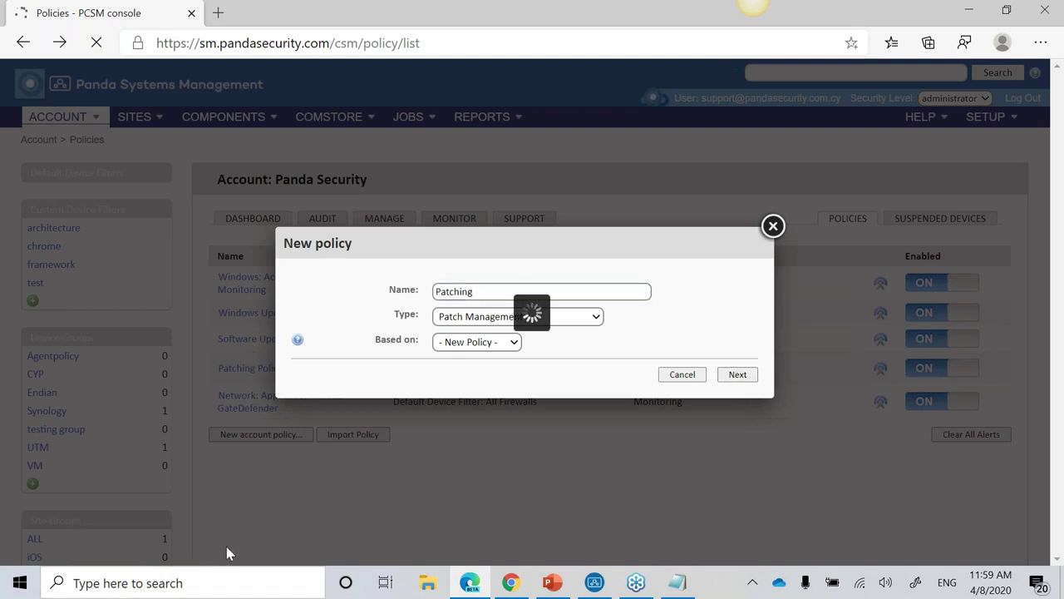
scroll(373, 502, down, 5)
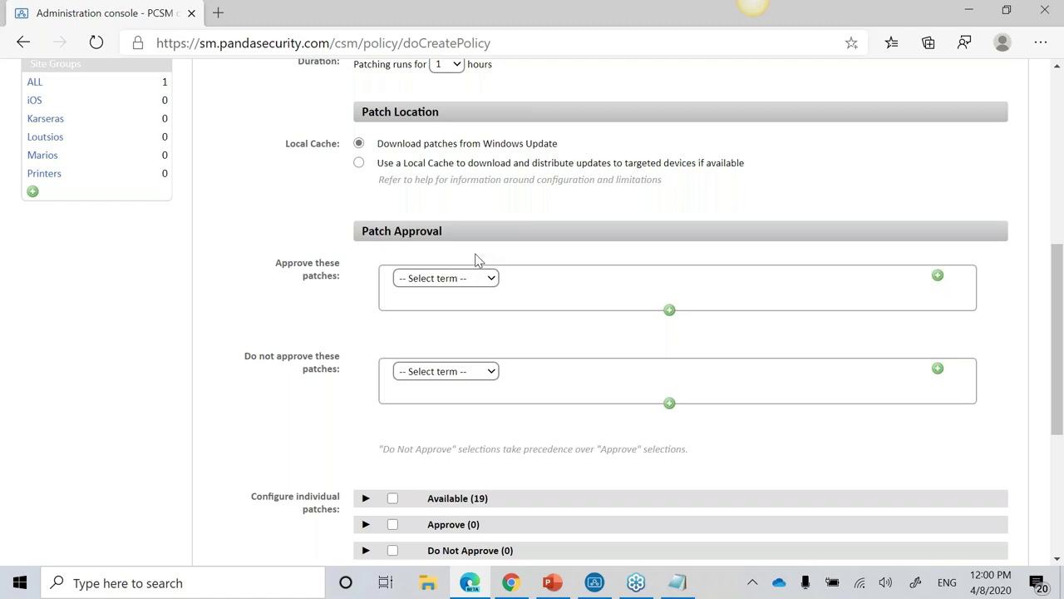
scroll(490, 275, down, 4)
scroll(238, 260, up, 3)
scroll(238, 267, up, 2)
click(23, 42)
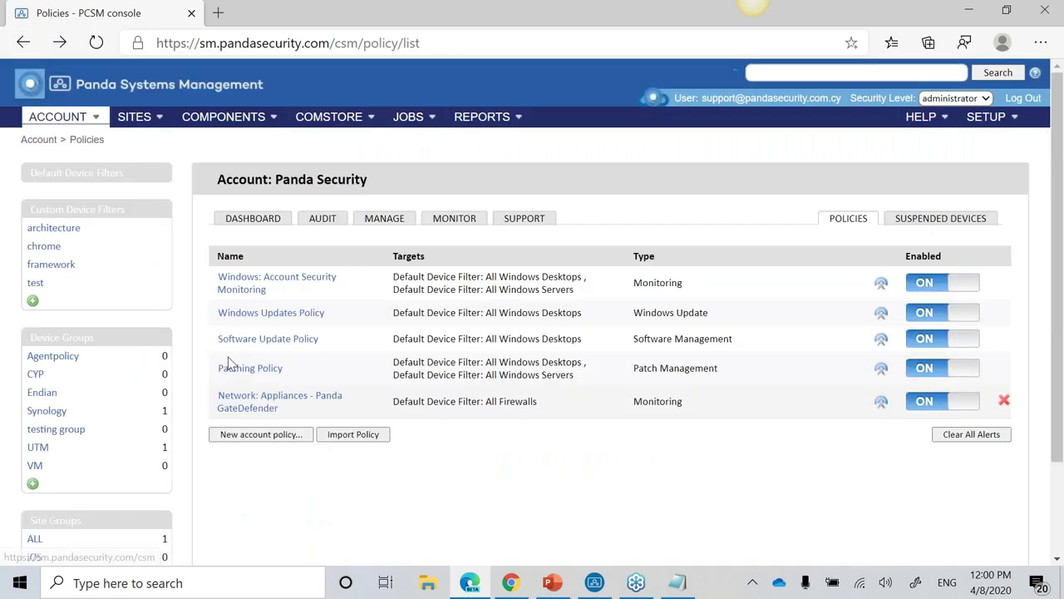
click(258, 434)
click(552, 321)
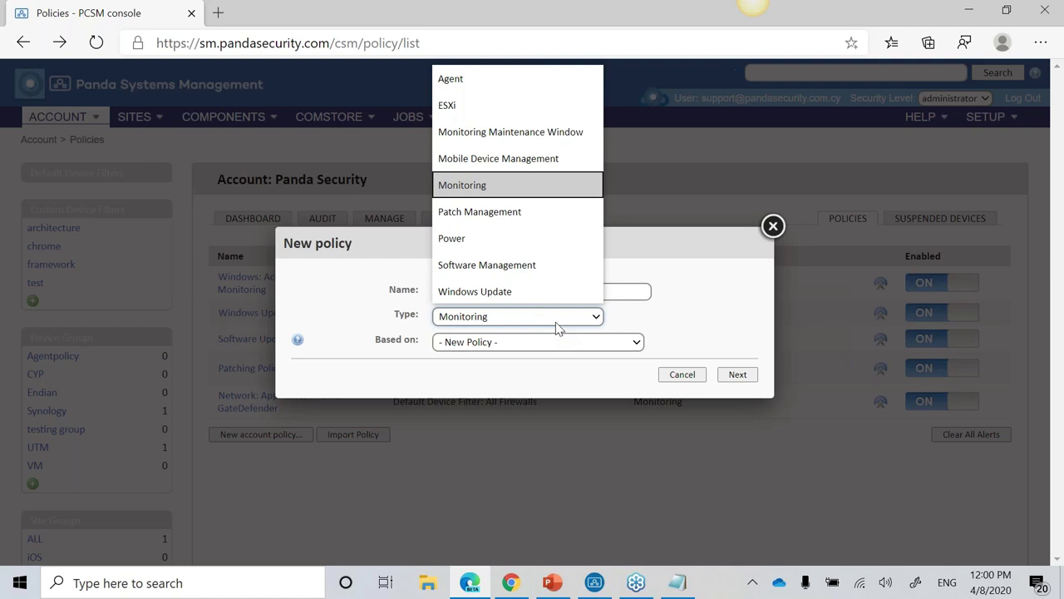
click(517, 238)
click(536, 290)
text(power)
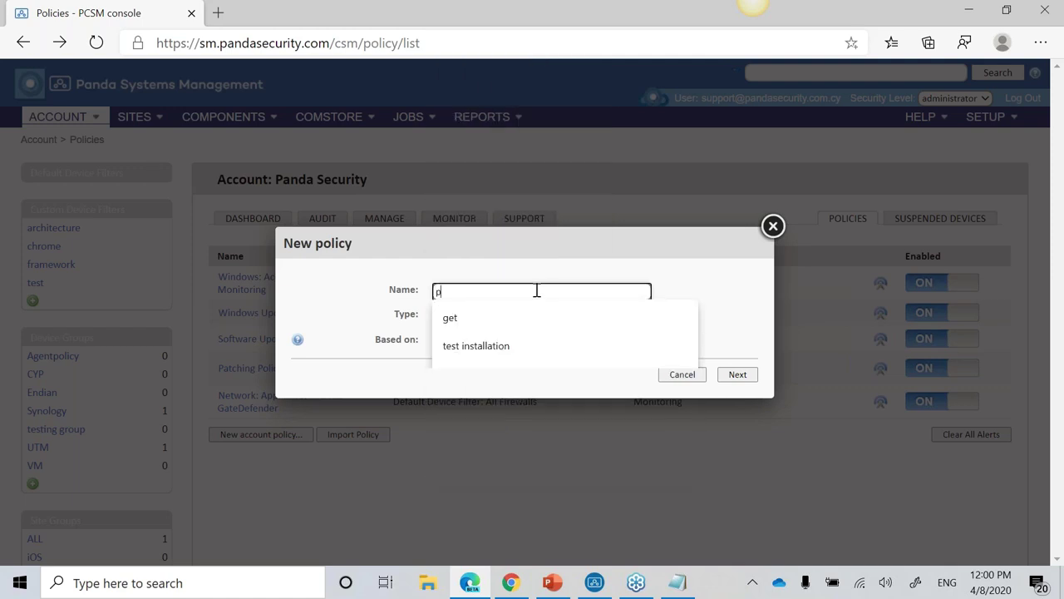
click(746, 375)
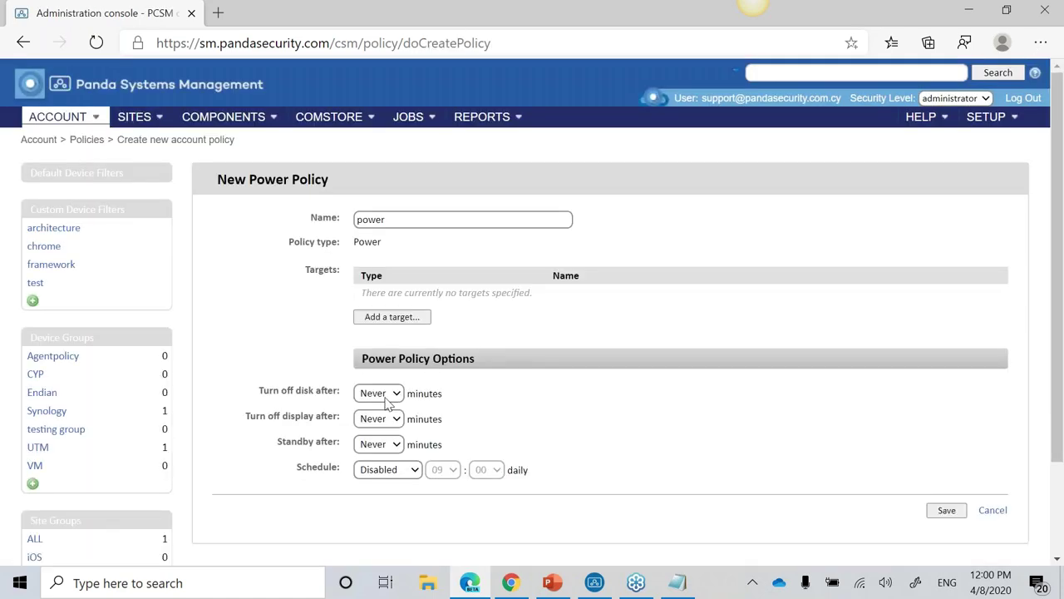
click(387, 402)
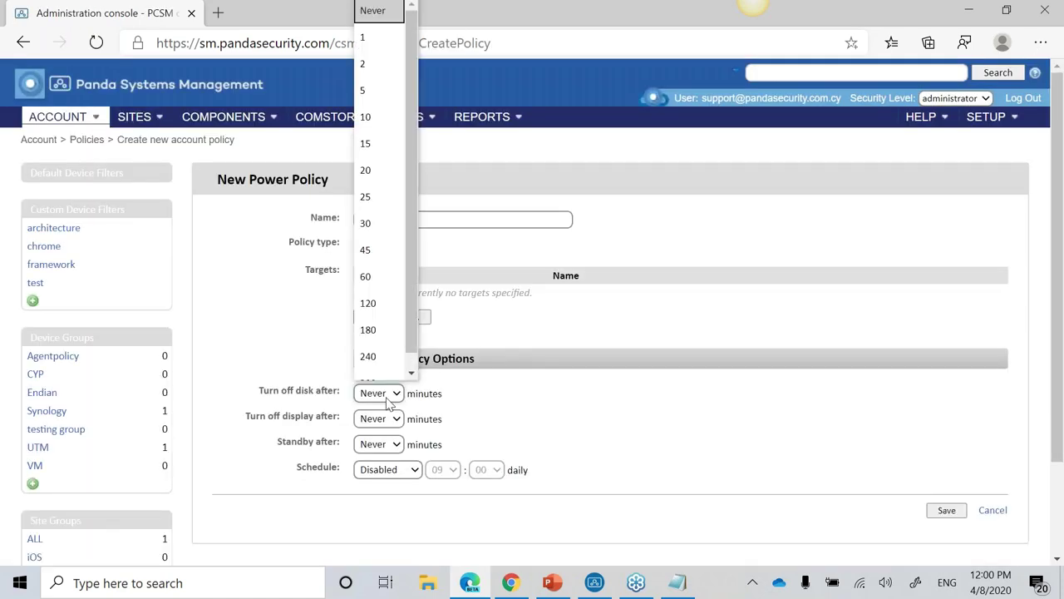
click(366, 451)
click(610, 388)
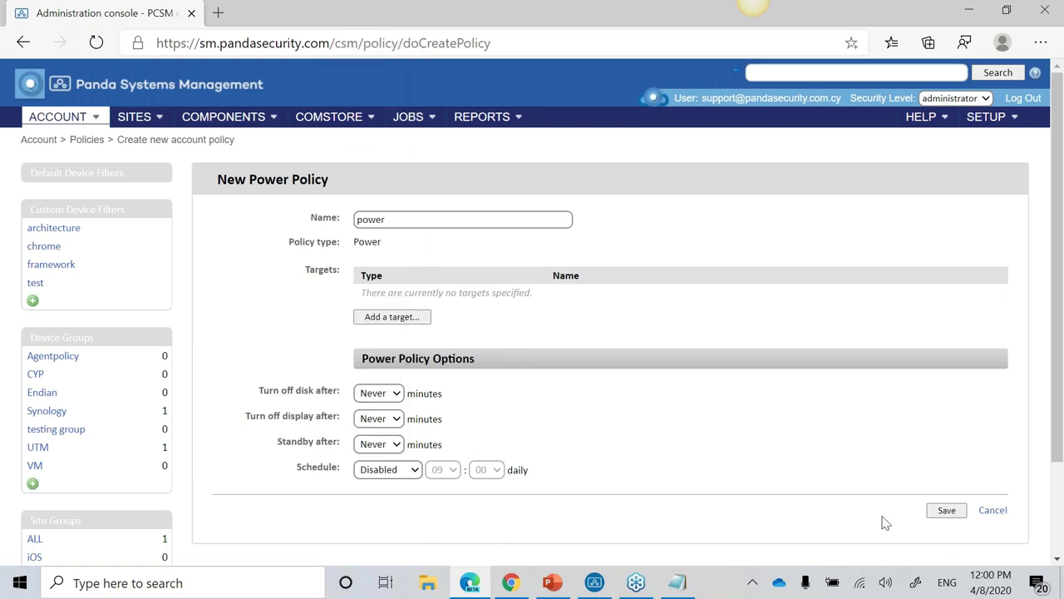
click(993, 510)
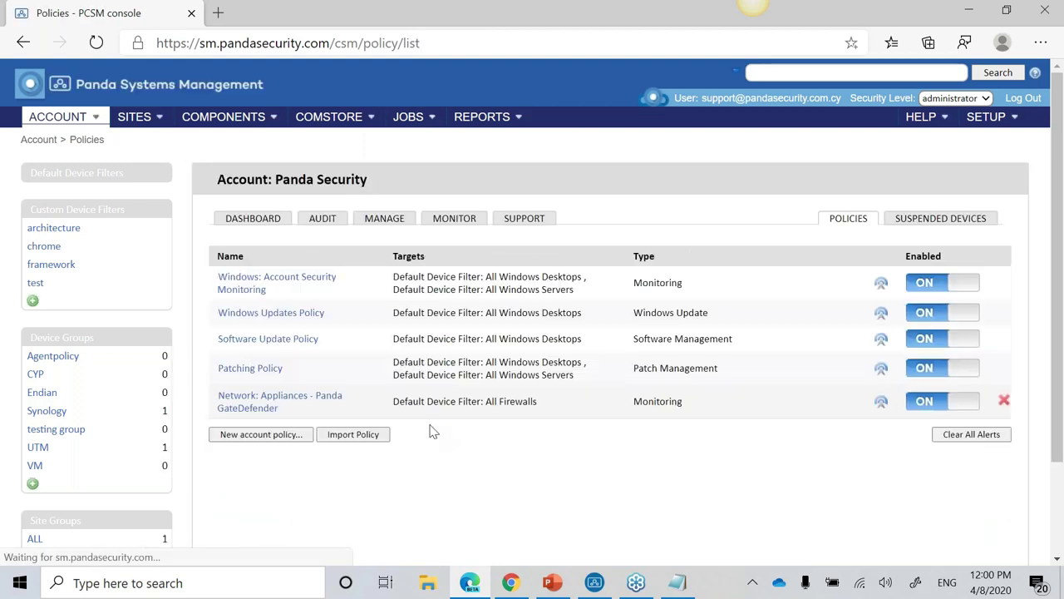
Step: Create a new ESXi account policy named 'esxi' and continue to its settings
scroll(349, 366, down, 2)
click(296, 319)
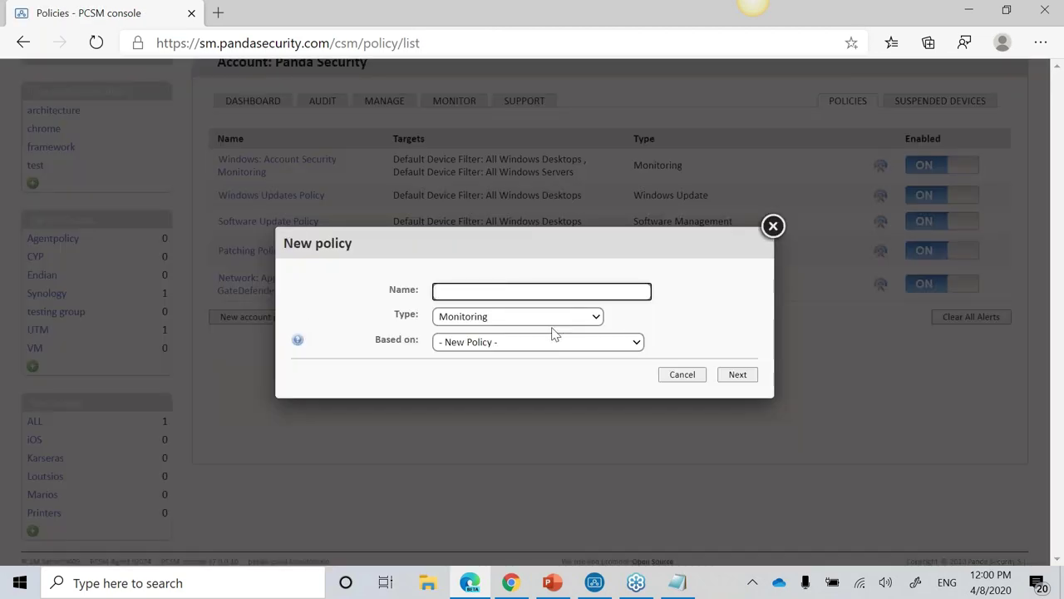
click(555, 325)
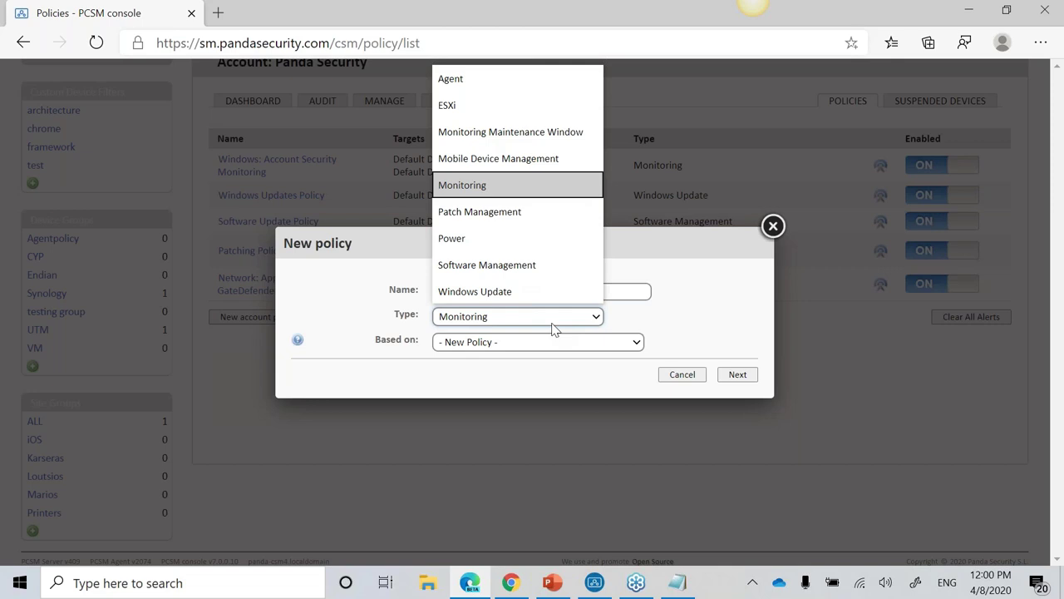
click(506, 106)
click(471, 291)
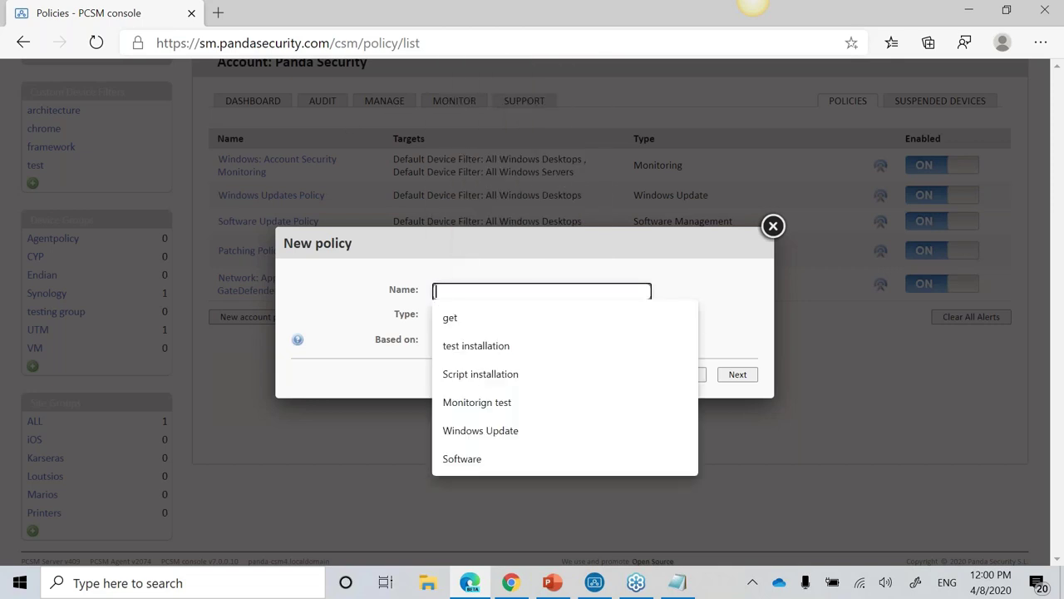
text(esxi)
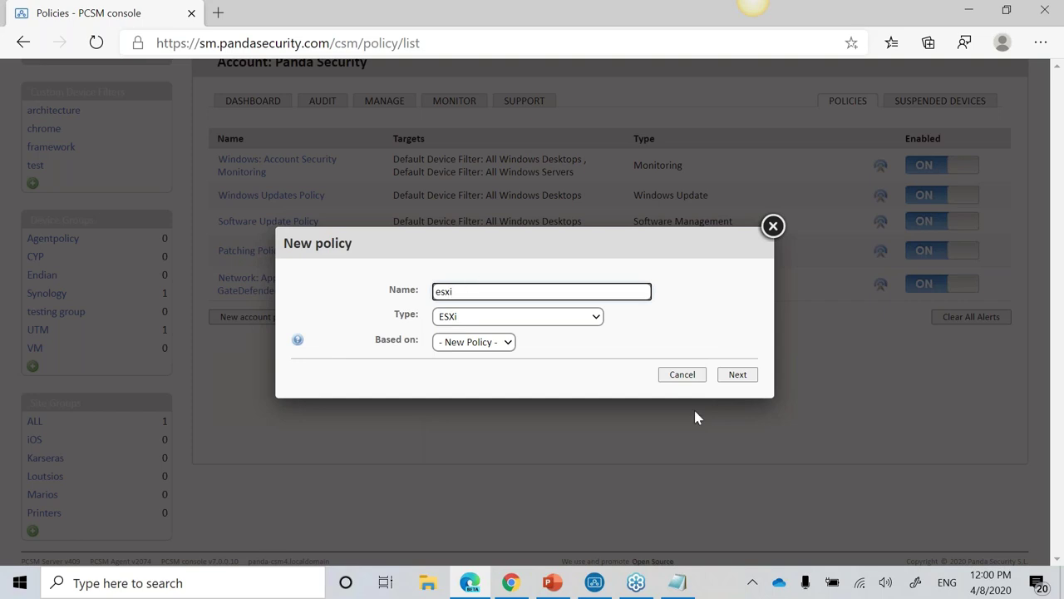
click(738, 374)
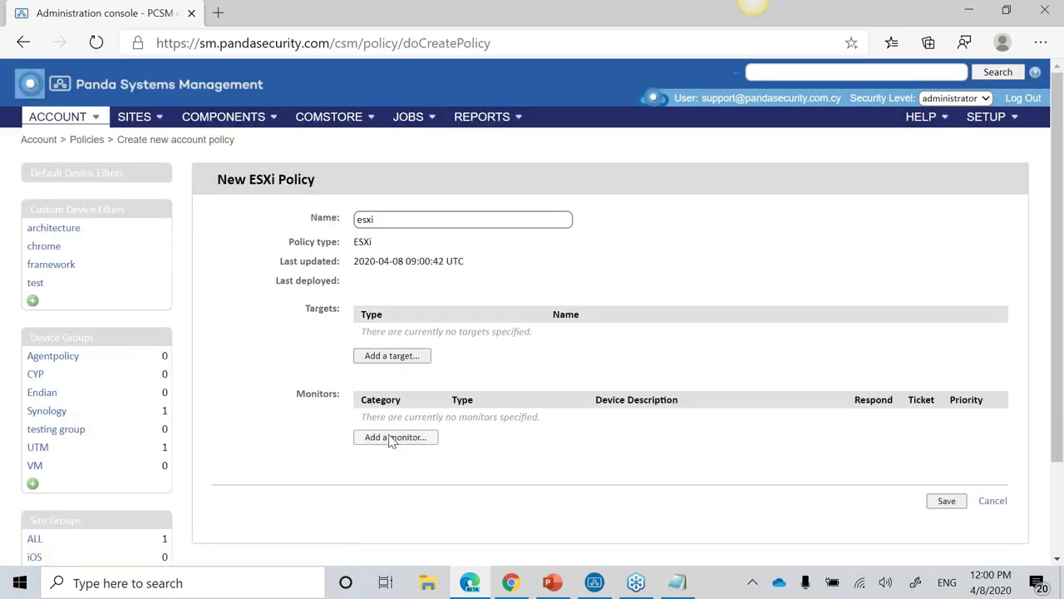
Step: View the available ESXi monitor types, then close the Add a monitor dialog without adding one
click(392, 437)
click(444, 217)
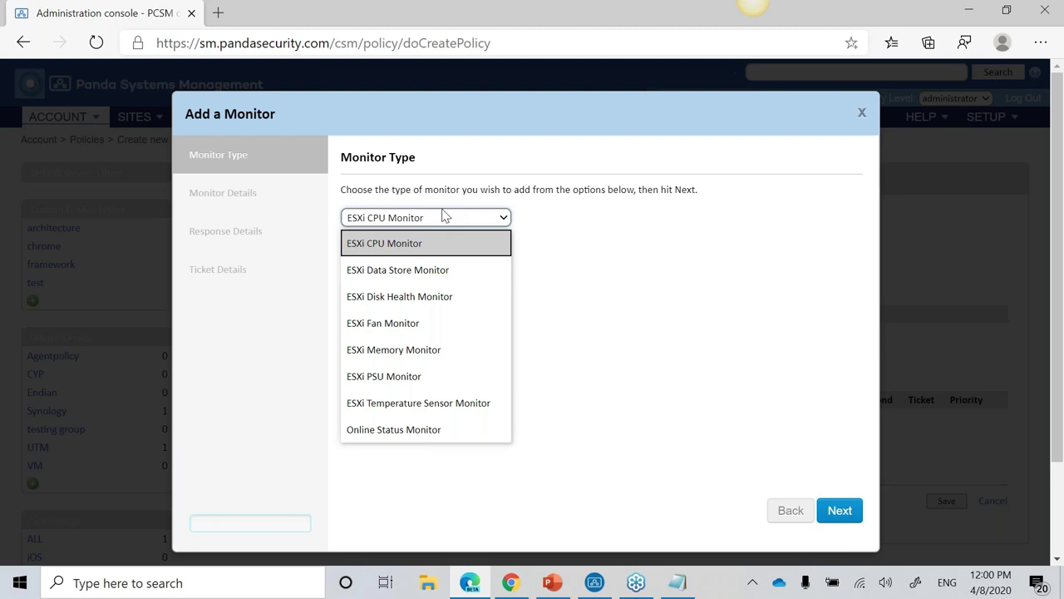
click(869, 112)
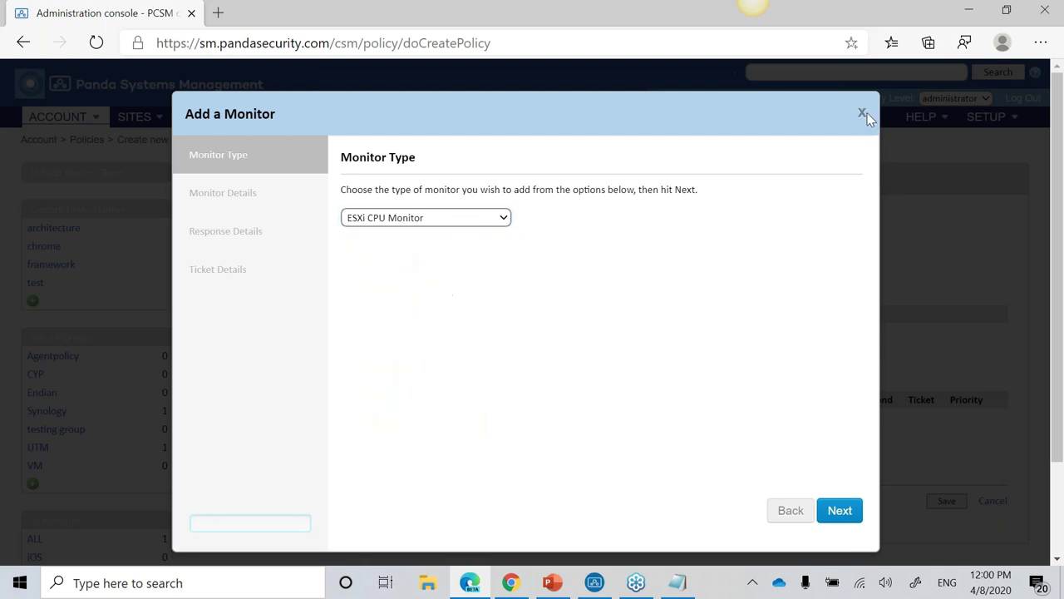
click(868, 113)
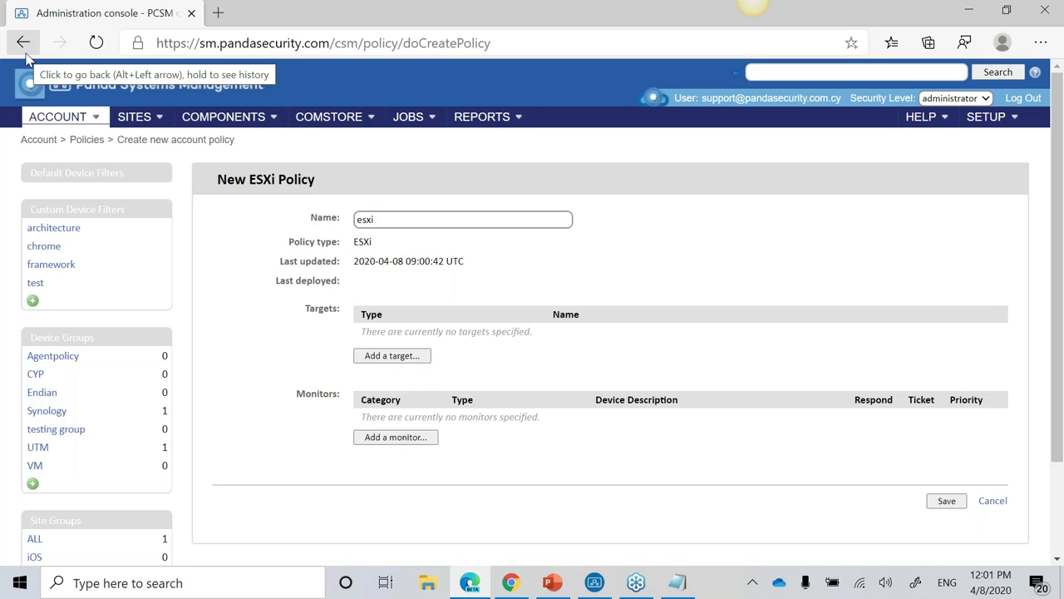
Step: Open Active Reports and start a new report schedule
click(501, 123)
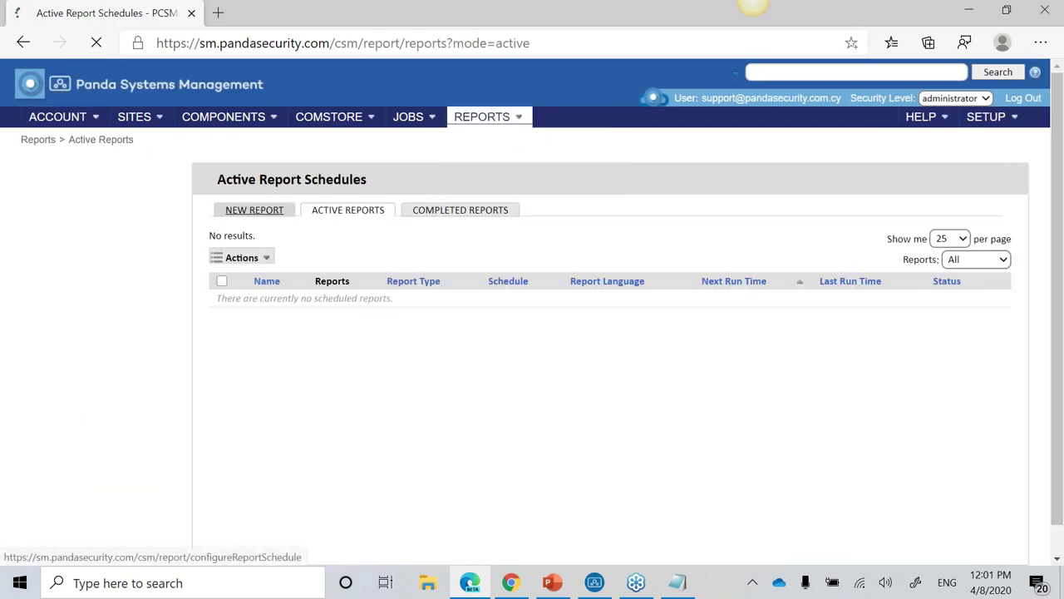
click(254, 210)
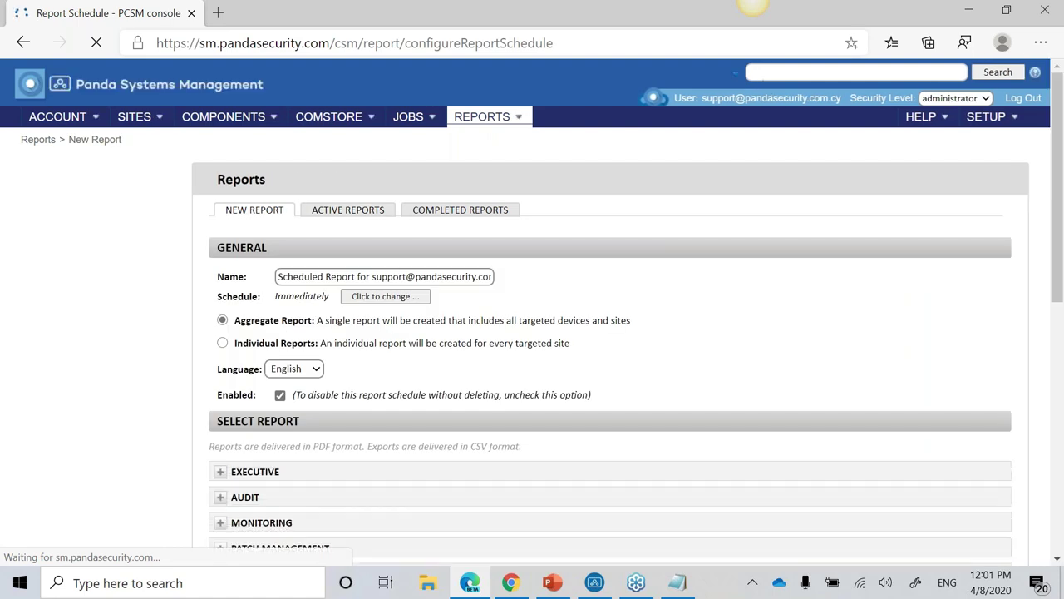
scroll(435, 430, down, 5)
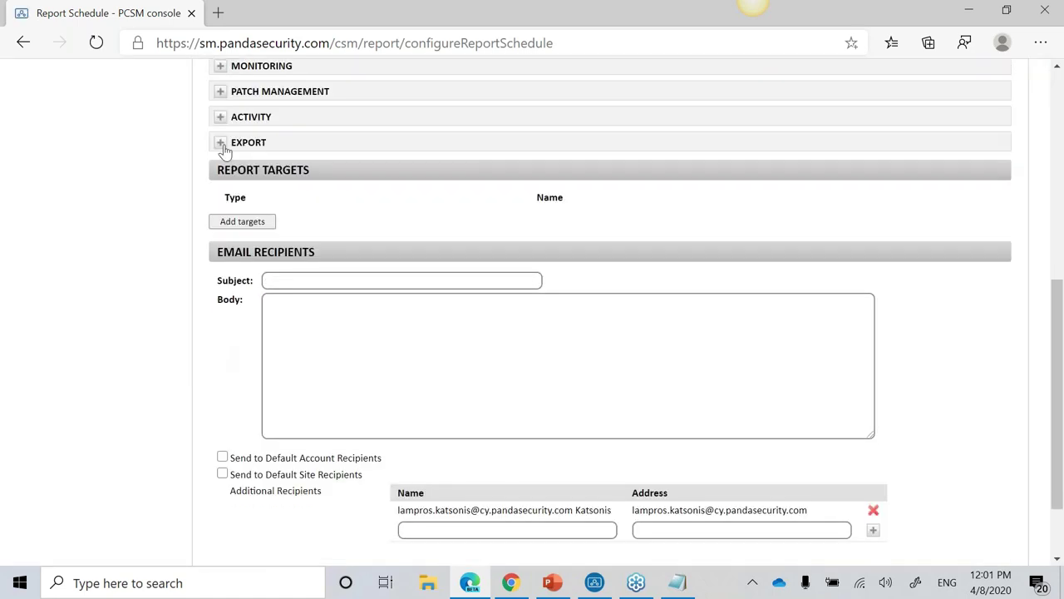
Step: Expand the Export, Activity, Patch Management, Monitoring, Audit and Executive report categories
click(221, 142)
click(221, 116)
click(220, 92)
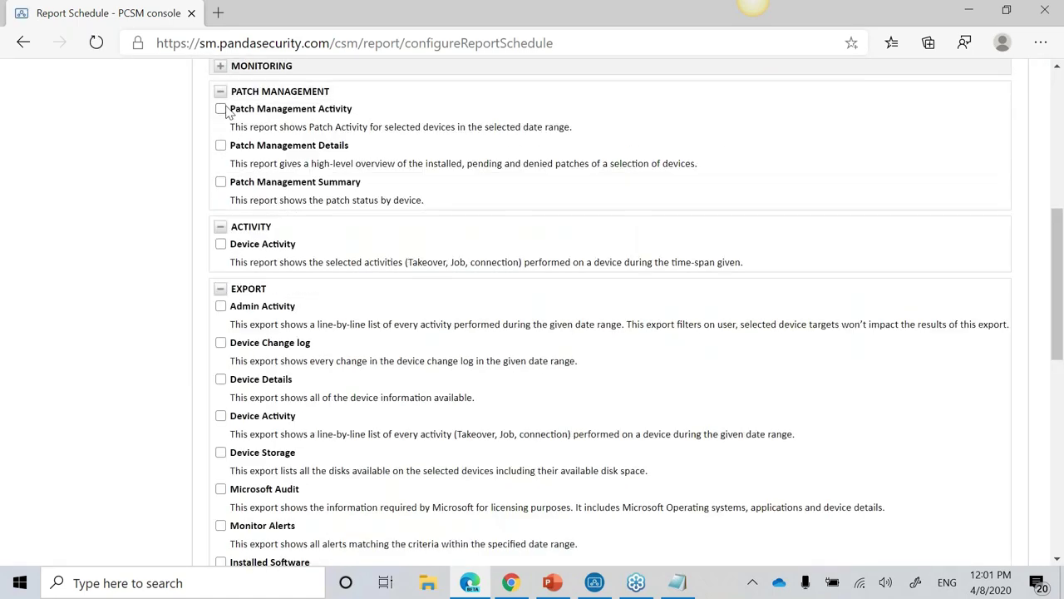
scroll(225, 116, up, 2)
click(220, 216)
click(221, 192)
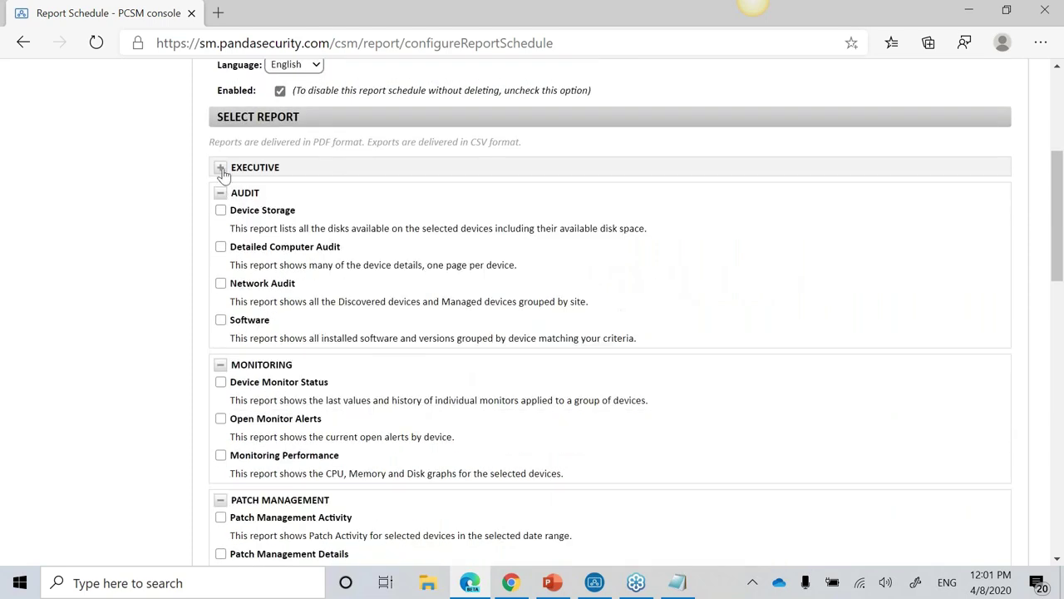
click(220, 168)
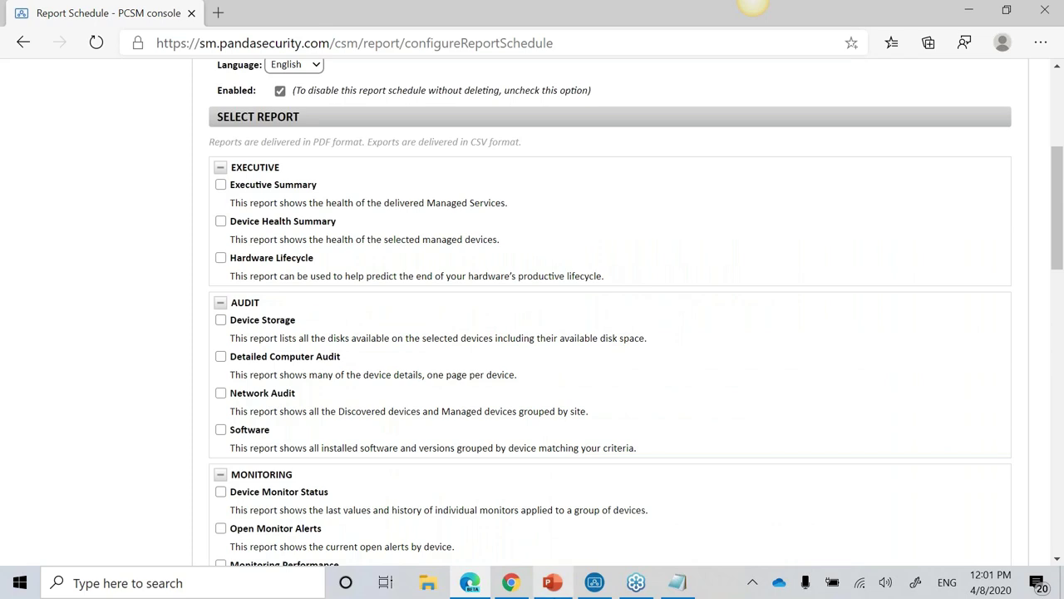
click(553, 582)
scroll(732, 424, up, 4)
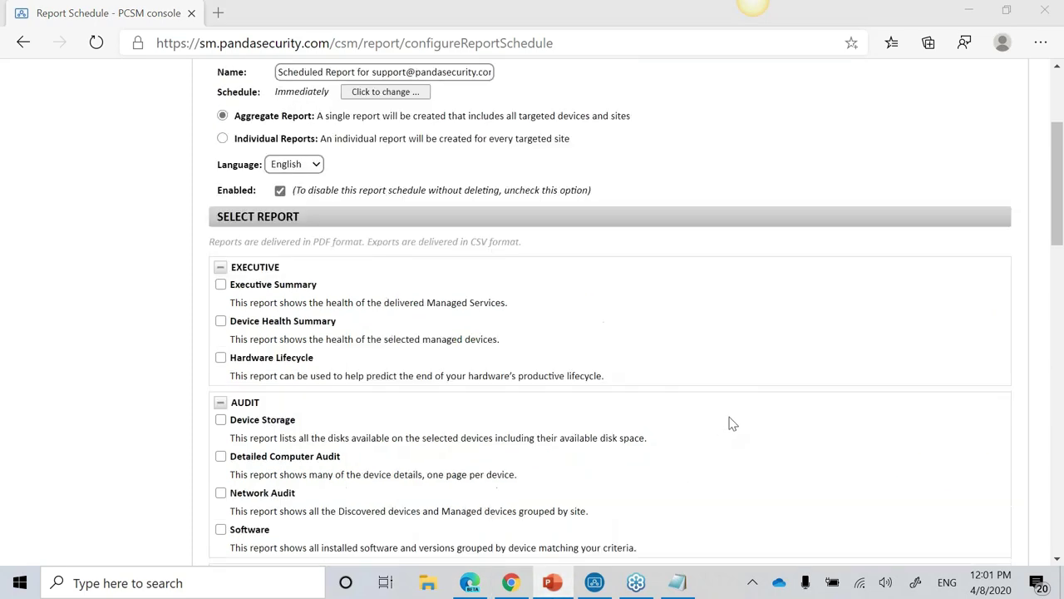
Step: Resume the slide show full screen and advance past 'What's coming next!' to the closing Panda slide
key(shift+F5)
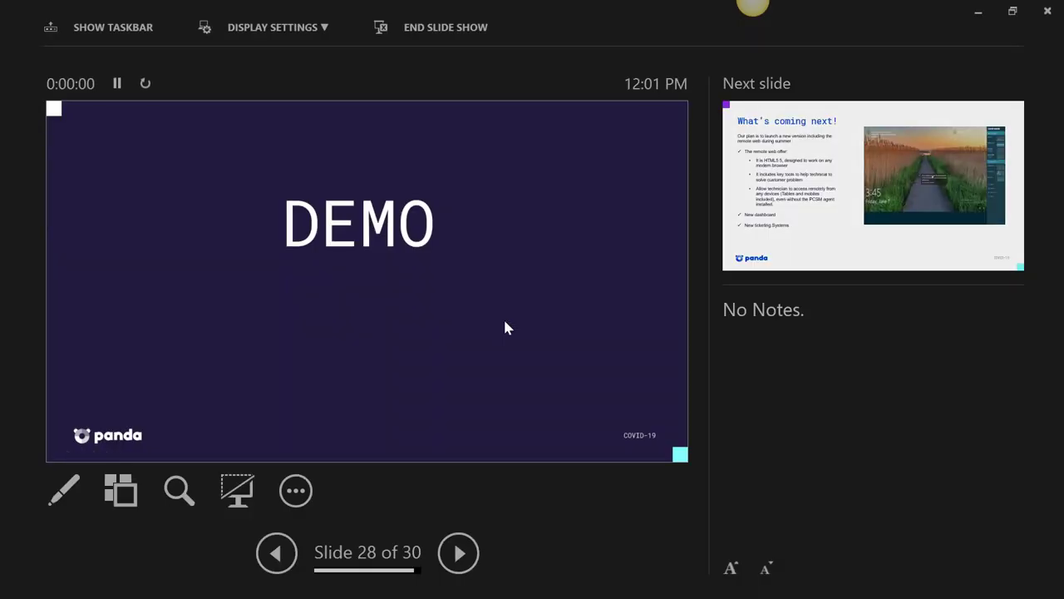
click(273, 28)
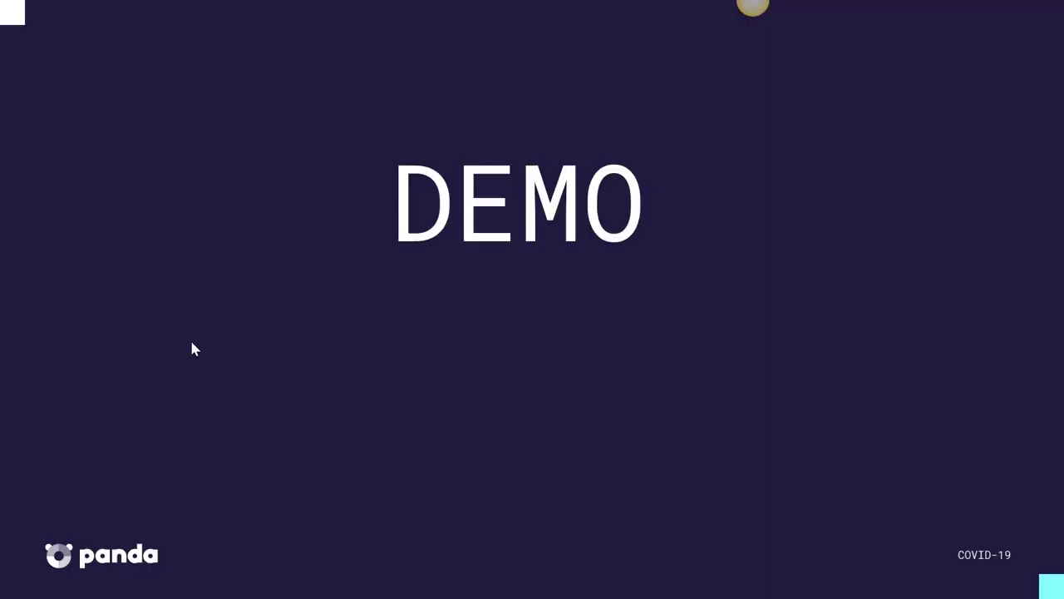
key(Right)
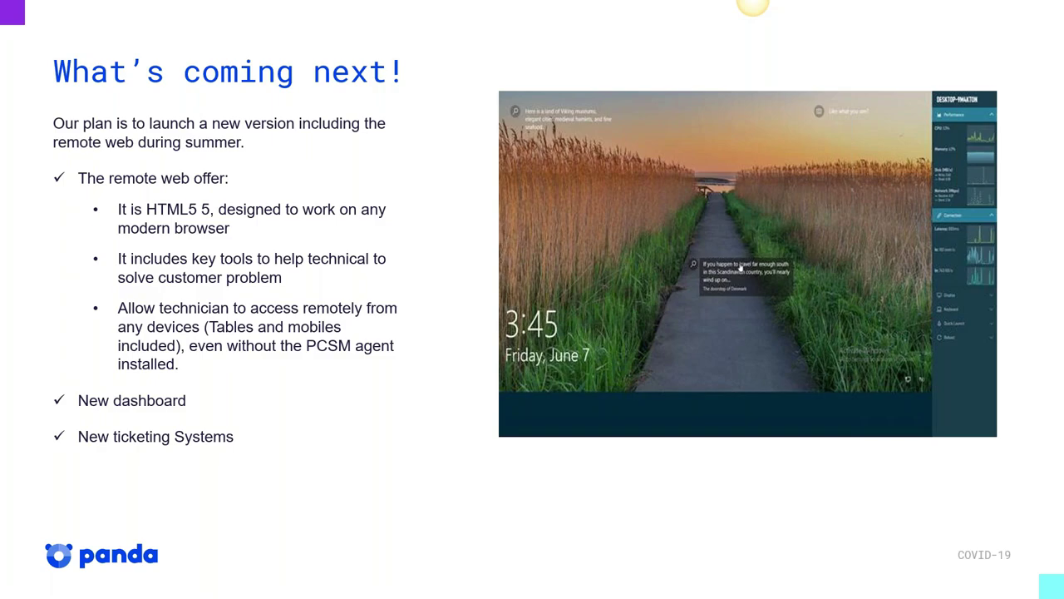
click(848, 336)
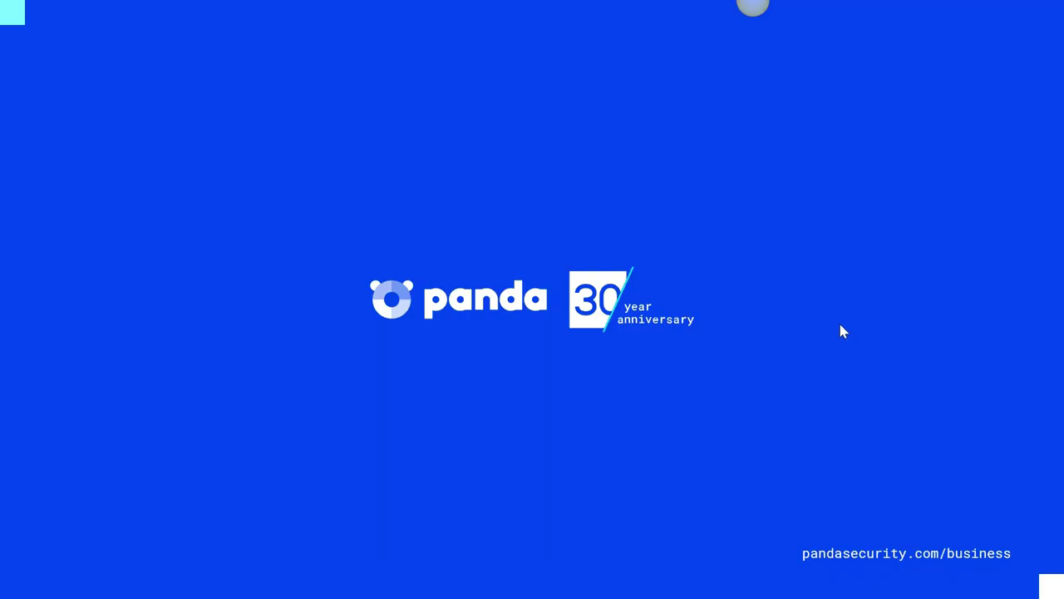